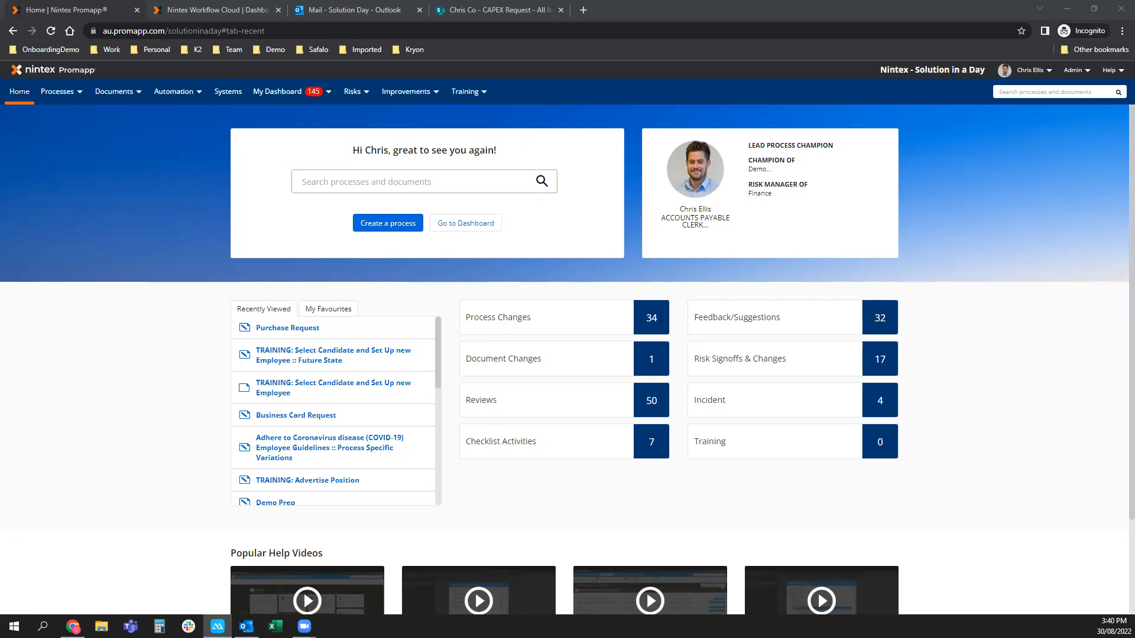
Search the processes for 'advertise', then clear the search box.
left_click(363, 179)
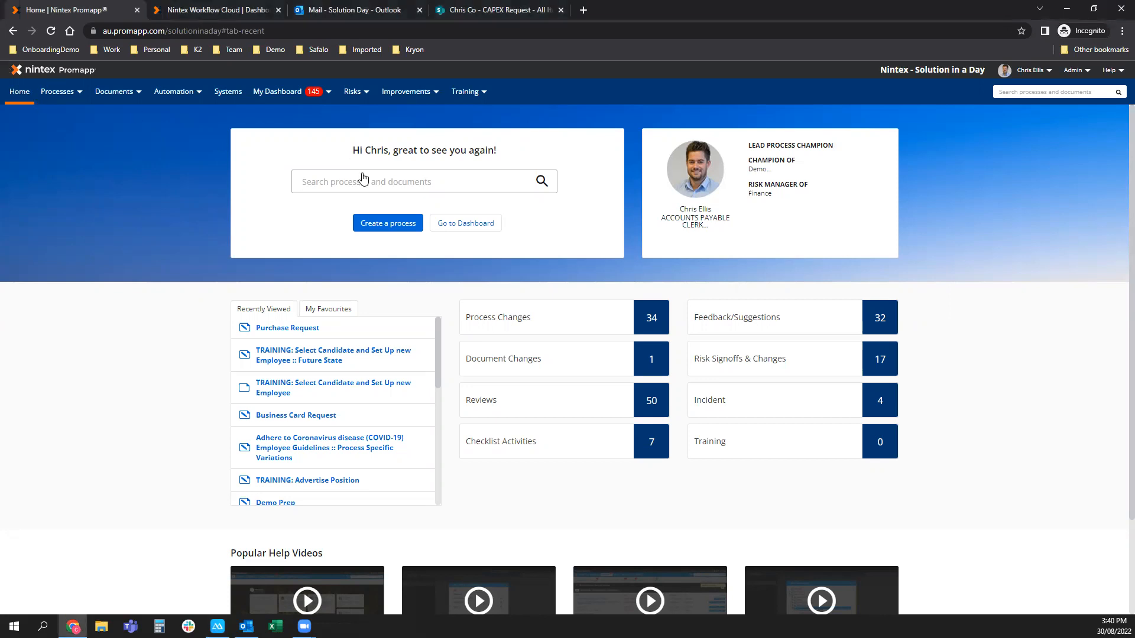
type("advertise")
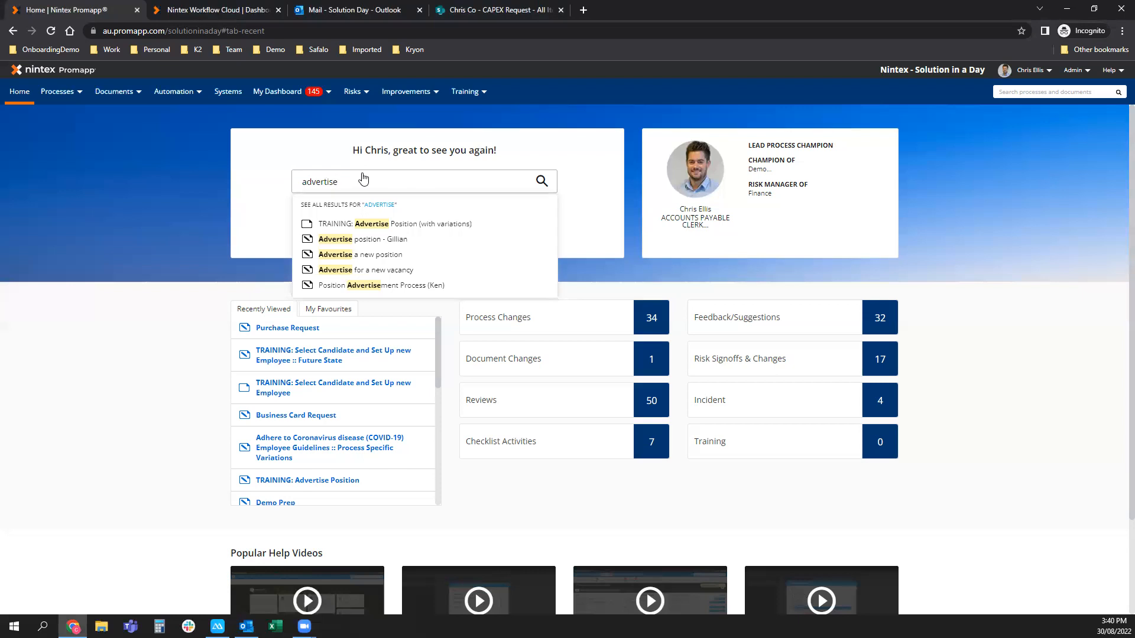
double_click(362, 179)
key("BackSpace")
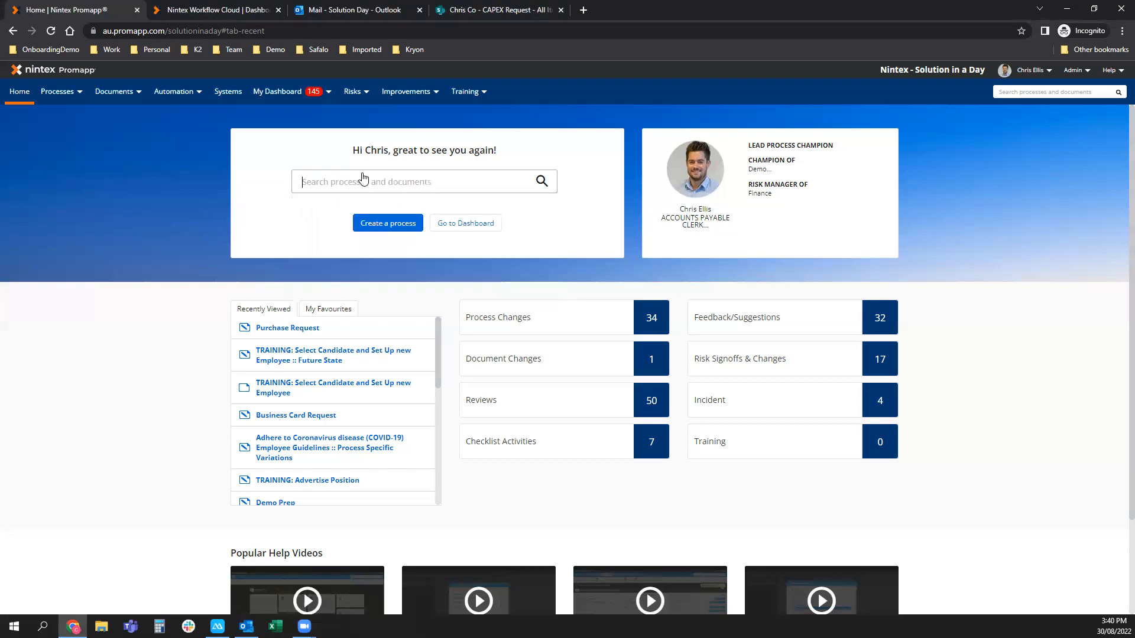
Start a new process titled 'advertise' in the Demo group, dismissing similar-process suggestions.
left_click(392, 228)
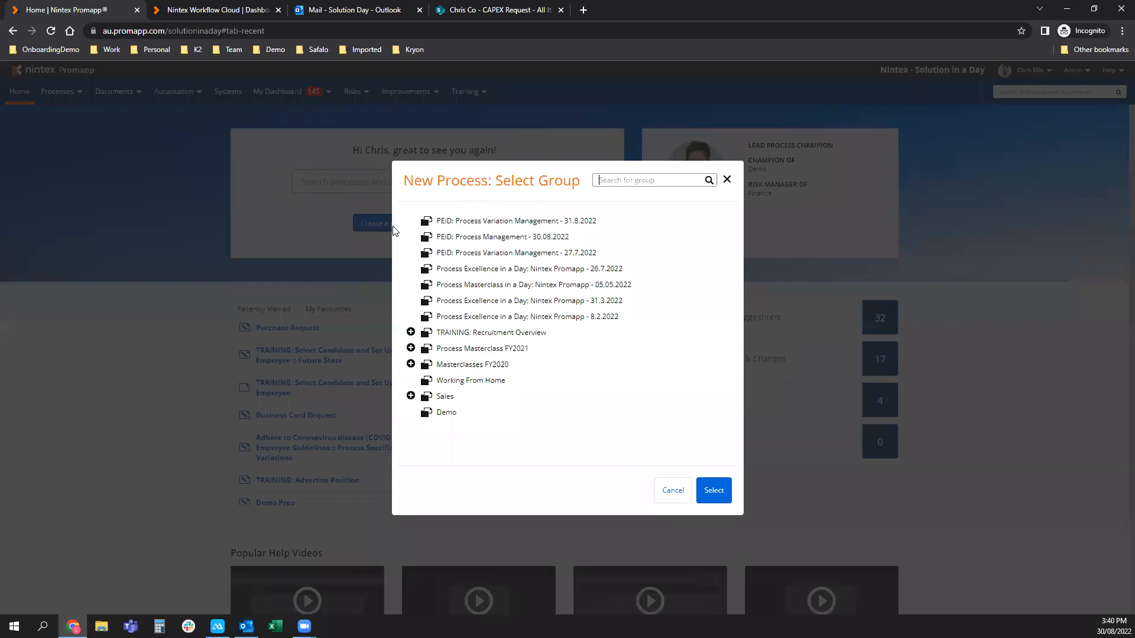
left_click(452, 413)
left_click(726, 490)
left_click(600, 232)
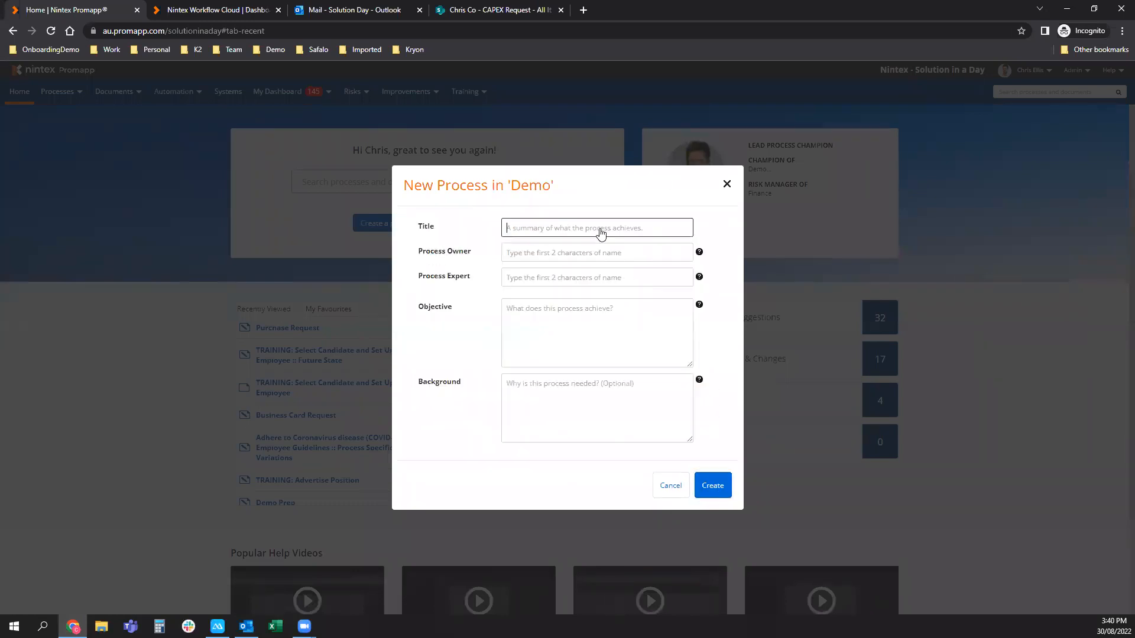
type("advertise")
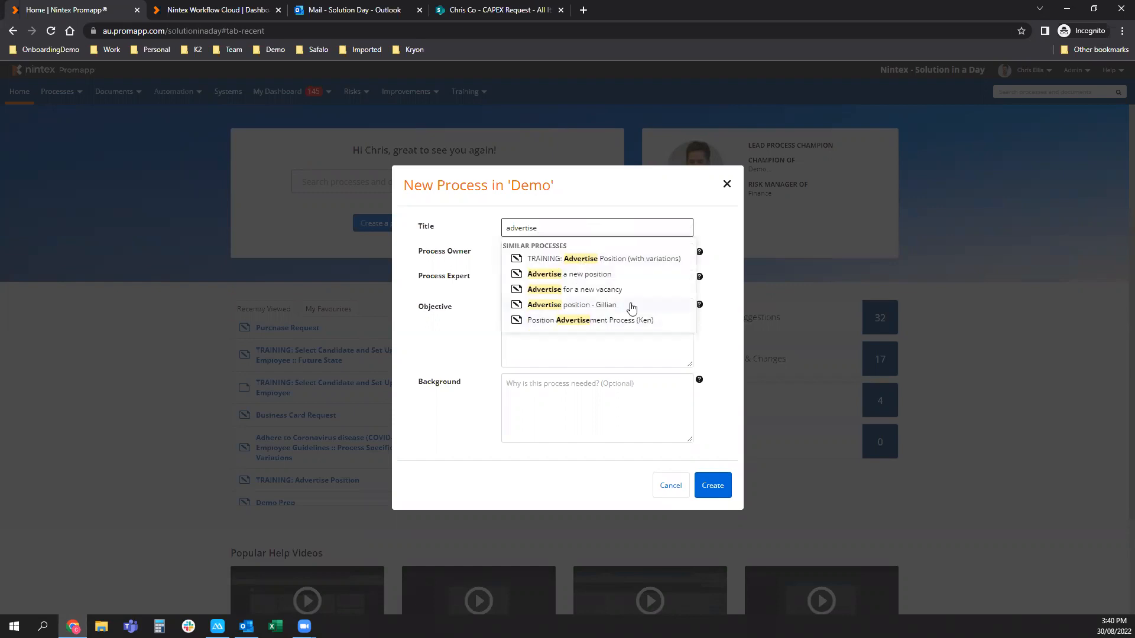
left_click(724, 332)
Assign the suggested people as process owner and expert, then abandon the new process.
left_click(591, 258)
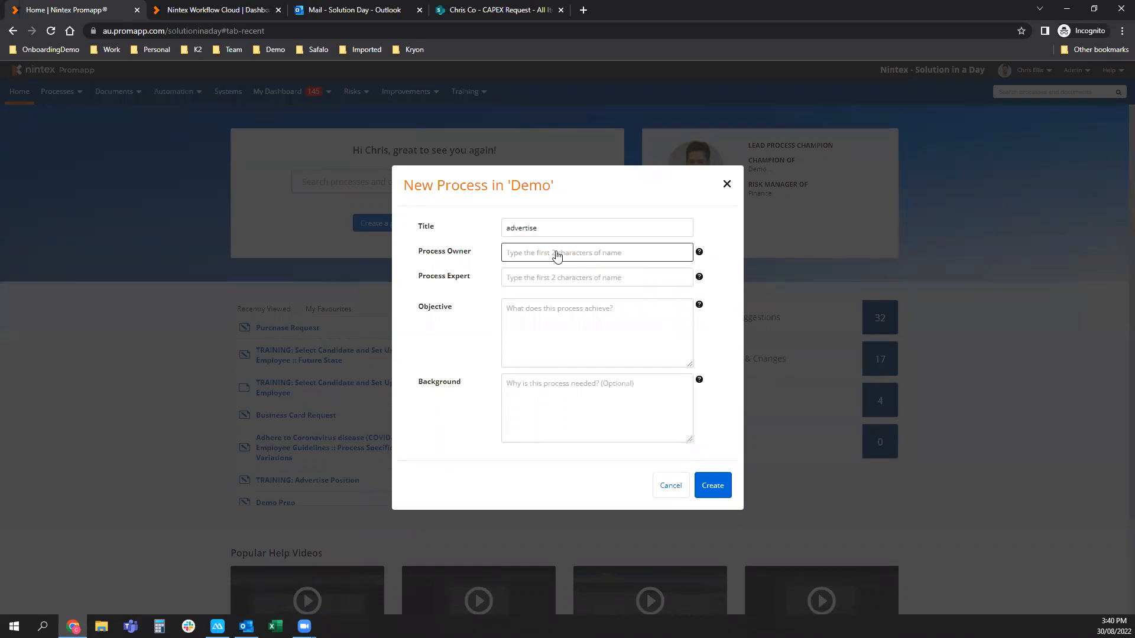
type("chris")
left_click(545, 273)
left_click(550, 281)
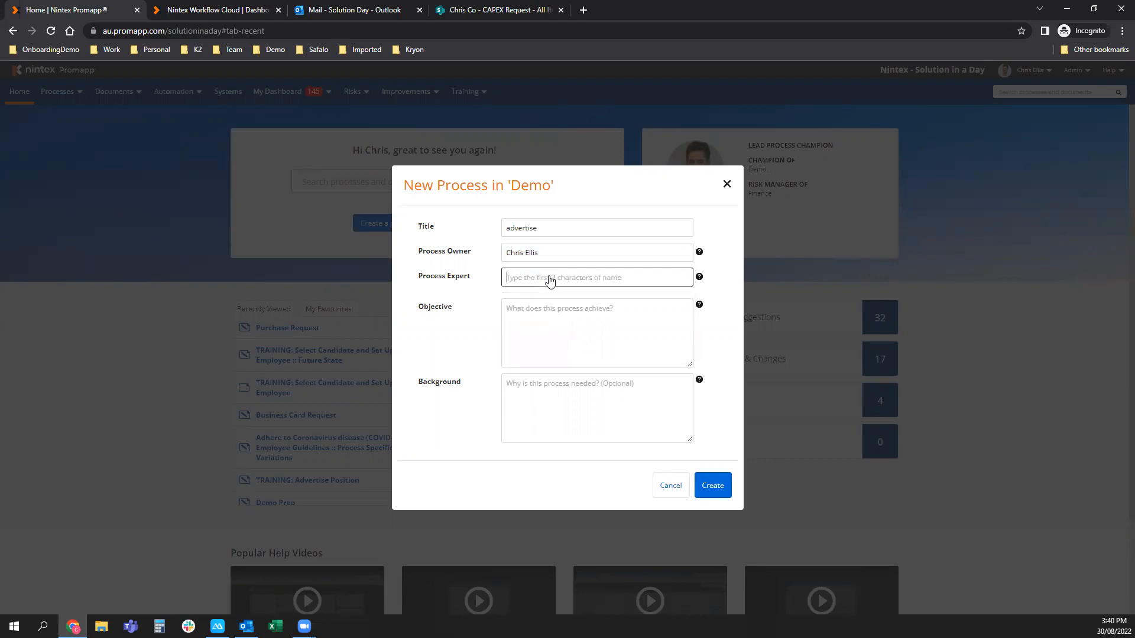
type("thomas")
left_click(560, 300)
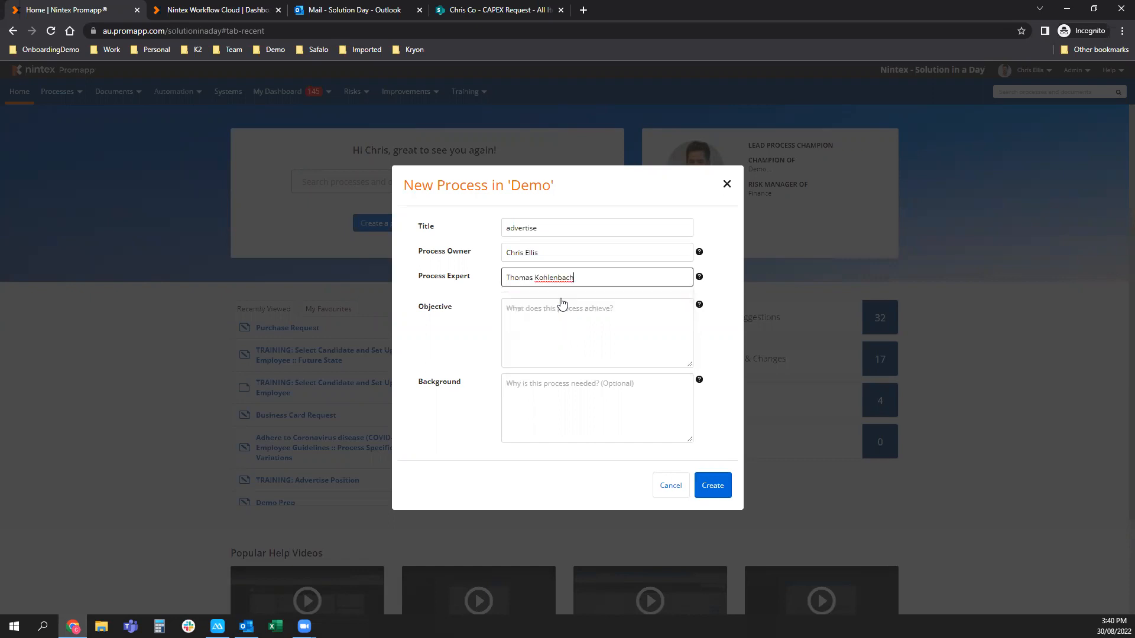
left_click(568, 334)
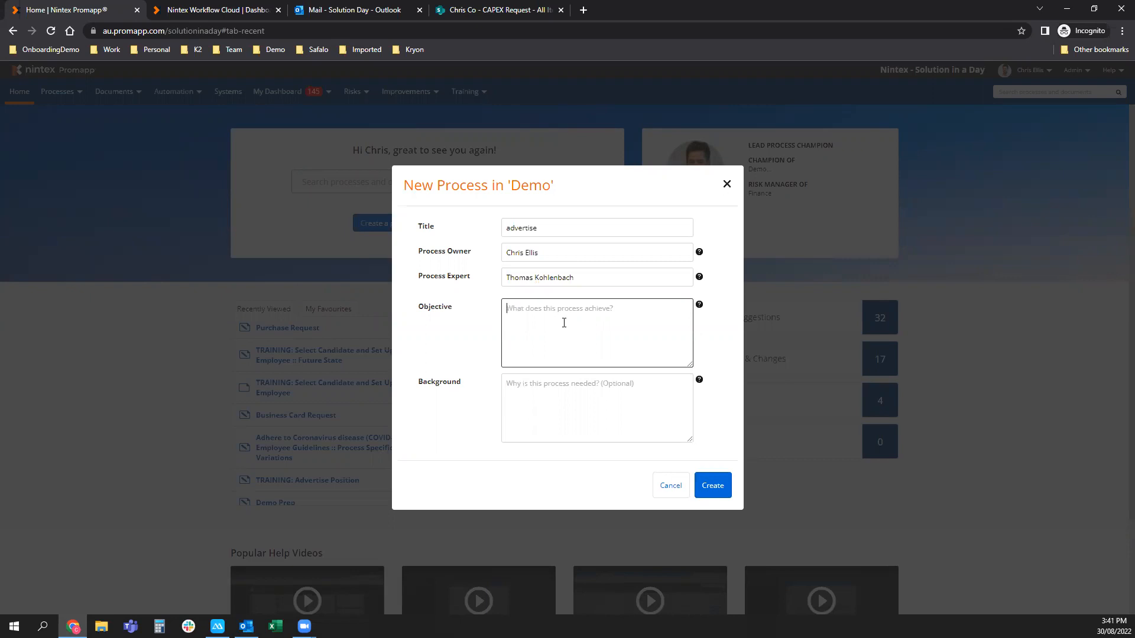
left_click(569, 392)
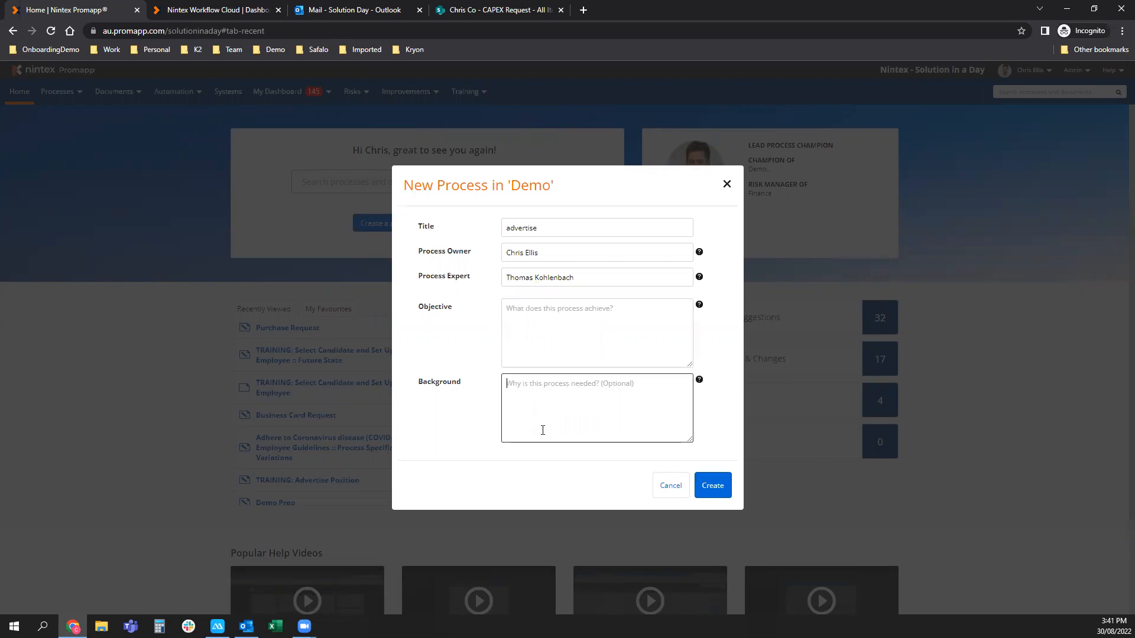
left_click(676, 488)
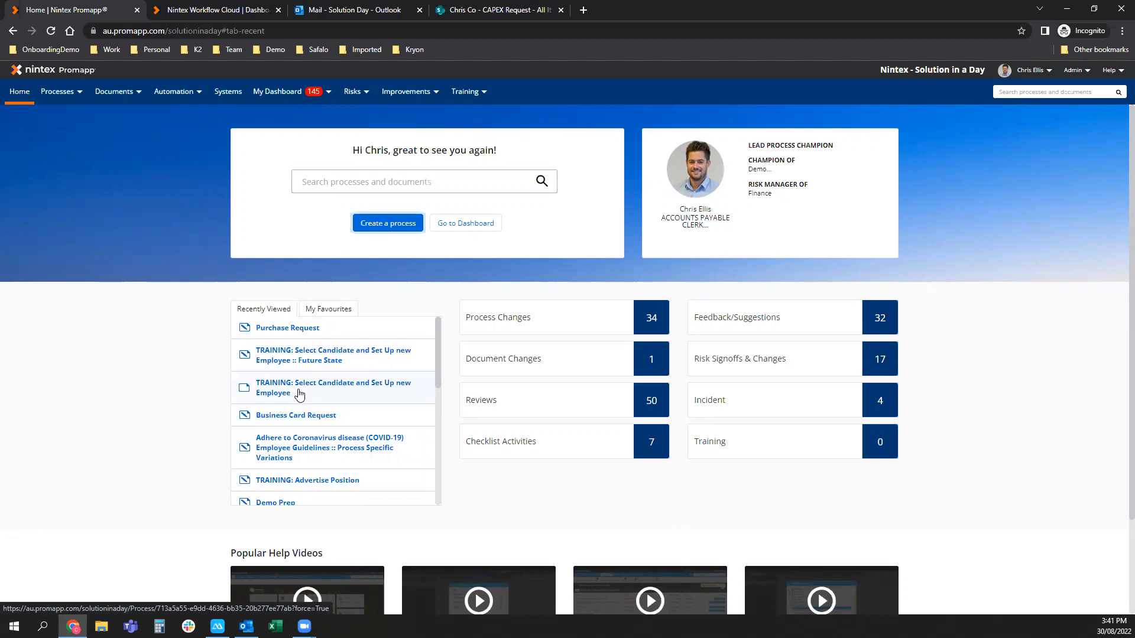
Open Purchase Request from the Recently Viewed list under My Favourites.
left_click(330, 311)
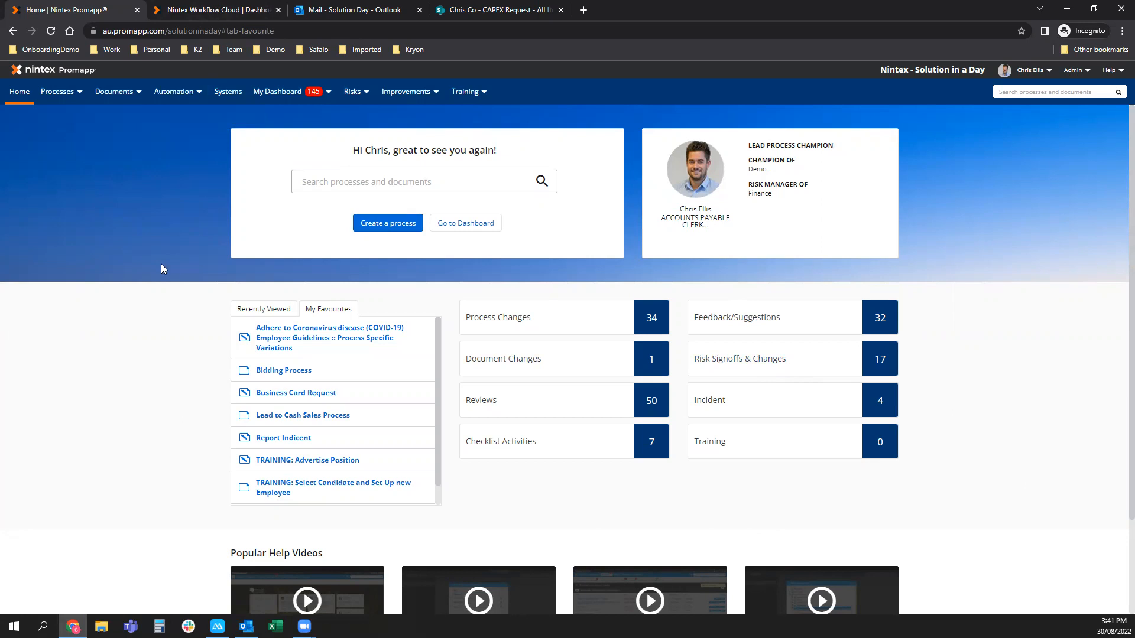
mouse_move(68, 94)
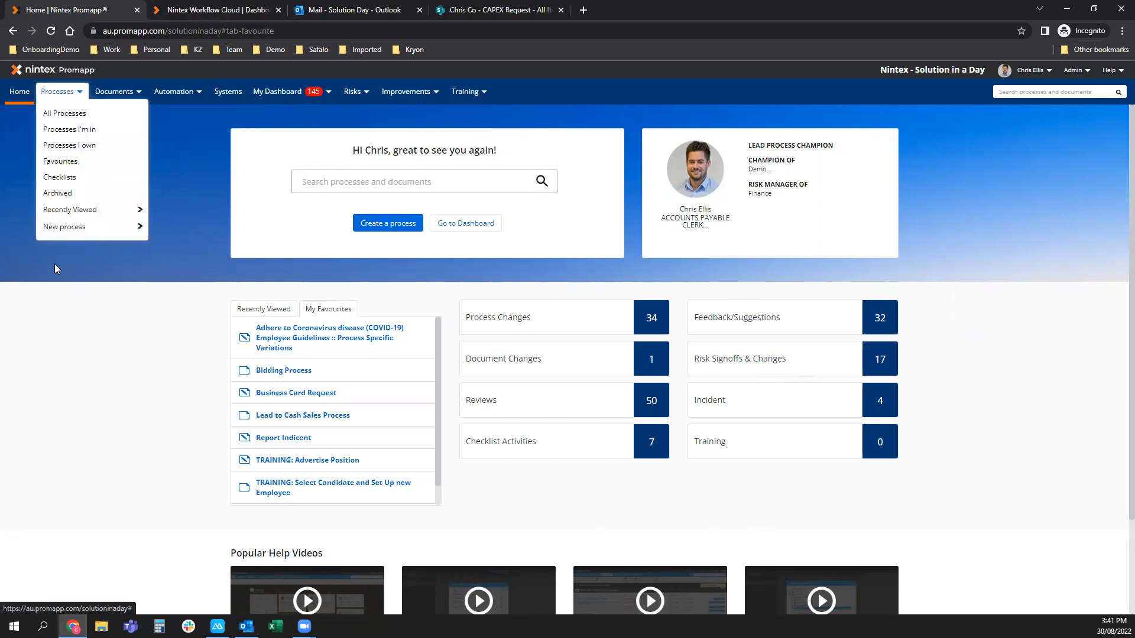
left_click(259, 315)
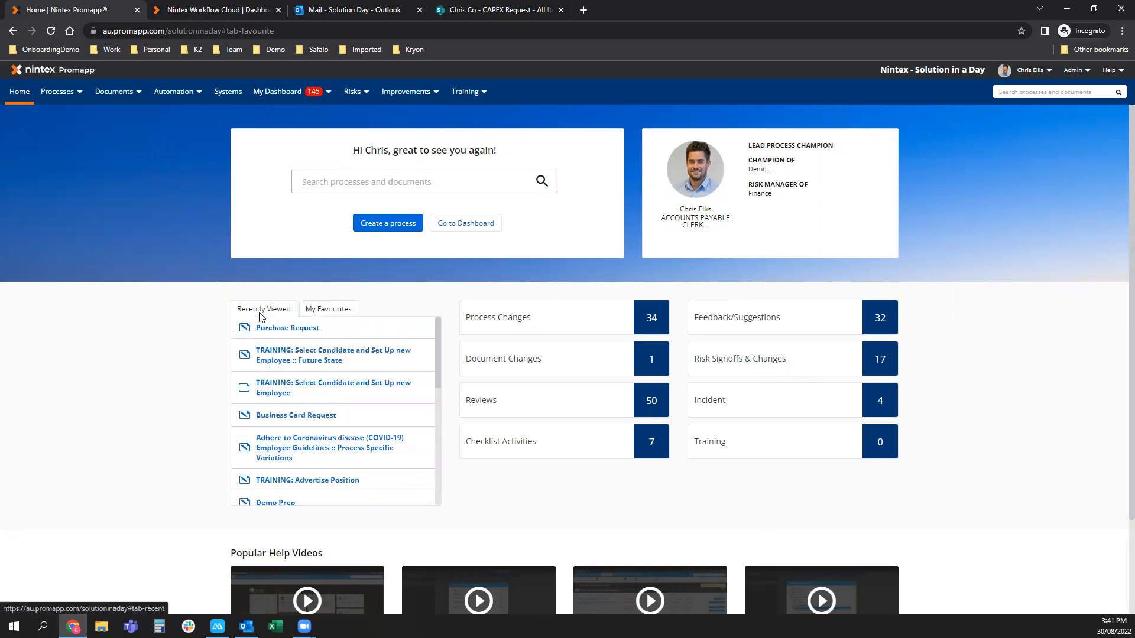
left_click(295, 329)
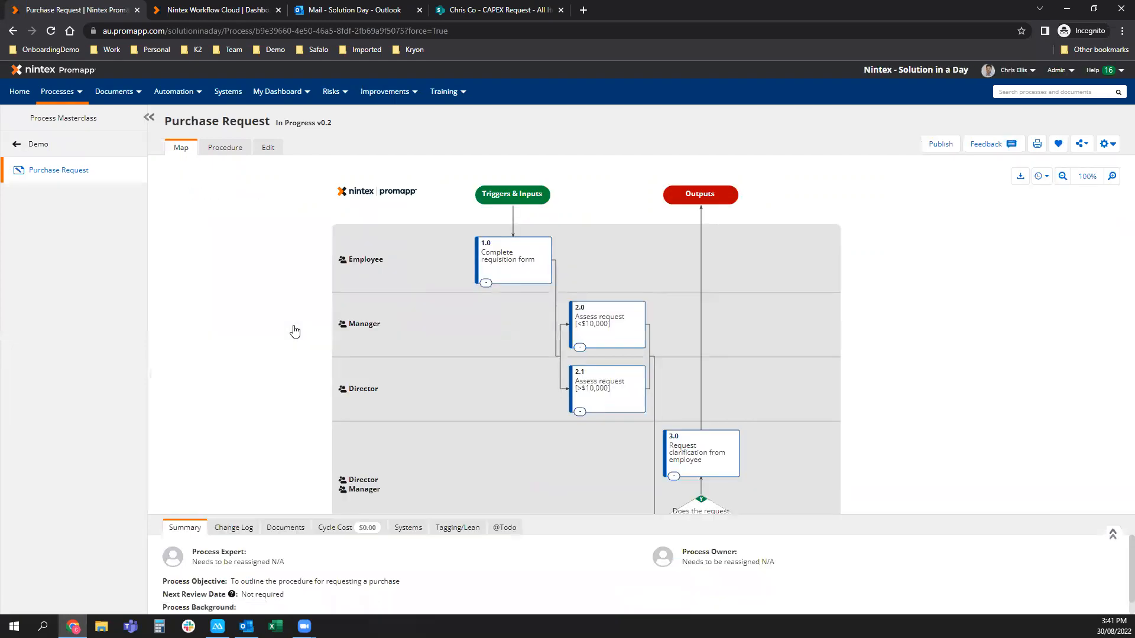
View and close step 1.0's details, then enlarge the summary panel below the map.
left_click_drag(741, 340, 730, 318)
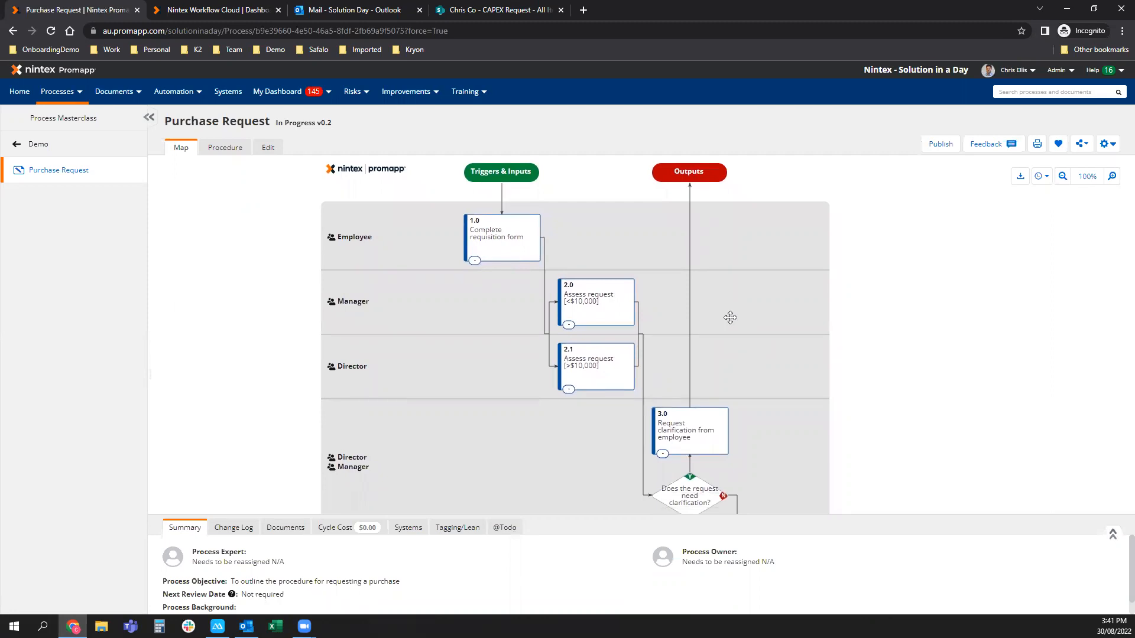
scroll(729, 317, "down", 1)
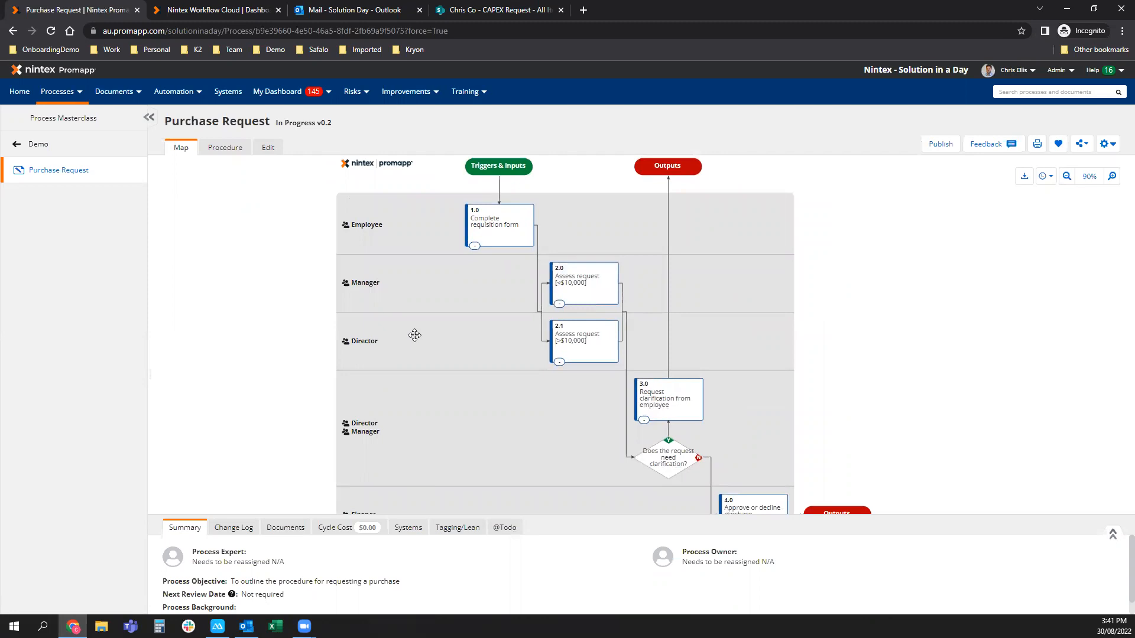
left_click(506, 221)
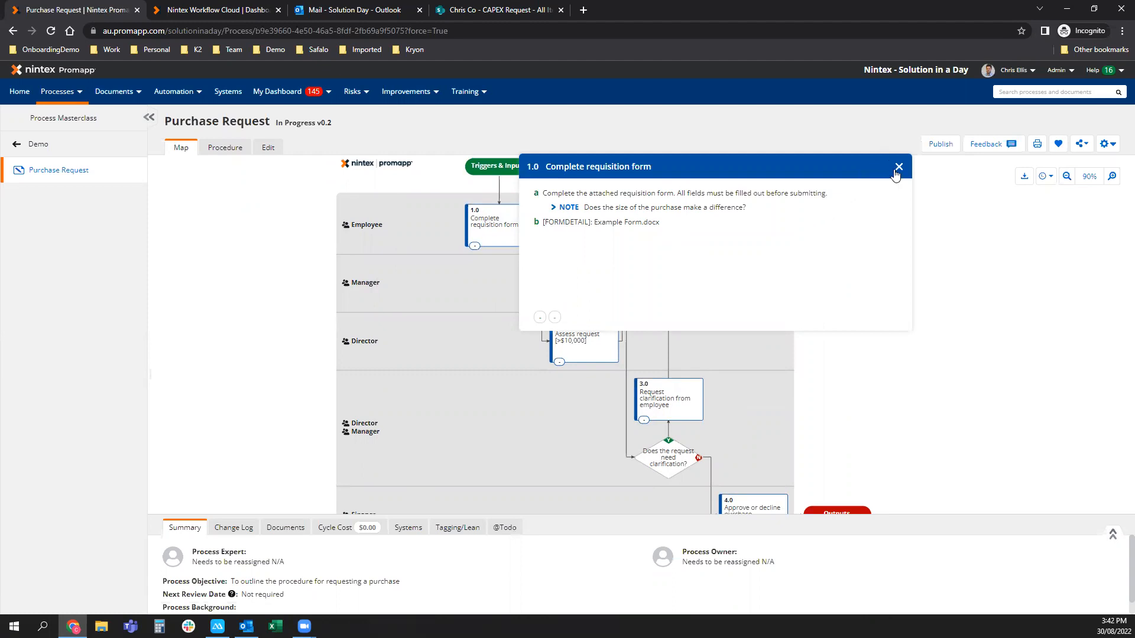
left_click(896, 169)
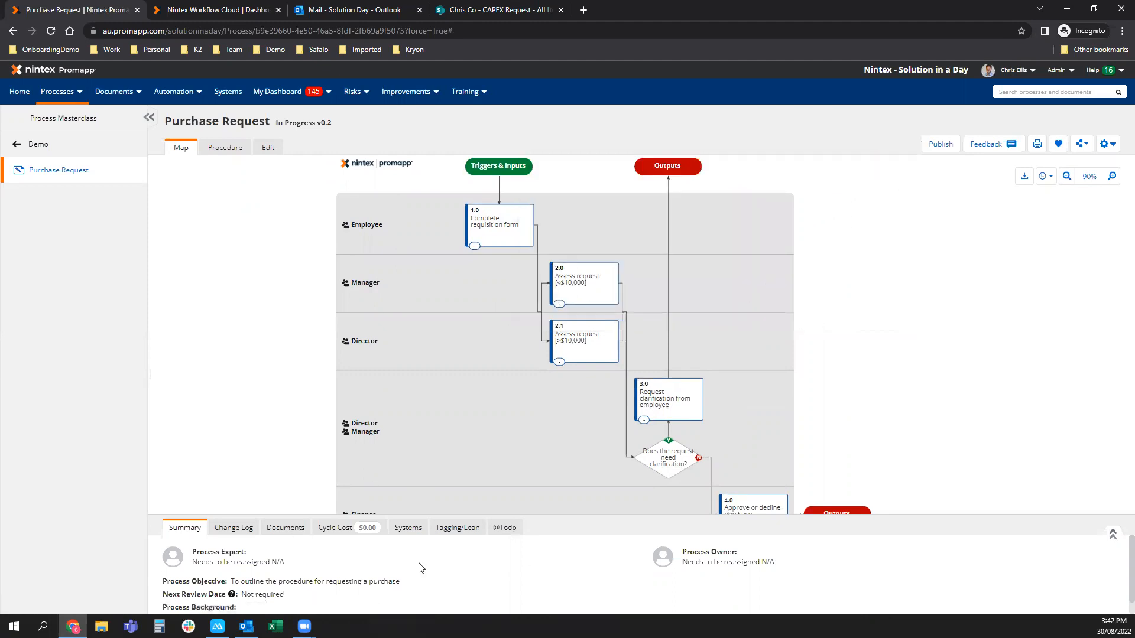
left_click_drag(688, 514, 692, 469)
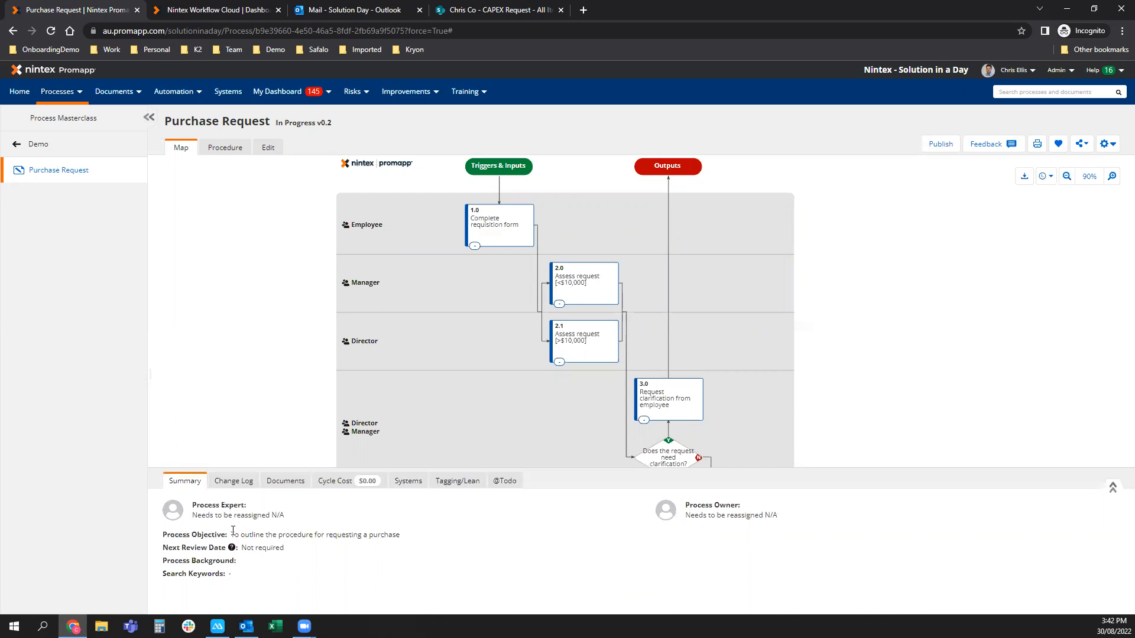
Review the Change Log, then show the Documents tab, which lists no documents.
left_click(235, 482)
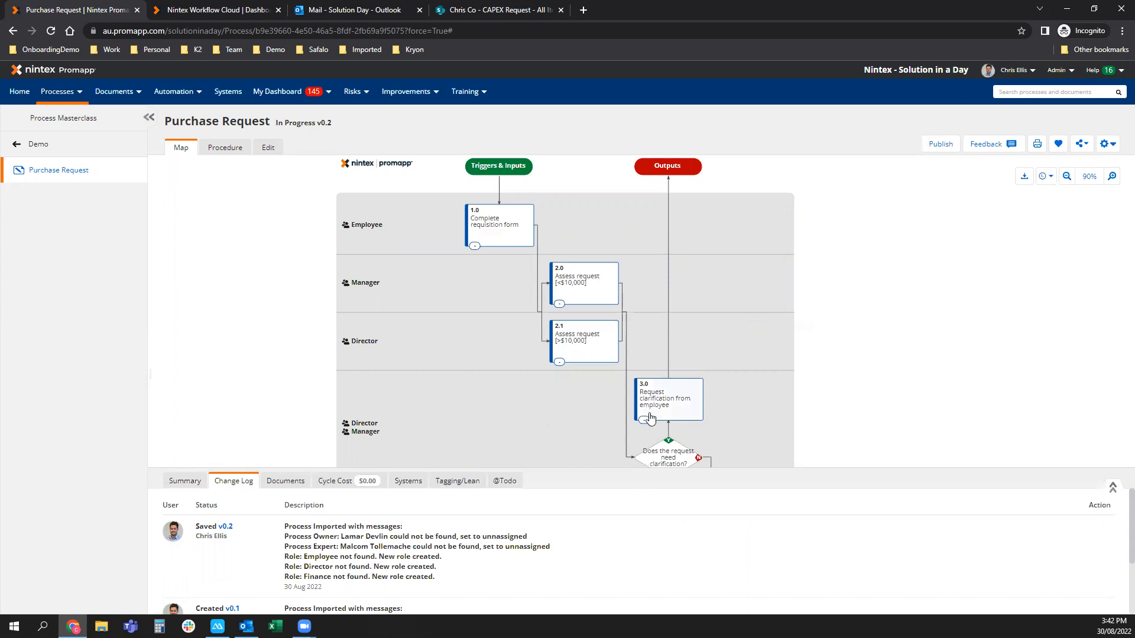
left_click(276, 488)
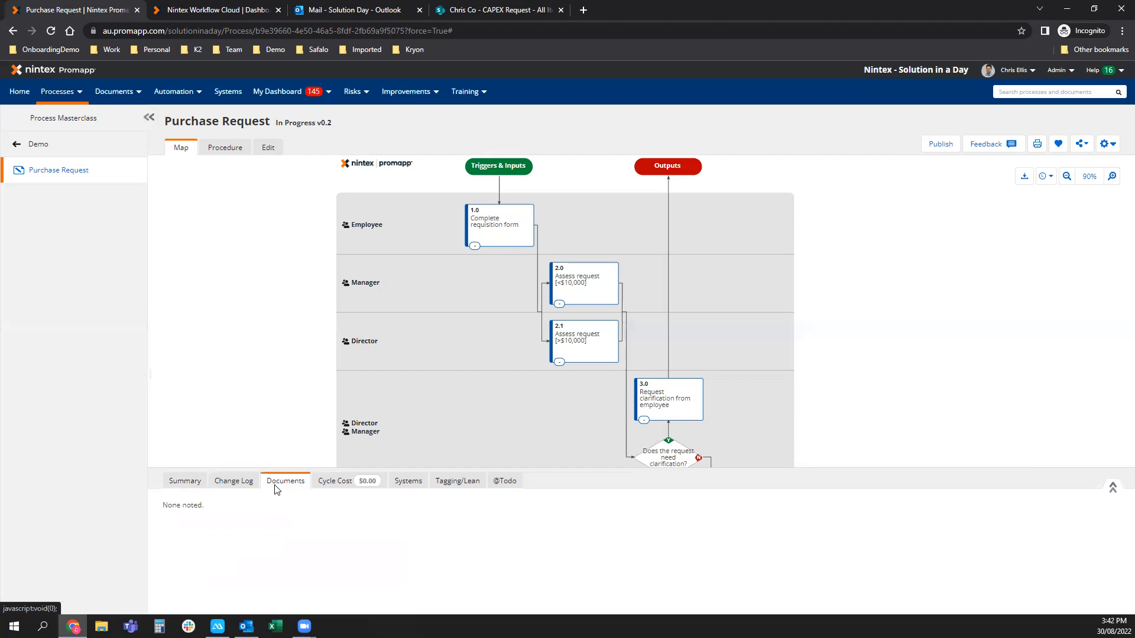
Review the $0.00 cycle cost breakdown, shrink the panel, and show the Systems tab.
left_click(335, 486)
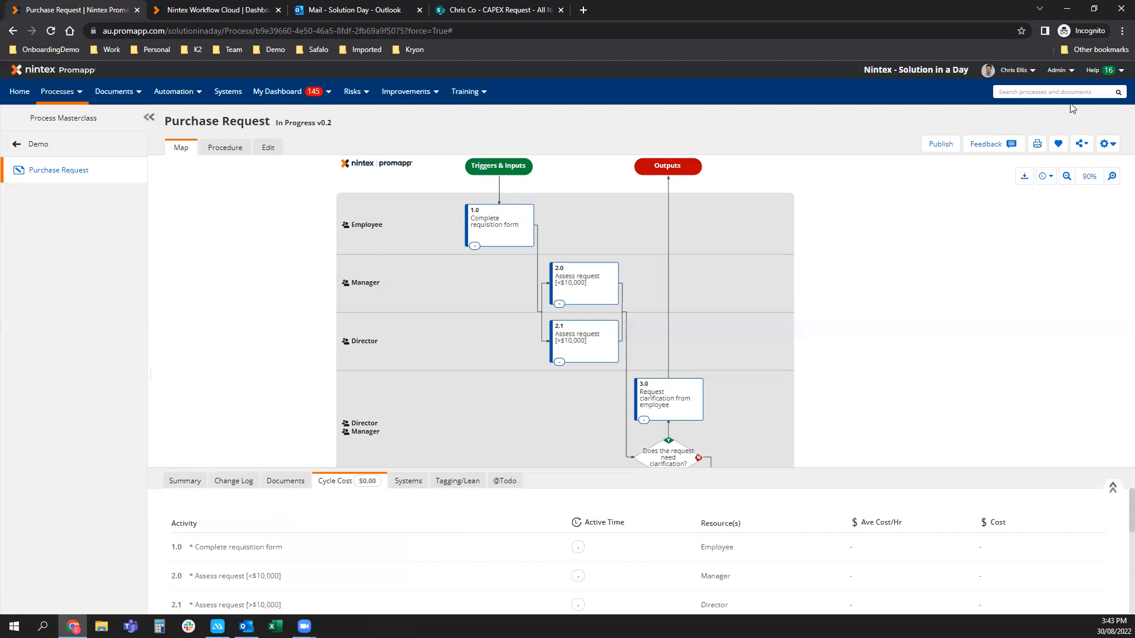
mouse_move(1058, 69)
scroll(987, 542, "down", 3)
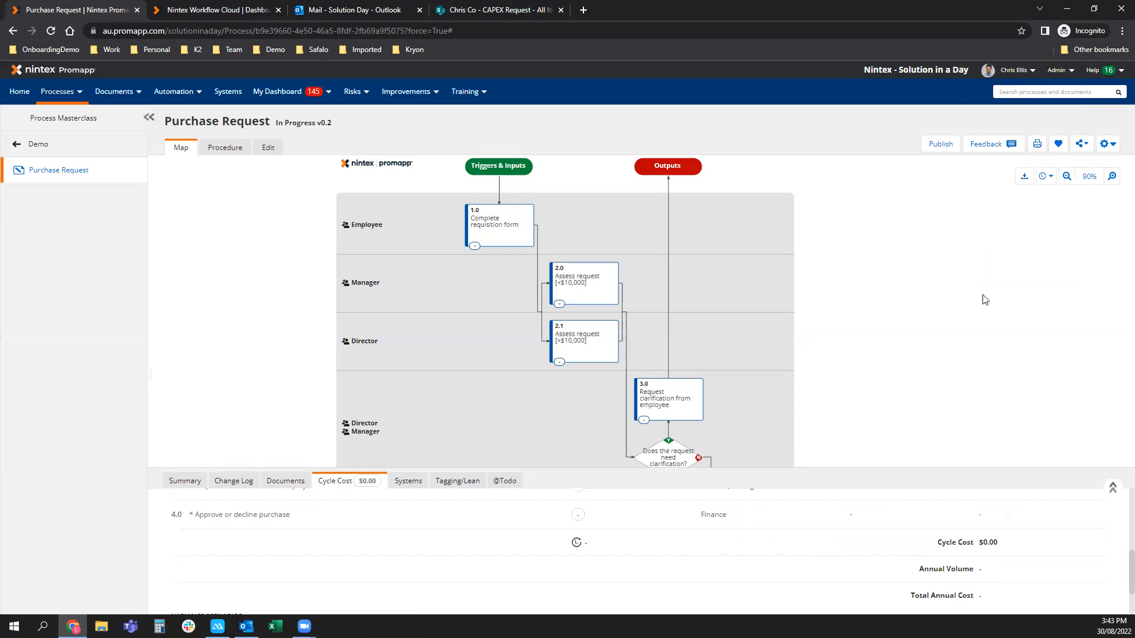
mouse_move(1105, 143)
left_click_drag(867, 468, 869, 501)
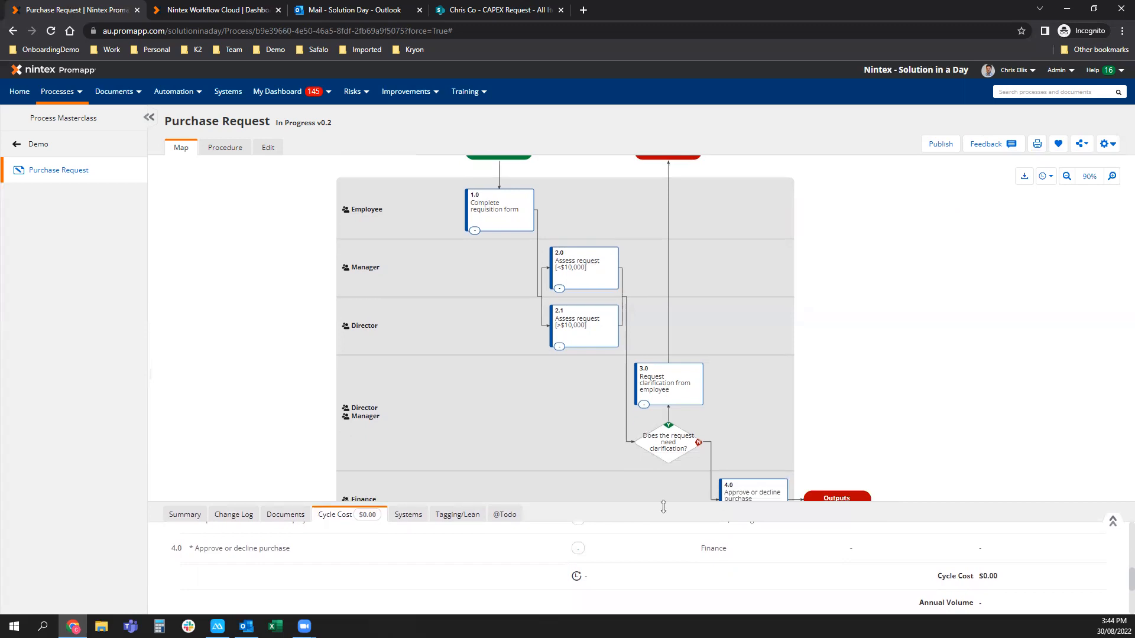
left_click(406, 516)
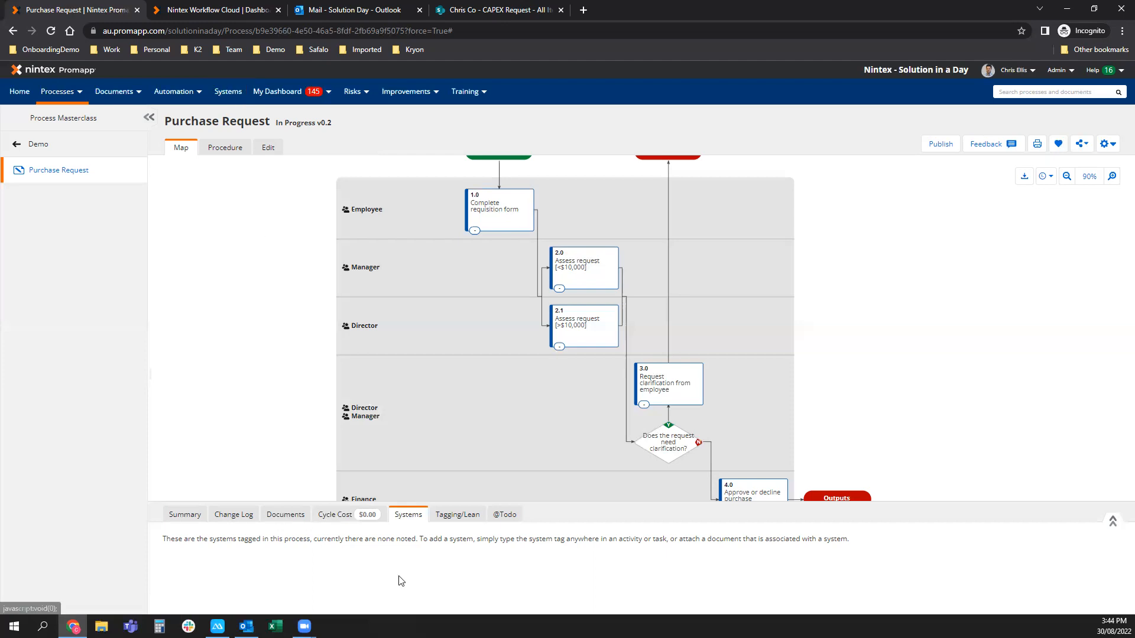
left_click(455, 517)
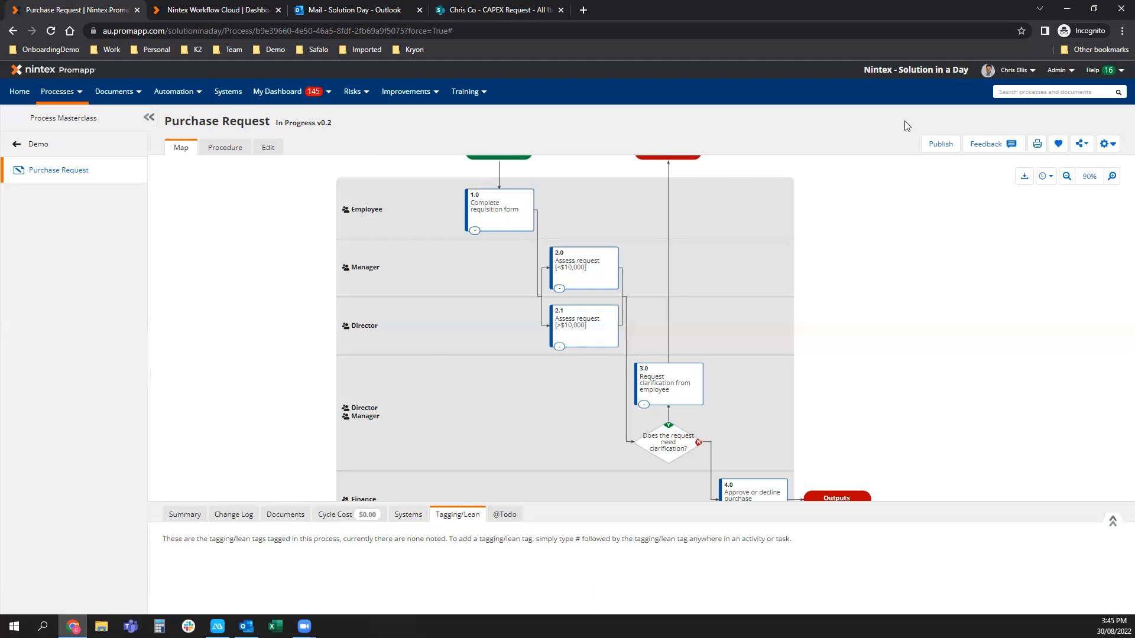
left_click(1057, 70)
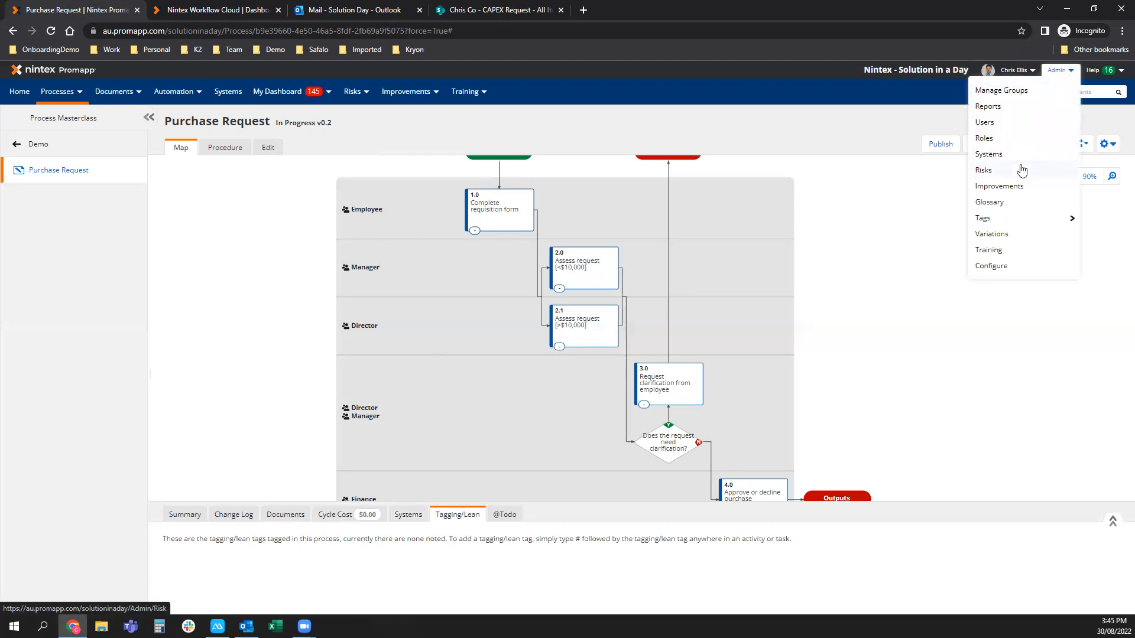
mouse_move(1001, 220)
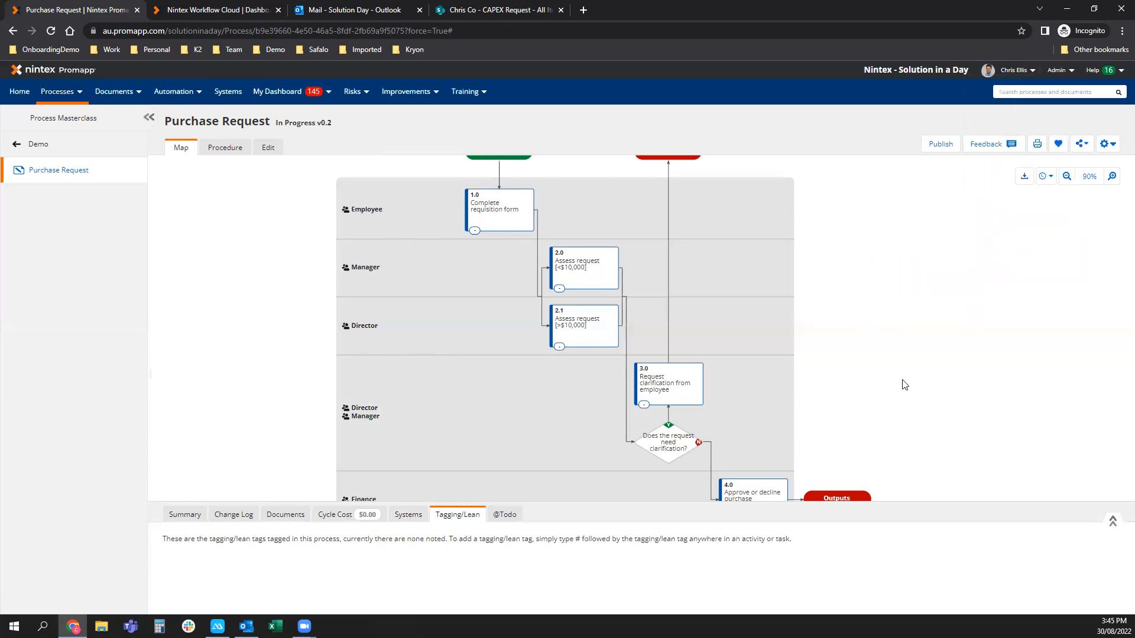
left_click(504, 515)
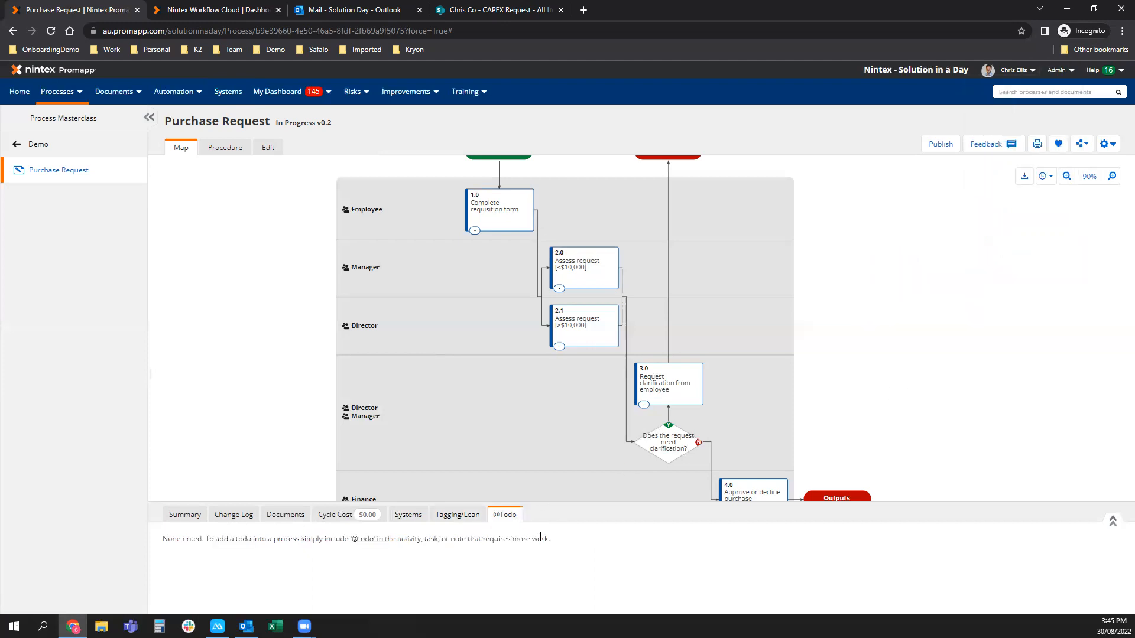
left_click_drag(628, 515, 627, 538)
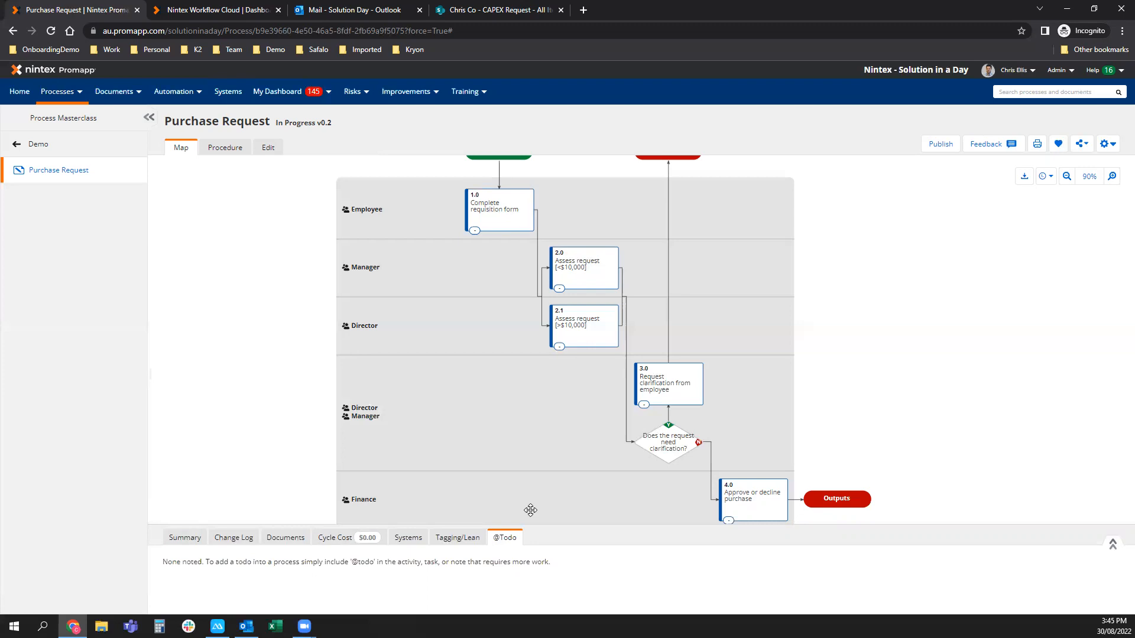
scroll(434, 450, "down", 1)
left_click_drag(436, 449, 440, 452)
In the Procedure view, expand step 1.0a's purchase-size note and select the Example Form.docx line.
left_click(220, 149)
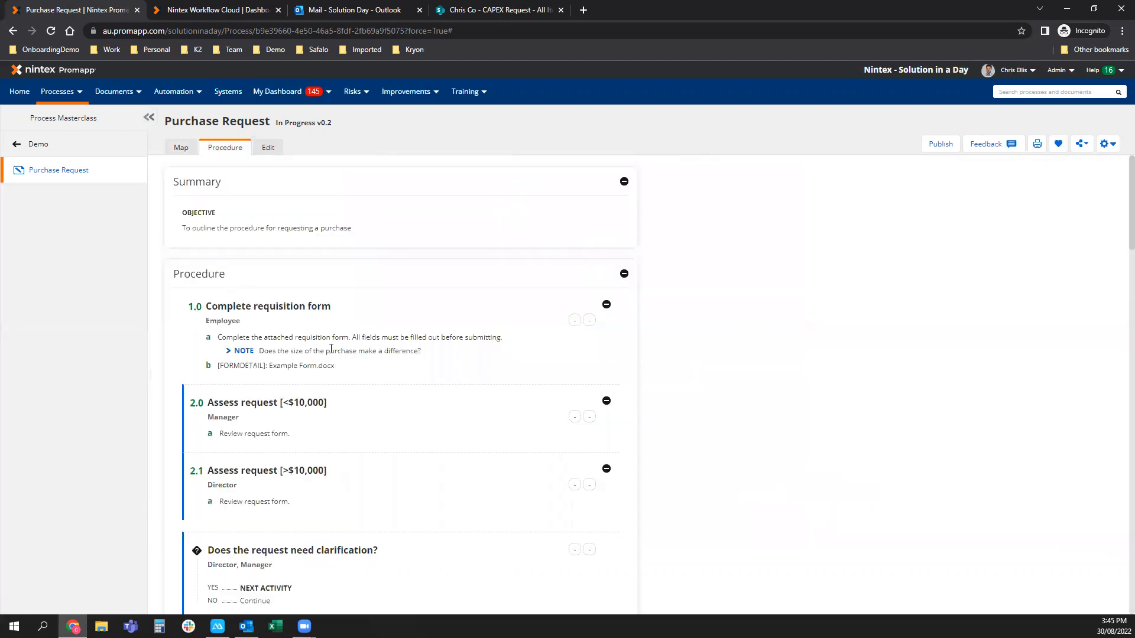
left_click(252, 352)
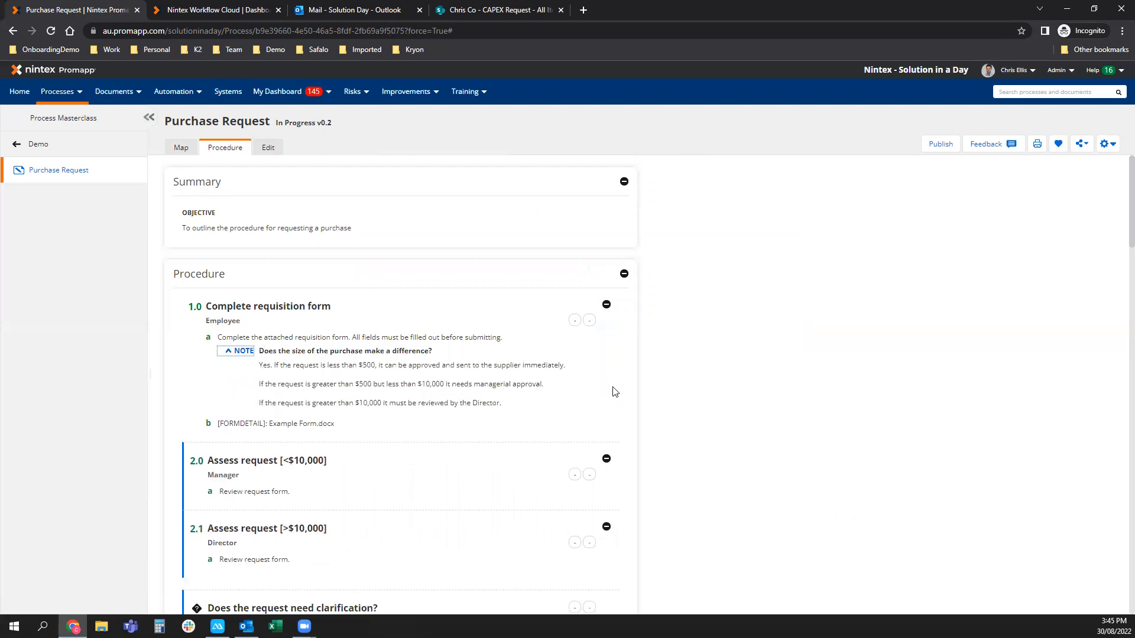
scroll(636, 392, "down", 1)
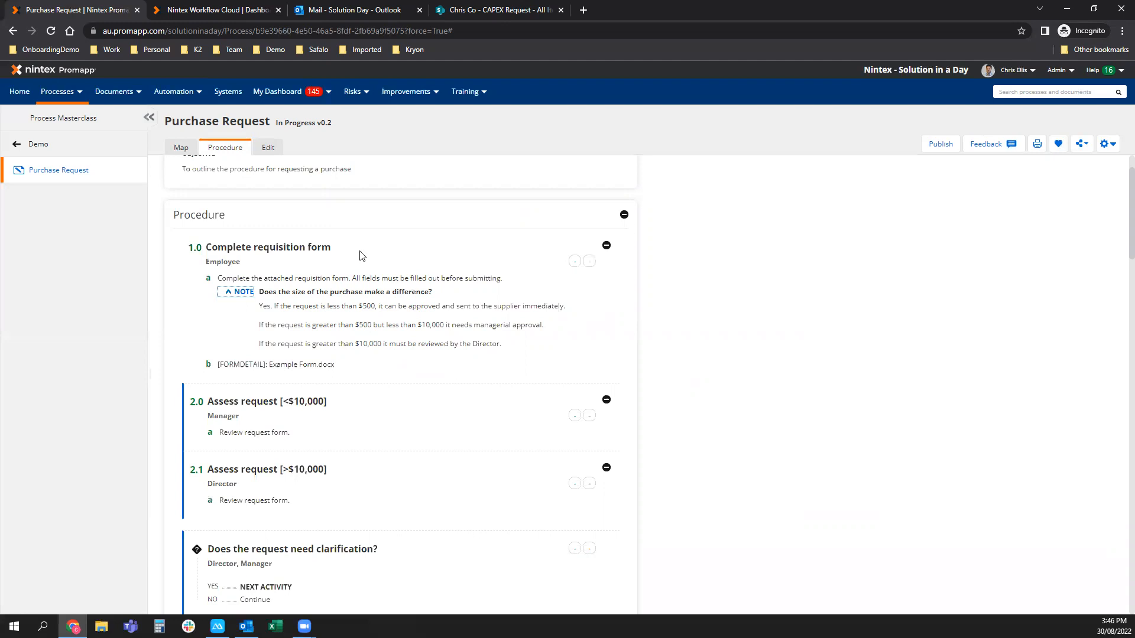
left_click(231, 313)
left_click_drag(217, 364, 330, 375)
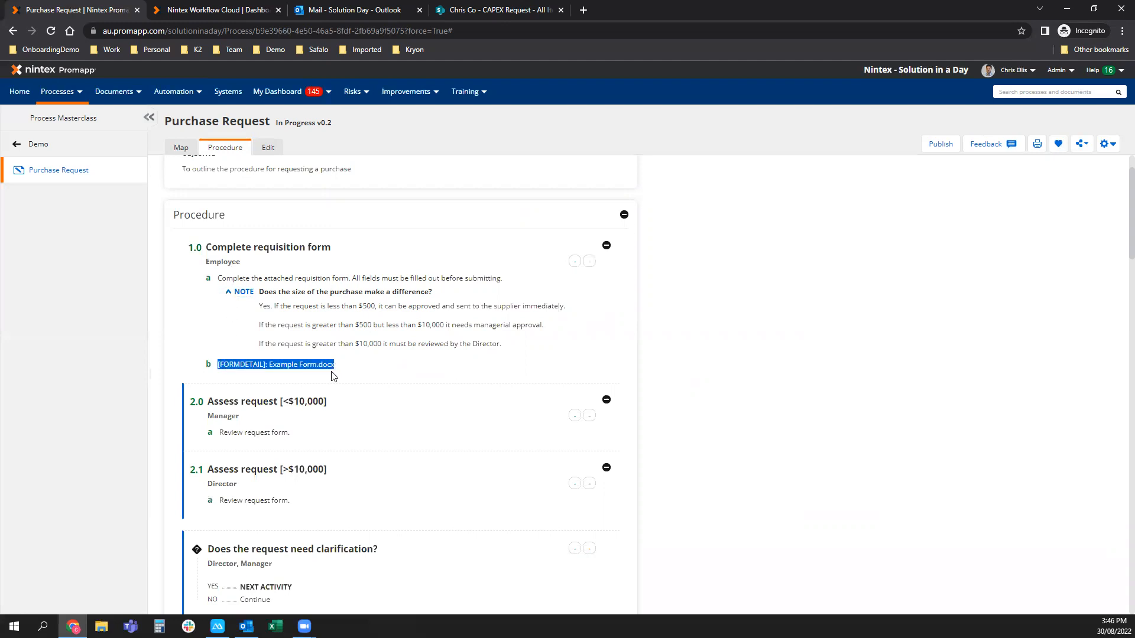
scroll(654, 372, "down", 3)
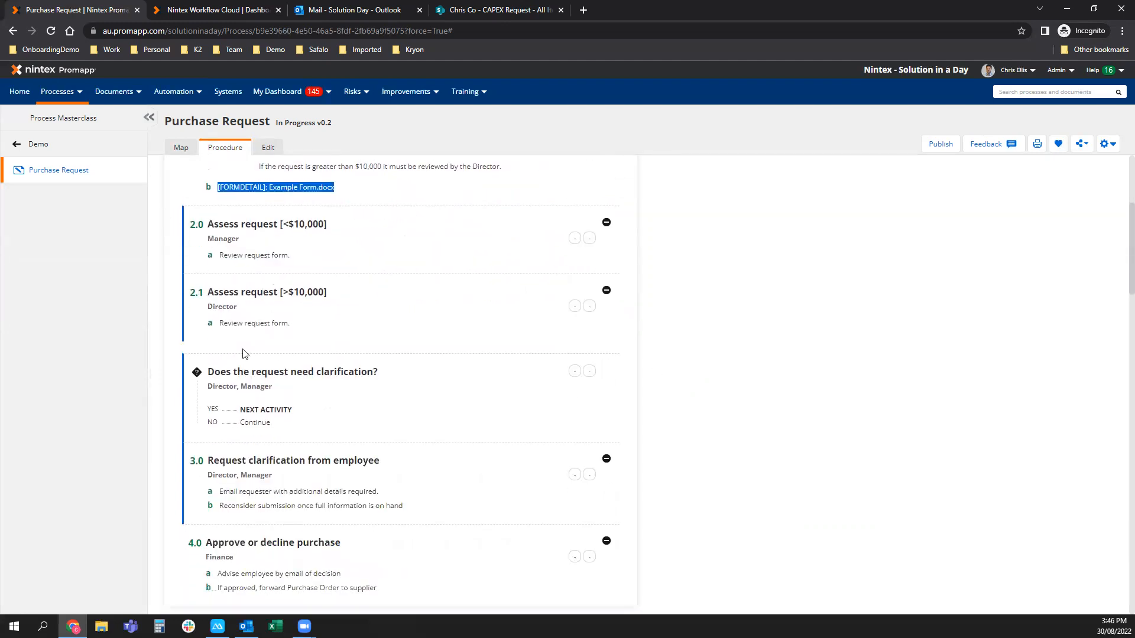
scroll(282, 399, "down", 1)
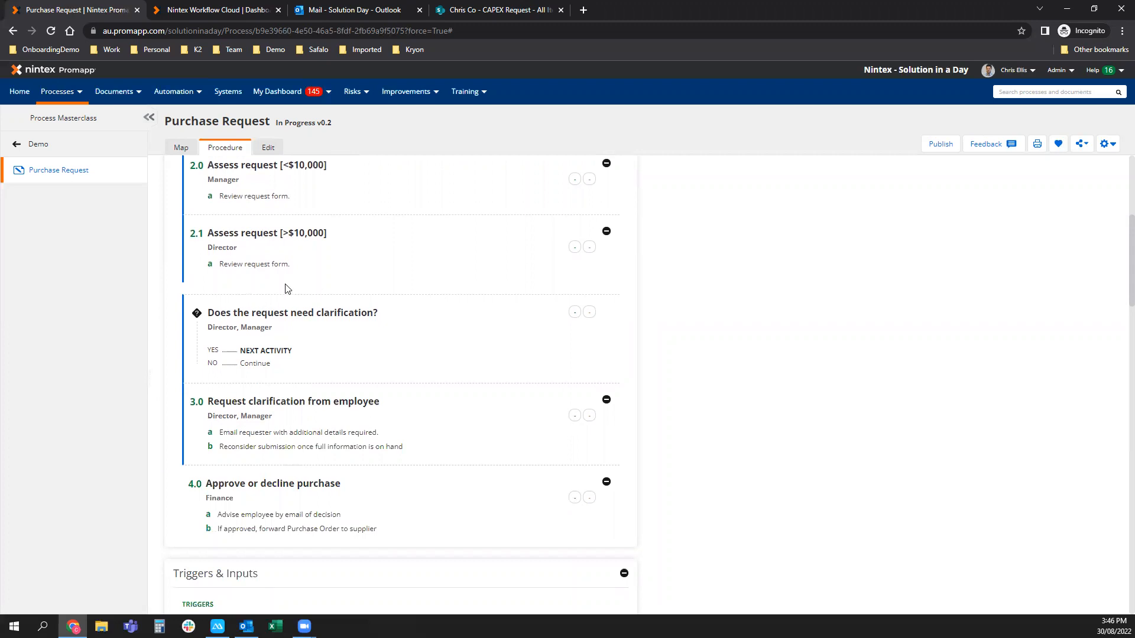
Scroll through Triggers & Inputs, Costs, Timeframes, Dependencies and RACI to Risk and Compliance.
scroll(321, 326, "down", 1)
scroll(321, 327, "down", 2)
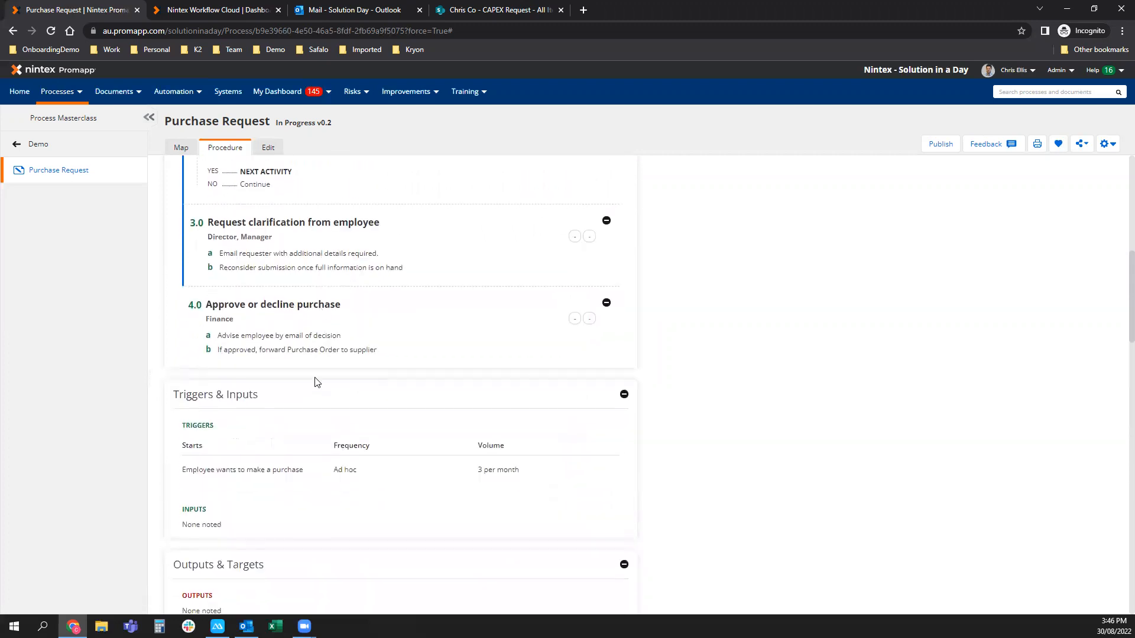
scroll(140, 293, "down", 2)
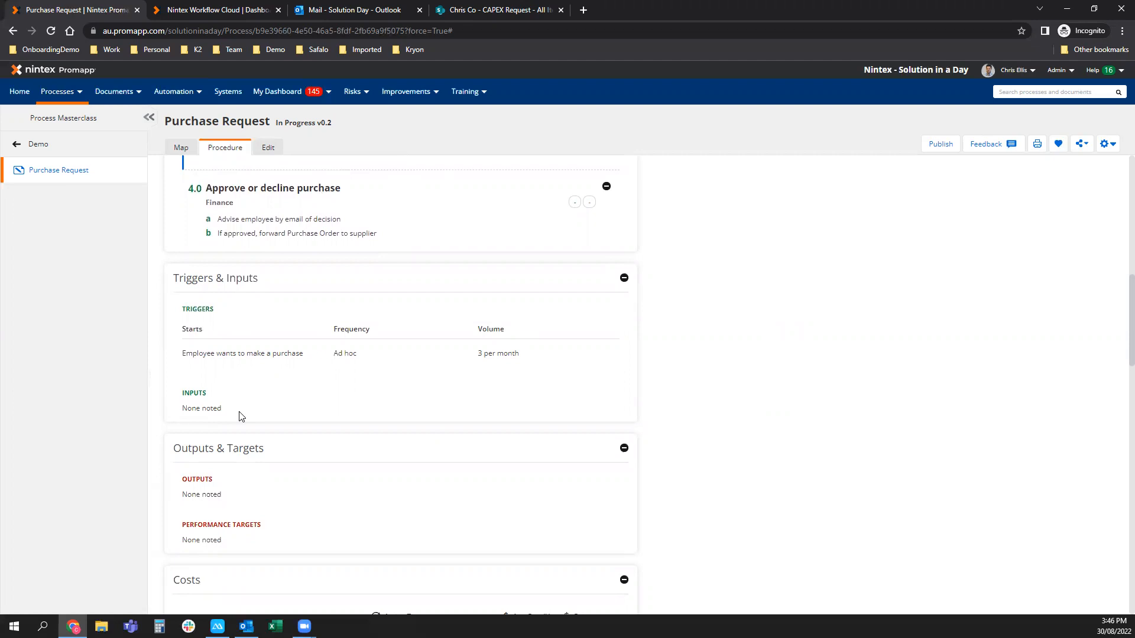
scroll(458, 432, "down", 2)
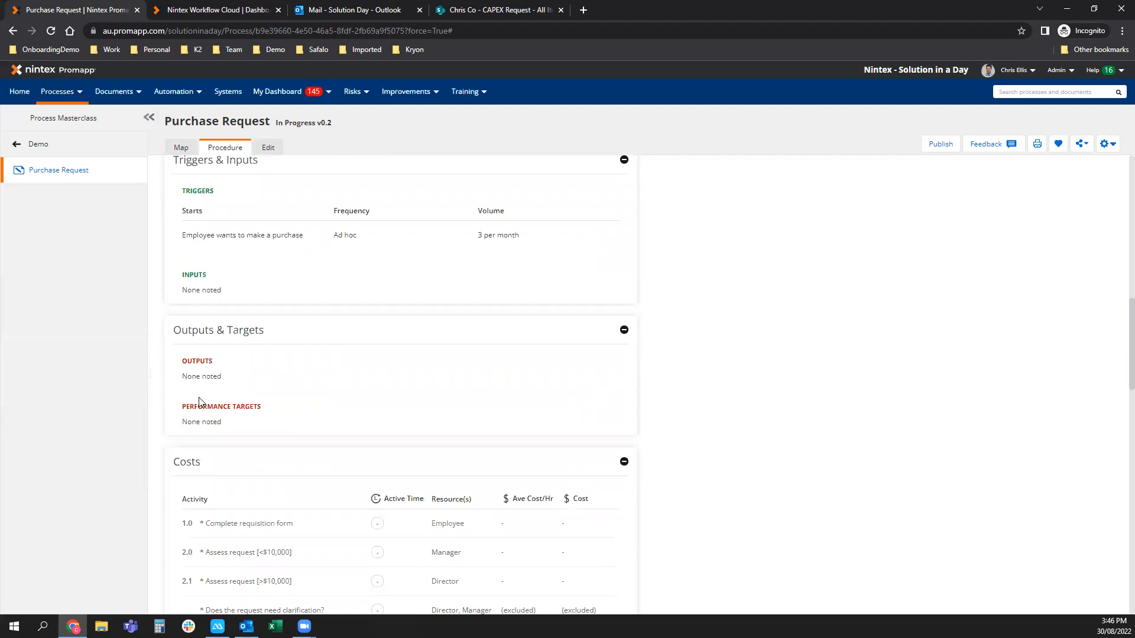
scroll(792, 399, "down", 9)
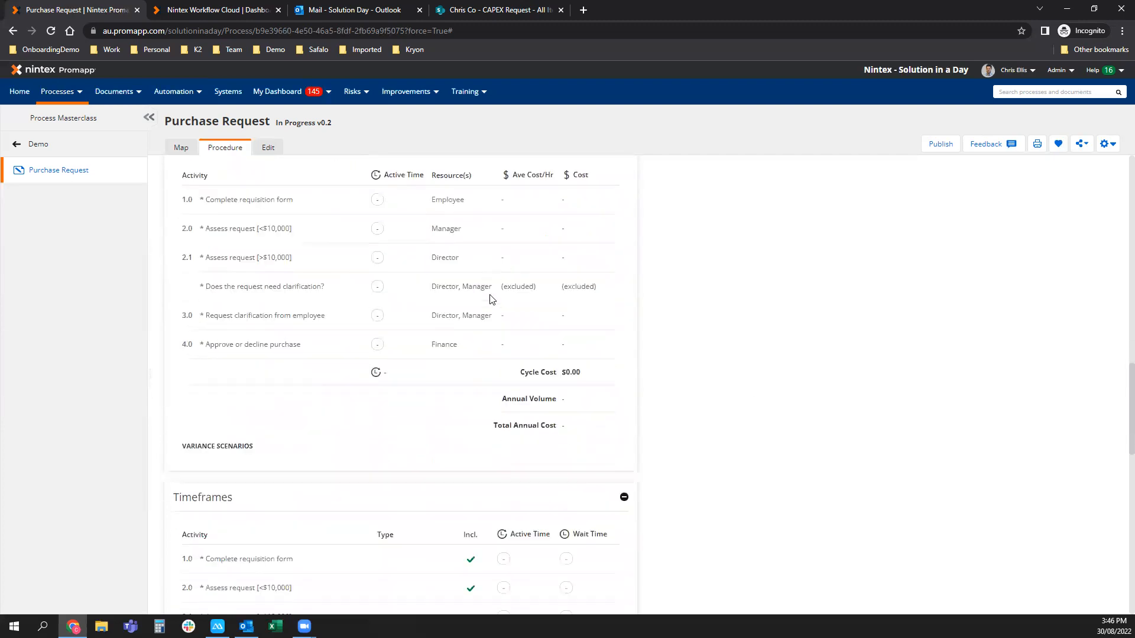
scroll(489, 299, "down", 6)
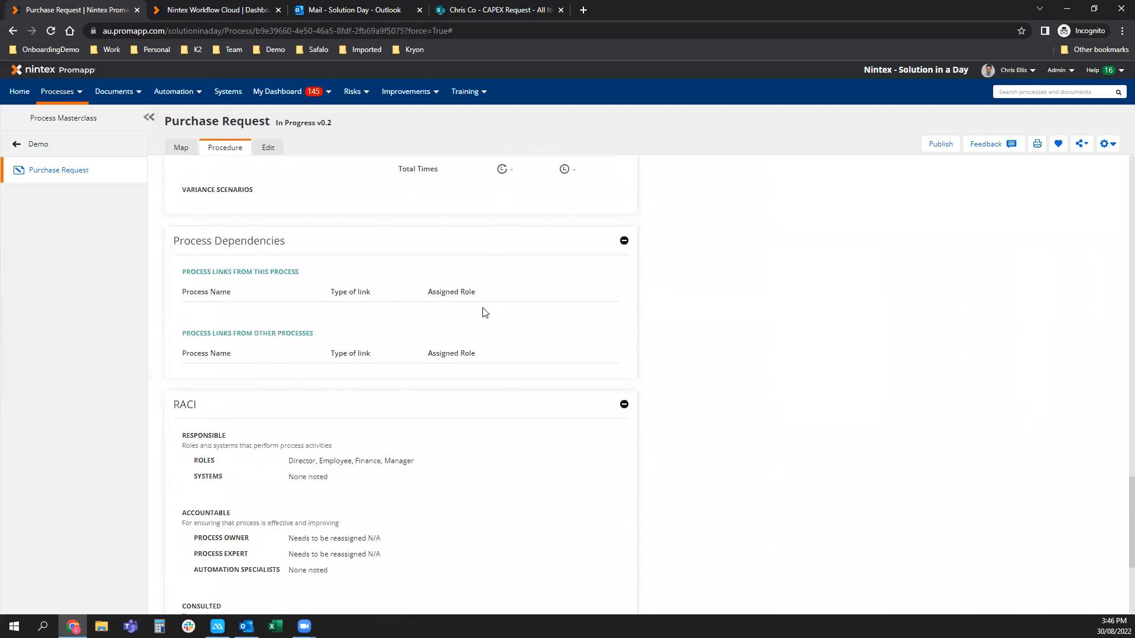
scroll(484, 312, "down", 1)
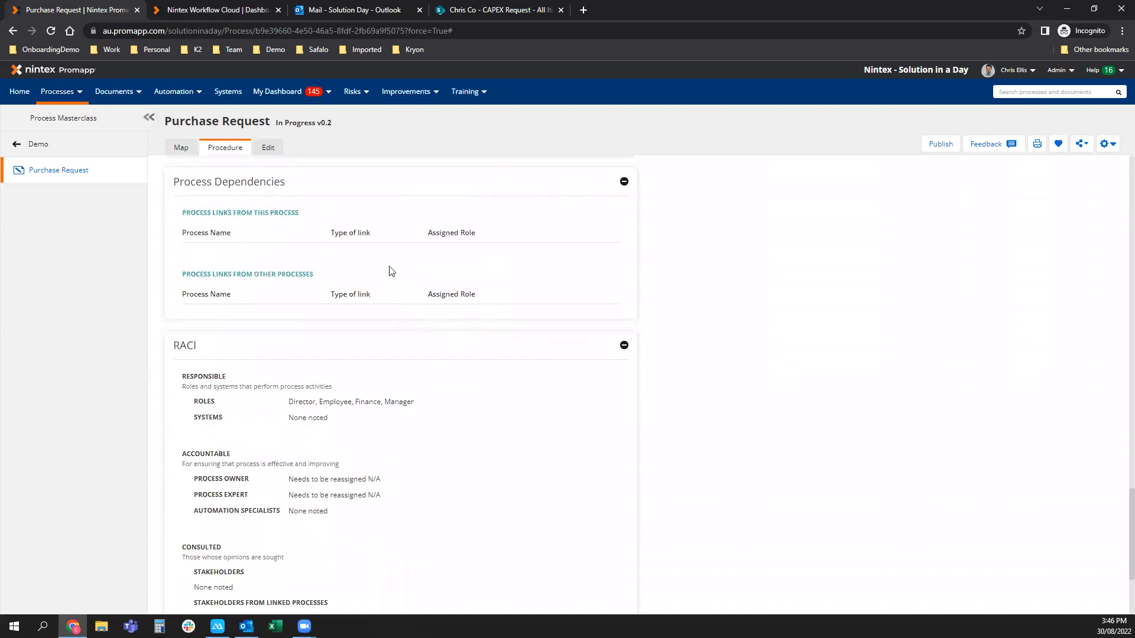
scroll(372, 270, "down", 2)
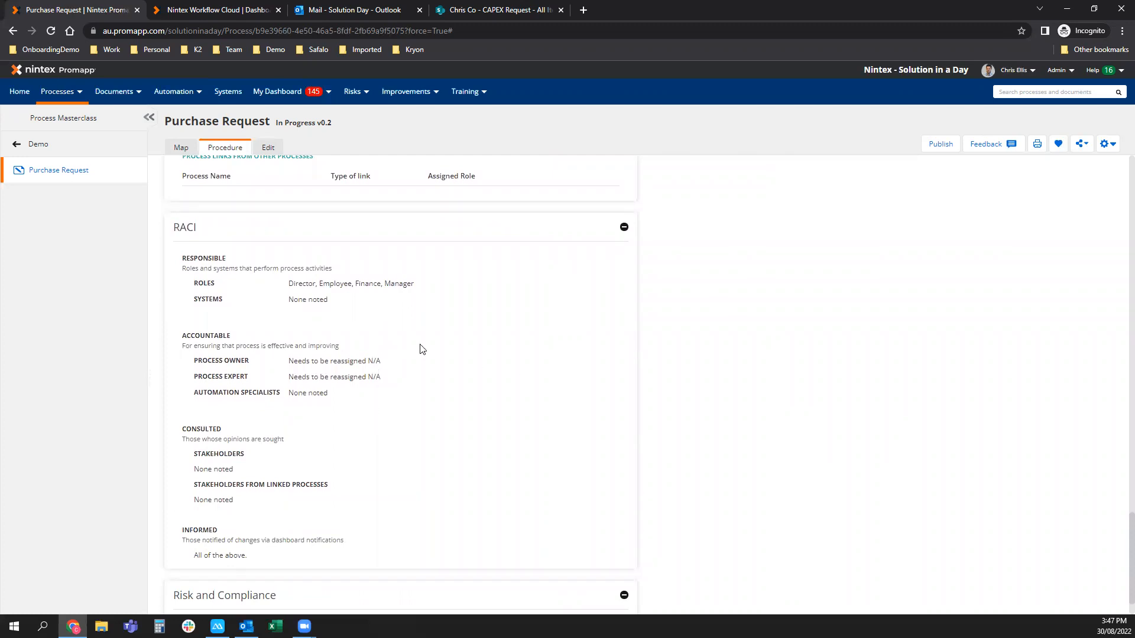
scroll(930, 309, "down", 1)
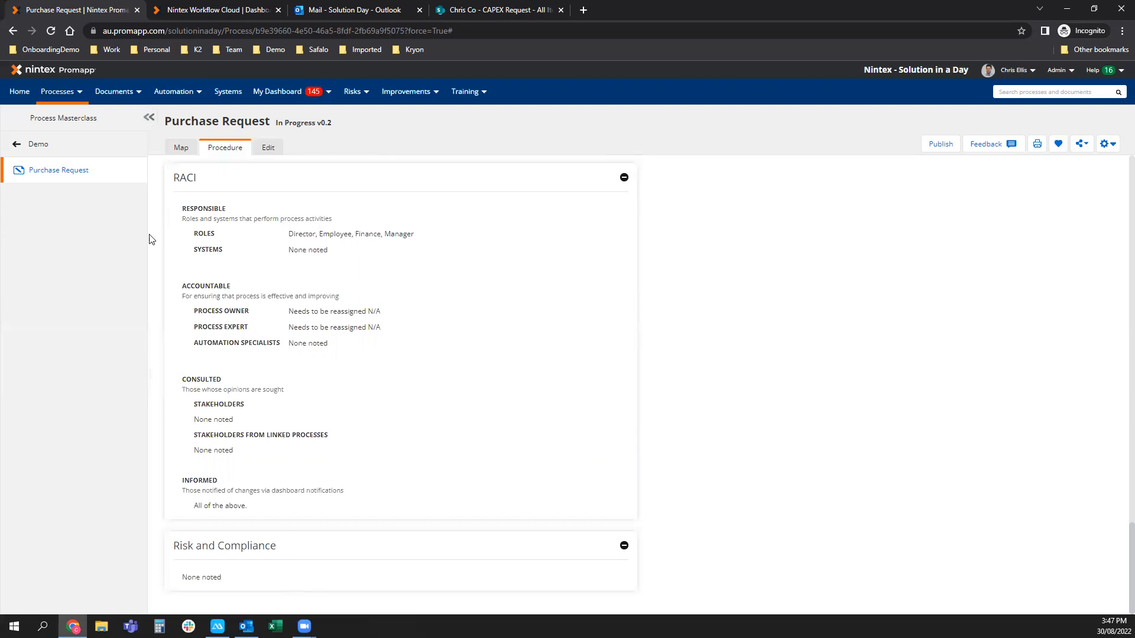
Scroll up to the Summary, clear the form-detail selection, and return to the Map view.
left_click(351, 93)
scroll(1025, 378, "up", 12)
scroll(998, 397, "up", 12)
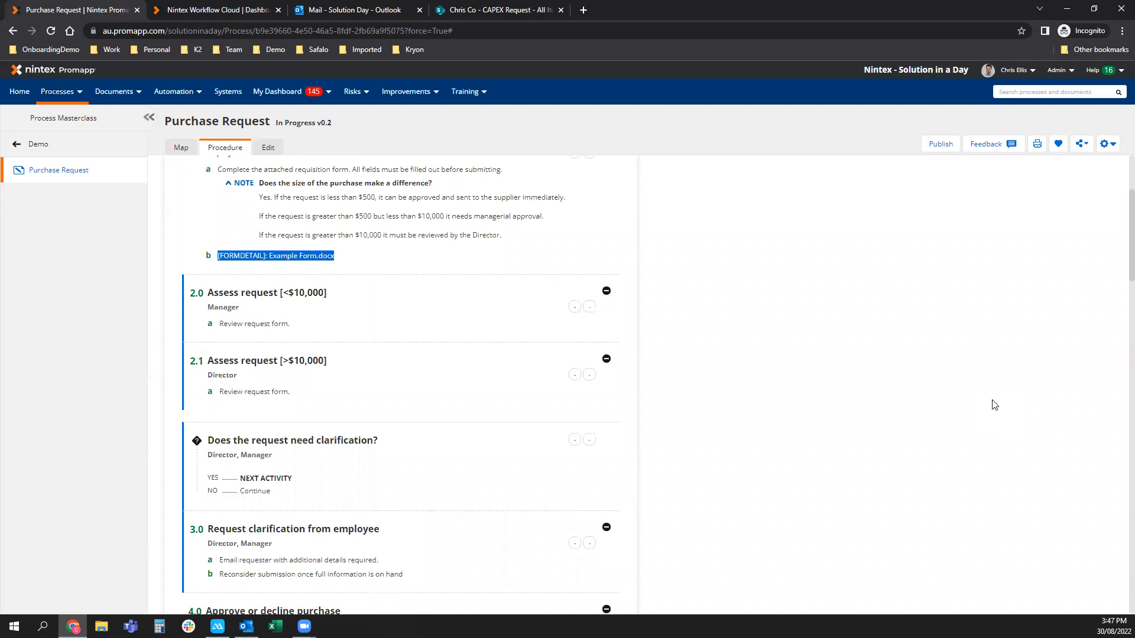
scroll(993, 405, "up", 3)
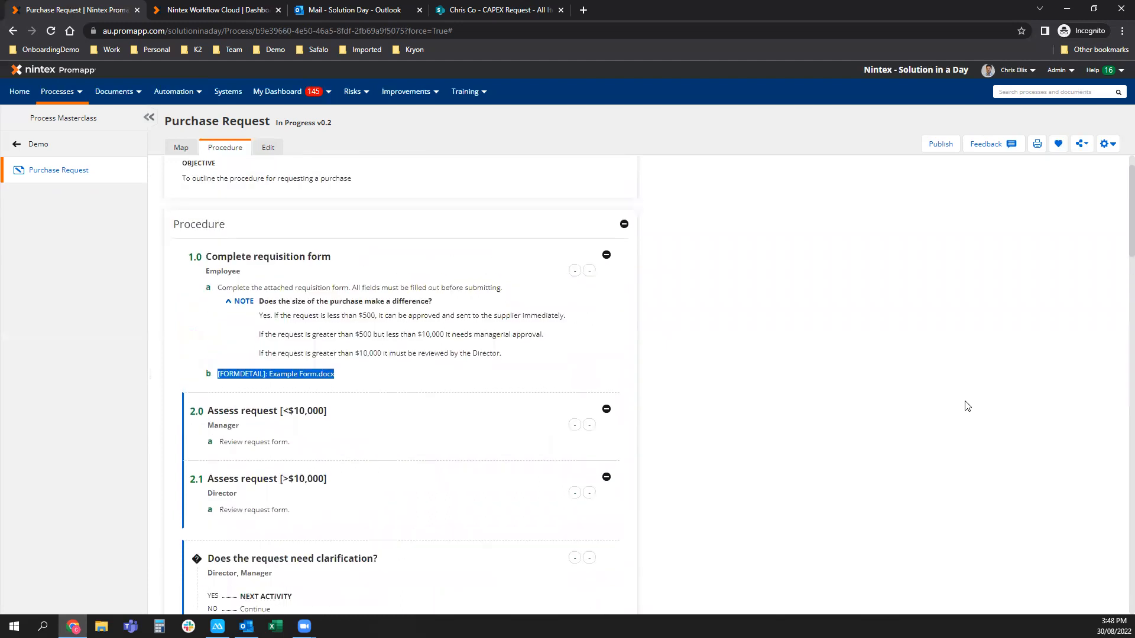
left_click(869, 405)
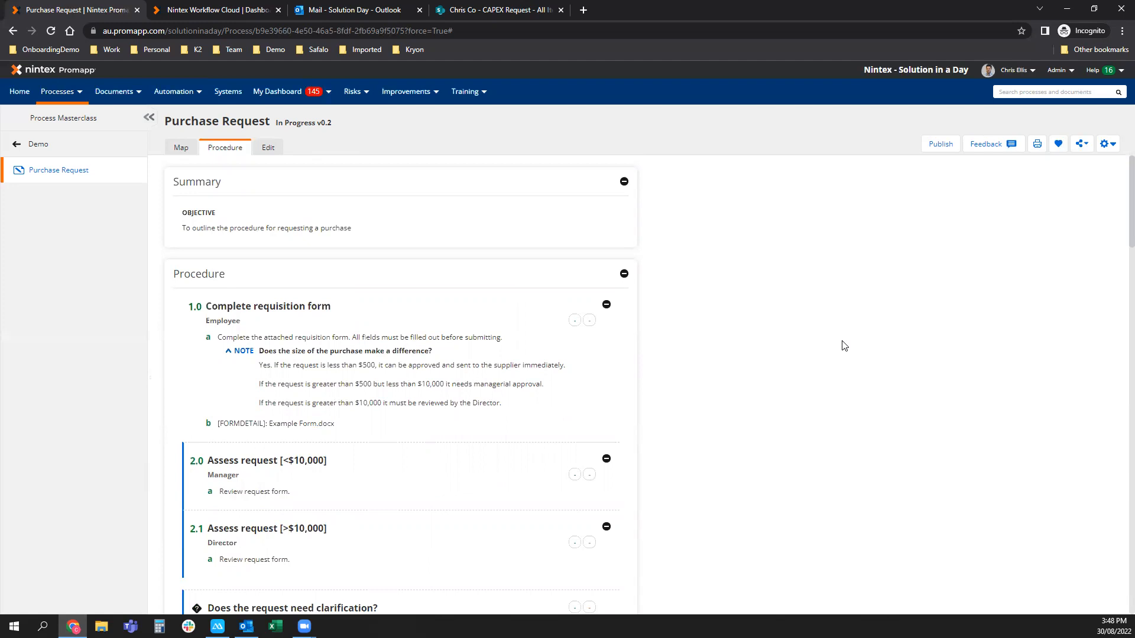
left_click(181, 149)
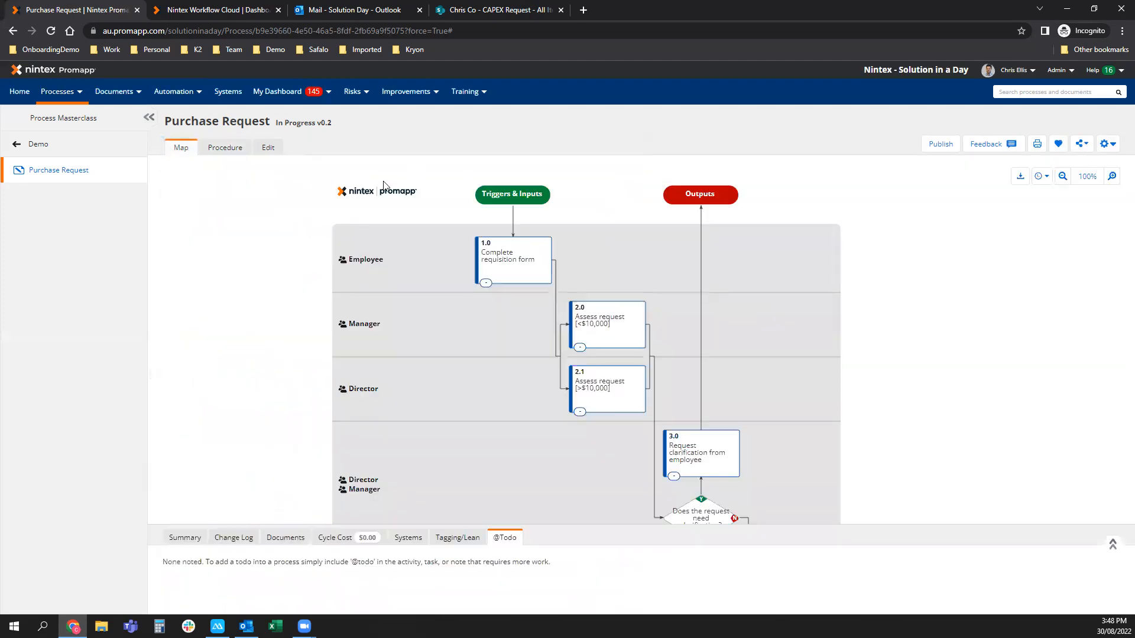
Start process feedback with no specific activity, commenting 'This is an outdated process, please archive'.
left_click(986, 144)
left_click_drag(743, 303, 715, 278)
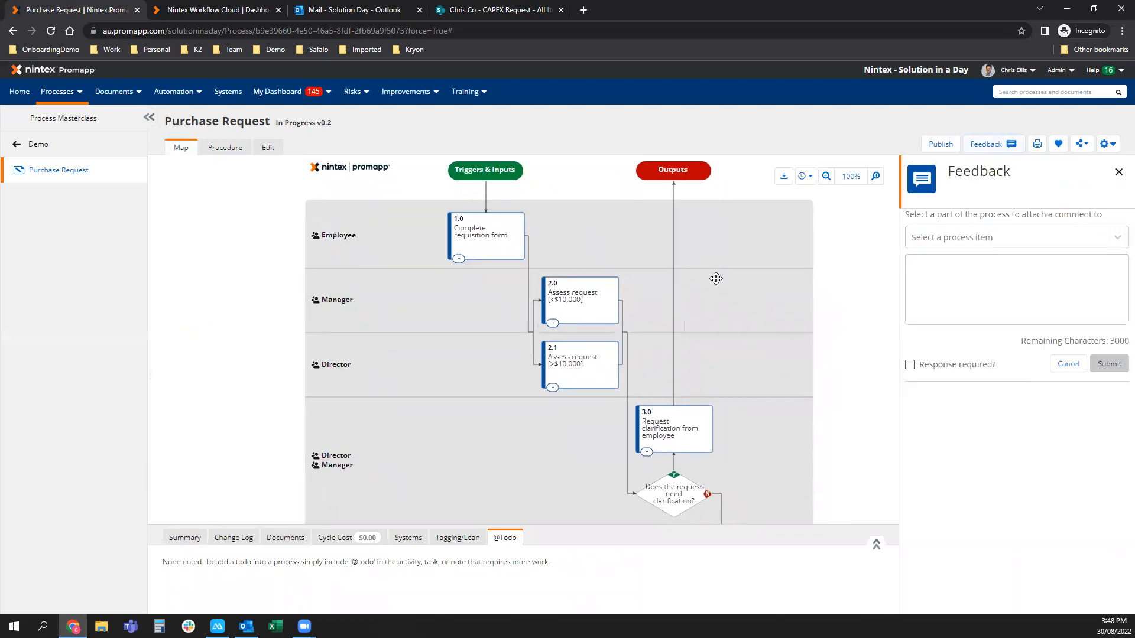
left_click(917, 241)
left_click(938, 259)
left_click(949, 266)
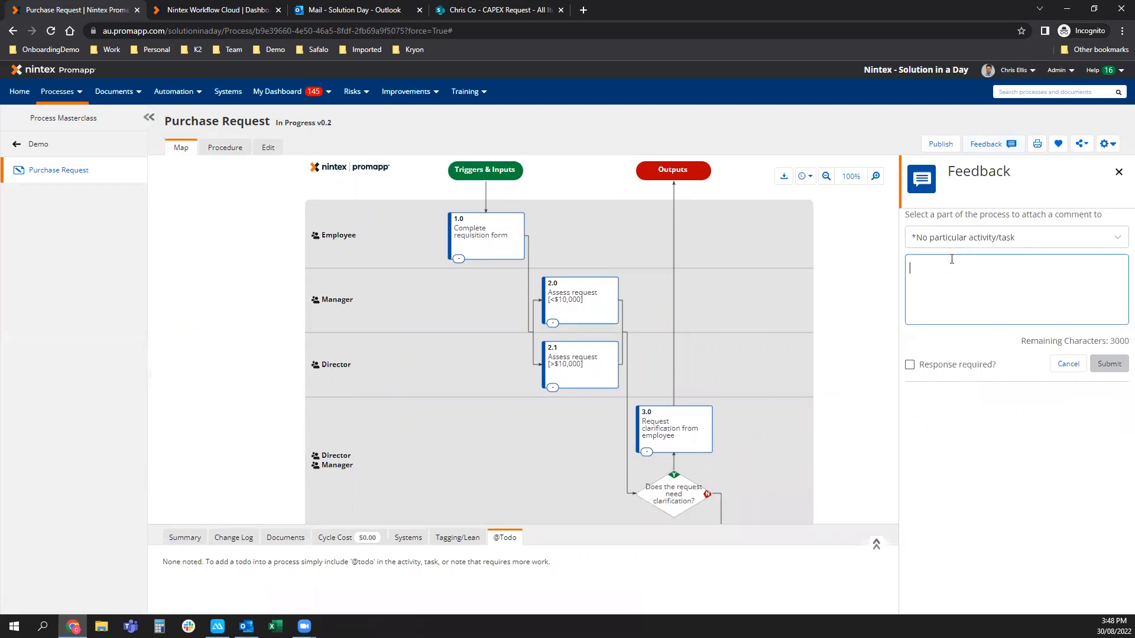
type("This is ")
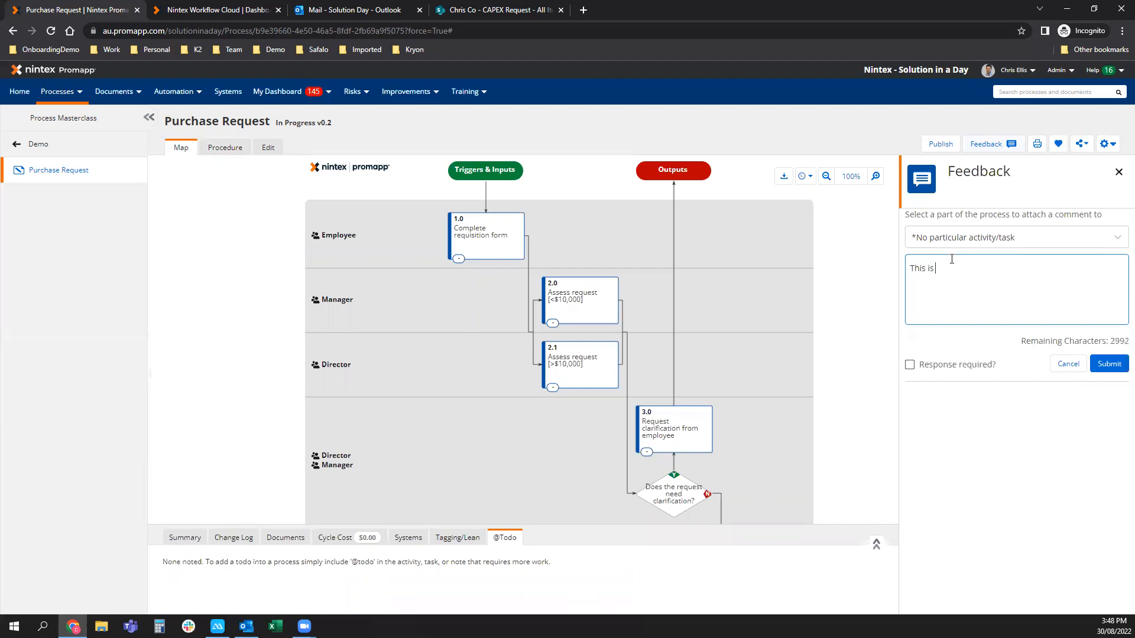
type("an outdated process, please archive.")
Retarget the feedback to Example Form.docx and replace the comment with 'We now have an eform for this process.'.
left_click(963, 238)
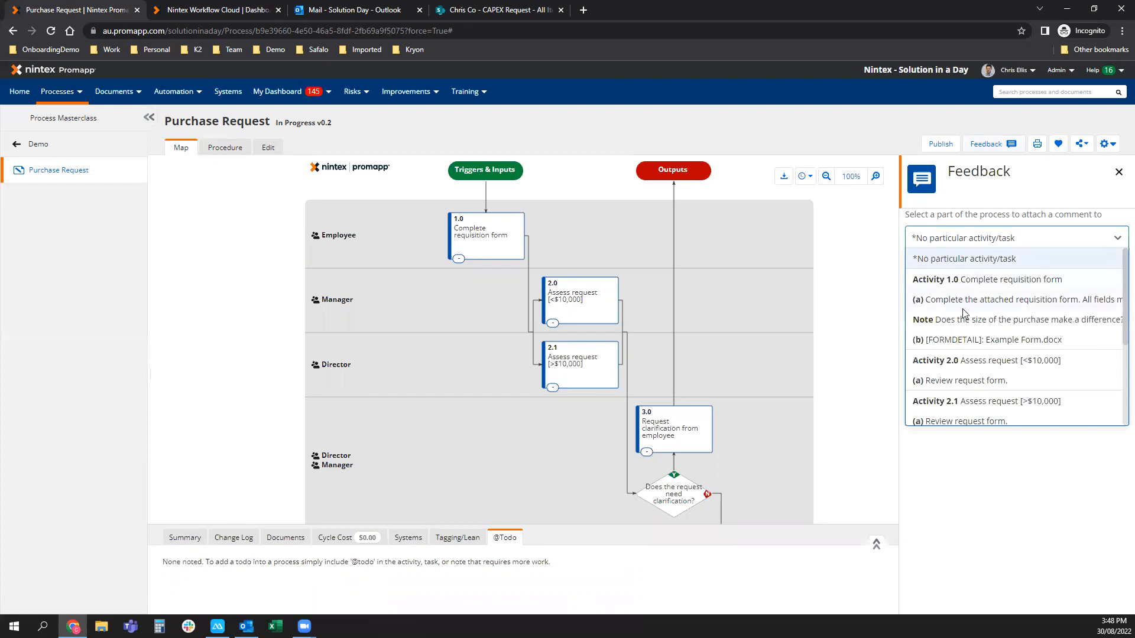
left_click(965, 338)
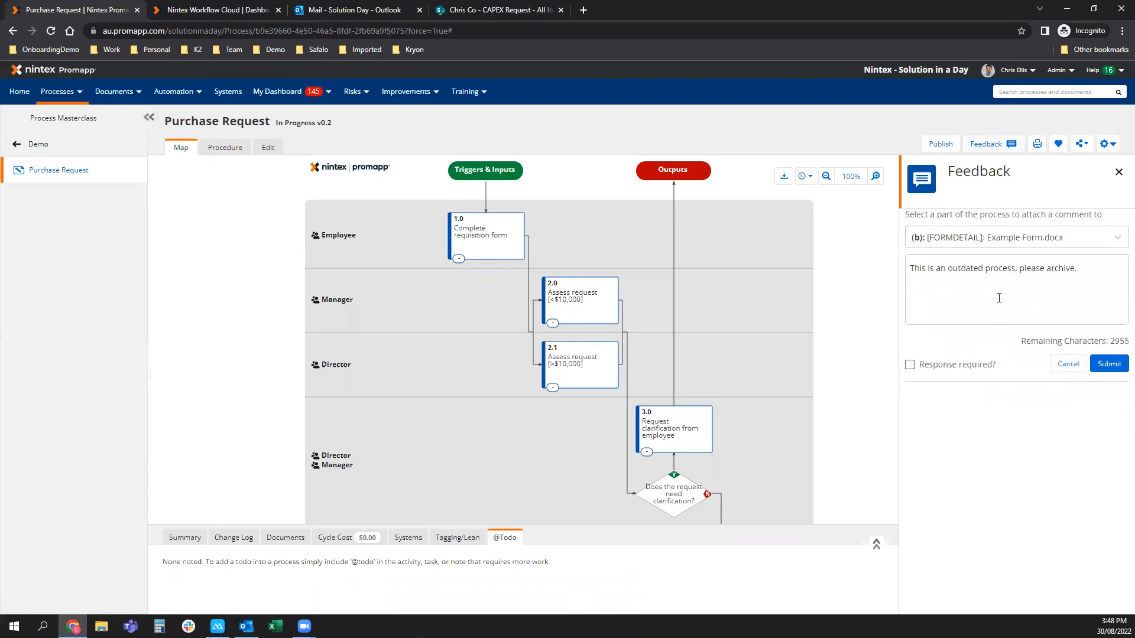
key("ctrl+a")
type("We")
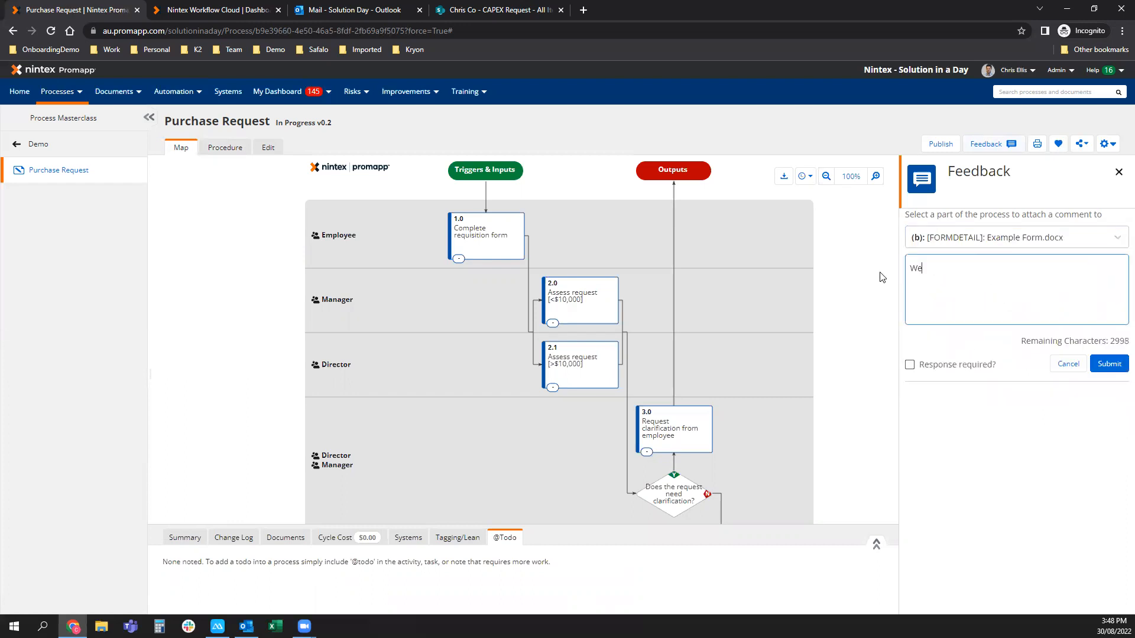
type(" now have an eform for this process.")
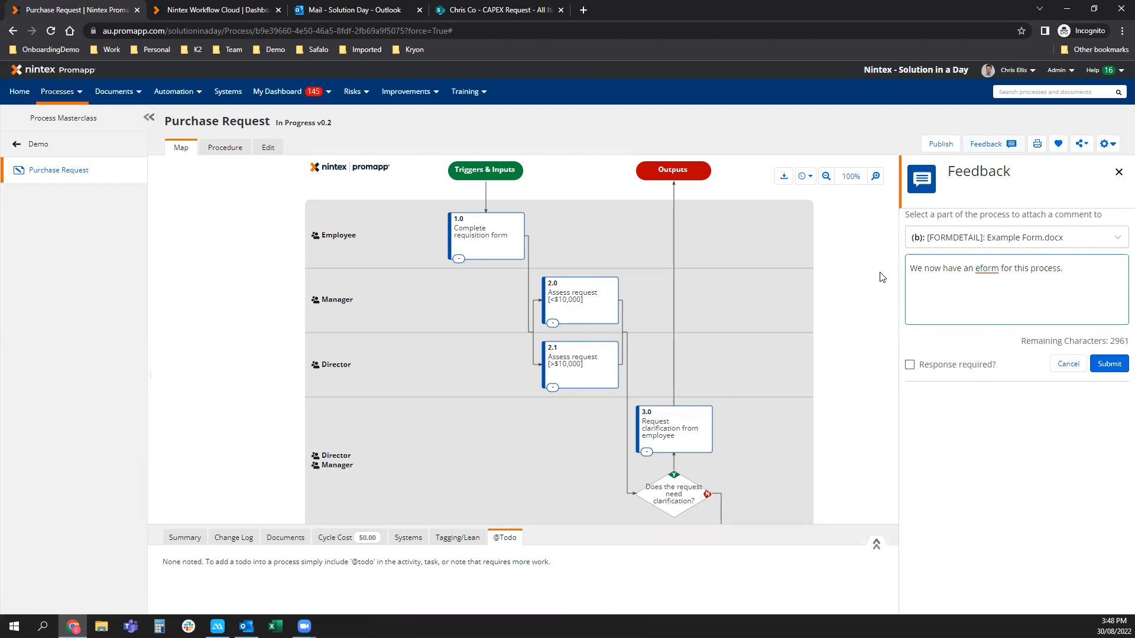
Leave Response required? unticked and show the Summary tab below the map.
left_click(908, 365)
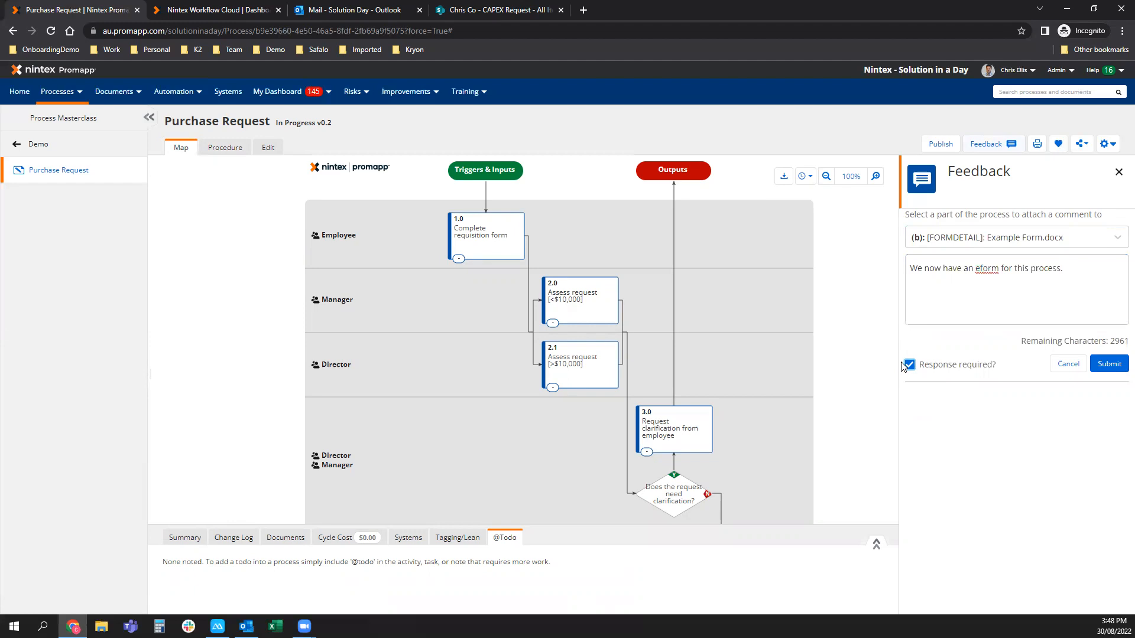
left_click(184, 538)
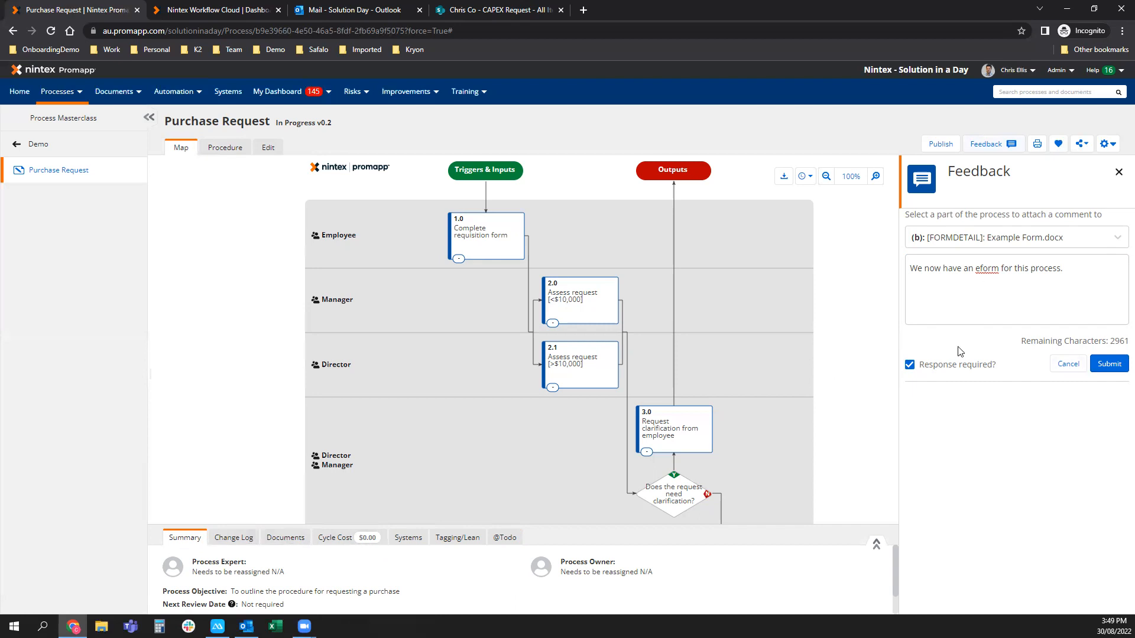
mouse_move(808, 468)
left_mouse_down()
mouse_move(786, 458)
mouse_move(790, 467)
left_mouse_up()
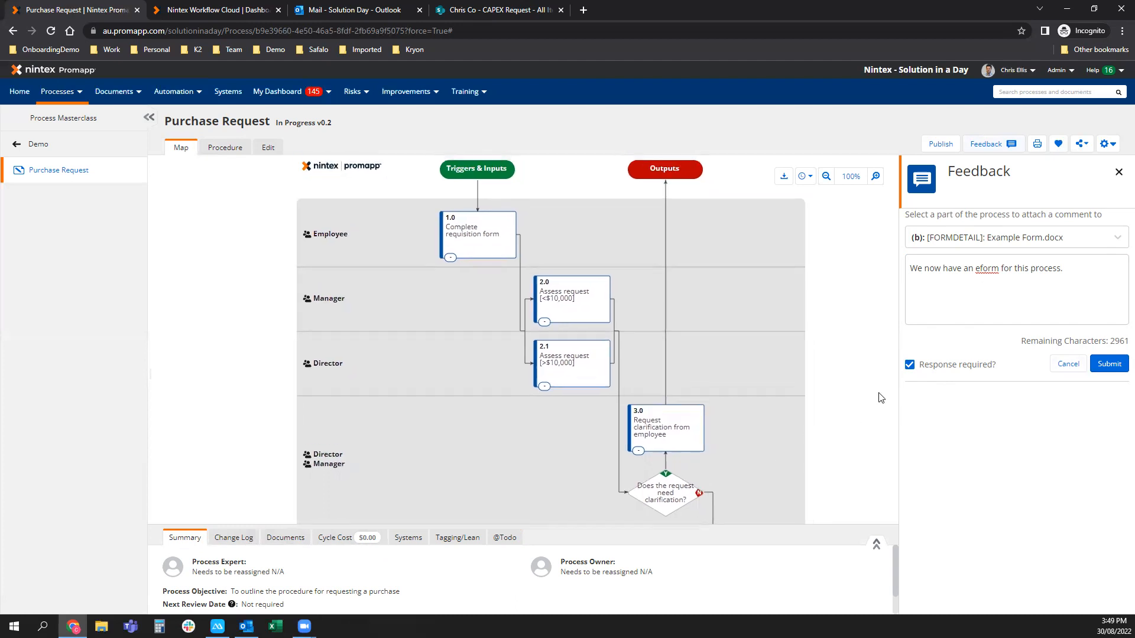
left_click(909, 365)
mouse_move(284, 92)
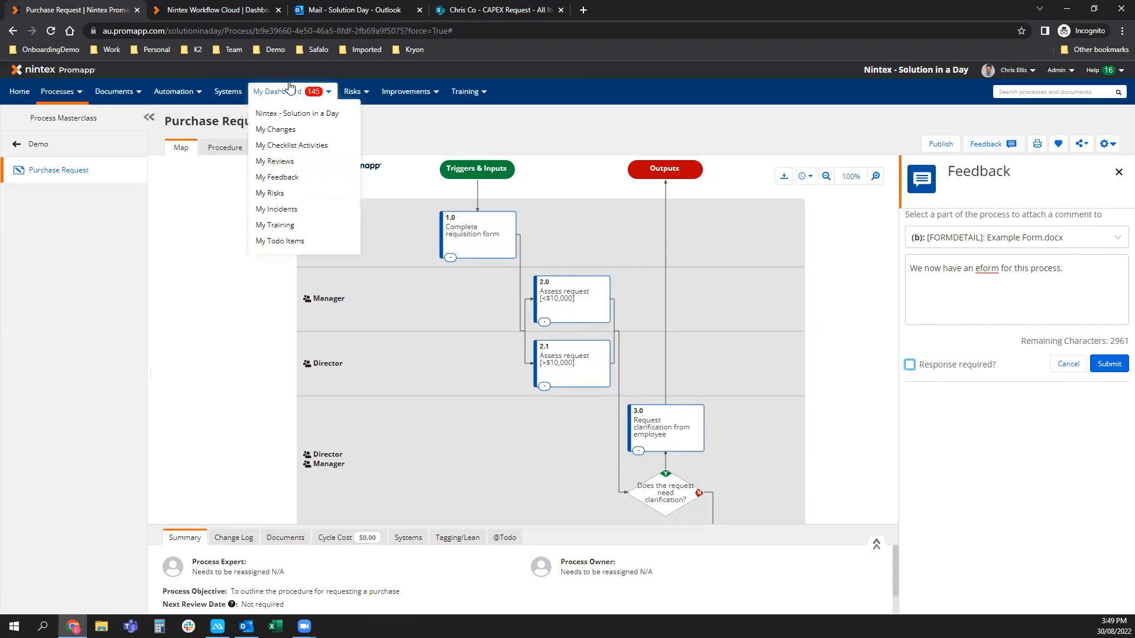
Open My Dashboard in a new tab to view Governance, then return to Purchase Request.
right_click(286, 113)
left_click(307, 119)
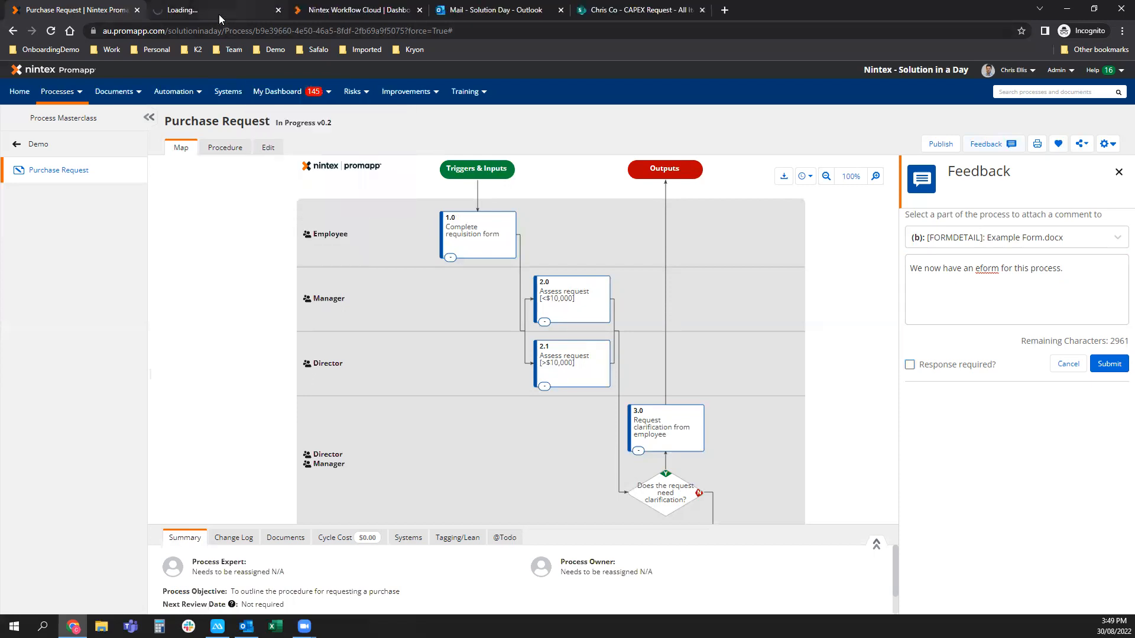
left_click(220, 10)
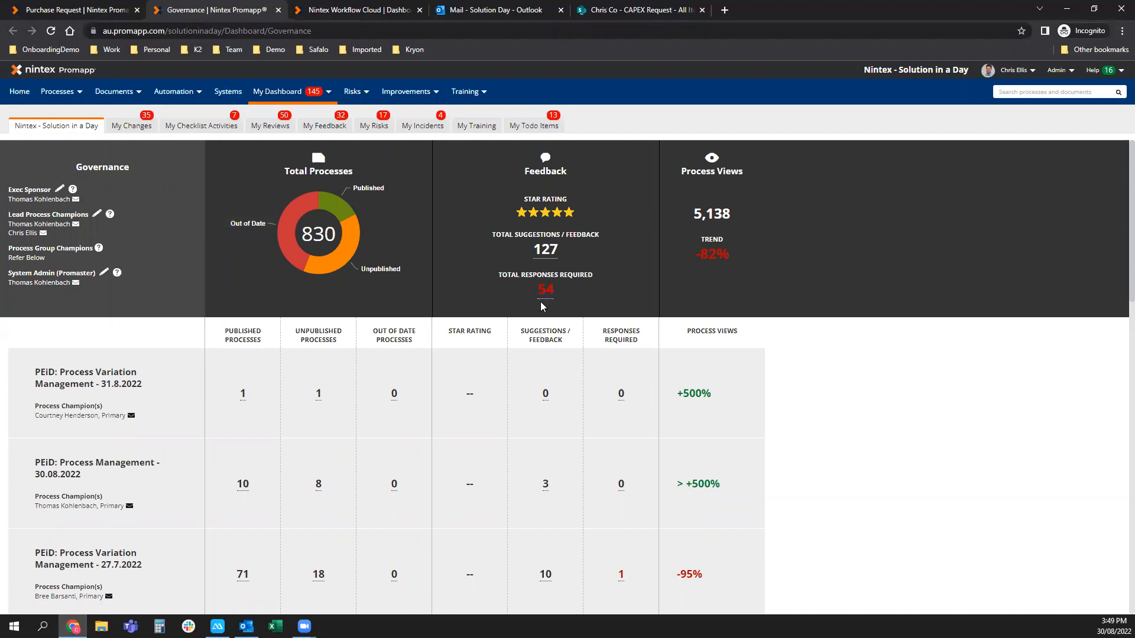
mouse_move(310, 255)
left_click(89, 10)
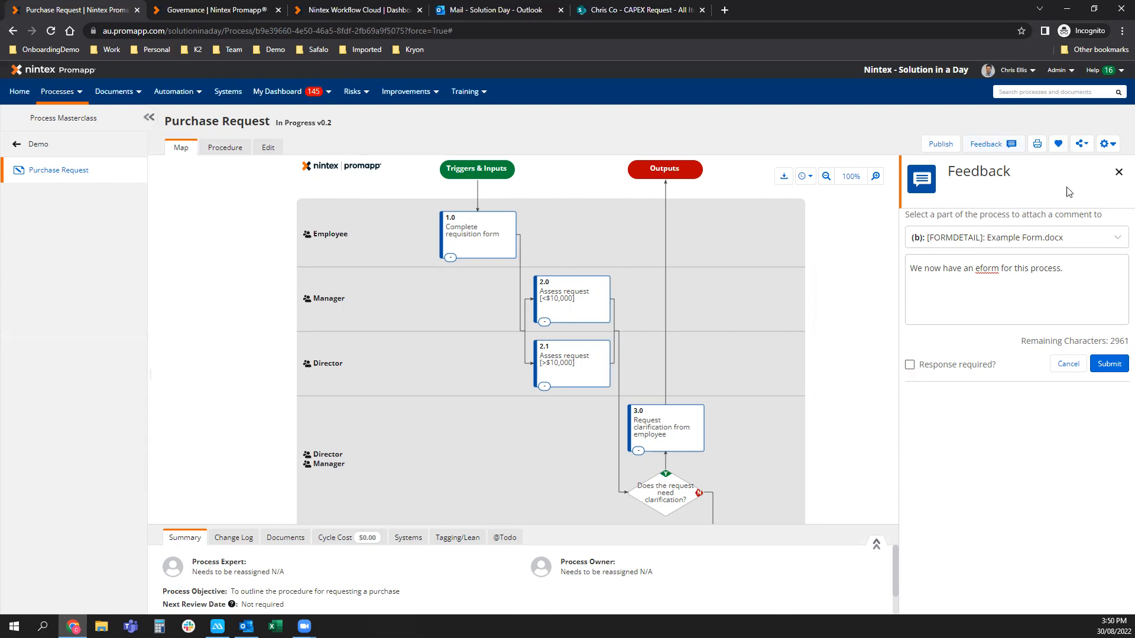
Close the Feedback panel, look over the share and settings menus, and put Purchase Request into Edit mode.
left_click(1118, 172)
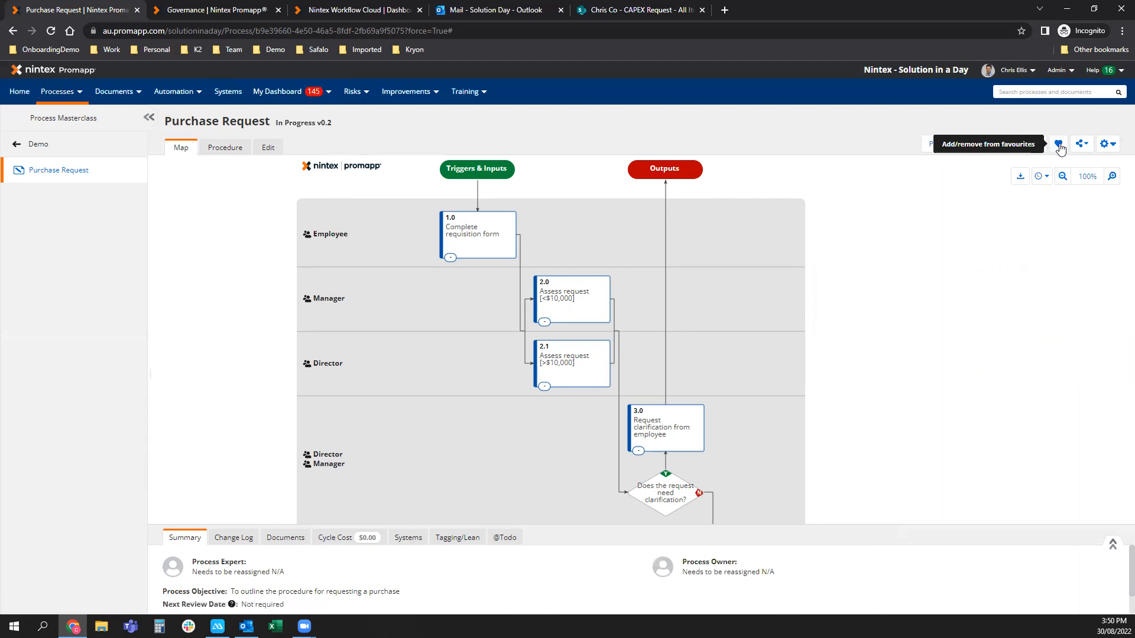
left_click(1080, 143)
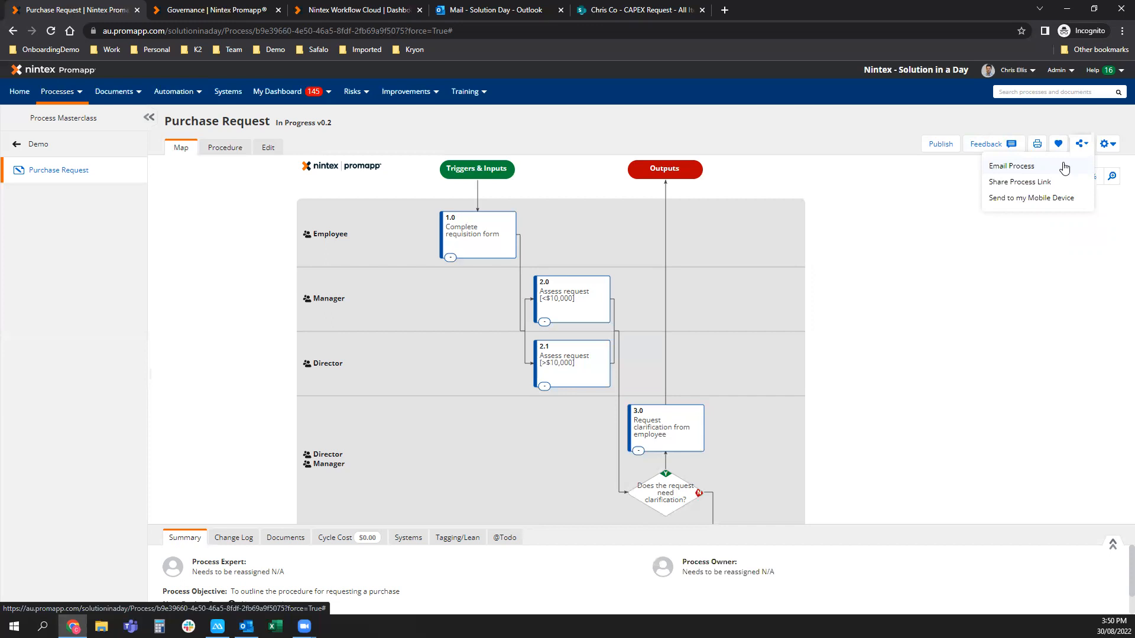
left_click(1111, 146)
mouse_move(1111, 167)
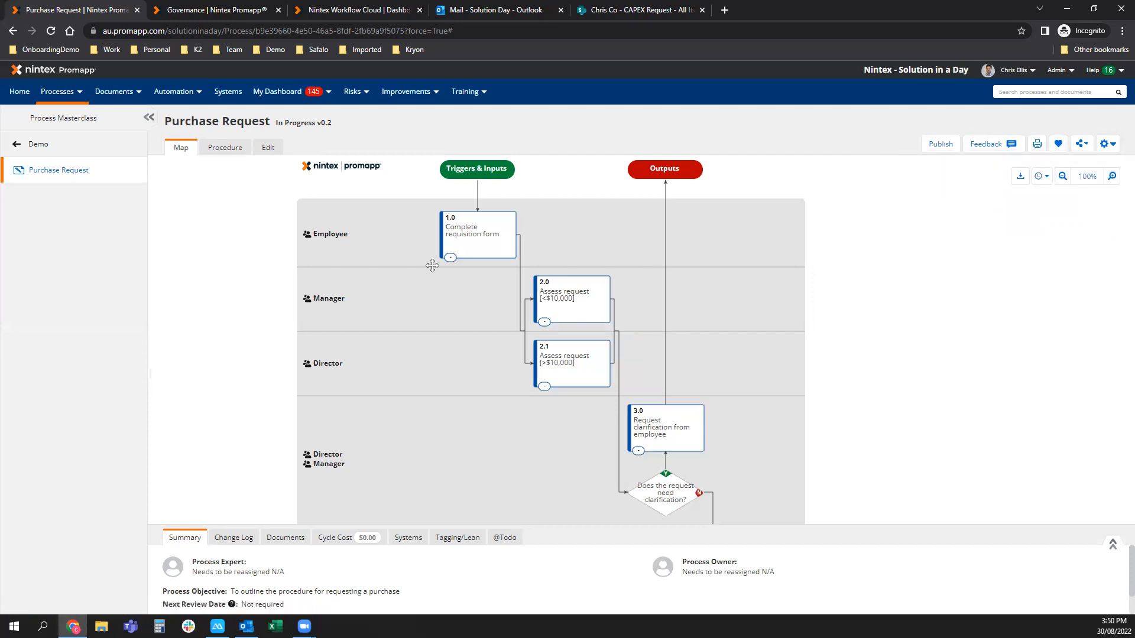
left_click(269, 150)
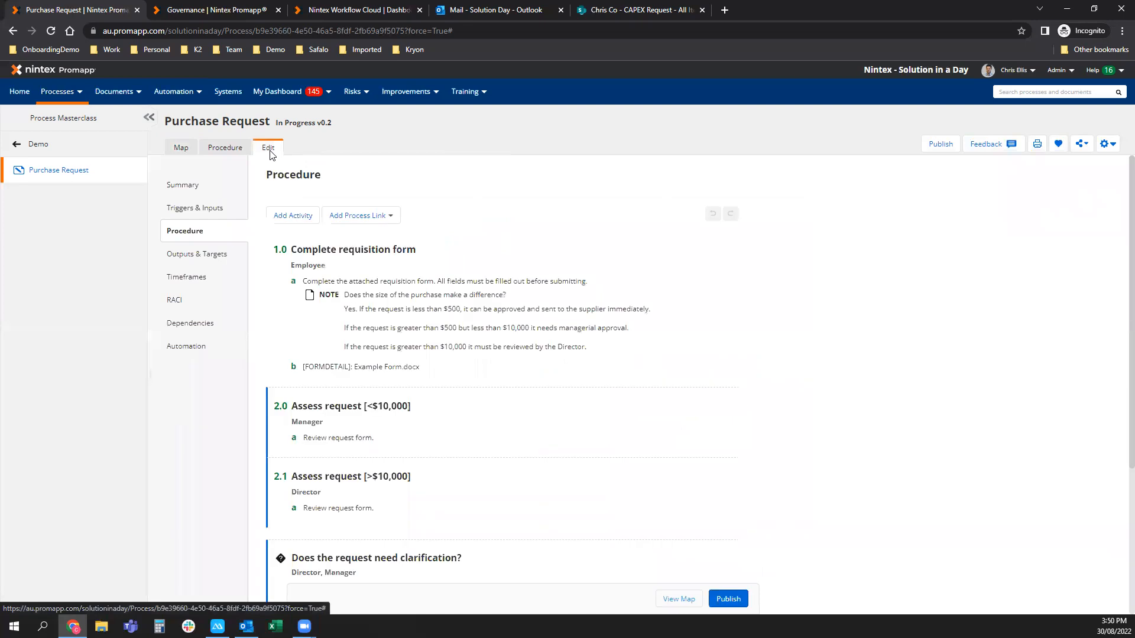
In the Summary, replace the process owner and process expert with active users from autocomplete.
left_click(190, 186)
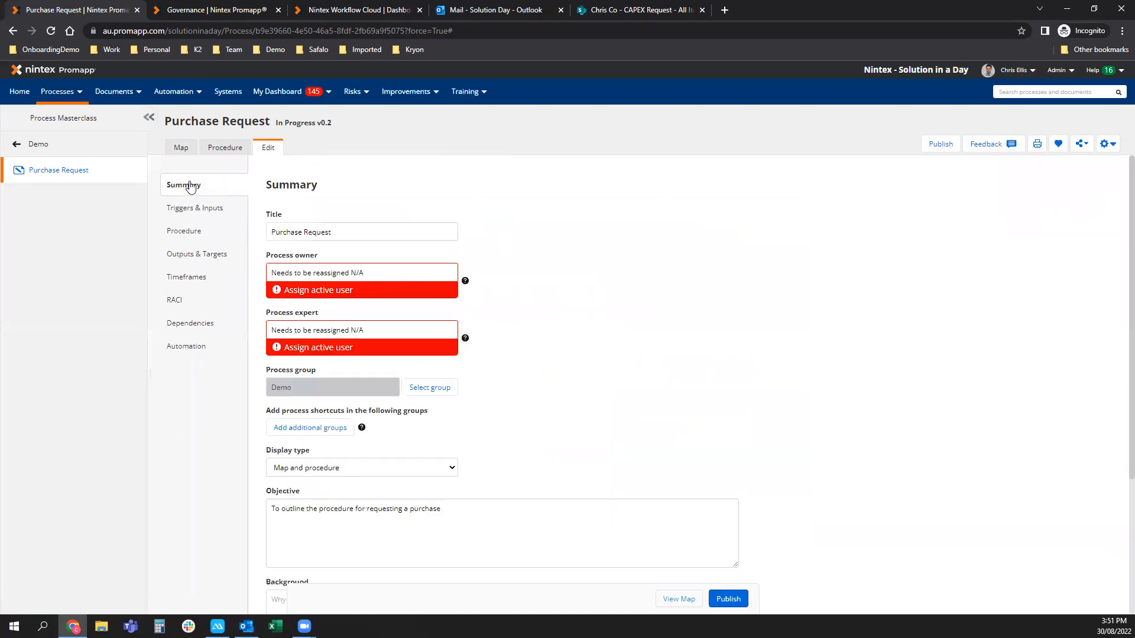
left_click(290, 273)
triple_click(372, 274)
type("chris")
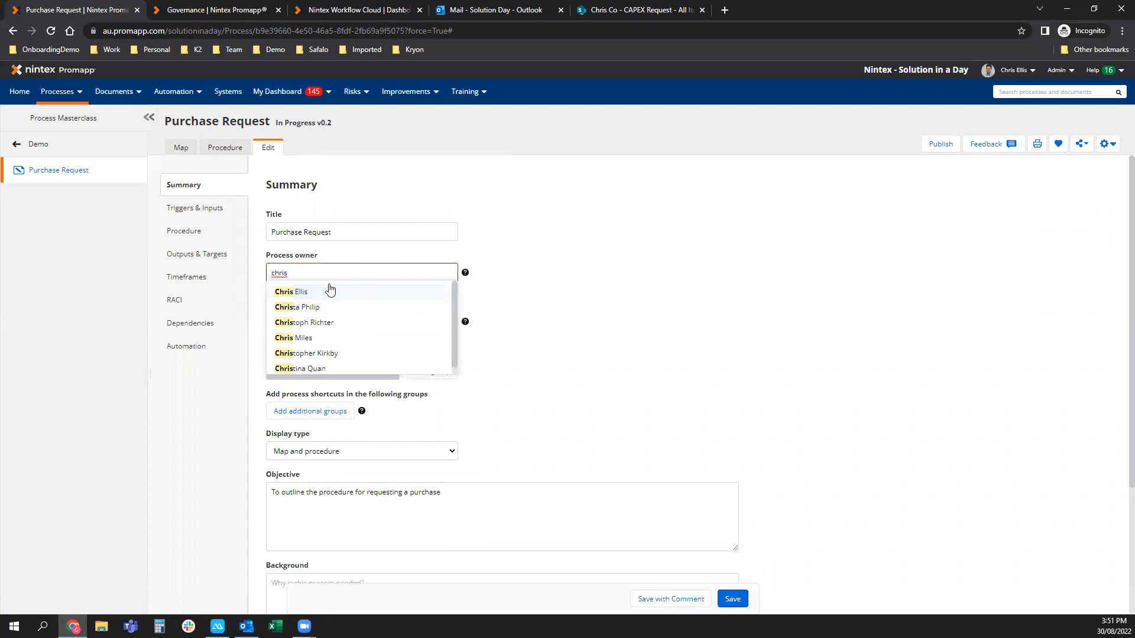
left_click(322, 290)
left_click(325, 314)
left_click_drag(380, 316, 288, 327)
key("BackSpace")
key("BackSpace")
type("thomas")
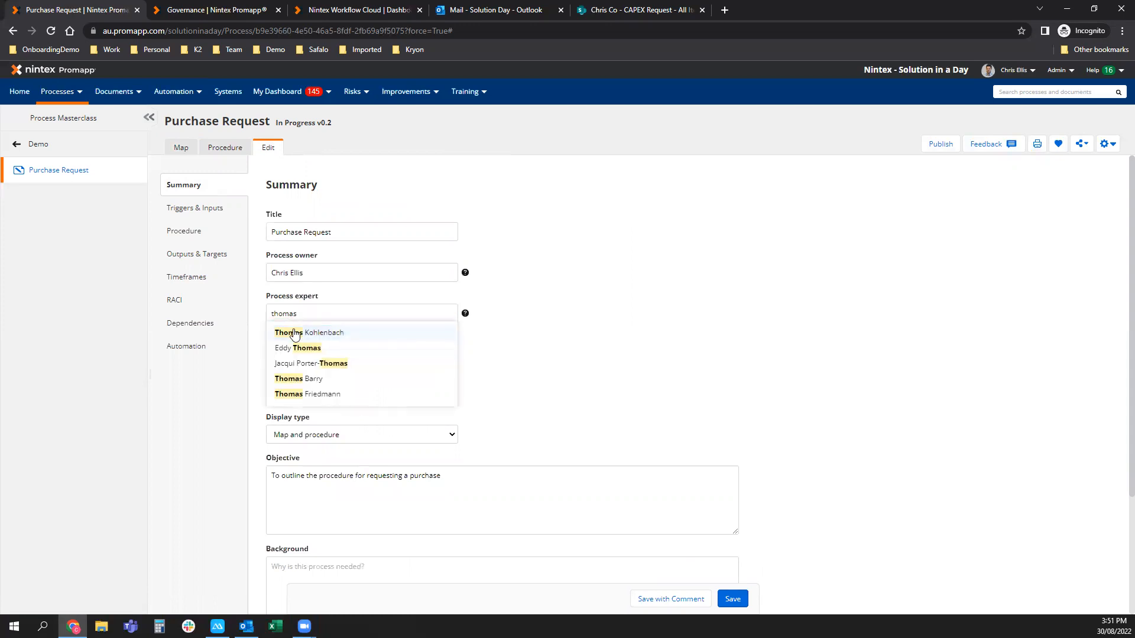
left_click(290, 331)
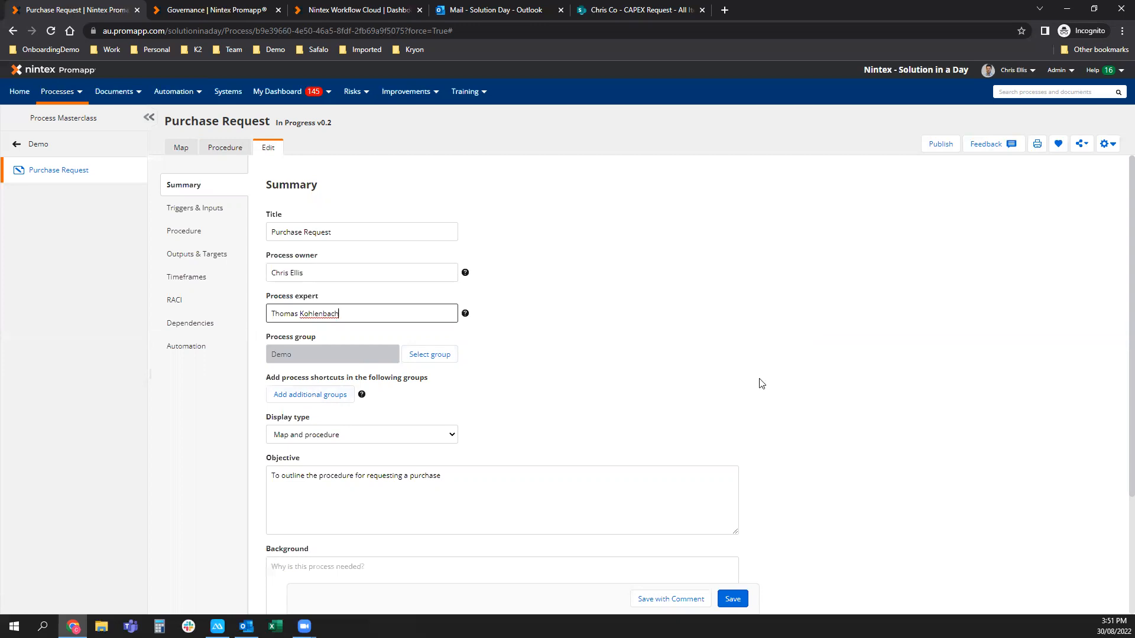
Keep the Map and procedure display type, save the summary as v0.3, and open the Procedure section.
scroll(779, 381, "down", 2)
left_click(436, 317)
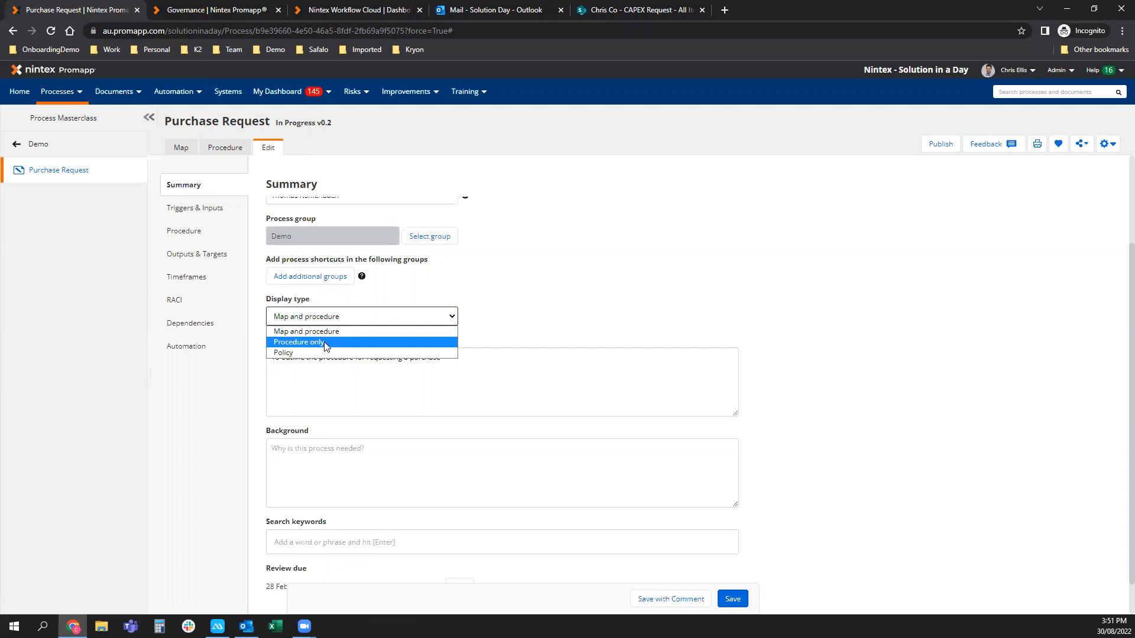
left_click(530, 322)
left_click(440, 320)
left_click(657, 296)
left_click(738, 600)
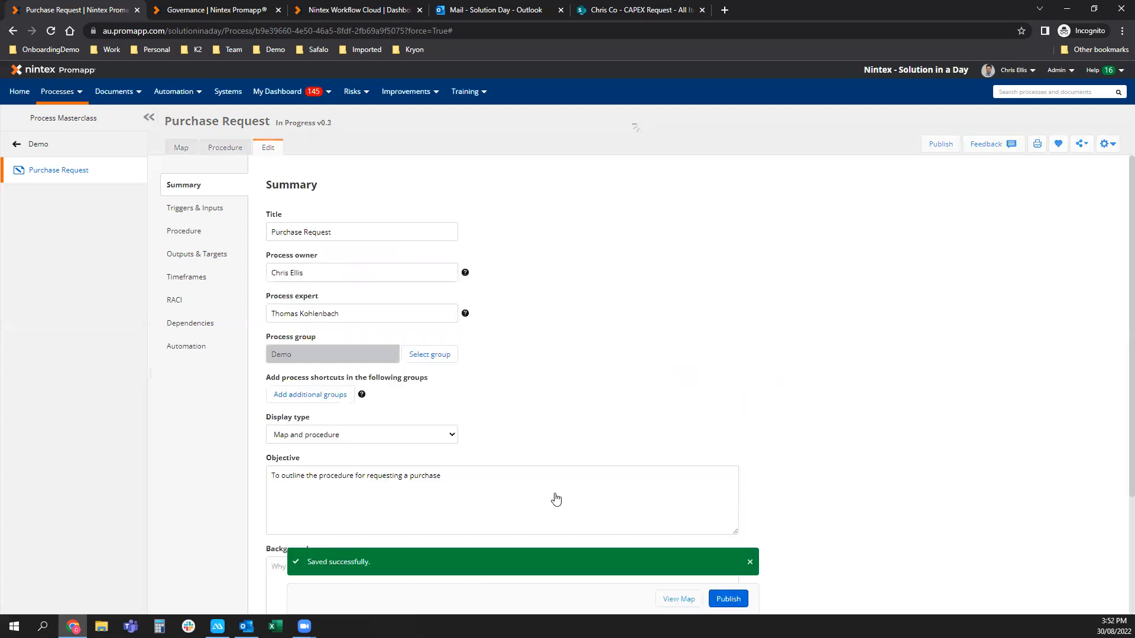
scroll(555, 500, "down", 3)
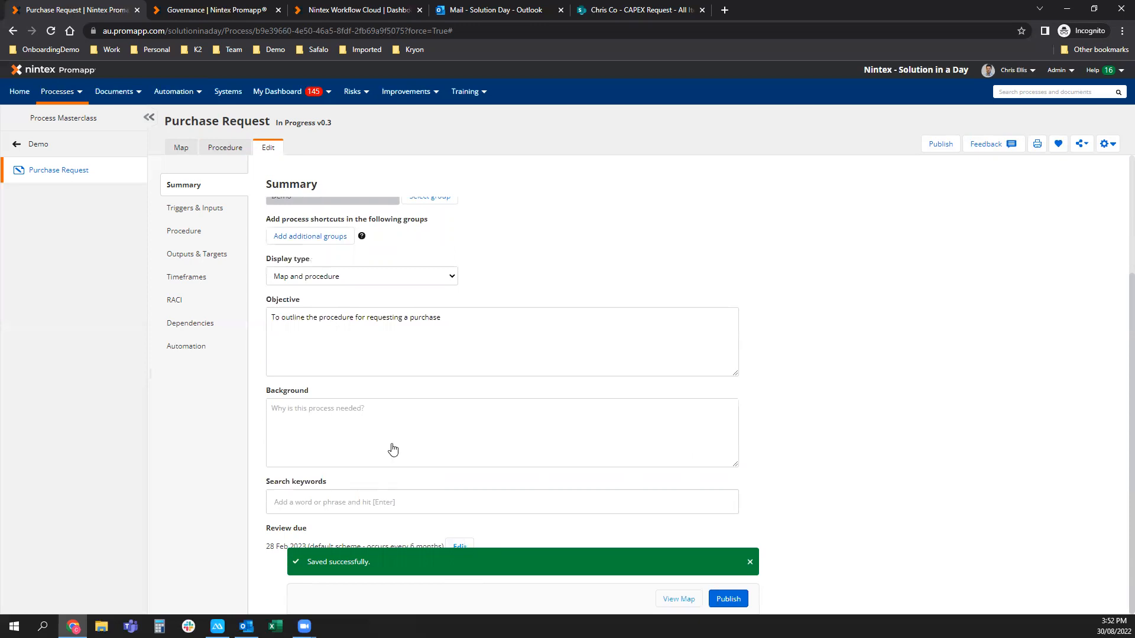
scroll(332, 380, "up", 3)
left_click(201, 234)
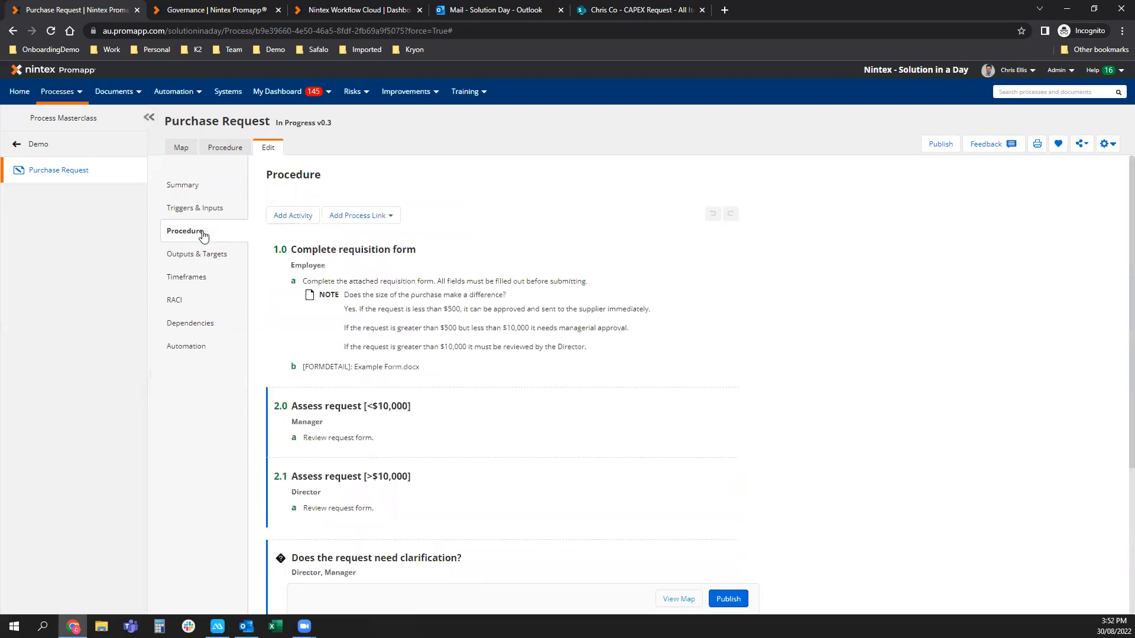
Add activity 'Demo stage 5' with the Finance role and save the procedure as v0.4.
mouse_move(320, 368)
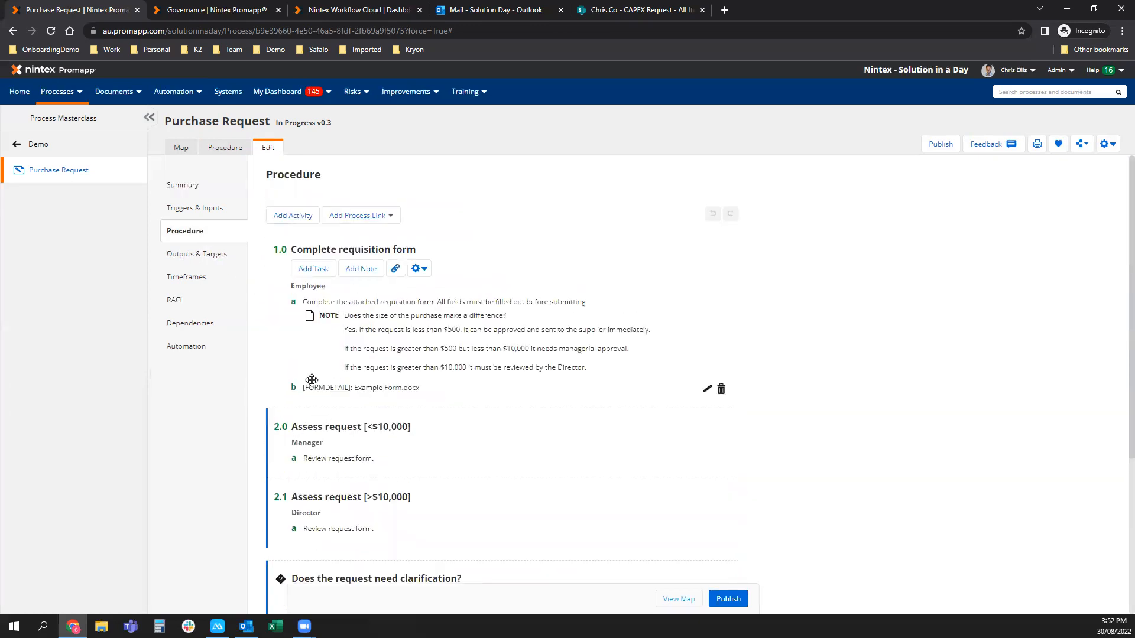
left_click(297, 221)
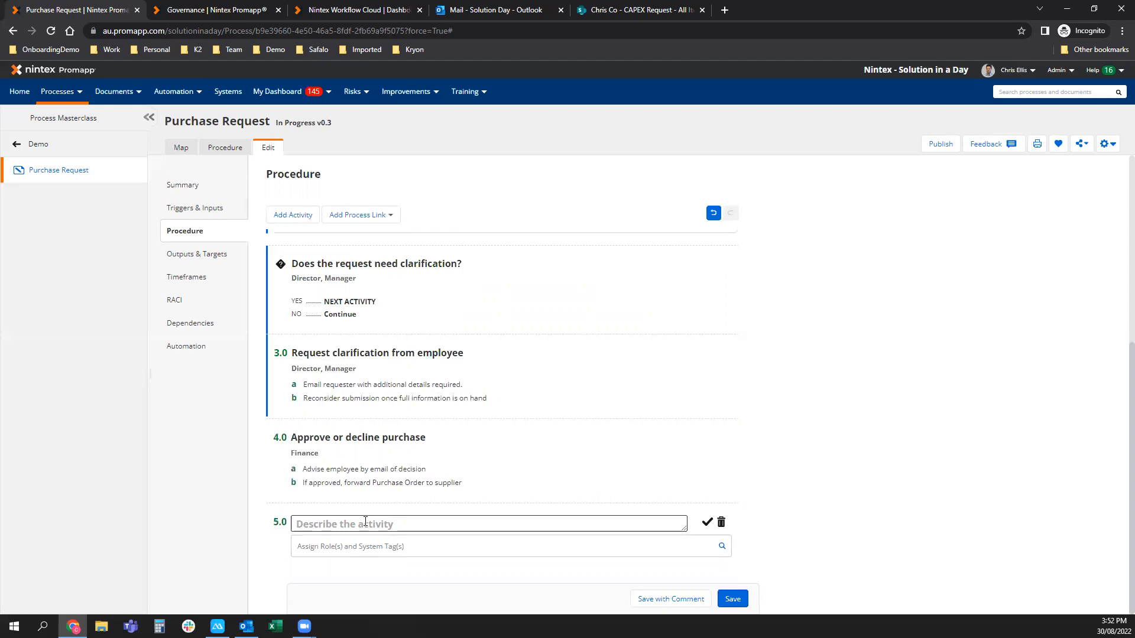
type("Demo stage 5")
left_click(390, 546)
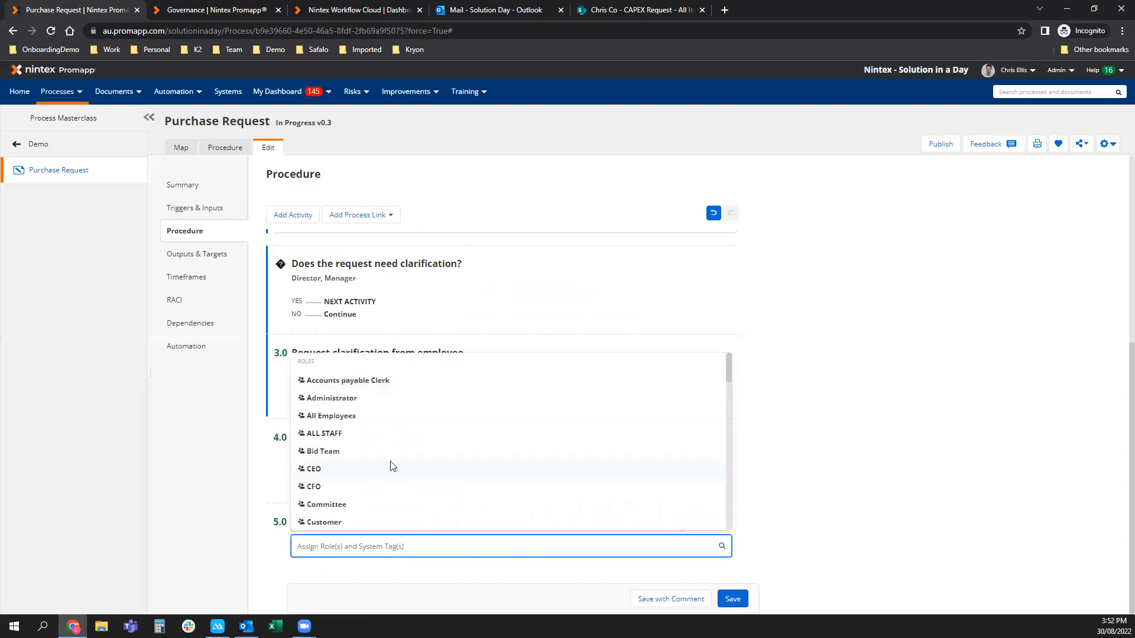
type("finance")
key("Return")
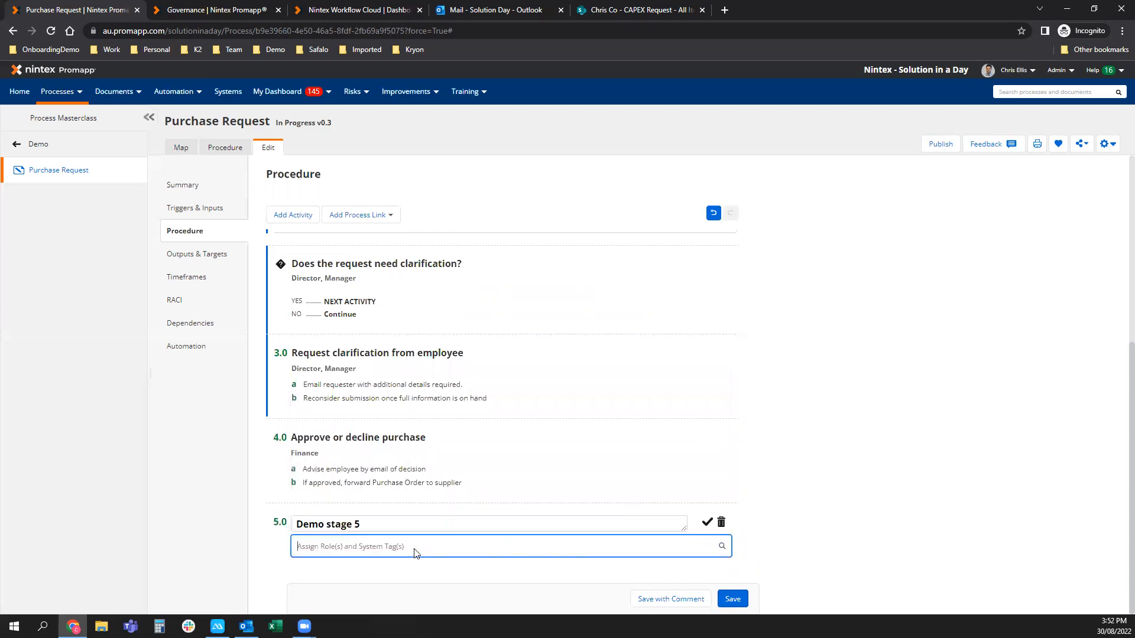
left_click(414, 550)
type("finan")
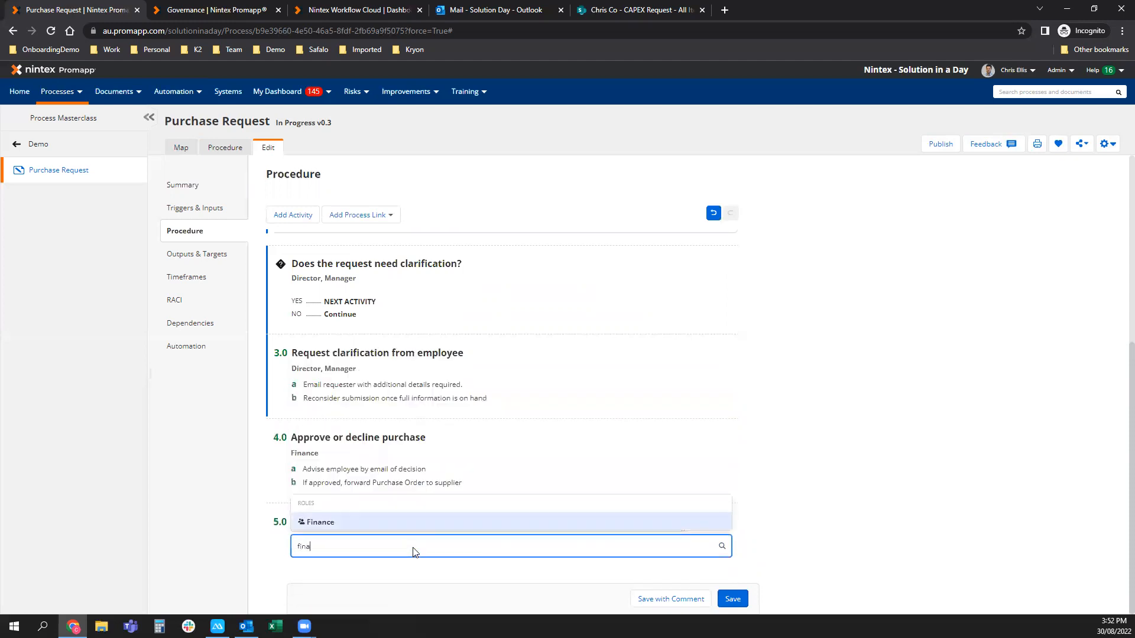
left_click(330, 525)
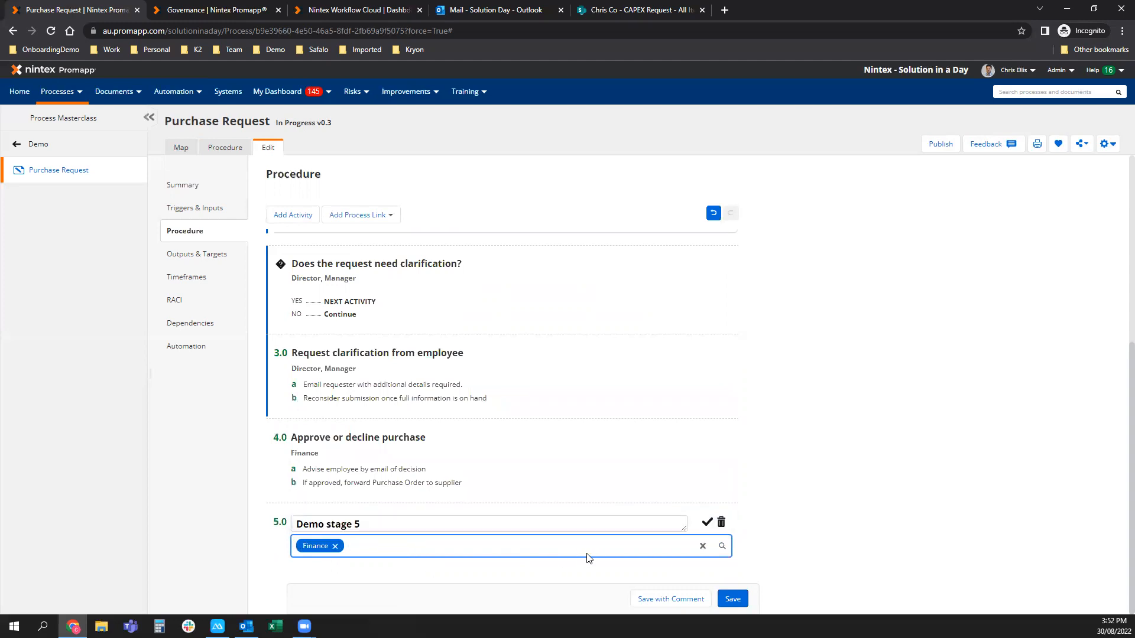
left_click(732, 599)
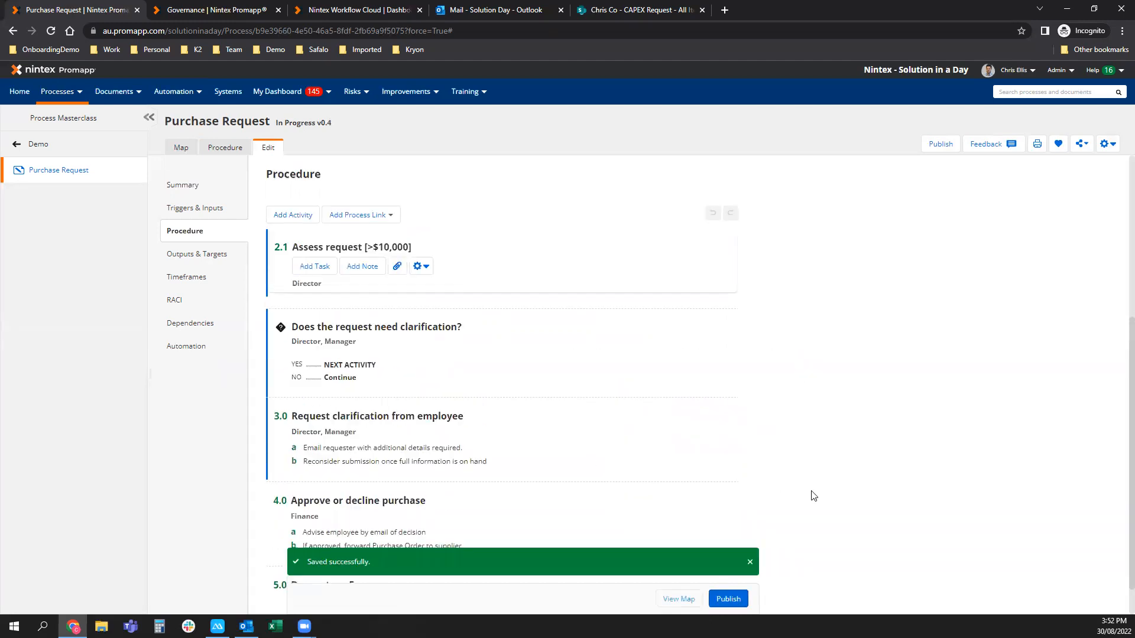
scroll(354, 519, "down", 1)
Move Demo stage 5 above step 3.0 and give it the task 'Do something here'.
left_click_drag(294, 541, 311, 378)
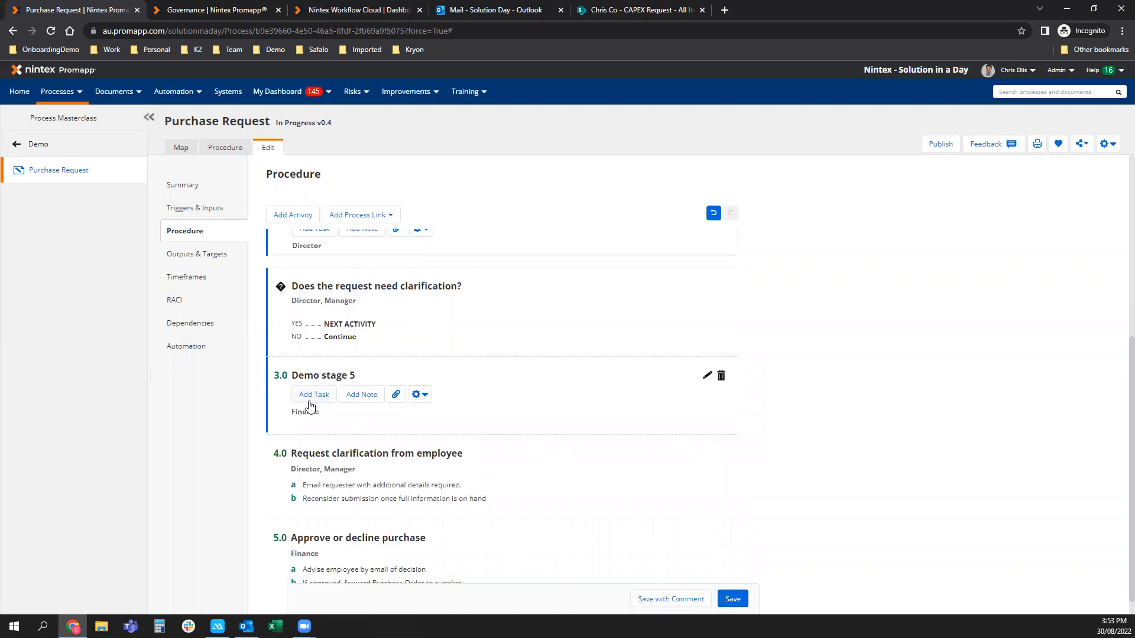
left_click(394, 395)
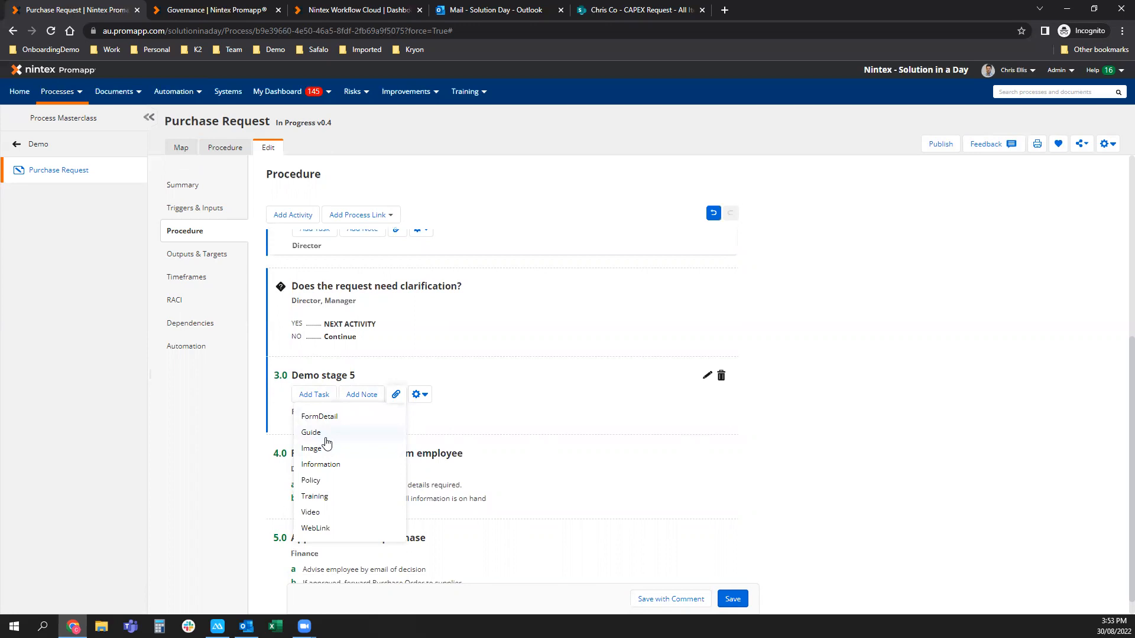
left_click(314, 395)
scroll(340, 384, "down", 1)
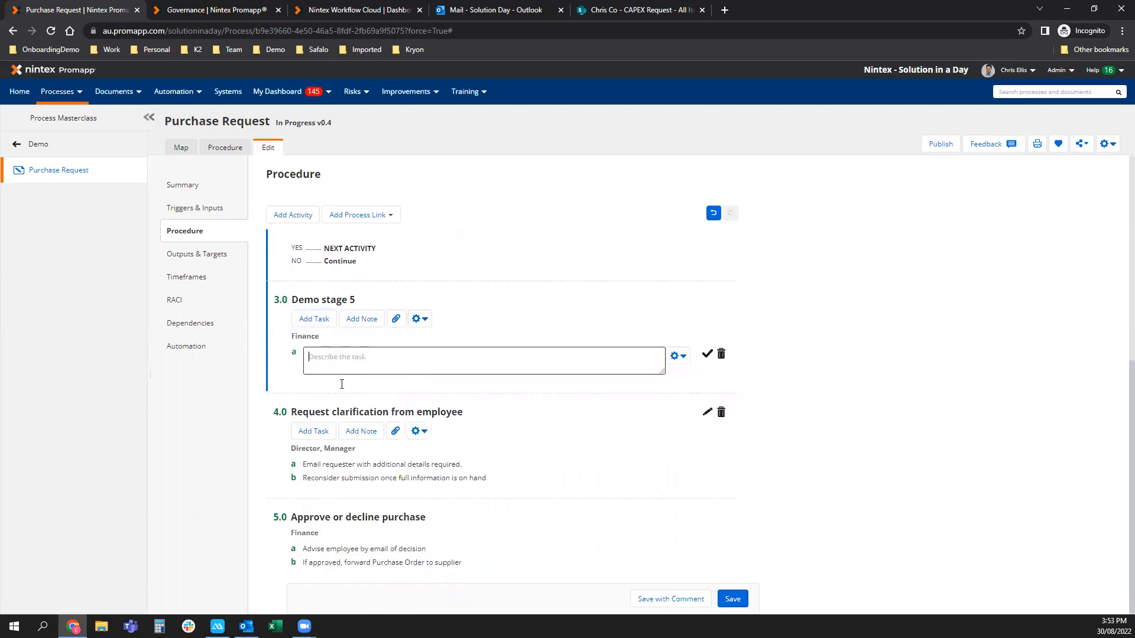
type("Do some")
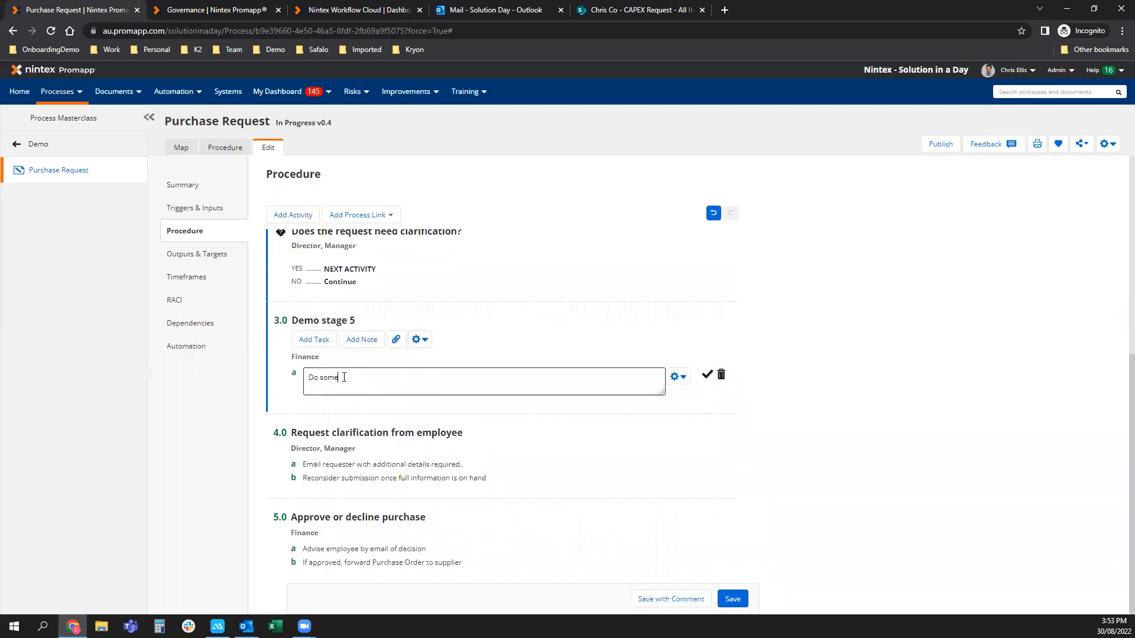
type("thing here")
left_click(706, 375)
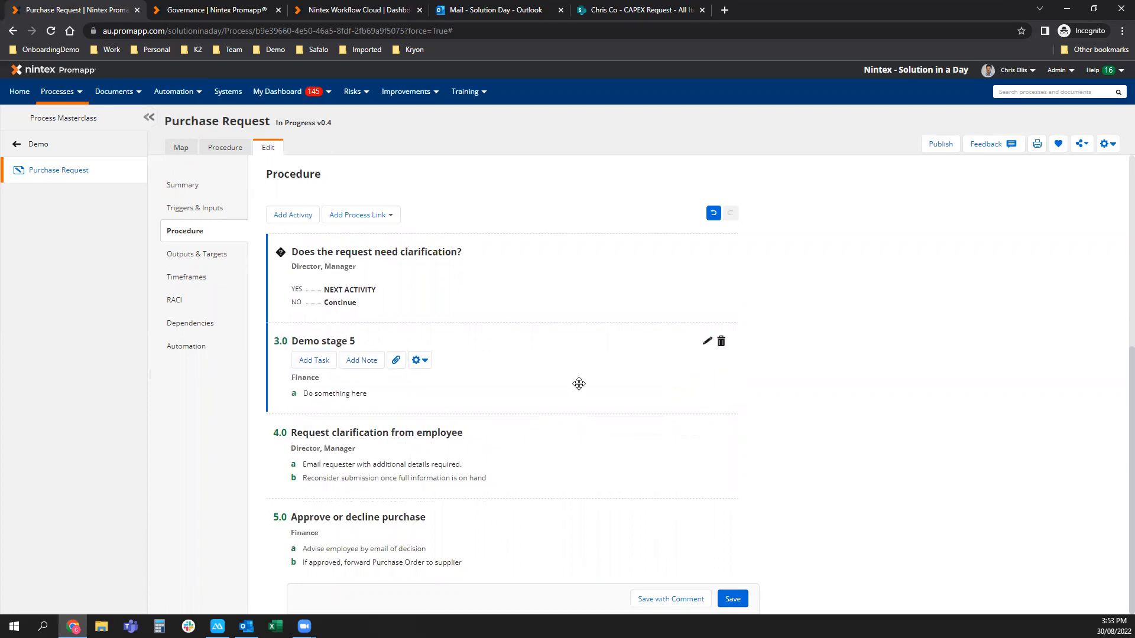
Add a second task 'do something else' and save the procedure as v0.5.
left_click(313, 360)
type("do somethign e")
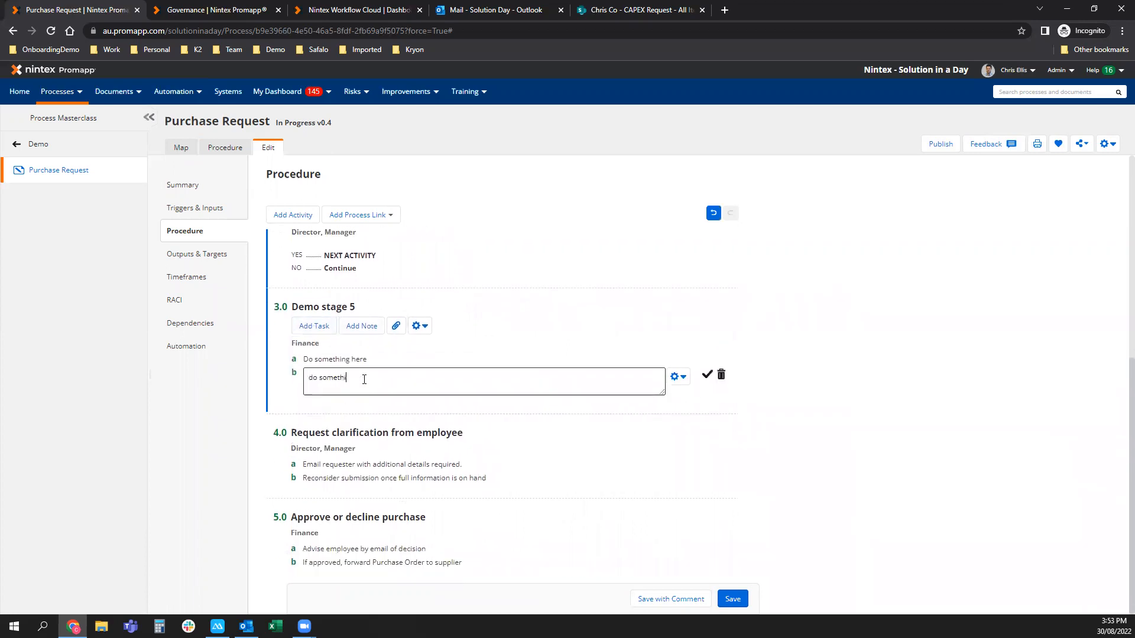
key("BackSpace")
key("BackSpace")
type("ng")
left_click(707, 374)
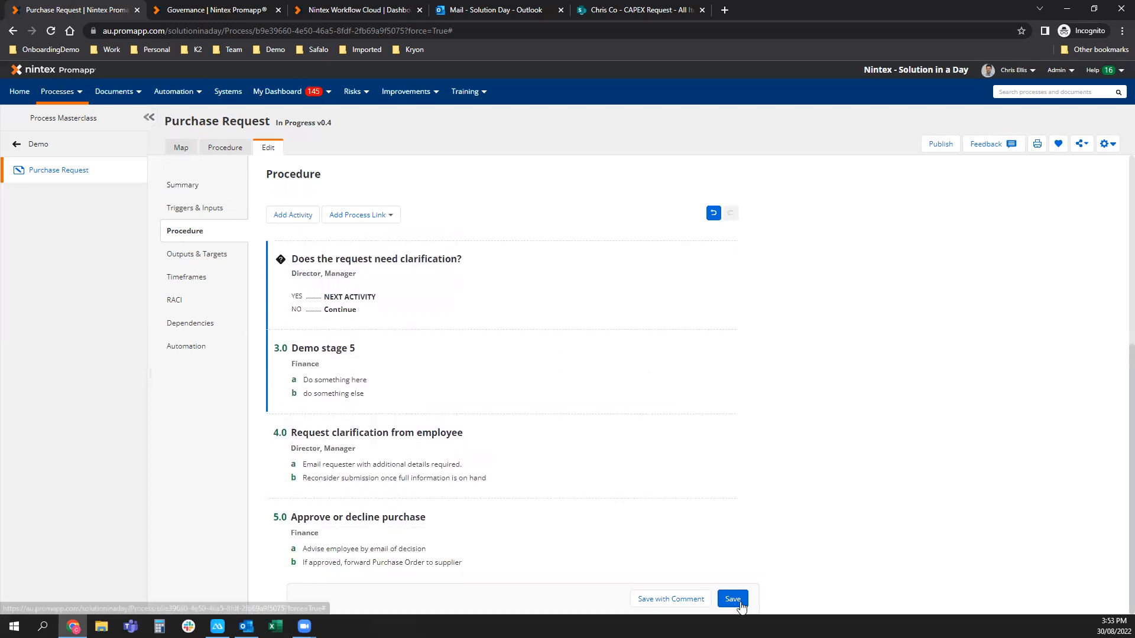
key("alt+s")
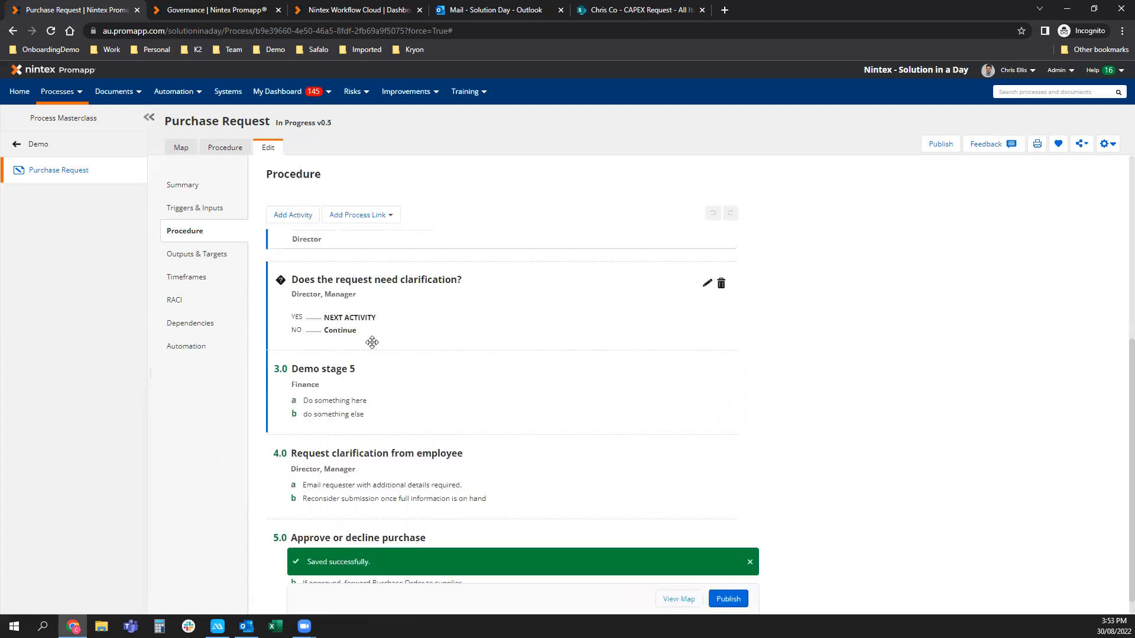
left_click(182, 148)
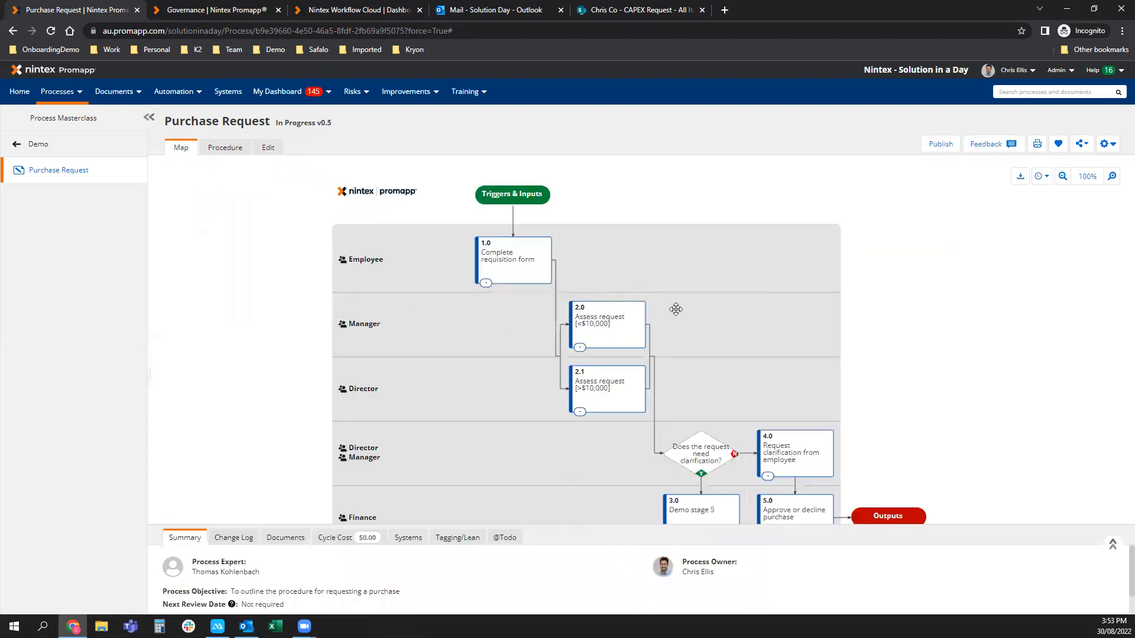
left_click_drag(542, 451, 523, 419)
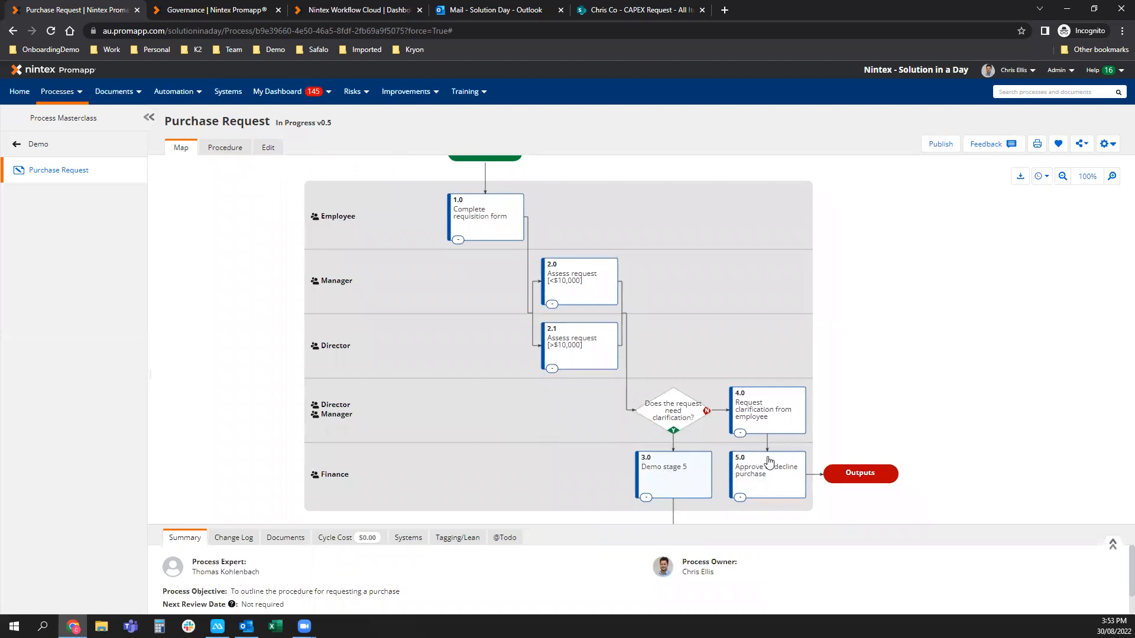
scroll(786, 461, "down", 1)
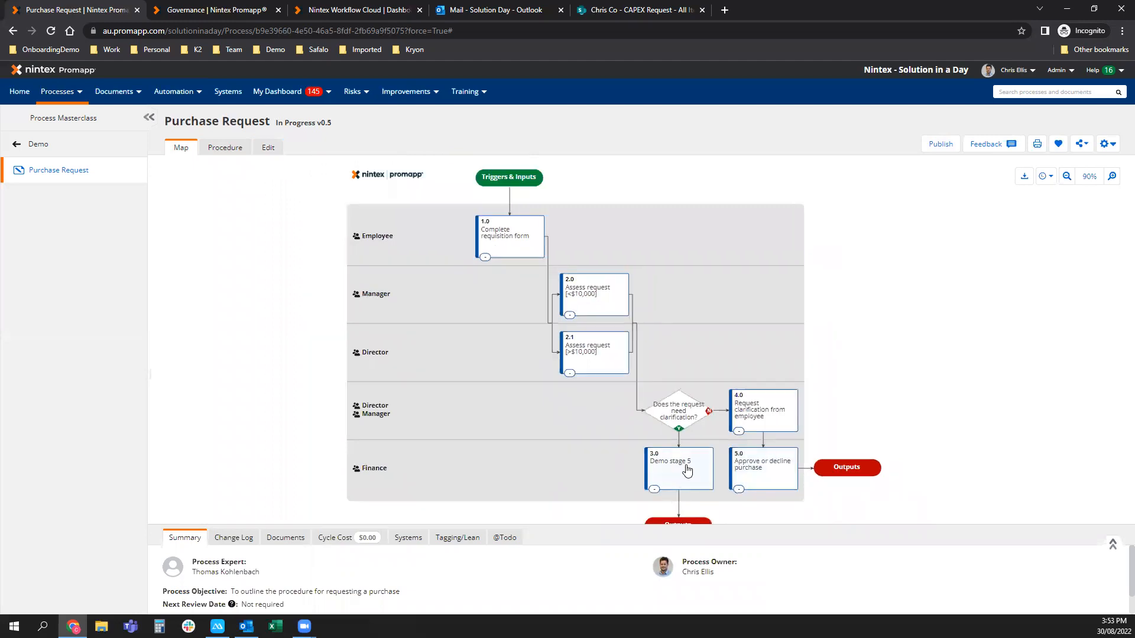
left_click(270, 148)
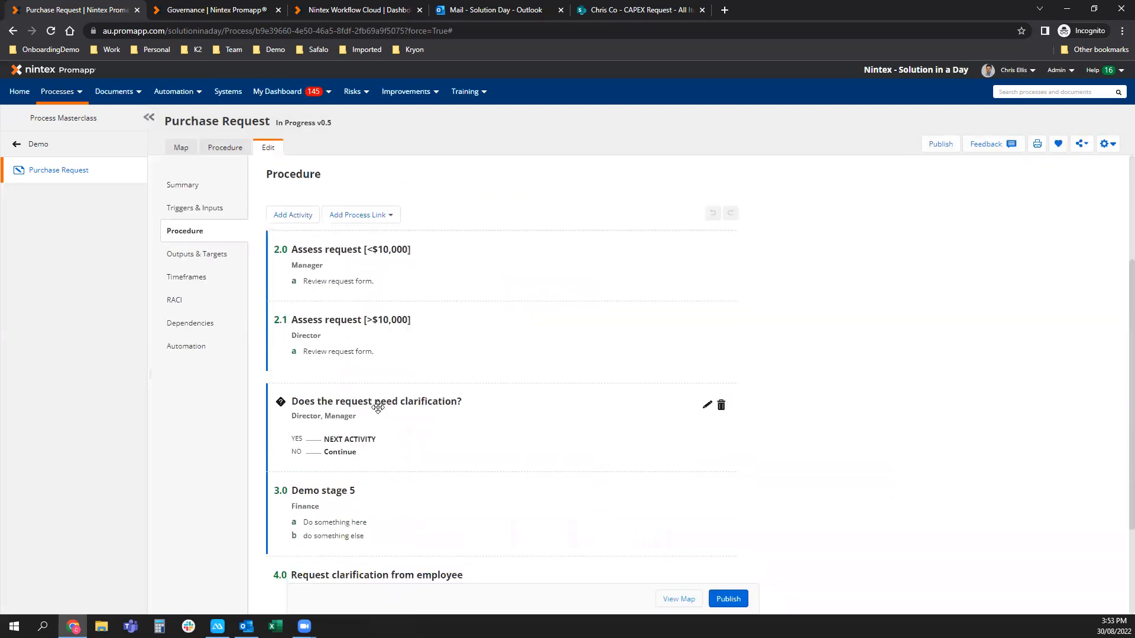
Delete activity 3.0 Demo stage 5 and save Purchase Request as v0.6, then start publishing.
scroll(674, 479, "down", 1)
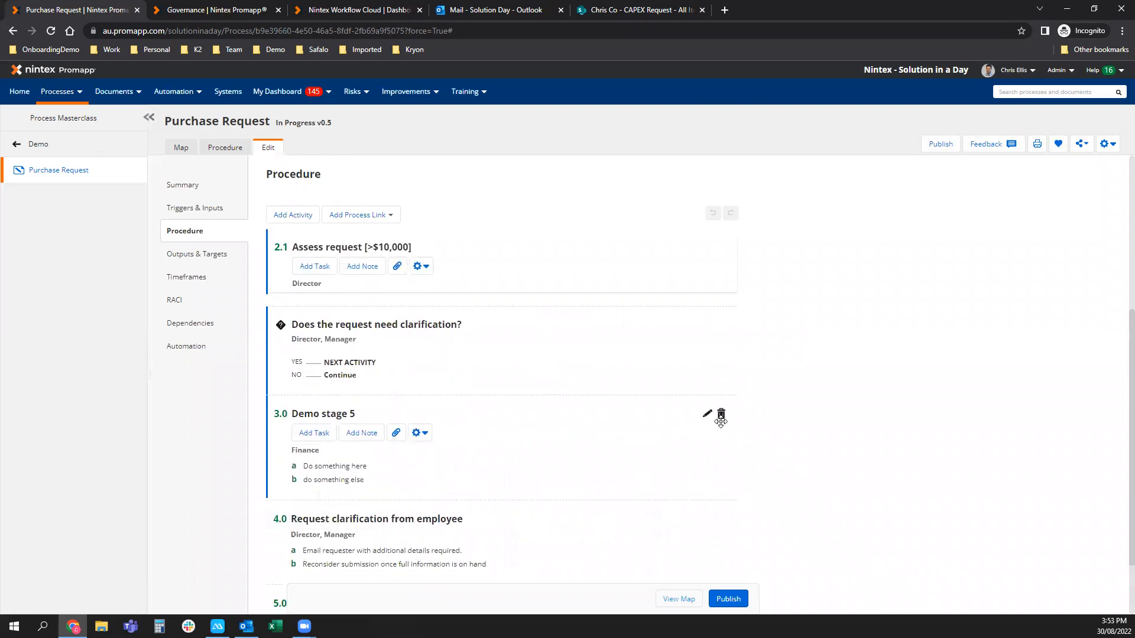
left_click(721, 419)
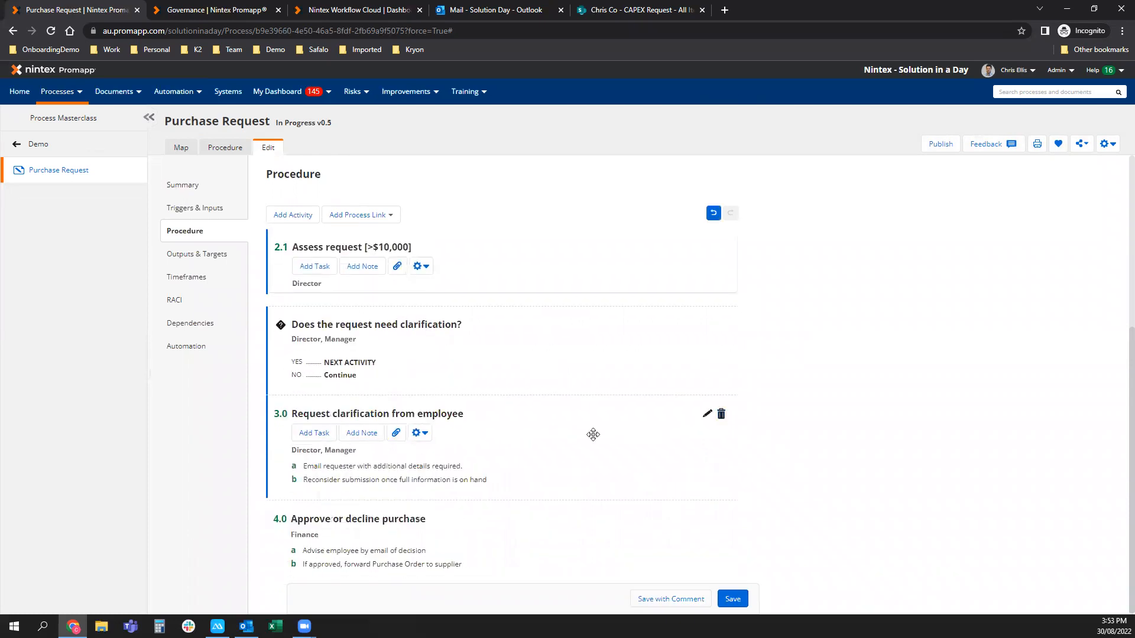
left_click(731, 599)
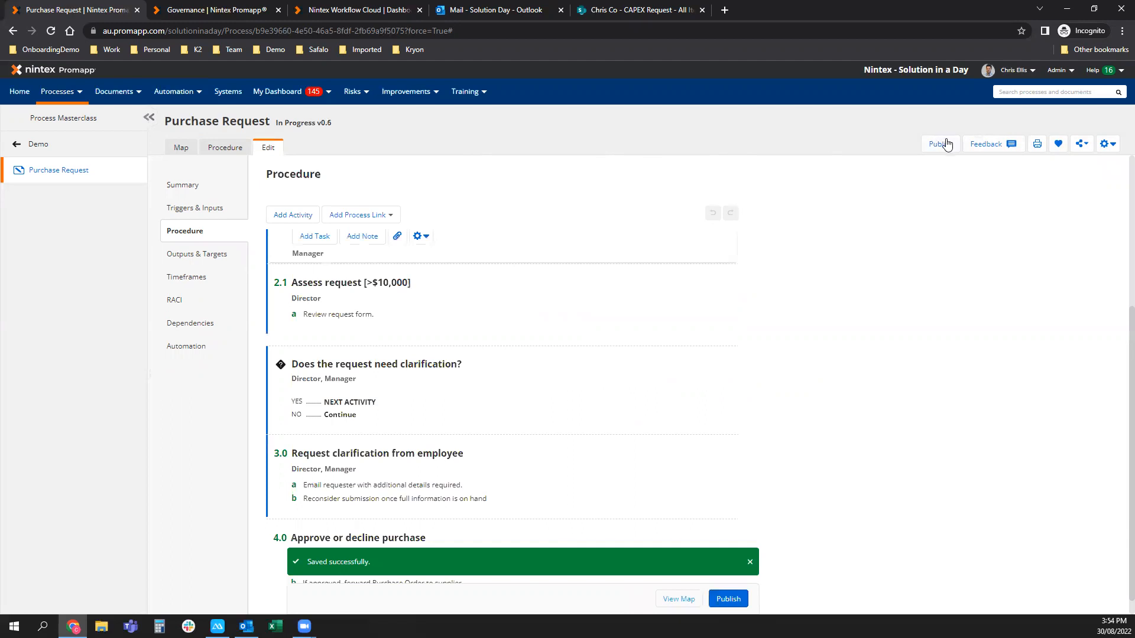
left_click(942, 144)
Publish Purchase Request as v1.0 with the change note 'added owner and expert as part of demo'.
left_click(611, 319)
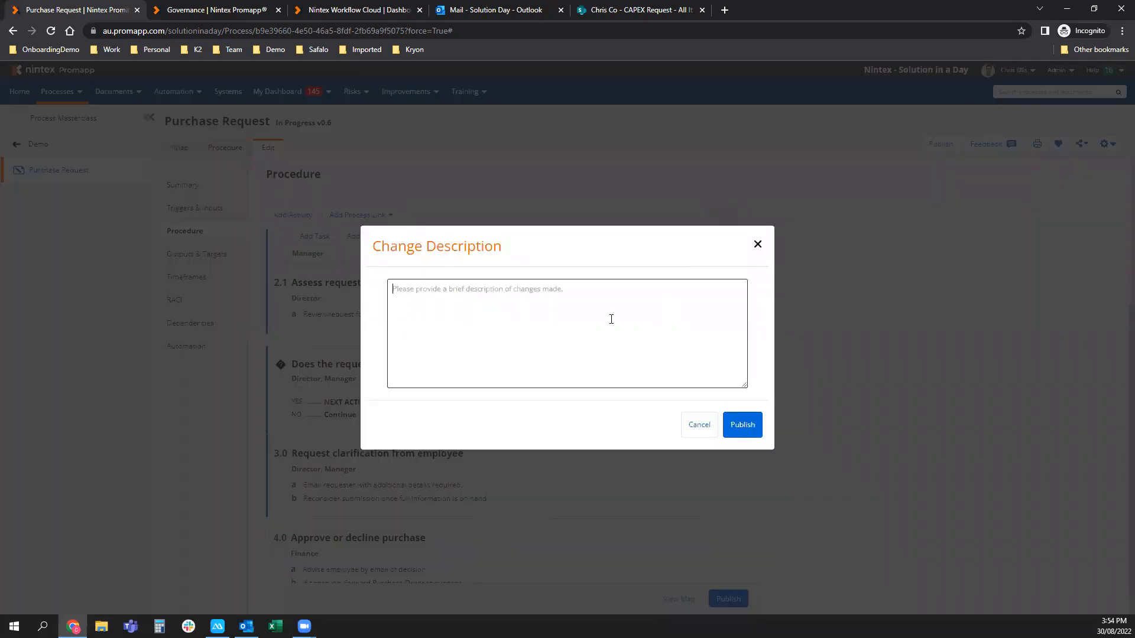
type("added owner and expo")
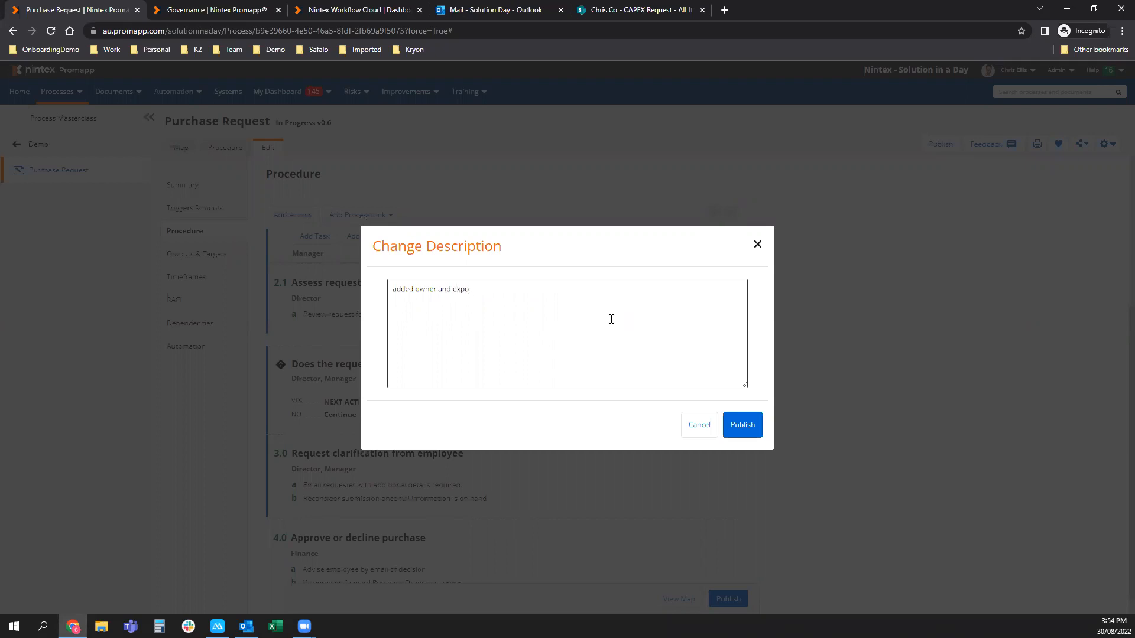
type("rt as p")
type("demo")
left_click(741, 424)
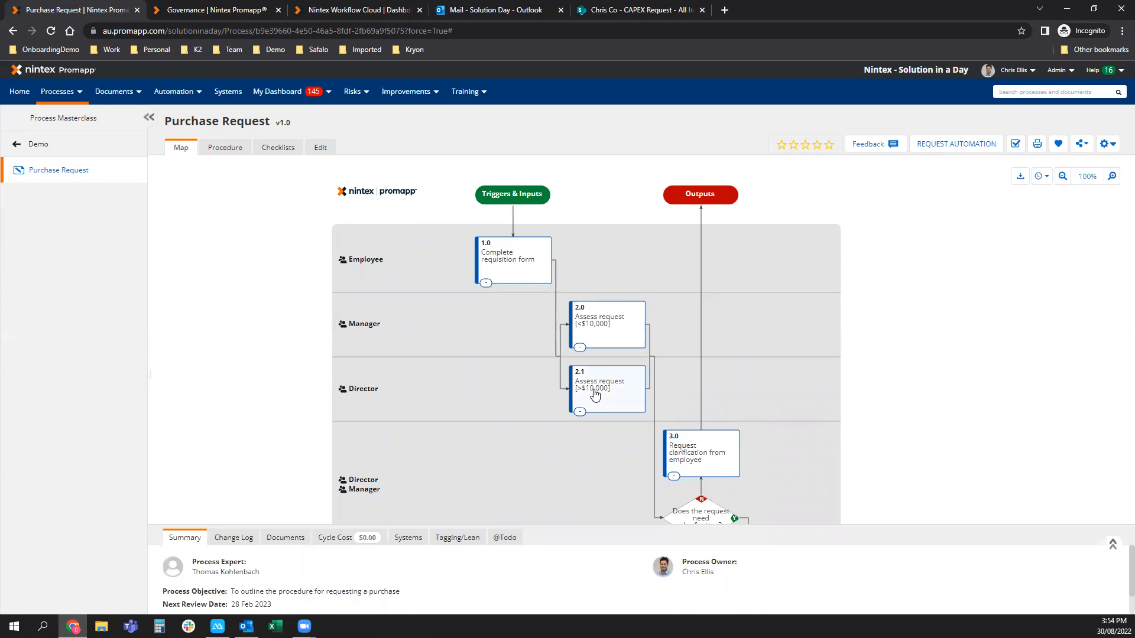
left_click_drag(512, 362, 498, 351)
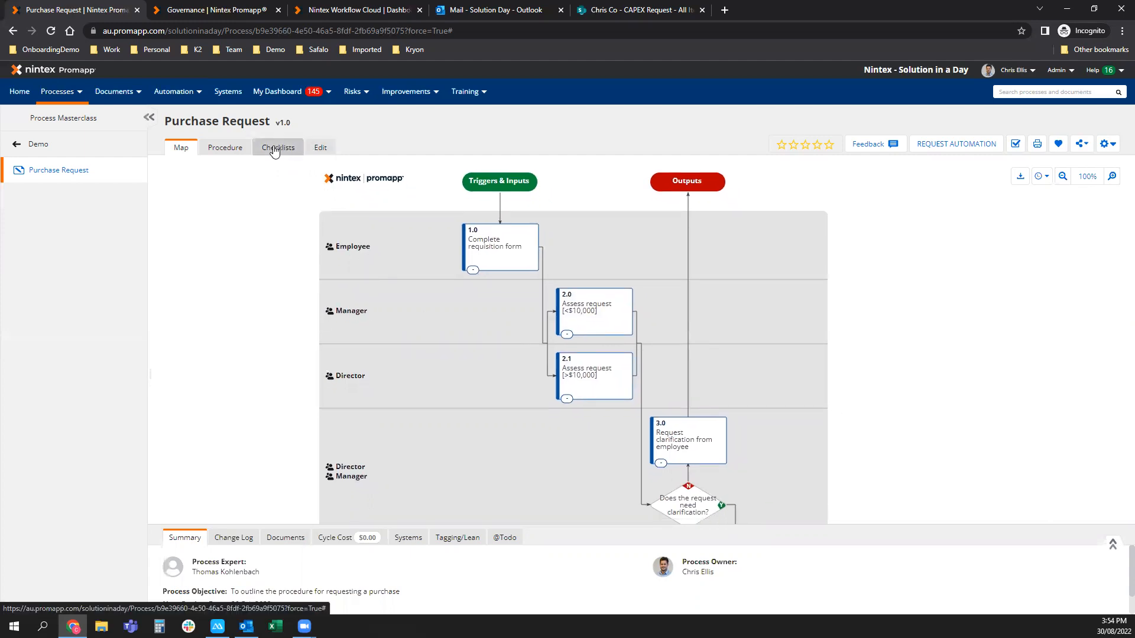
triple_click(278, 124)
left_click(293, 123)
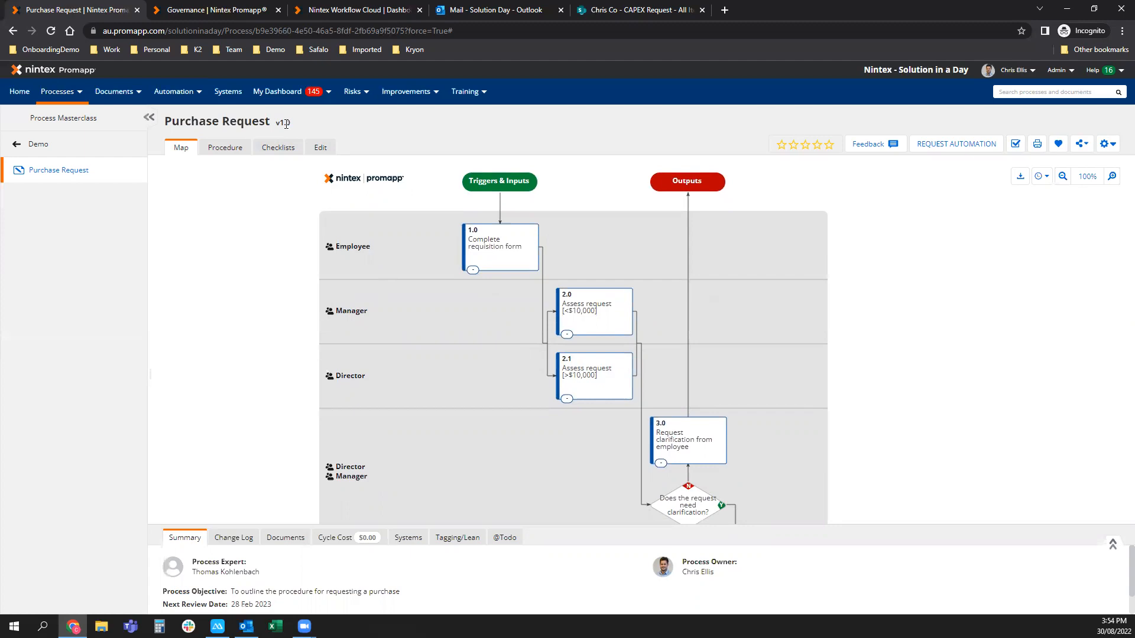
left_click(828, 146)
scroll(456, 415, "down", 1)
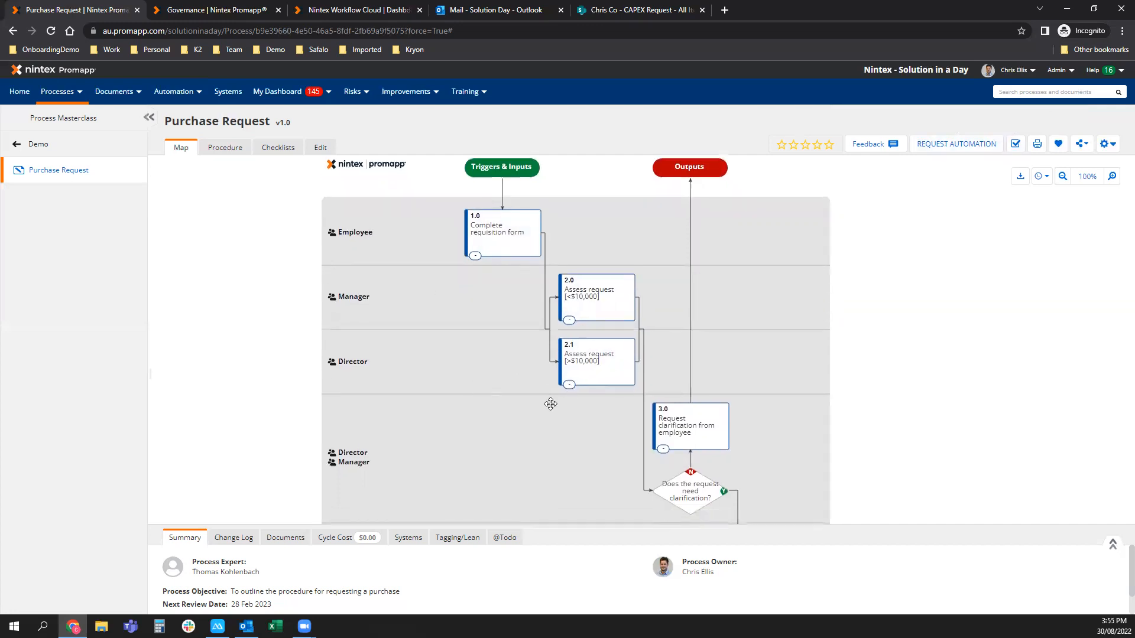
Create a checklist titled 'Purchase Request for Dell Servers' and tick step 1.0 Complete requisition form.
left_click(1015, 144)
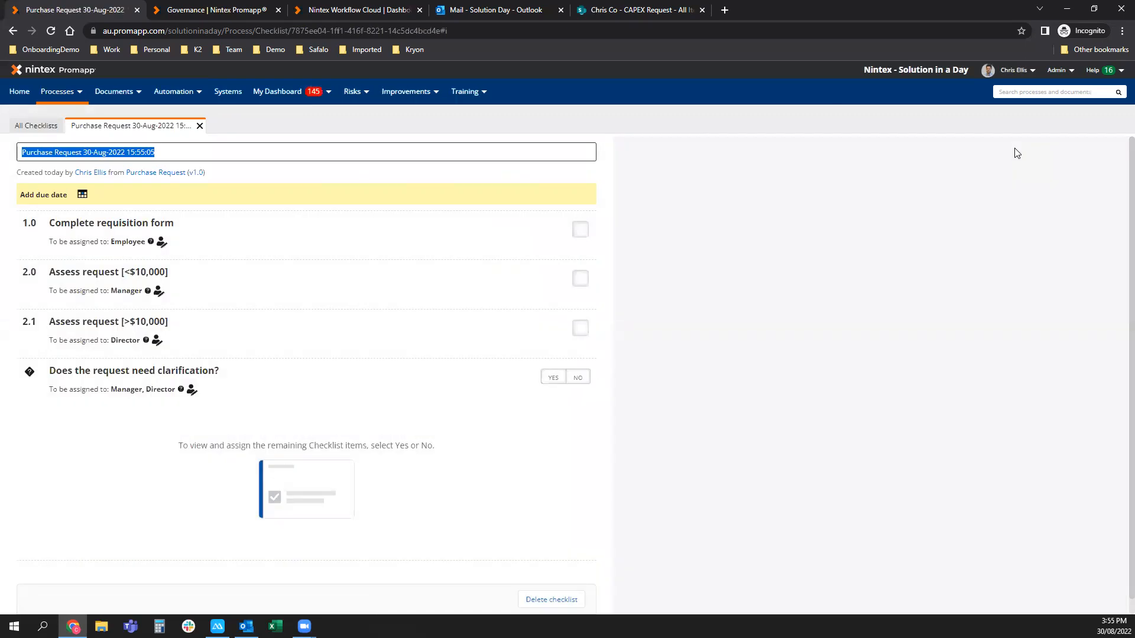
left_click_drag(83, 154, 176, 155)
type("for")
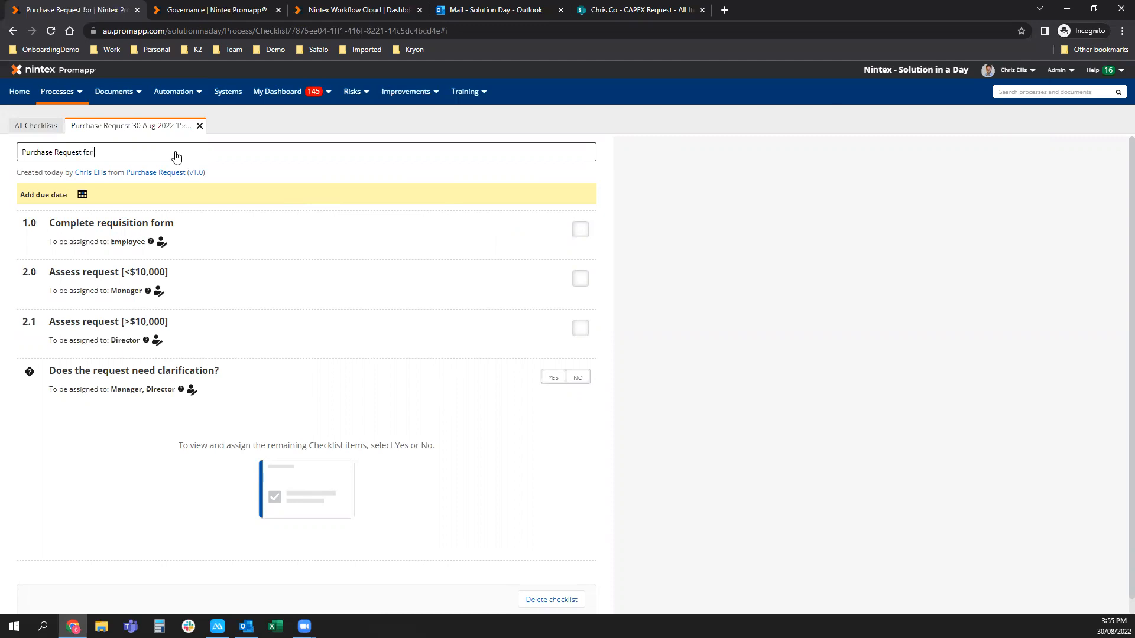
type(" Dell Servers")
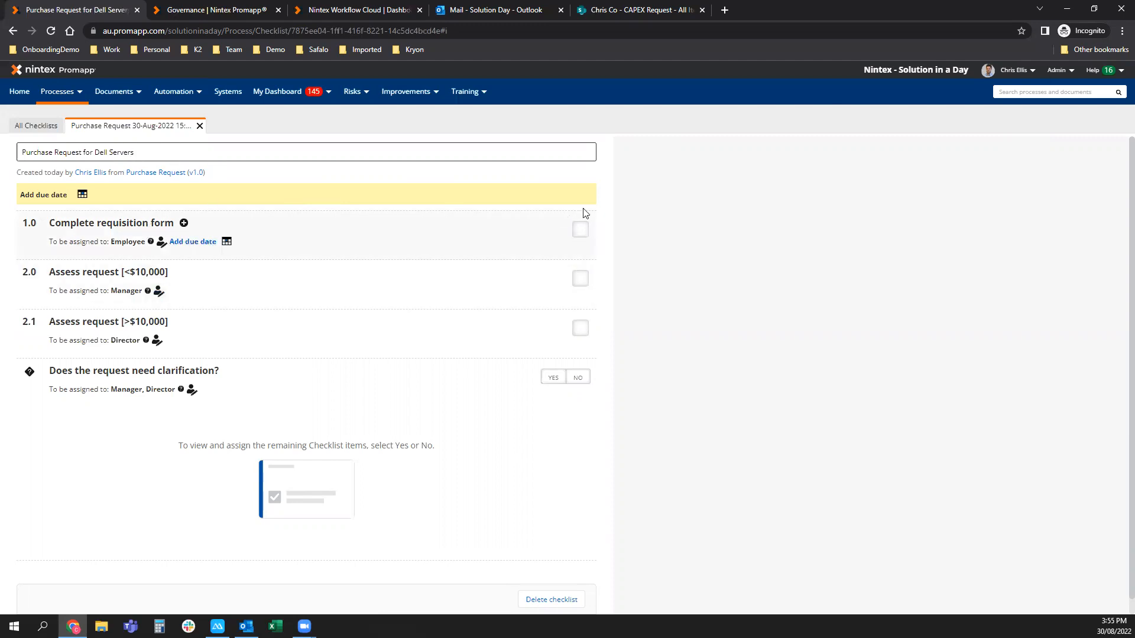
left_click(579, 235)
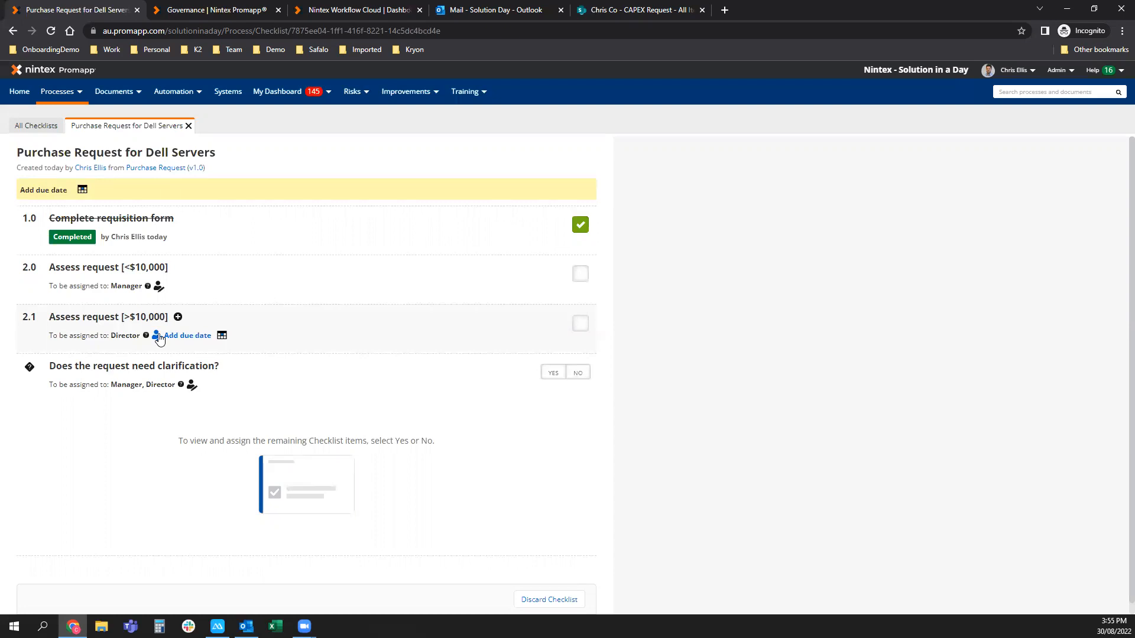
Discard the 'Purchase Request for Dell Servers' checklist, giving 'test' as the reason.
left_click(535, 599)
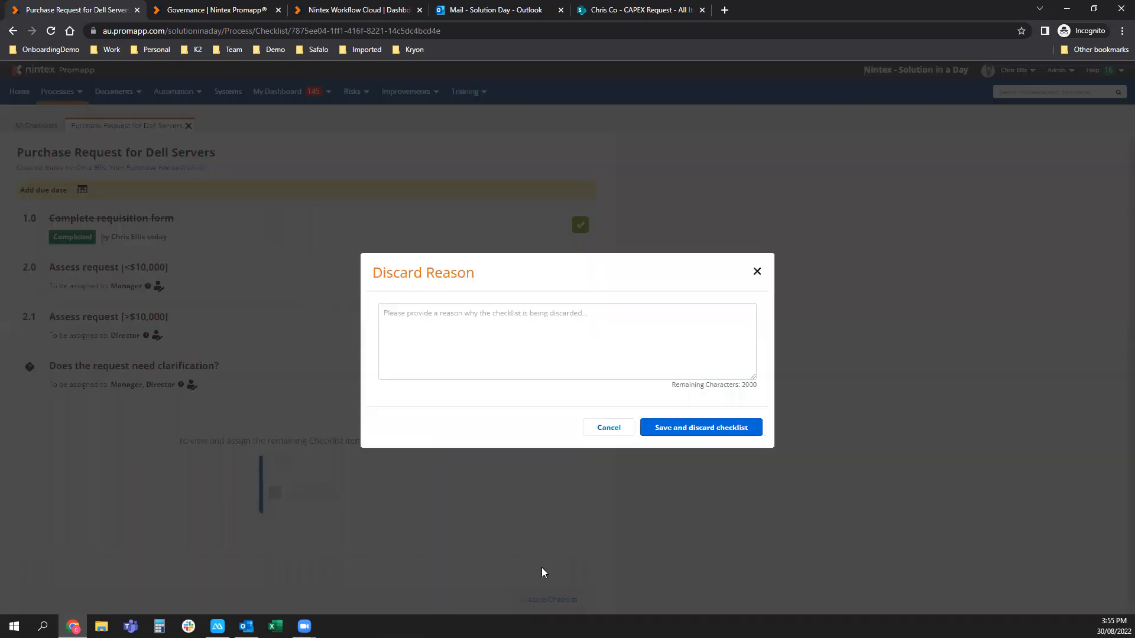
left_click(701, 432)
left_click(572, 333)
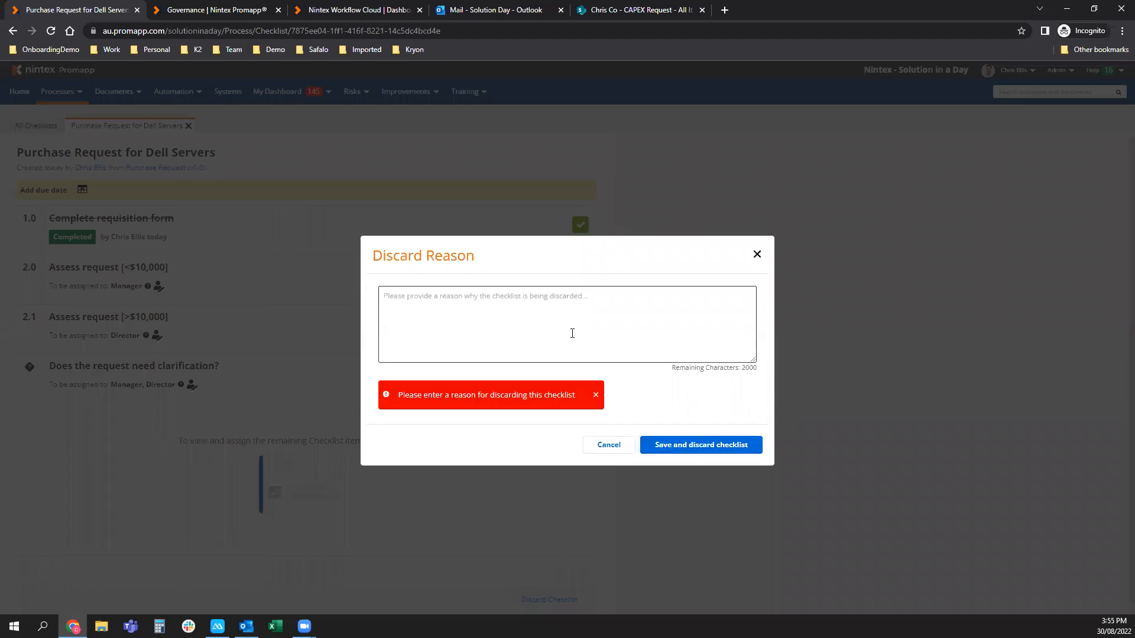
type("test")
left_click(707, 428)
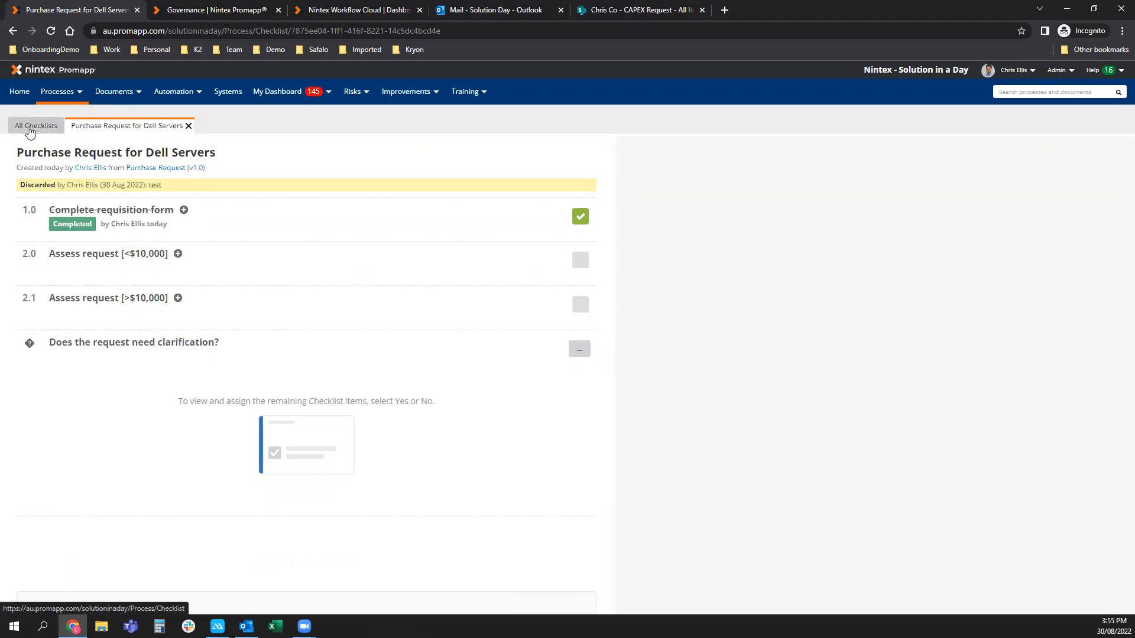
right_click(13, 30)
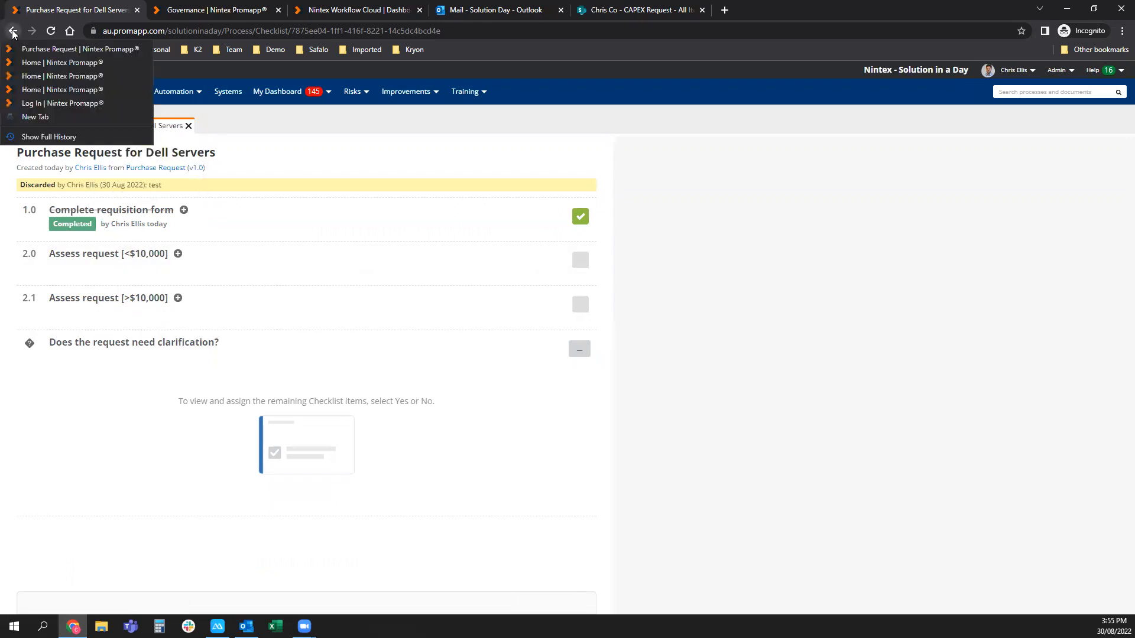
Return to Purchase Request, read through its written procedure, and open Request Automation.
left_click(26, 49)
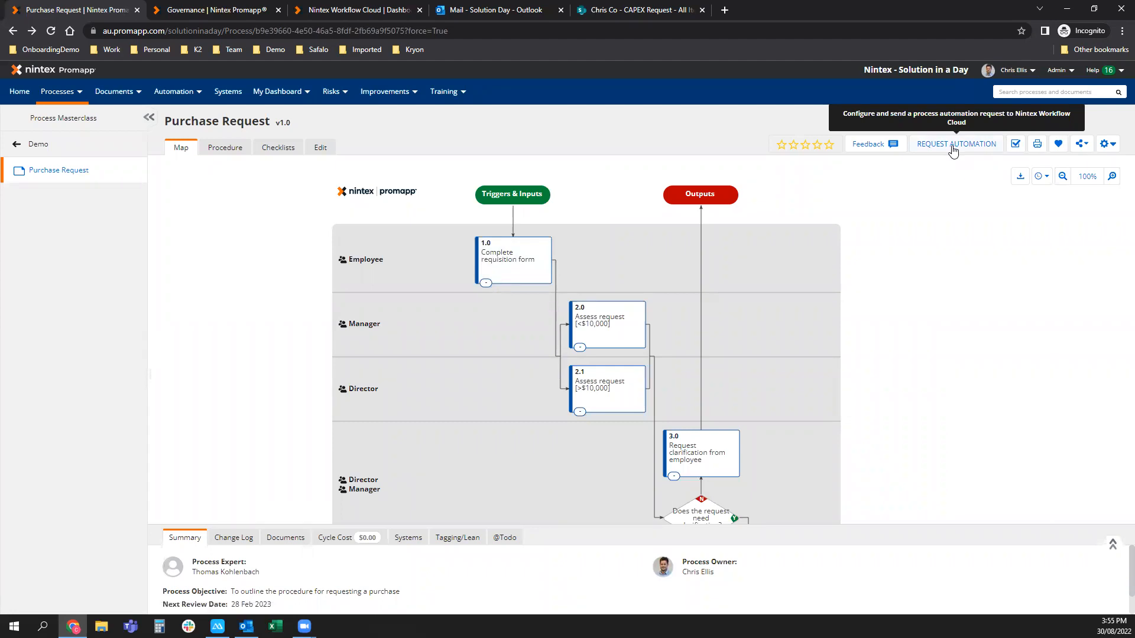
left_click(214, 148)
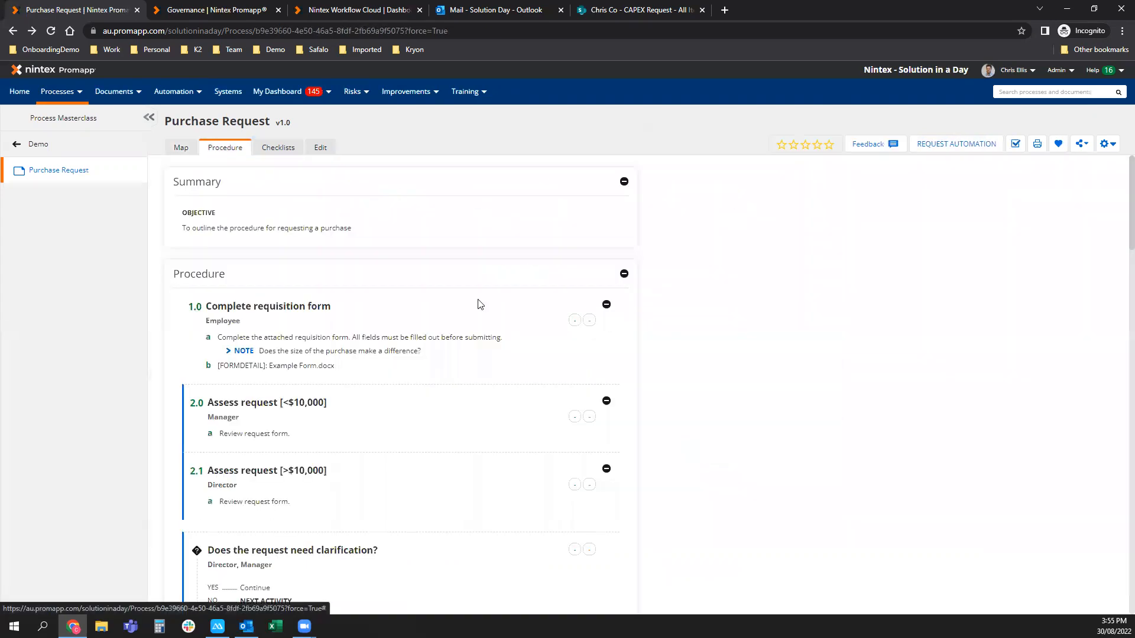
scroll(318, 525, "down", 2)
scroll(293, 462, "down", 1)
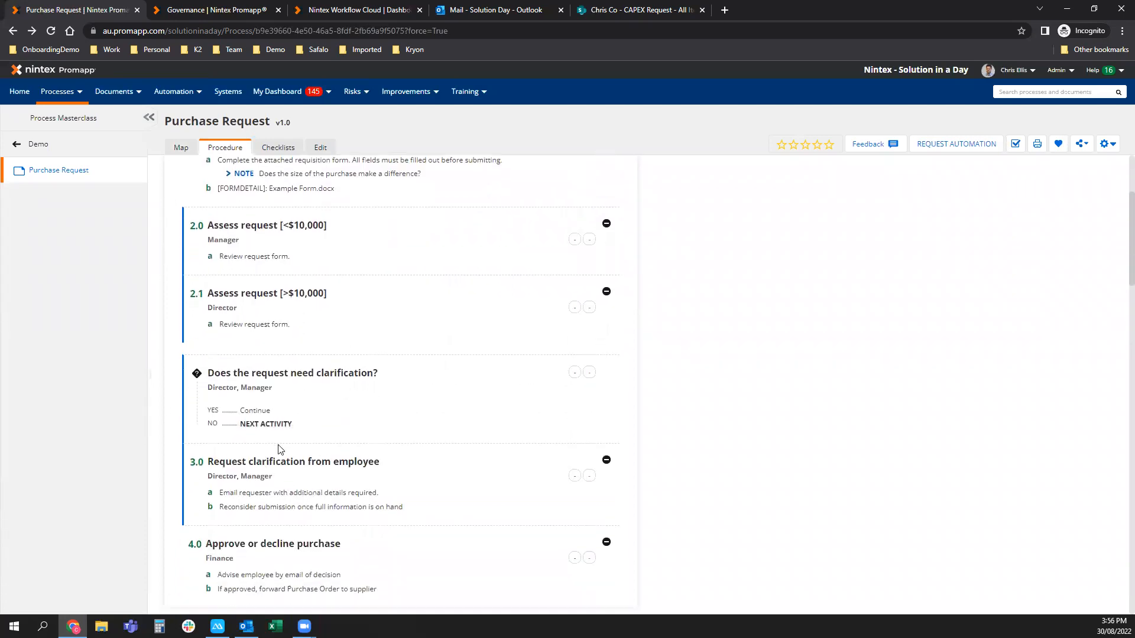
scroll(281, 449, "down", 1)
scroll(383, 401, "down", 1)
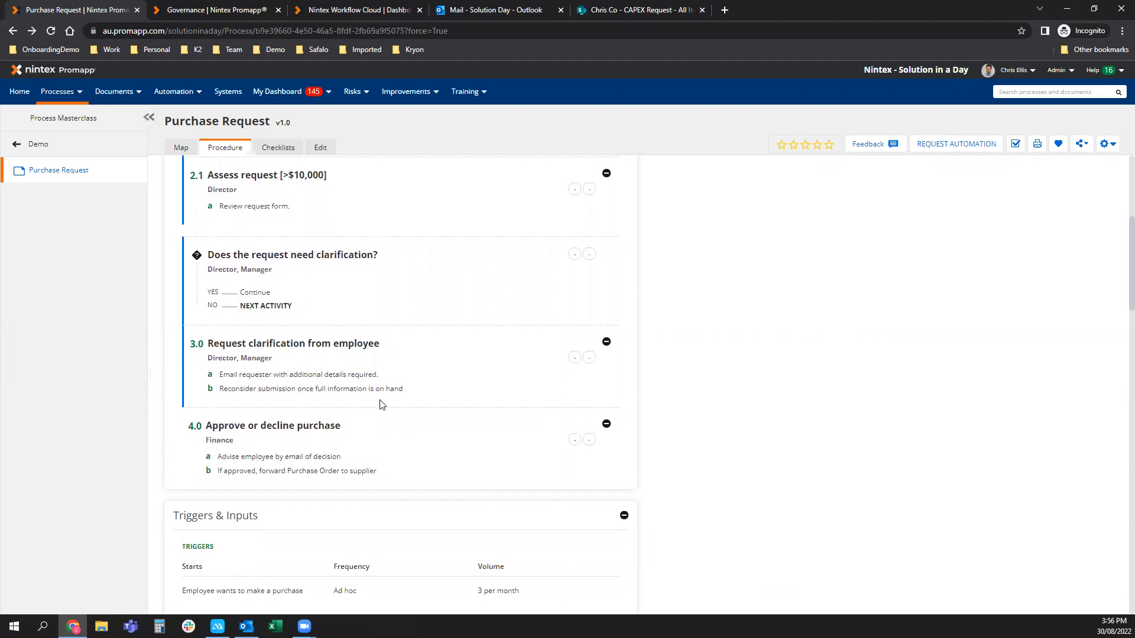
scroll(382, 404, "up", 1)
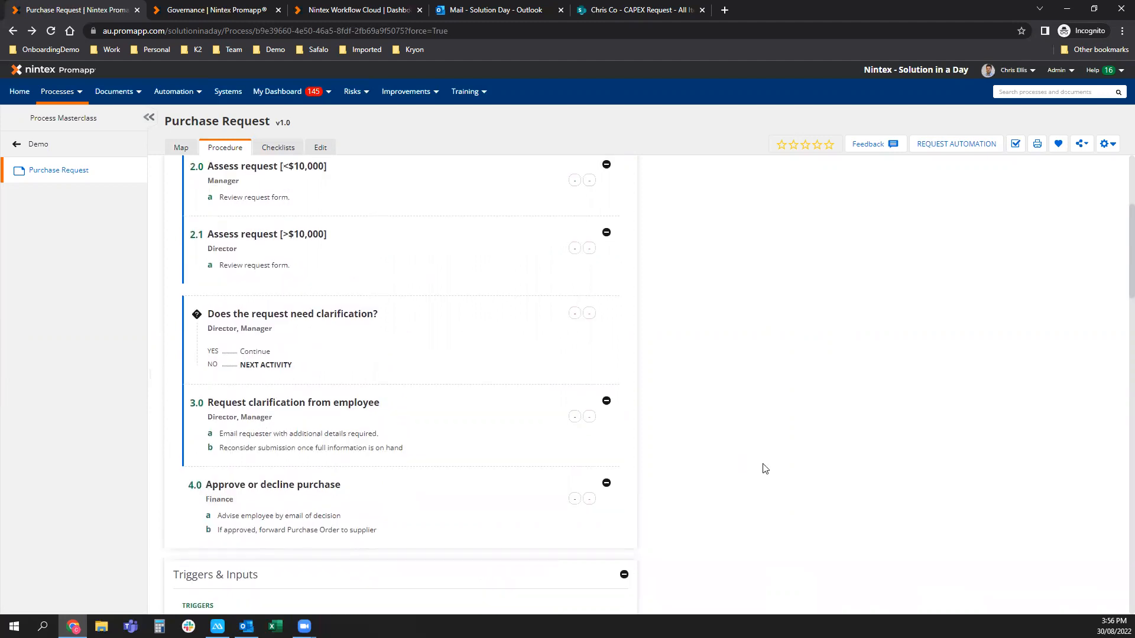
scroll(771, 469, "up", 1)
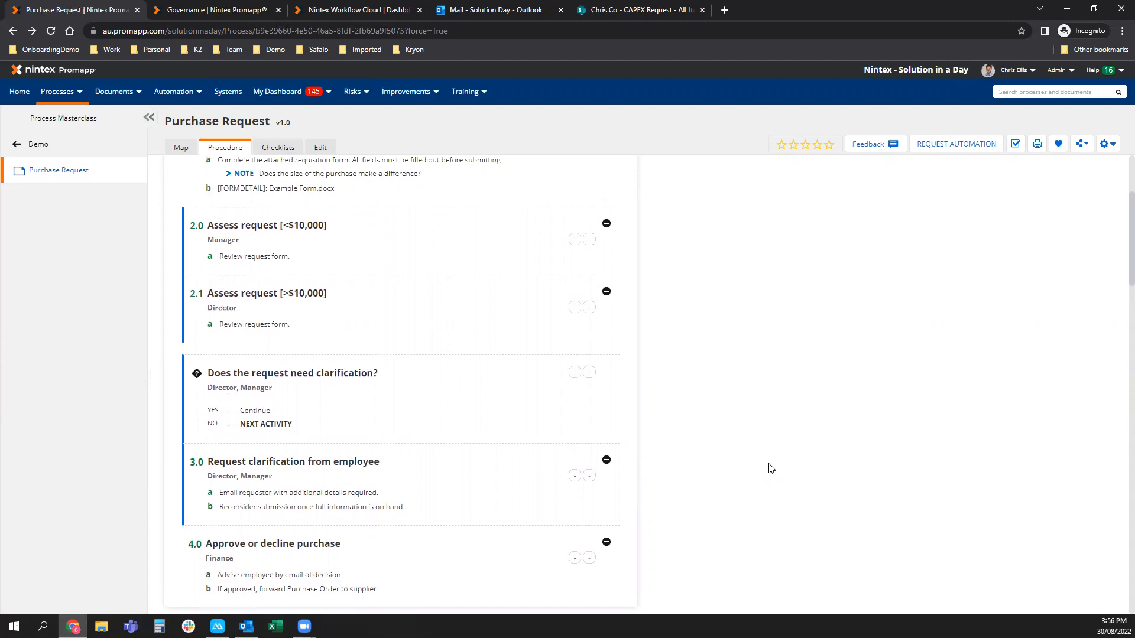
scroll(771, 469, "up", 2)
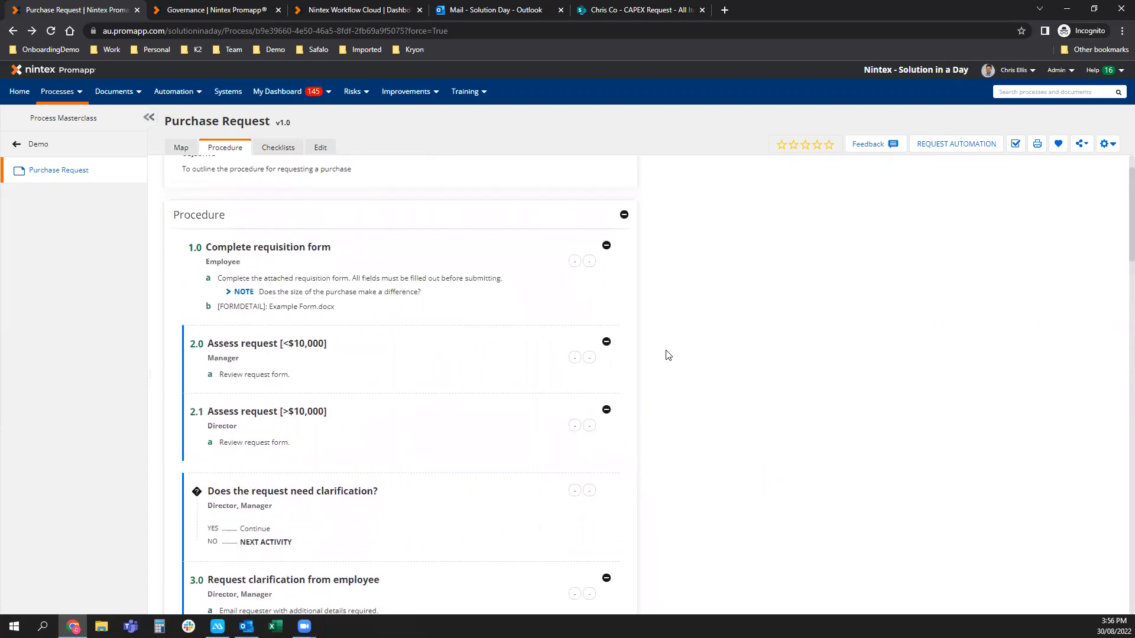
scroll(617, 348, "up", 1)
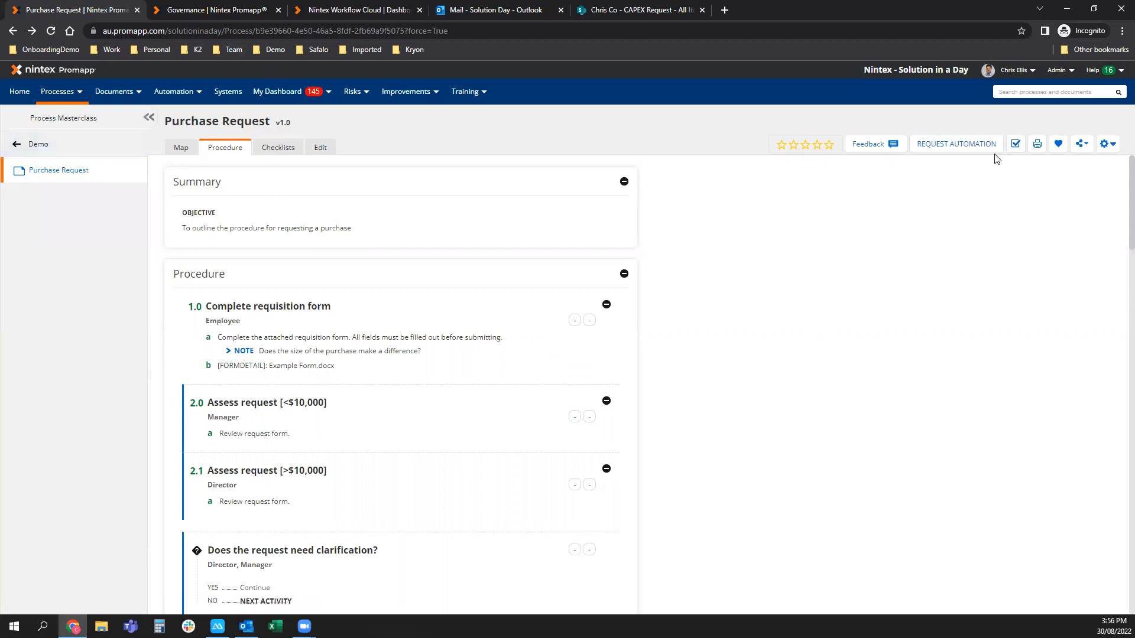
left_click(976, 152)
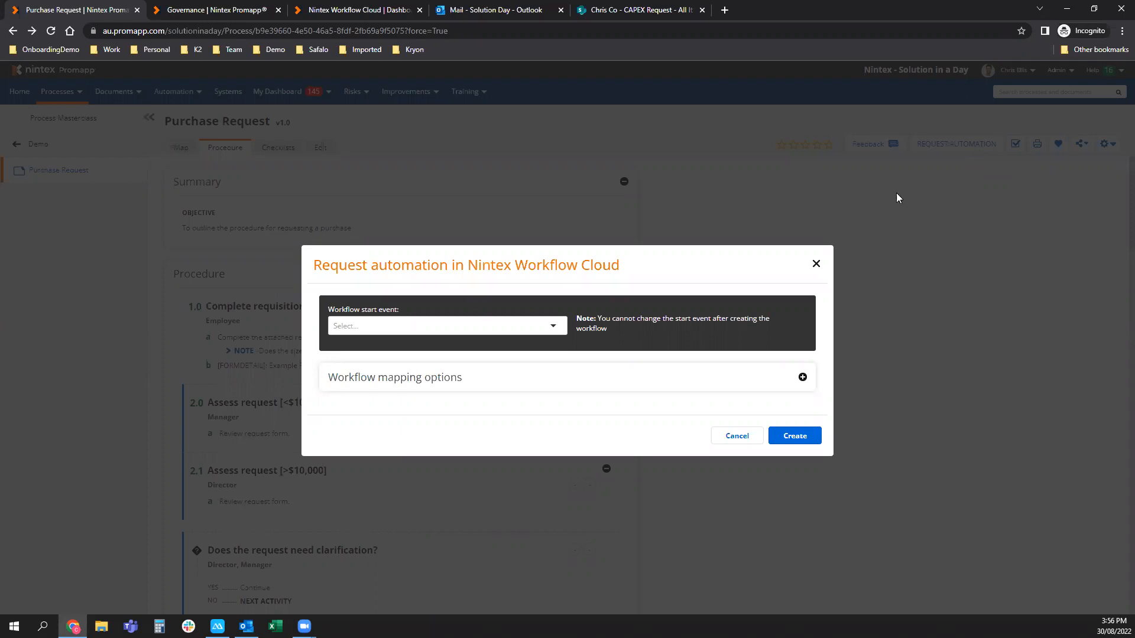
Set the workflow start event to Form and review step mappings such as Assign a task.
left_click(538, 324)
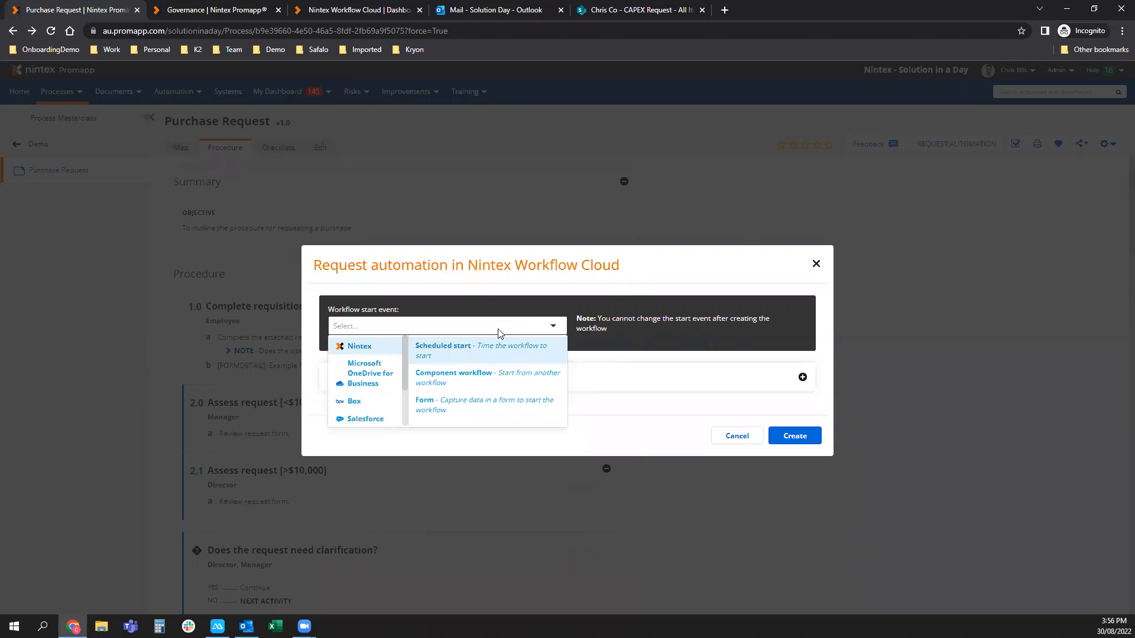
left_click(455, 394)
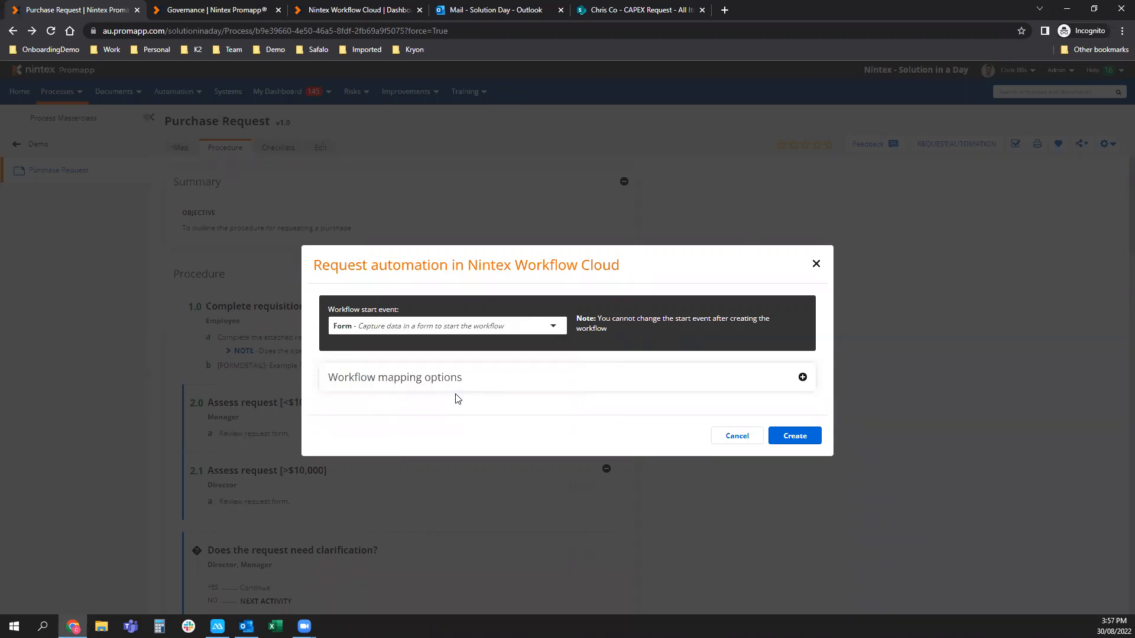
left_click(801, 377)
scroll(539, 354, "down", 1)
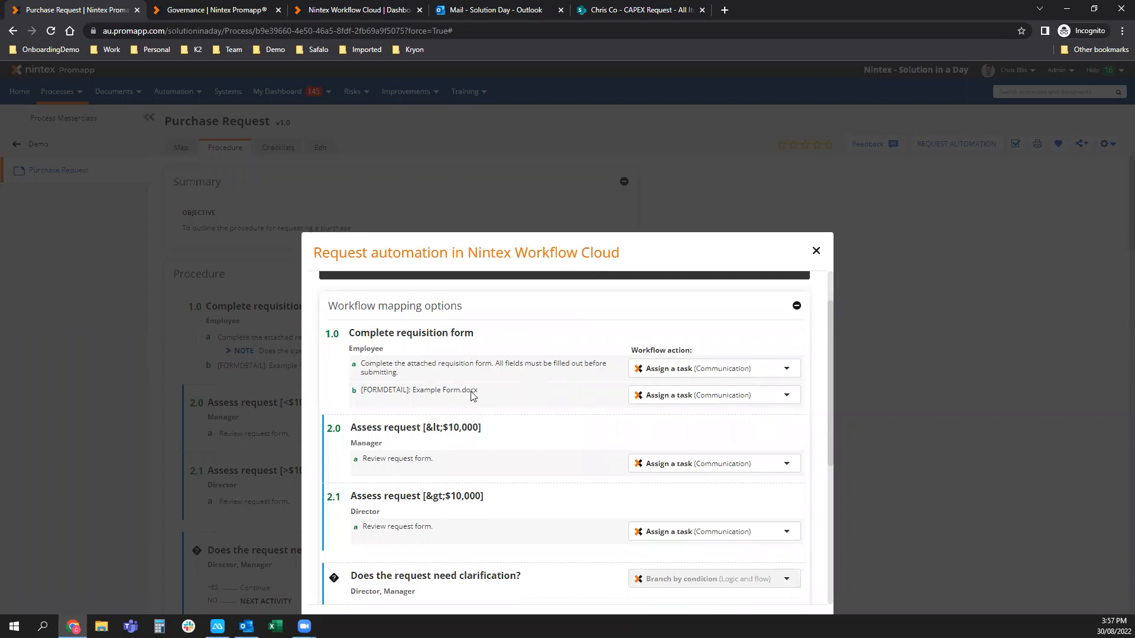
scroll(473, 396, "down", 1)
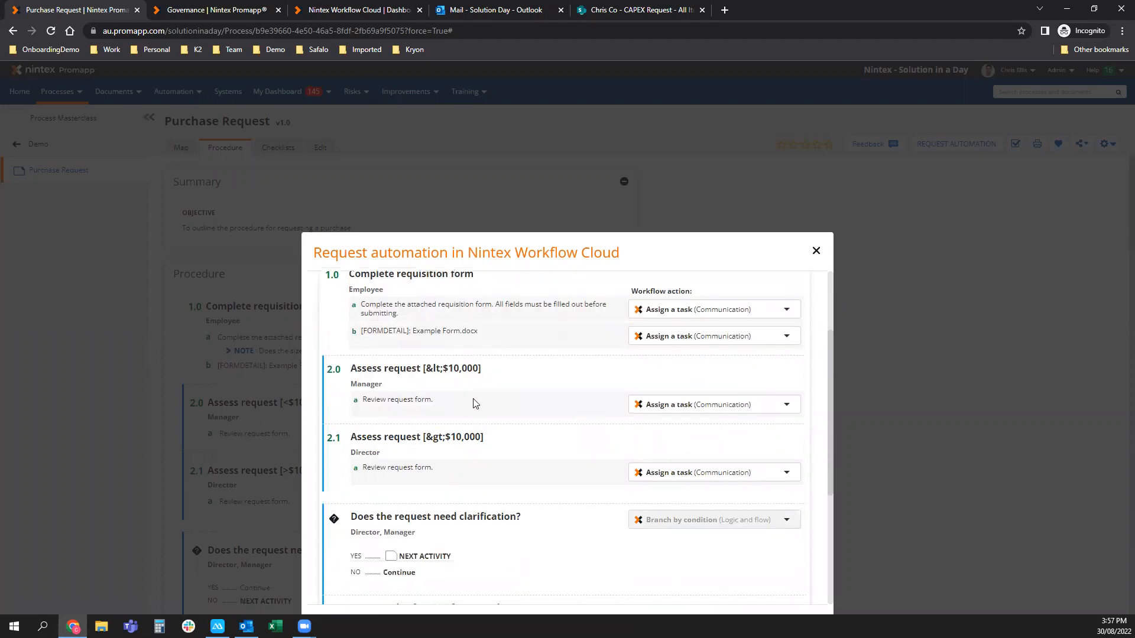
scroll(472, 402, "down", 1)
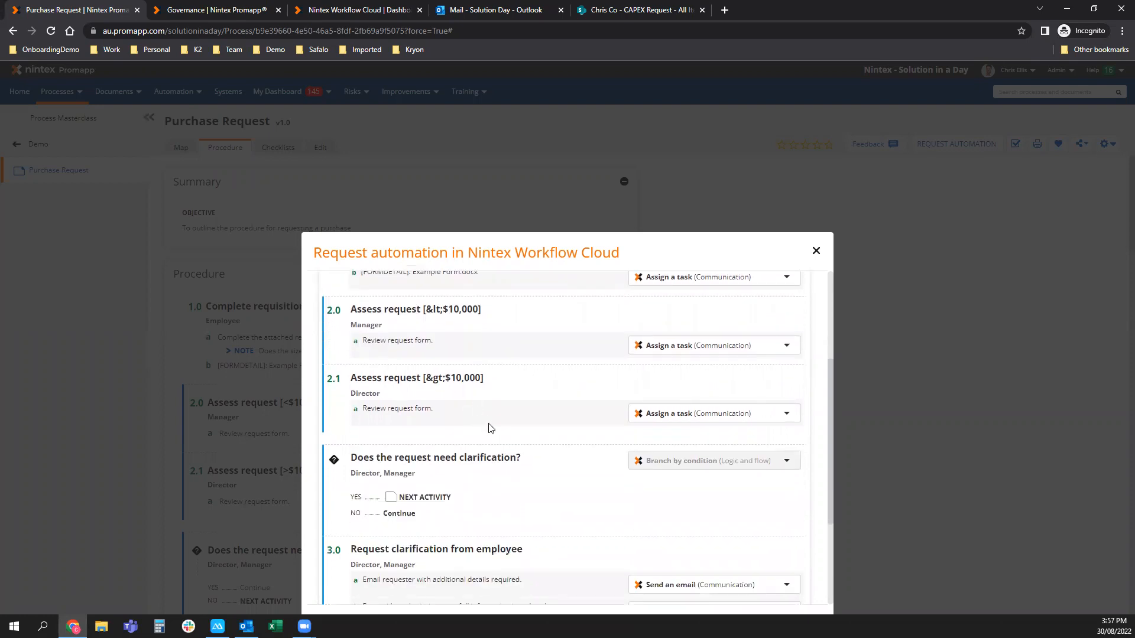
scroll(488, 429, "up", 2)
scroll(489, 428, "up", 1)
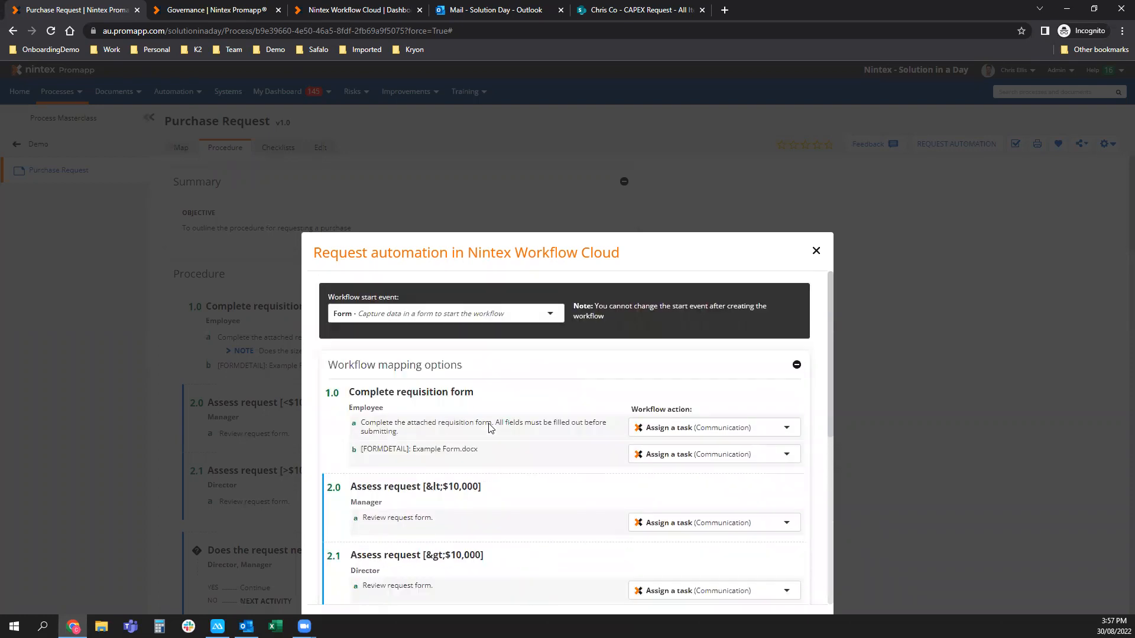
Map step 1.0a to Integration > Call a web service and create the draft Purchase Request workflow.
left_click(669, 432)
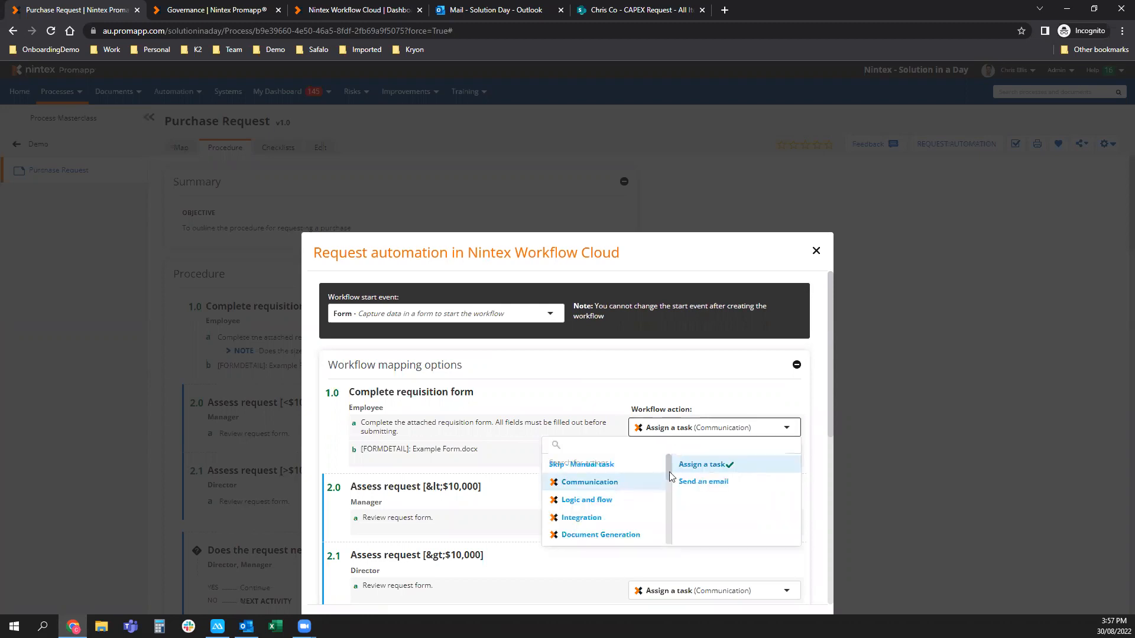
left_click_drag(670, 470, 667, 537)
mouse_move(648, 543)
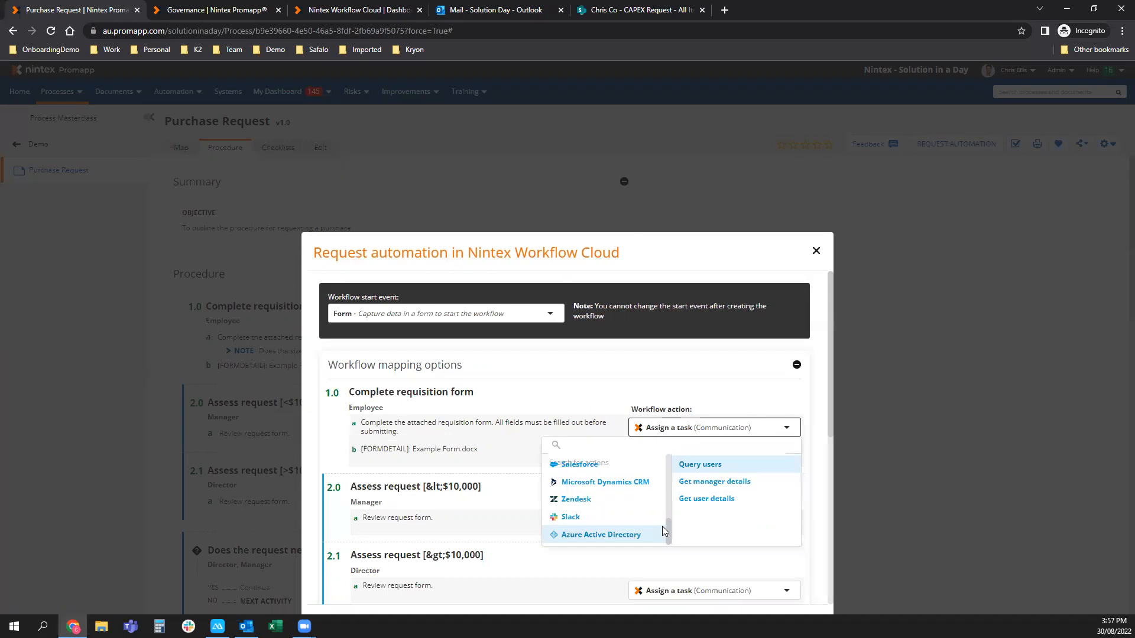
left_click_drag(668, 526, 673, 467)
mouse_move(637, 518)
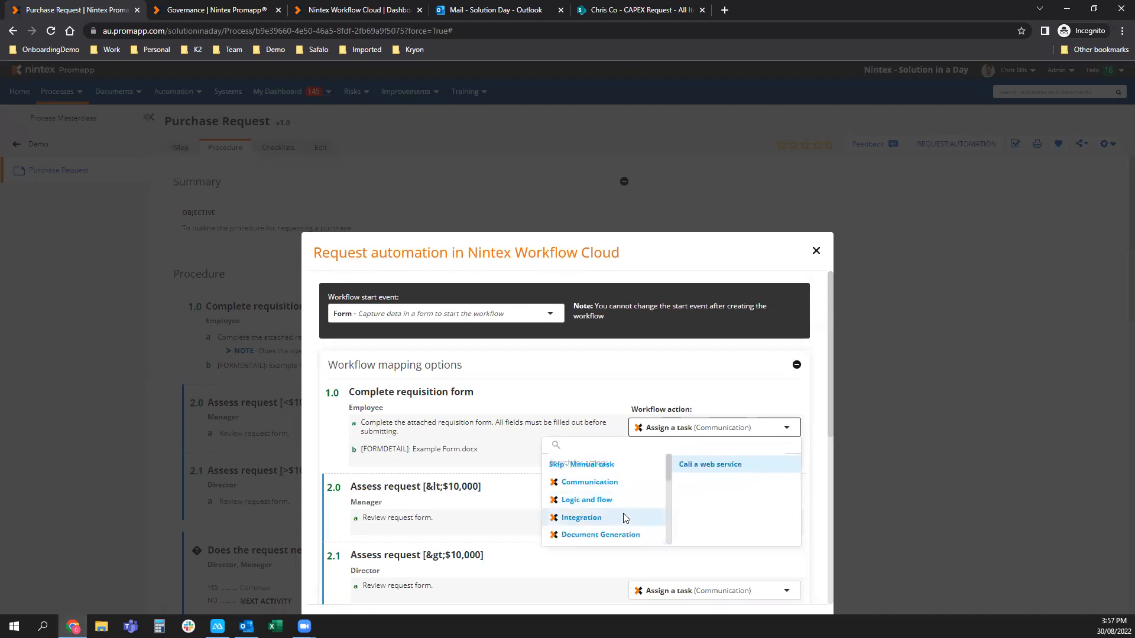
left_click(726, 467)
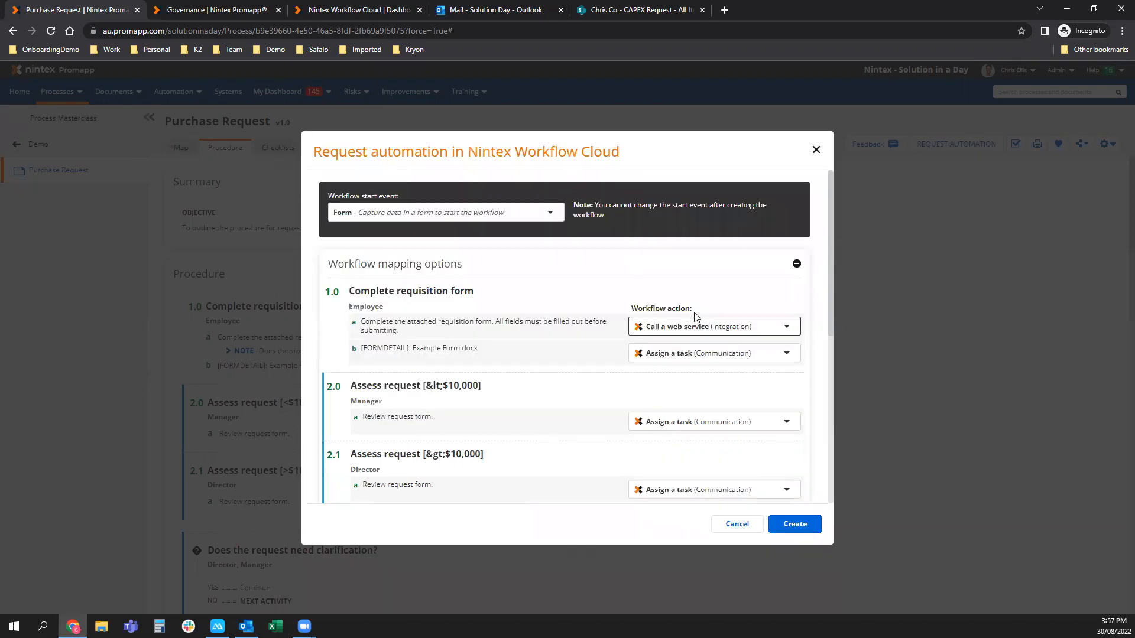
scroll(689, 392, "down", 1)
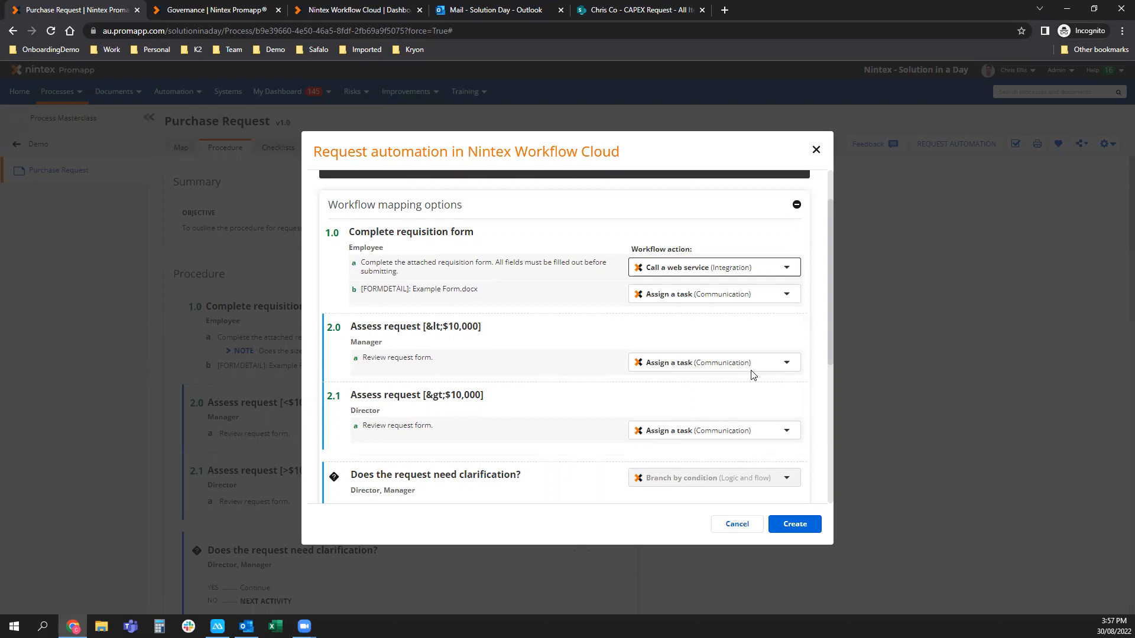
left_click(784, 528)
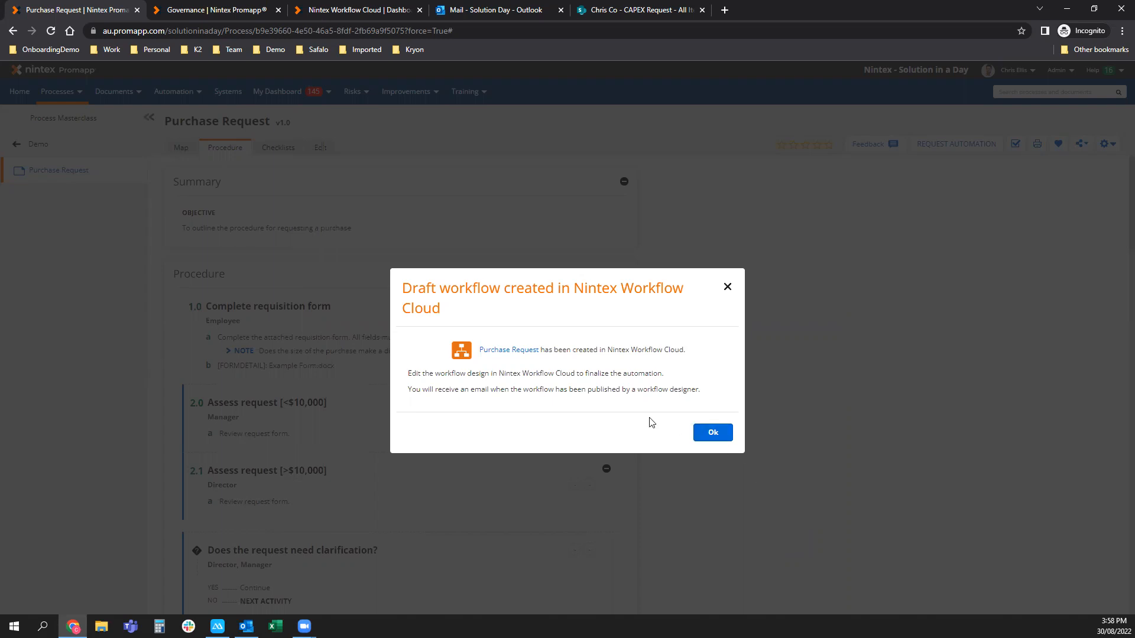
Open the Purchase Request workflow link and sign in to Nintex with the account e-mail.
left_click(529, 354)
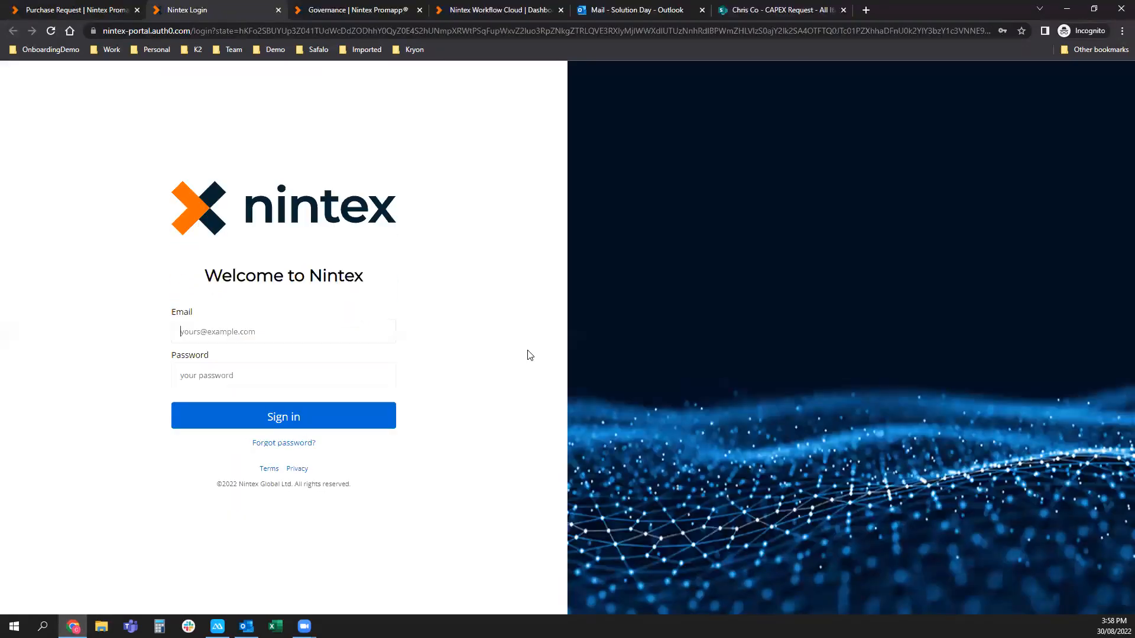
left_click(306, 334)
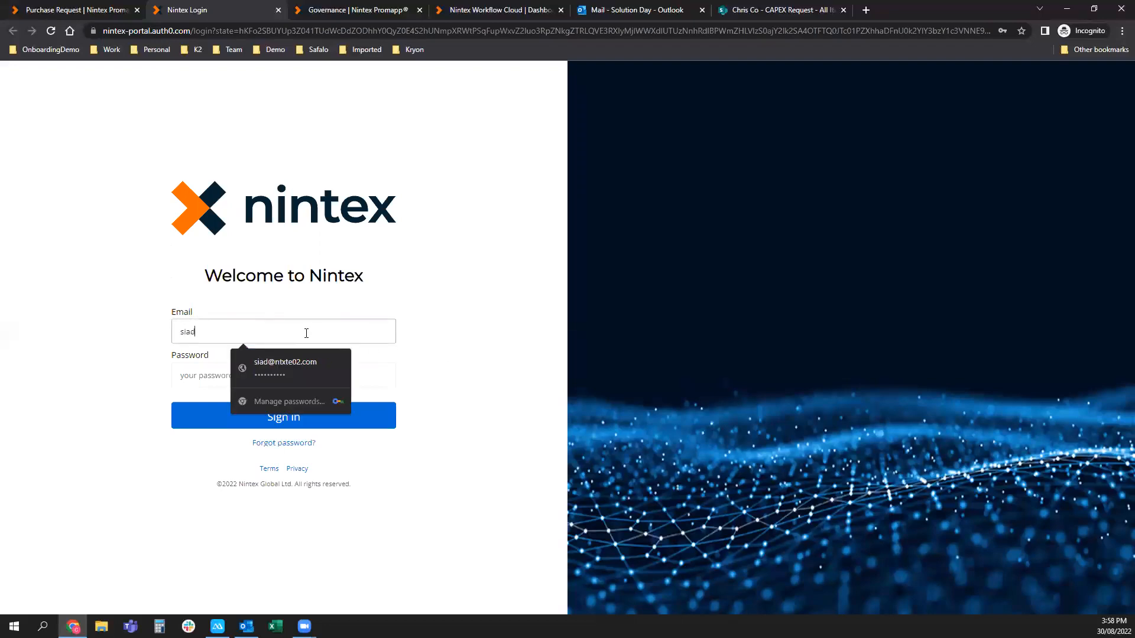
left_click(346, 409)
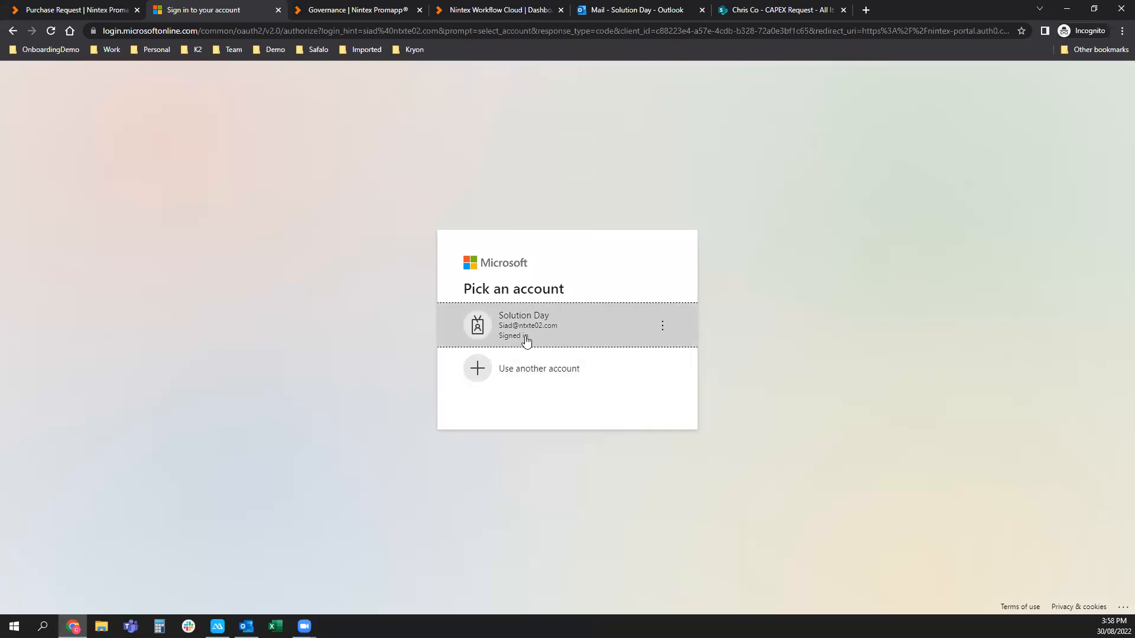
left_click(525, 340)
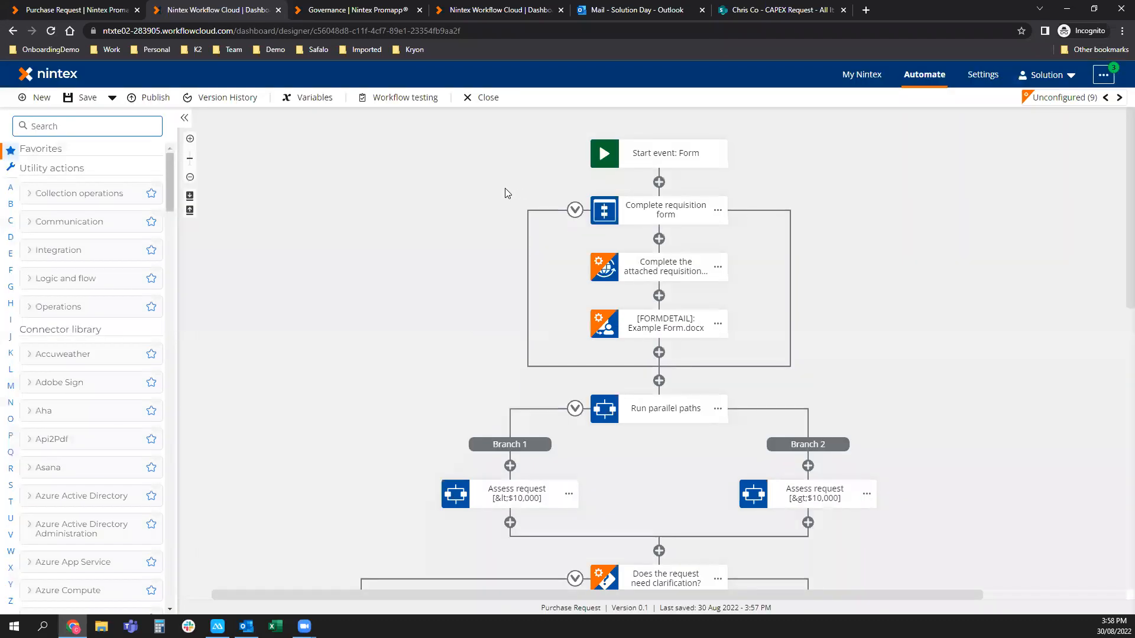
Set the Example Form.docx task to Express approval with Reject and Approve outcomes.
left_click_drag(444, 290, 405, 263)
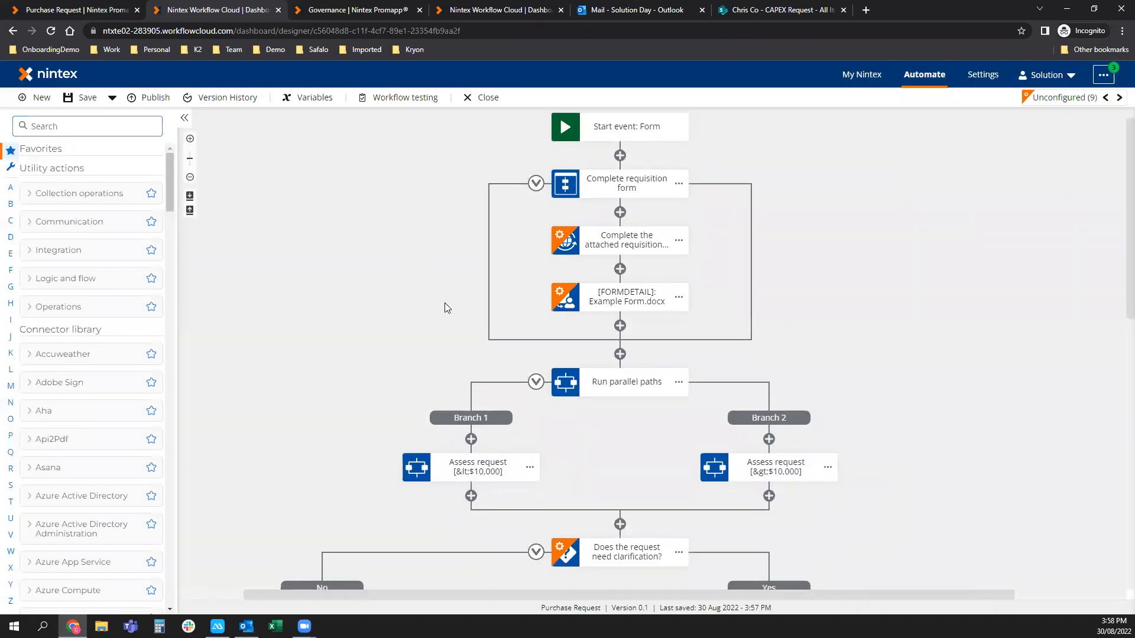
left_click(624, 246)
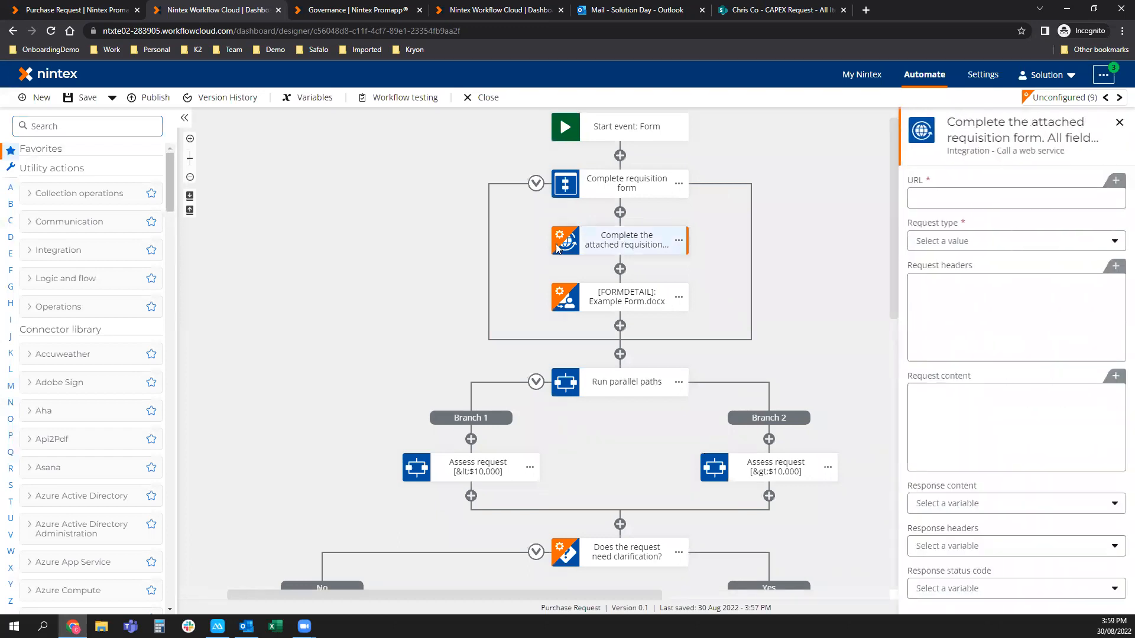
left_click(612, 299)
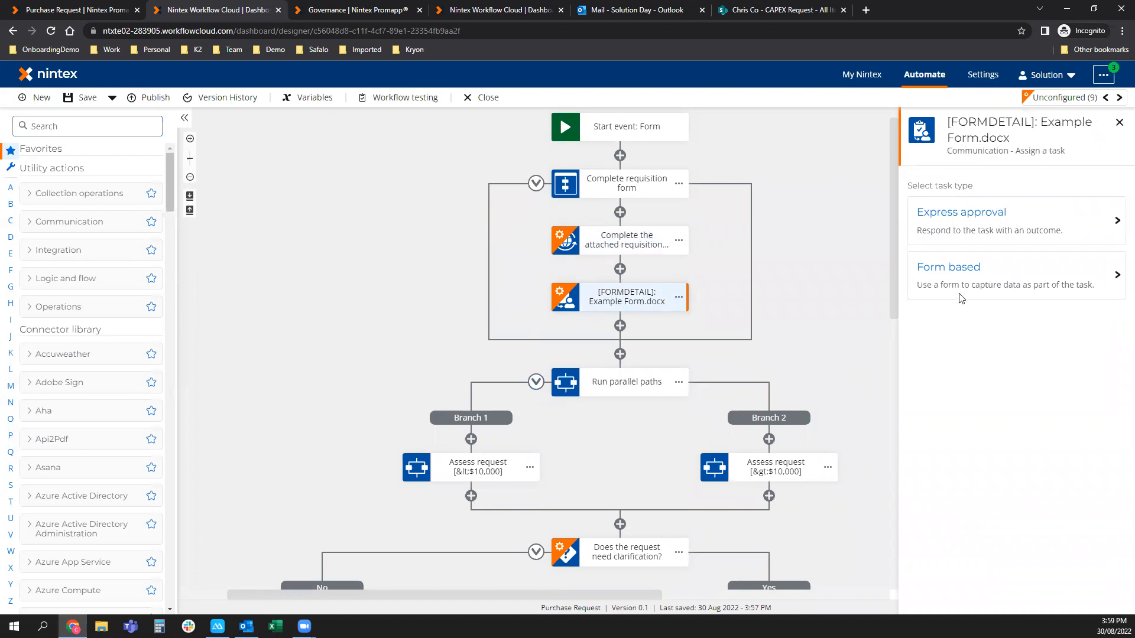
left_click(995, 221)
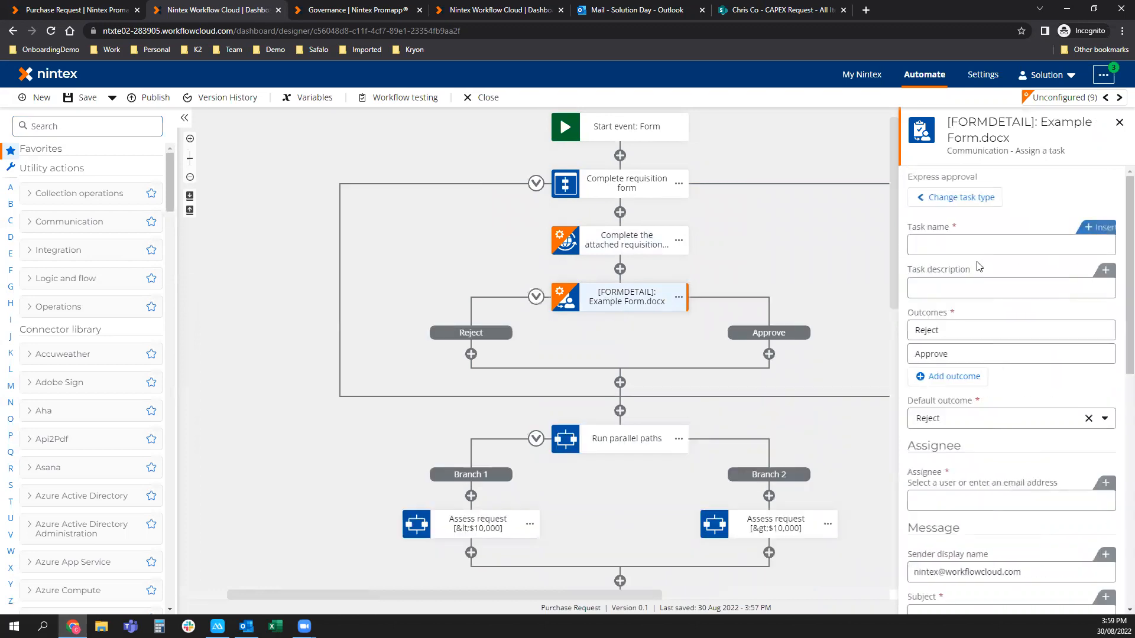
left_click_drag(827, 412, 784, 383)
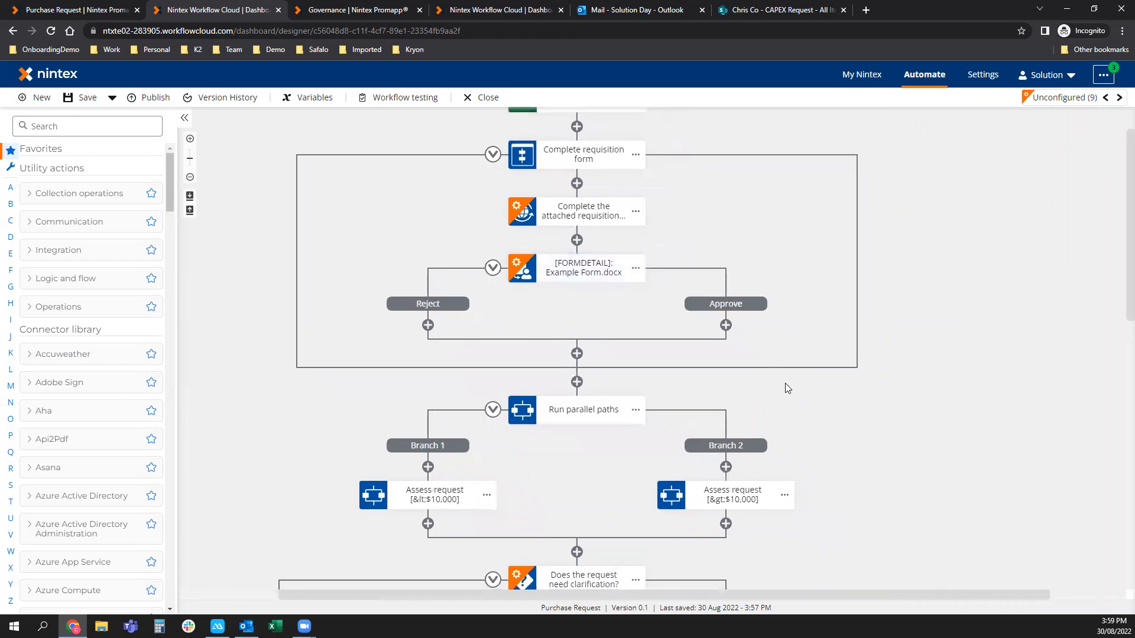
left_click(74, 10)
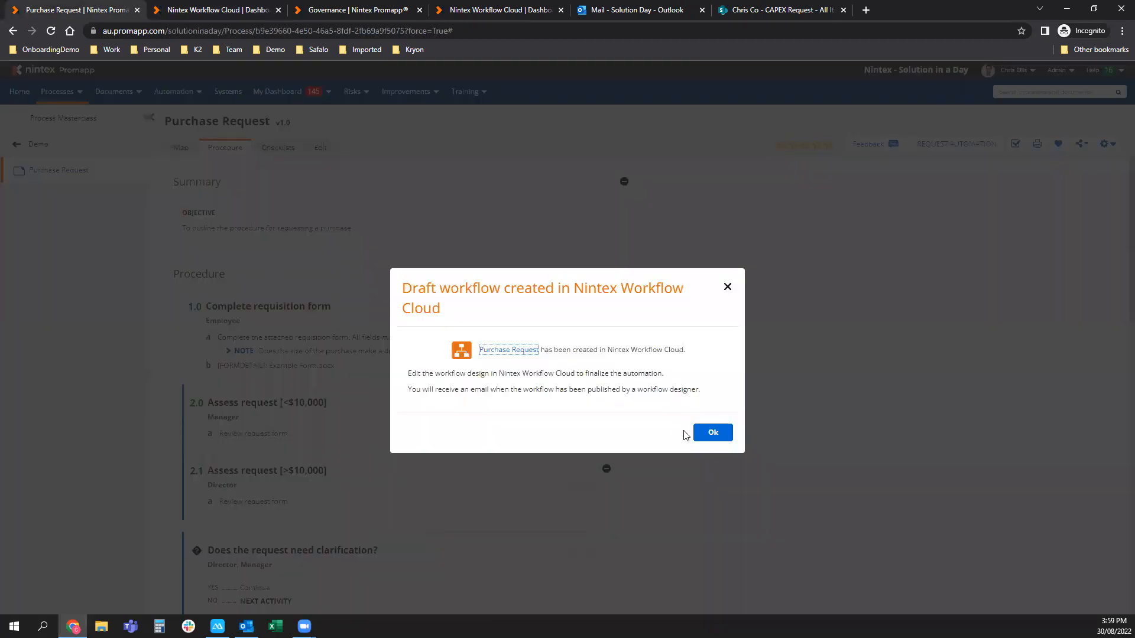
Dismiss the Draft workflow created message and review the In Progress v1.1 procedure.
left_click(714, 431)
scroll(381, 317, "down", 5)
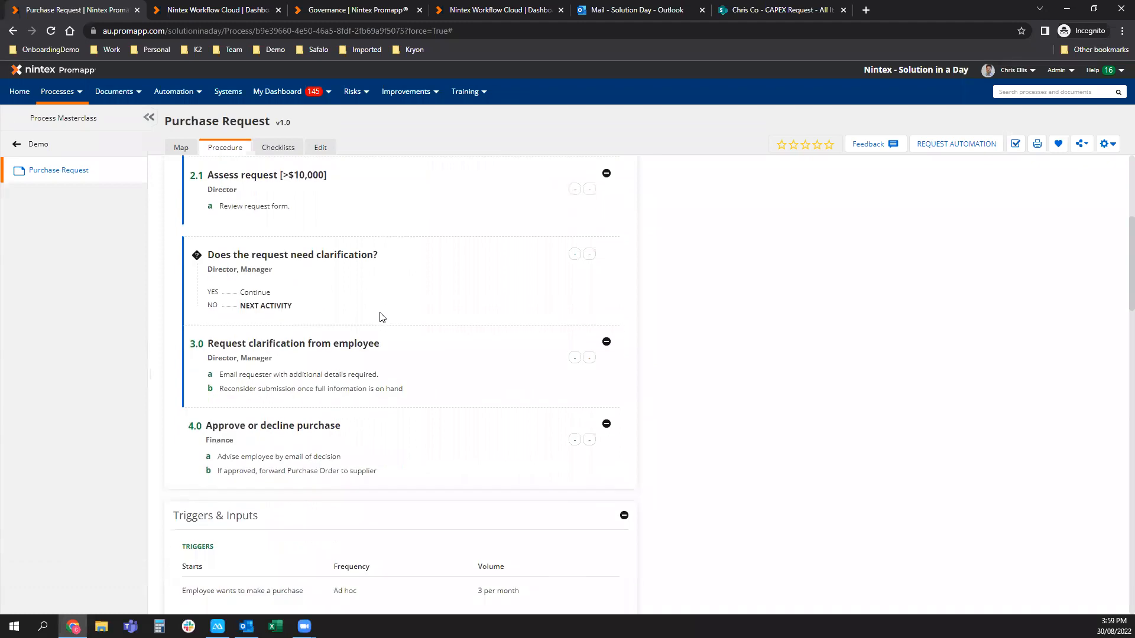
scroll(539, 379, "down", 2)
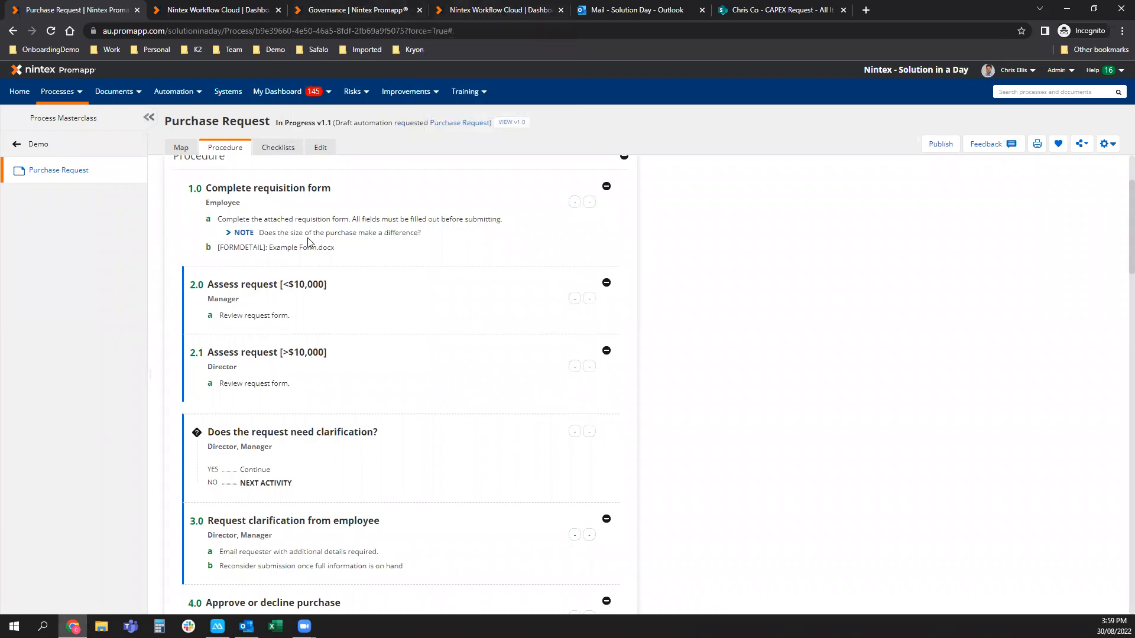
left_click(464, 15)
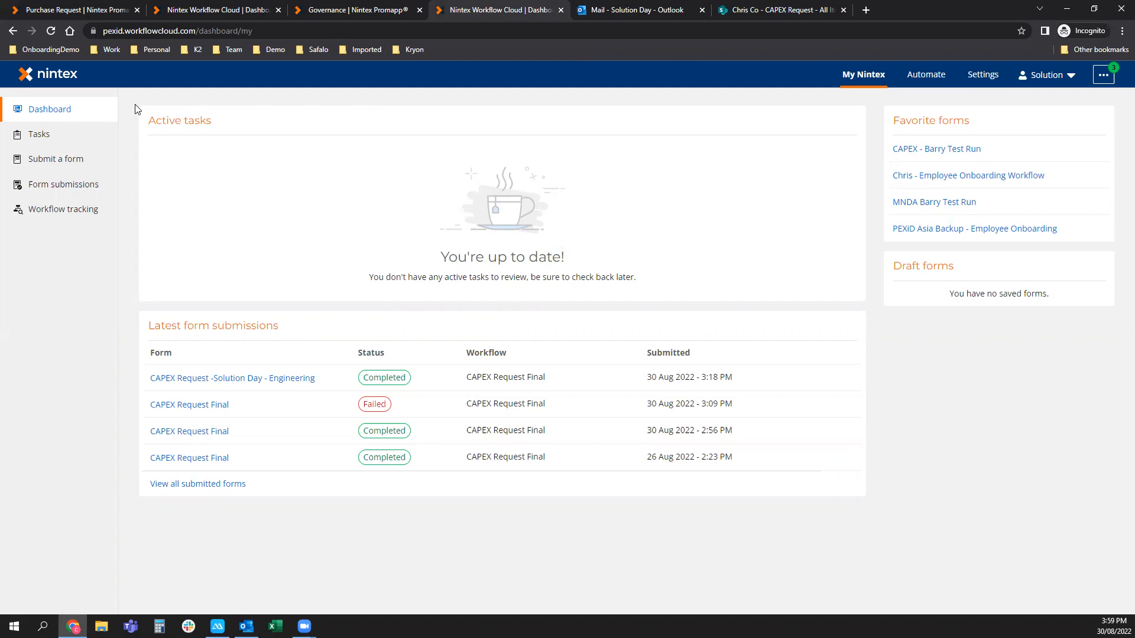
Preview CAPEX Request Final from Submit a form, then open it in a new browser tab.
left_click(71, 160)
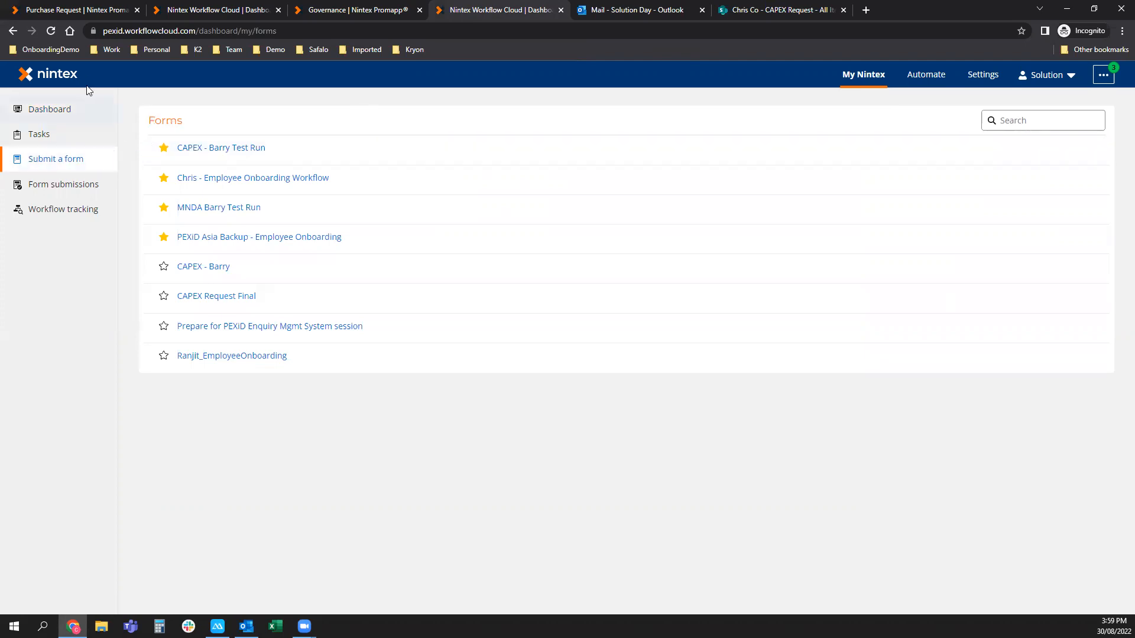
left_click(140, 33)
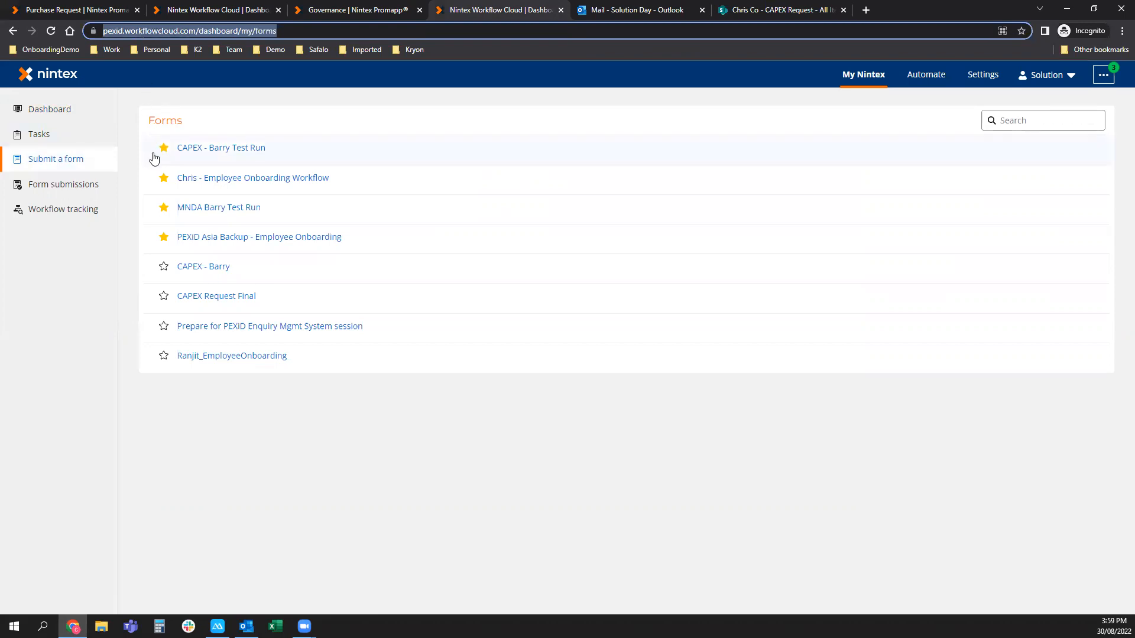
left_click(202, 299)
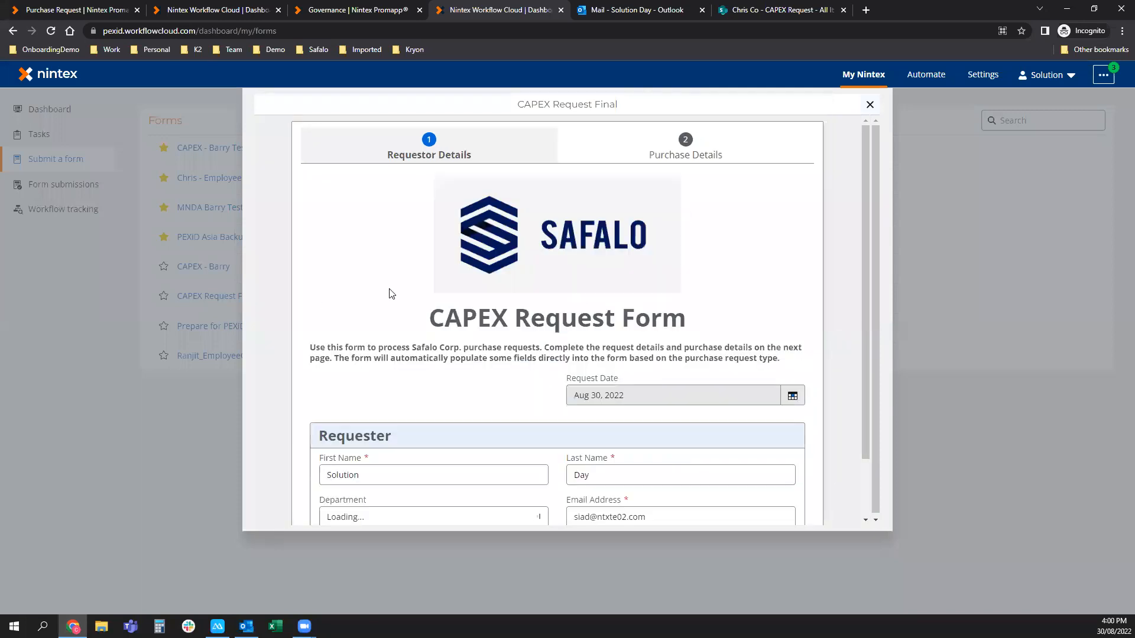
left_click(869, 104)
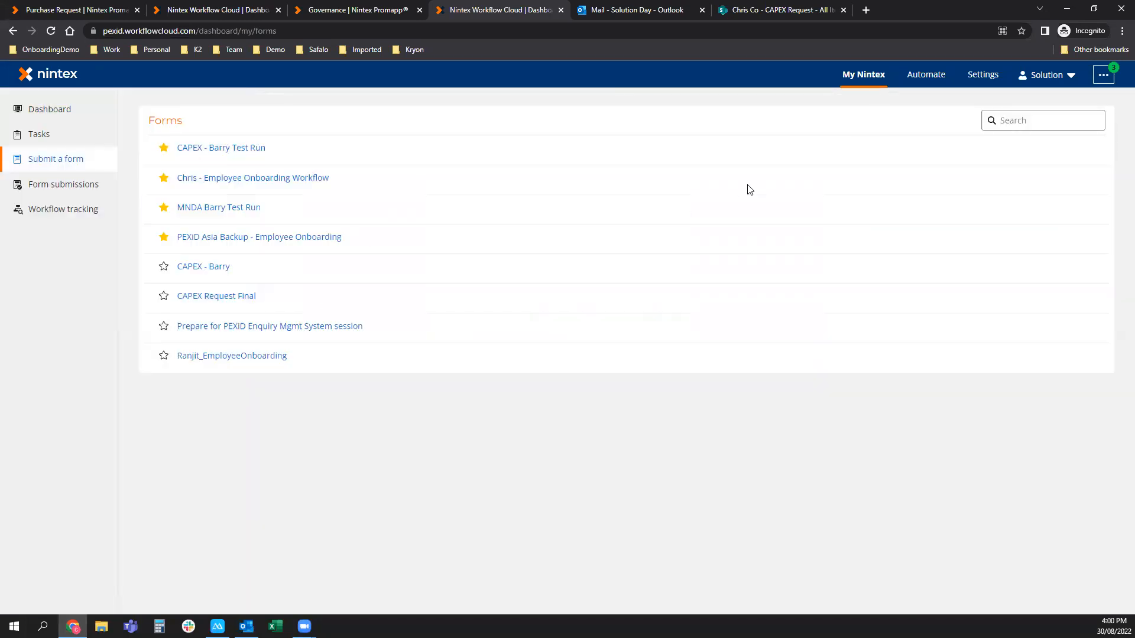
right_click(235, 300)
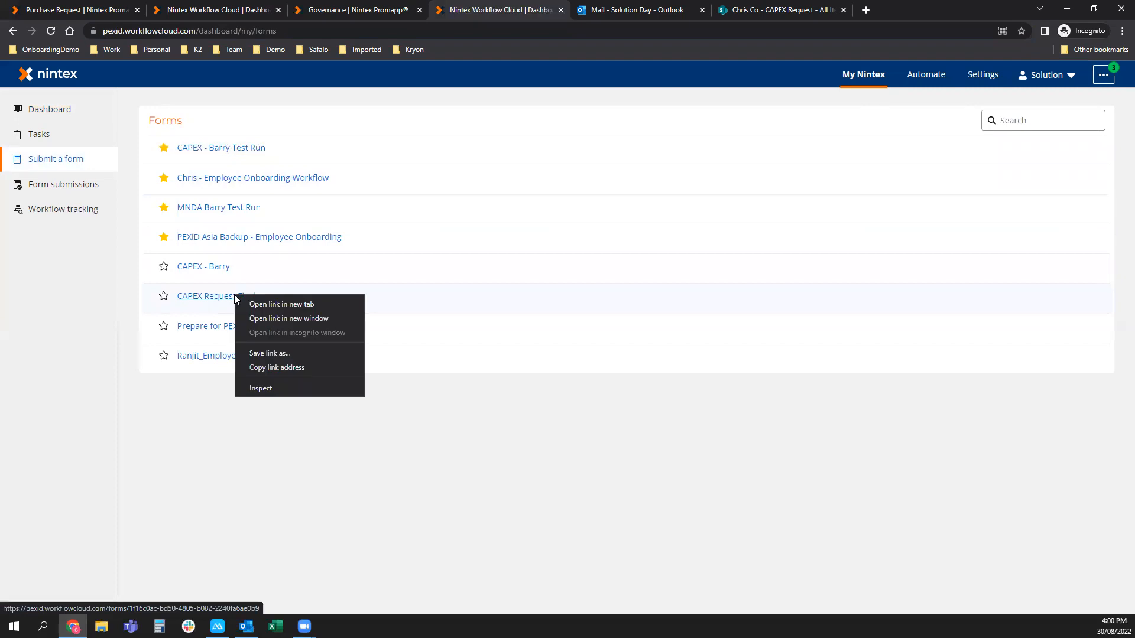
left_click(241, 299)
Show the CAPEX Request Form tab with the mirrored phone window beside the browser.
left_click(597, 9)
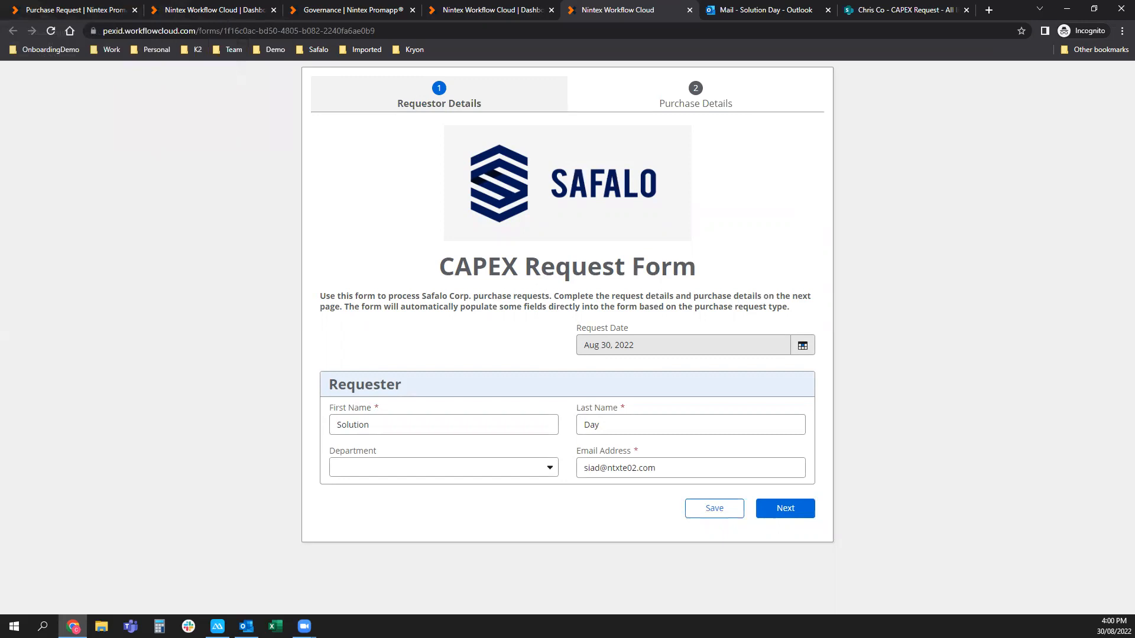
left_click_drag(0, 37, 123, 47)
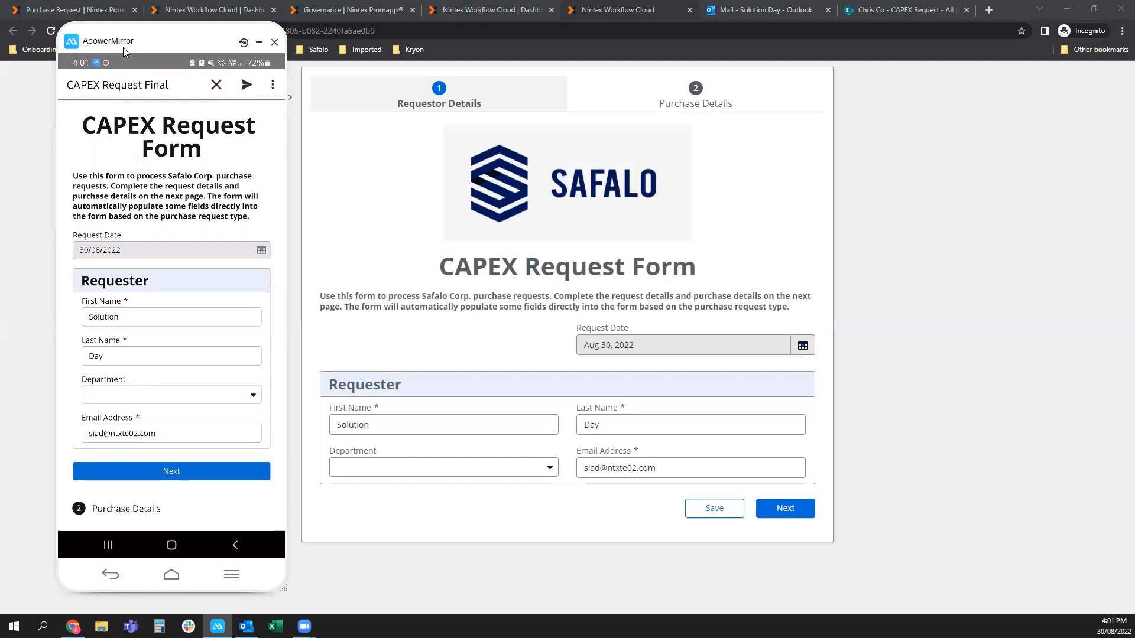
Dismiss the mirrored phone so only the browser's CAPEX Request Form remains.
left_click(959, 256)
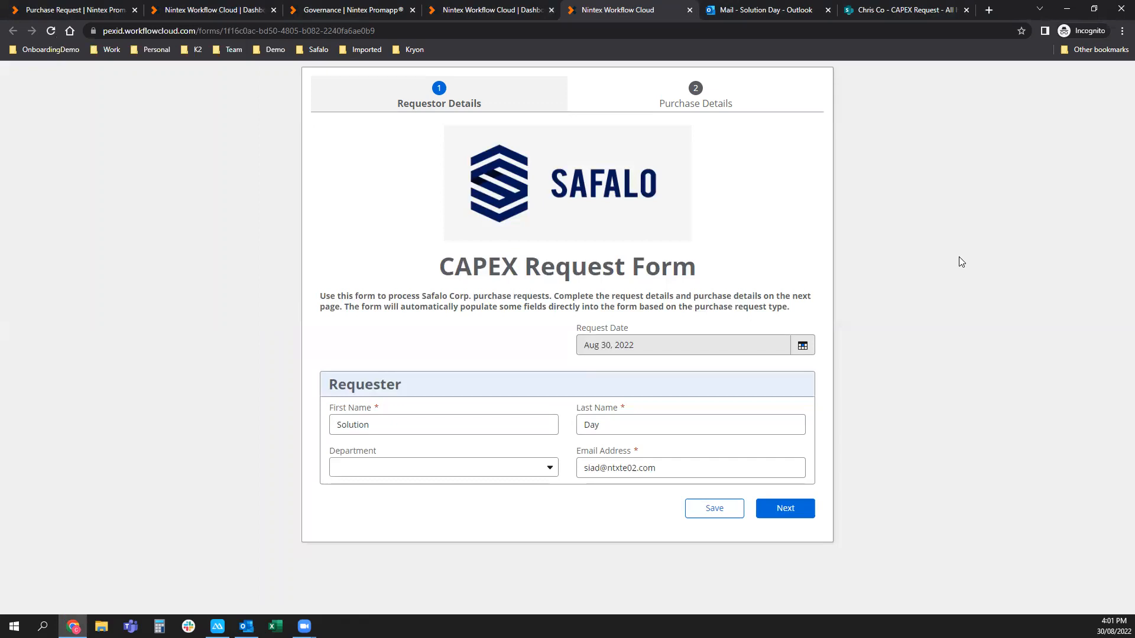
Set the Department to Executive and advance to the Purchase Details page.
left_click(438, 429)
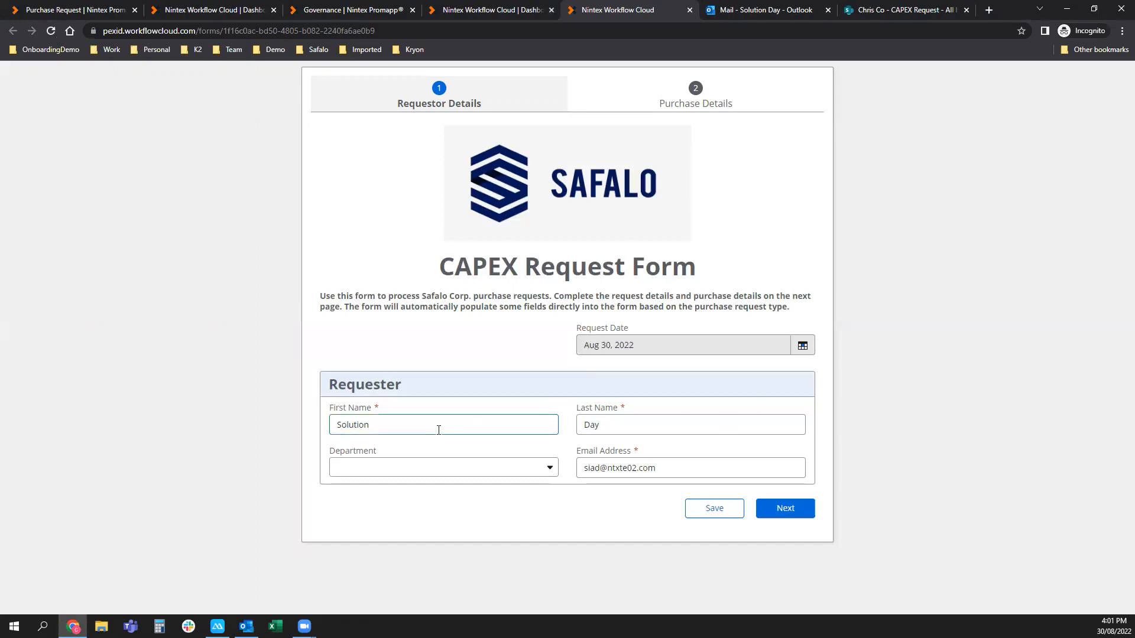
left_click(394, 467)
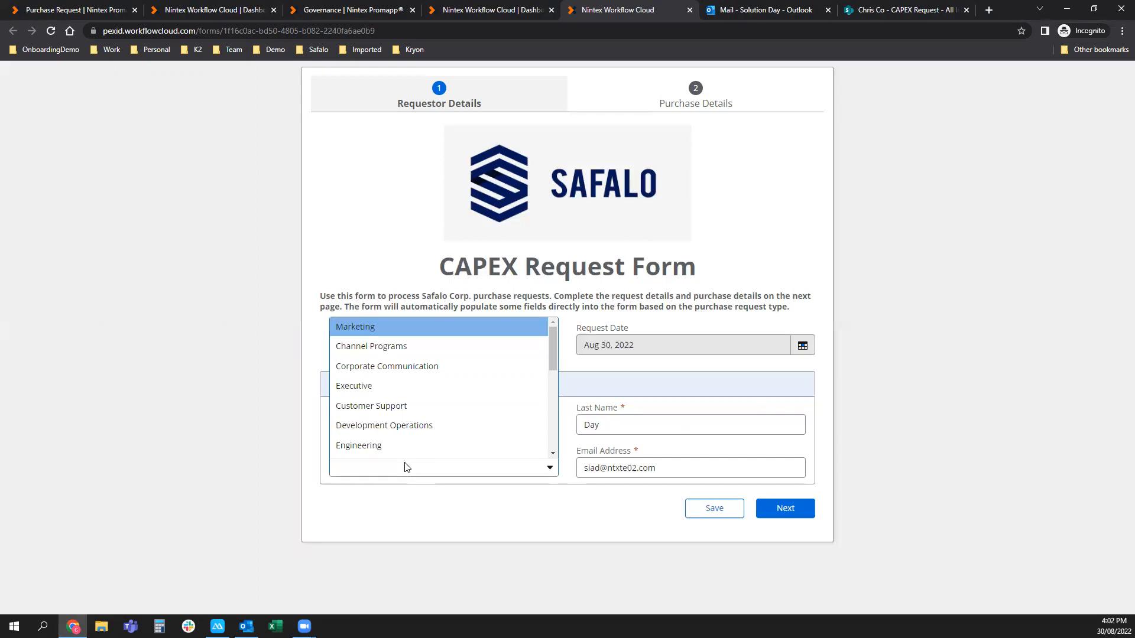
left_click(392, 389)
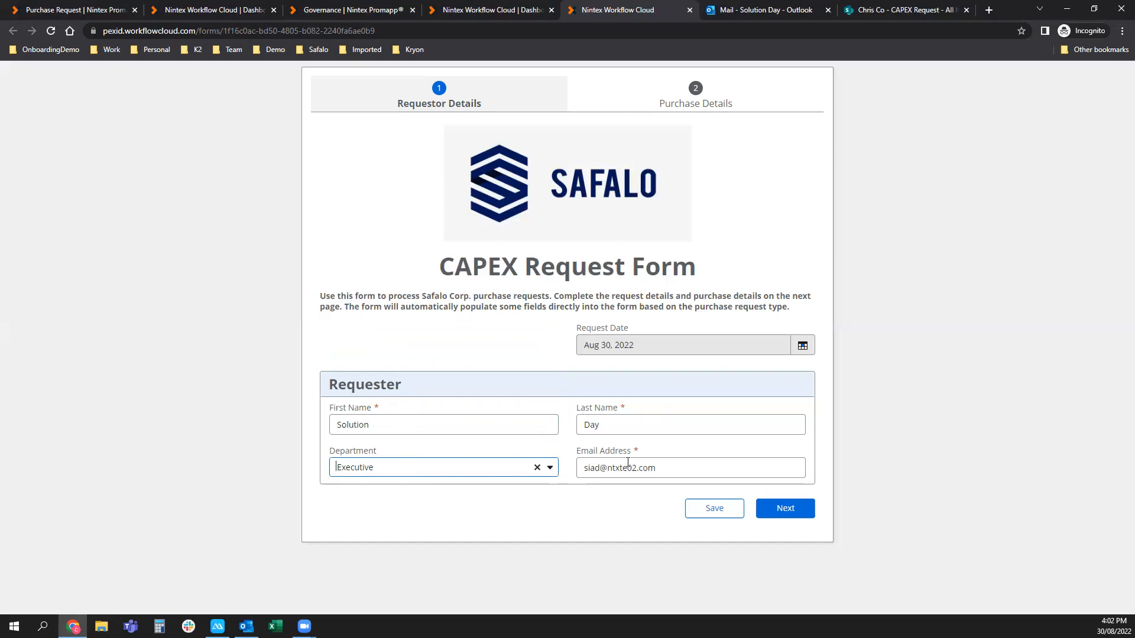
left_click(778, 518)
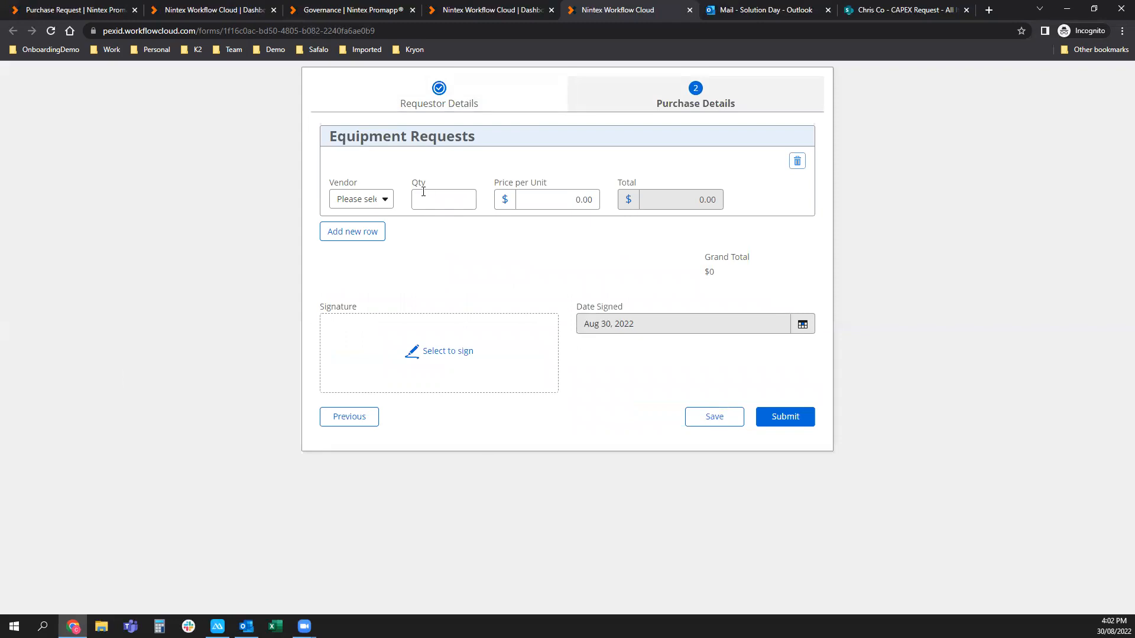
left_click(371, 201)
Fill the first item row: vendor Dell, quantity 20, price 1000.
left_click(355, 223)
left_click(449, 188)
type("20")
key("Tab")
type("1000")
left_click(743, 275)
Add a second row for Microsoft, quantity 20 at 1000, bringing the total to $40000.
left_click(342, 234)
left_click(367, 267)
left_click(362, 307)
left_click(442, 270)
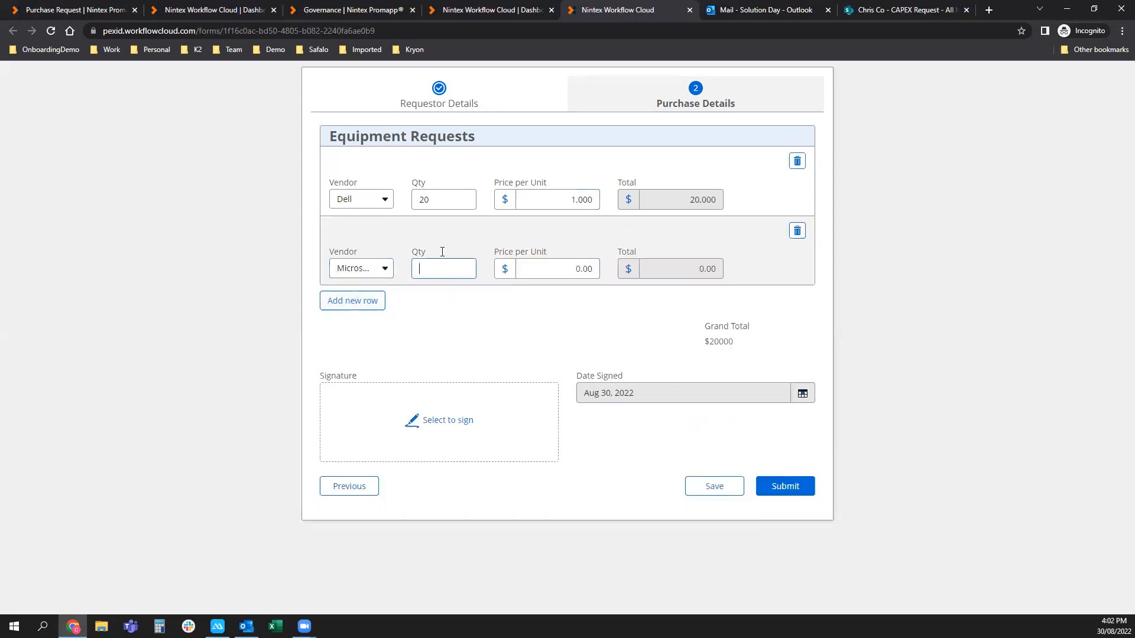
type("20")
key("Tab")
type("1000")
left_click(534, 311)
Draw and accept a signature on the form, then submit the CAPEX request.
left_click(65, 11)
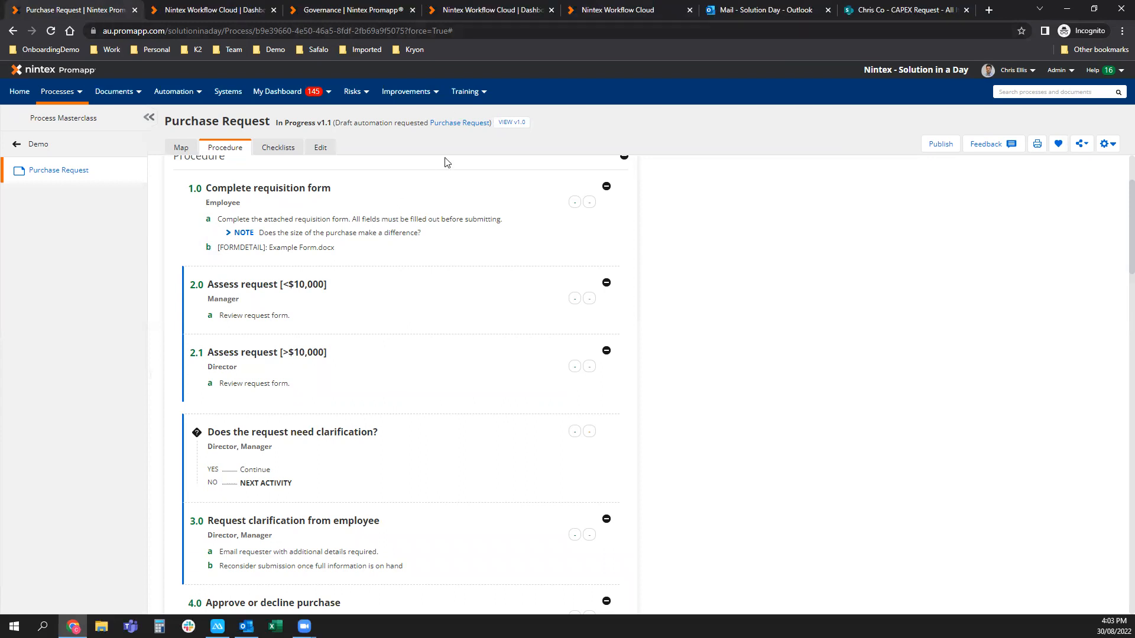
left_click(603, 11)
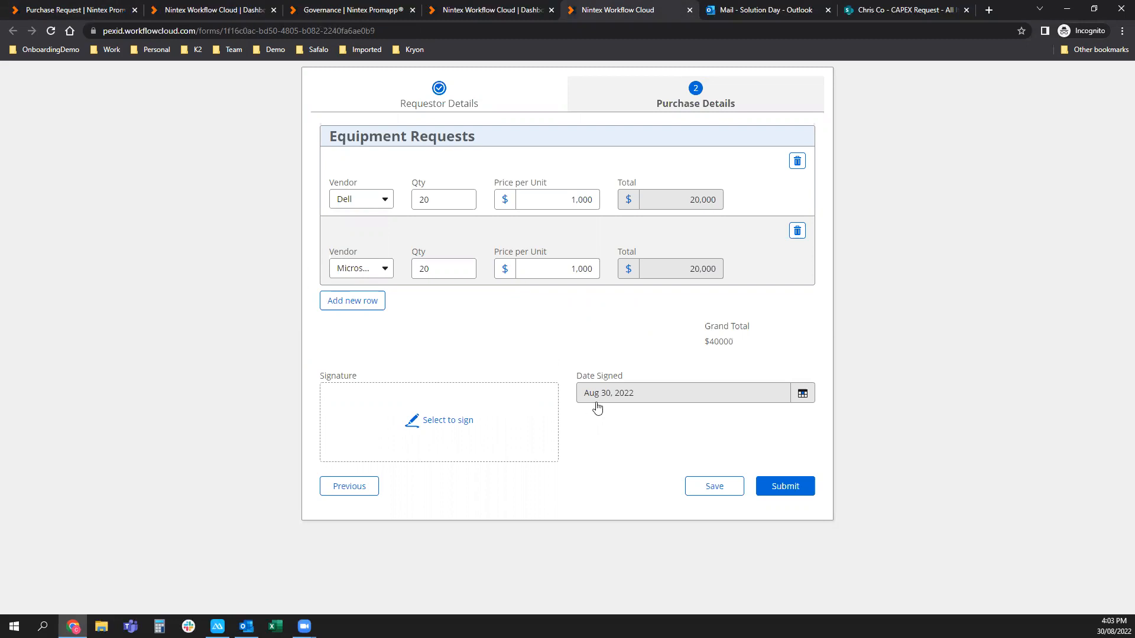
left_click(416, 420)
mouse_move(435, 279)
left_mouse_down()
mouse_move(370, 299)
mouse_move(485, 295)
mouse_move(578, 356)
mouse_move(735, 361)
left_mouse_up()
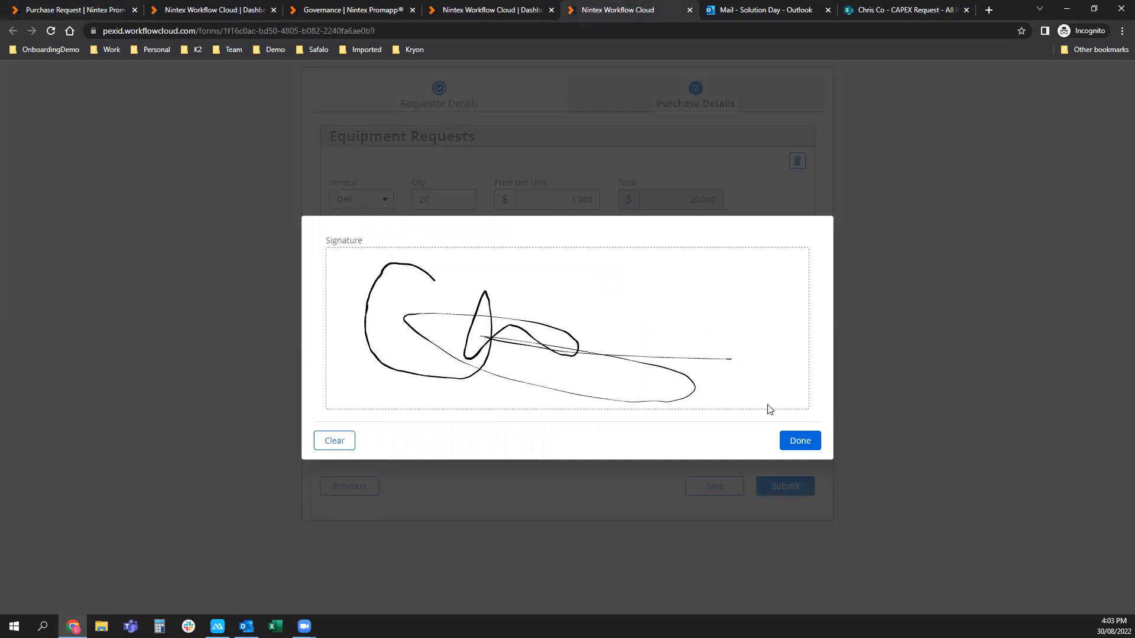
left_click(800, 441)
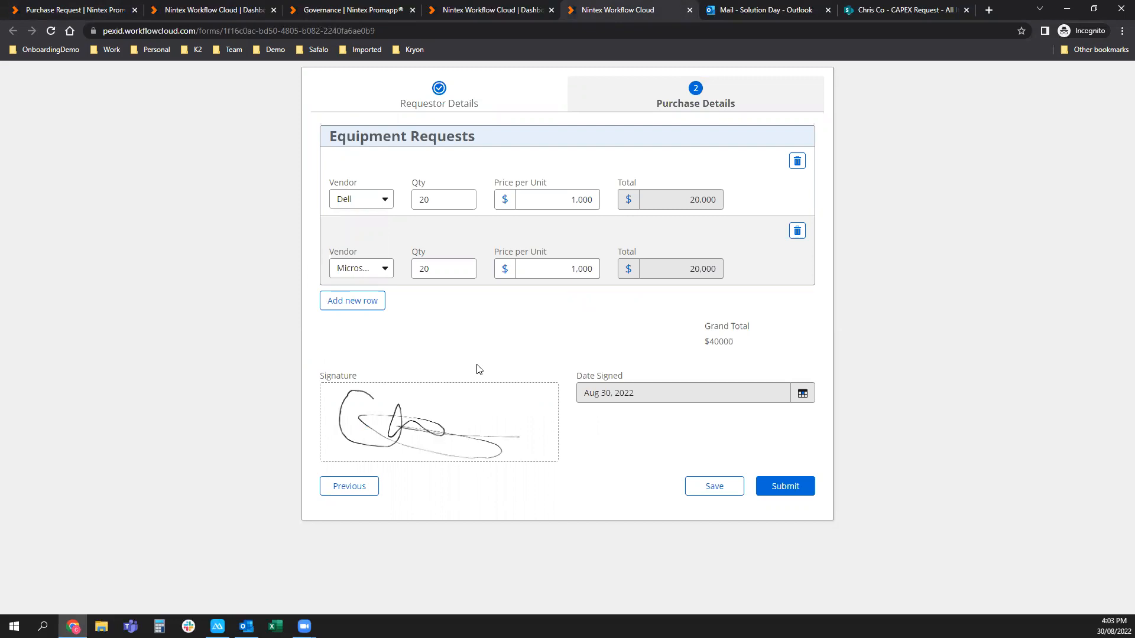
left_click(794, 495)
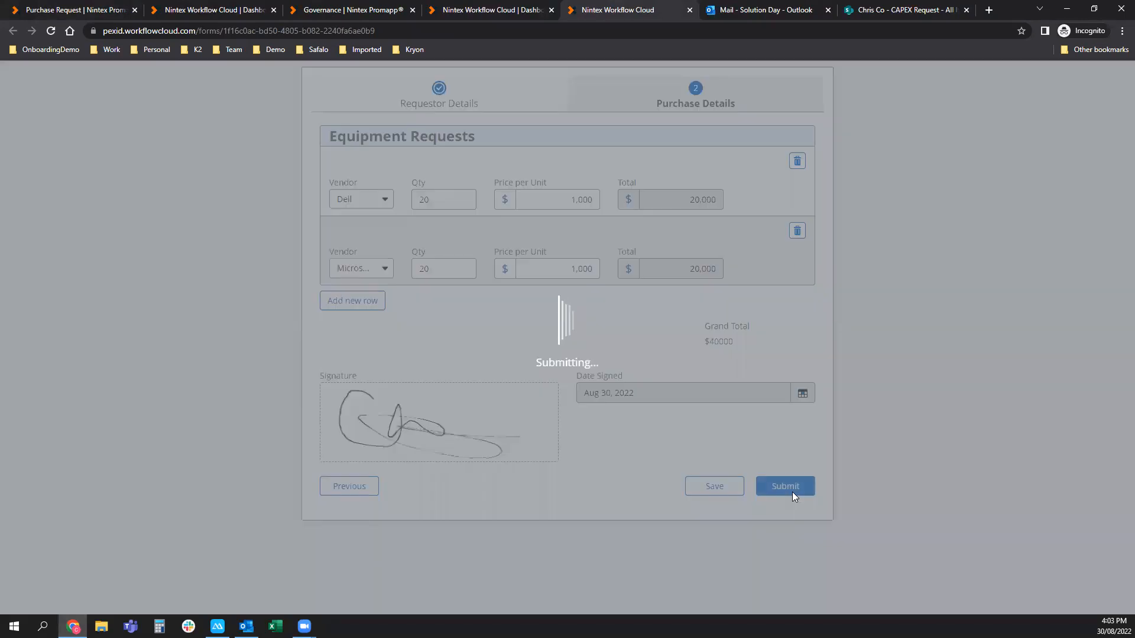
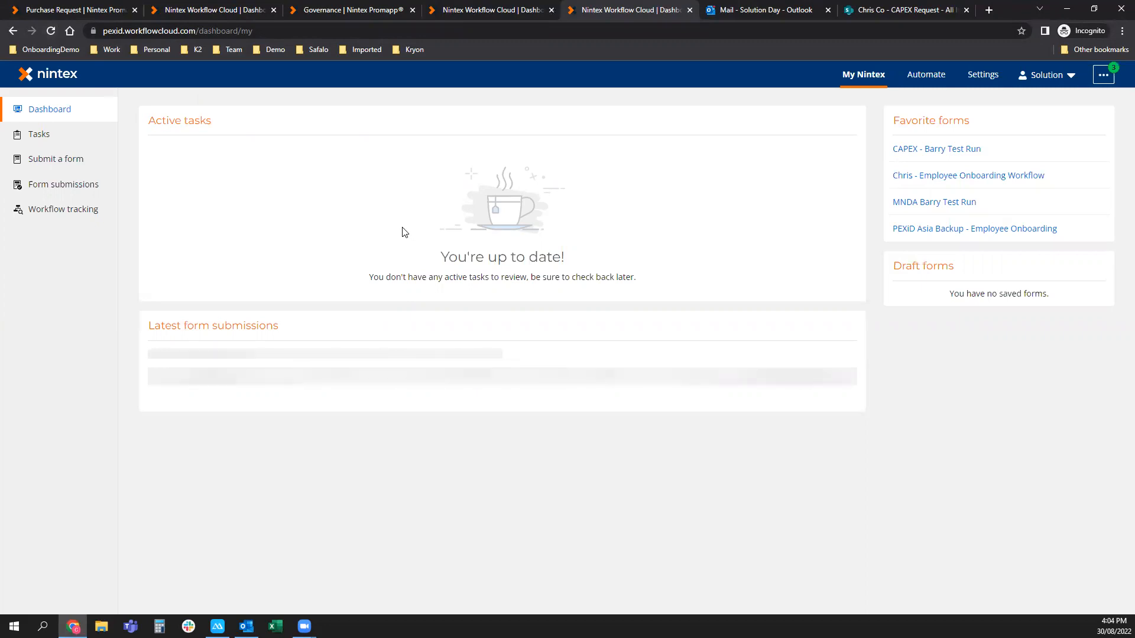
Reload the dashboard to show the running Executive CAPEX submission, then go to Outlook.
left_click(51, 31)
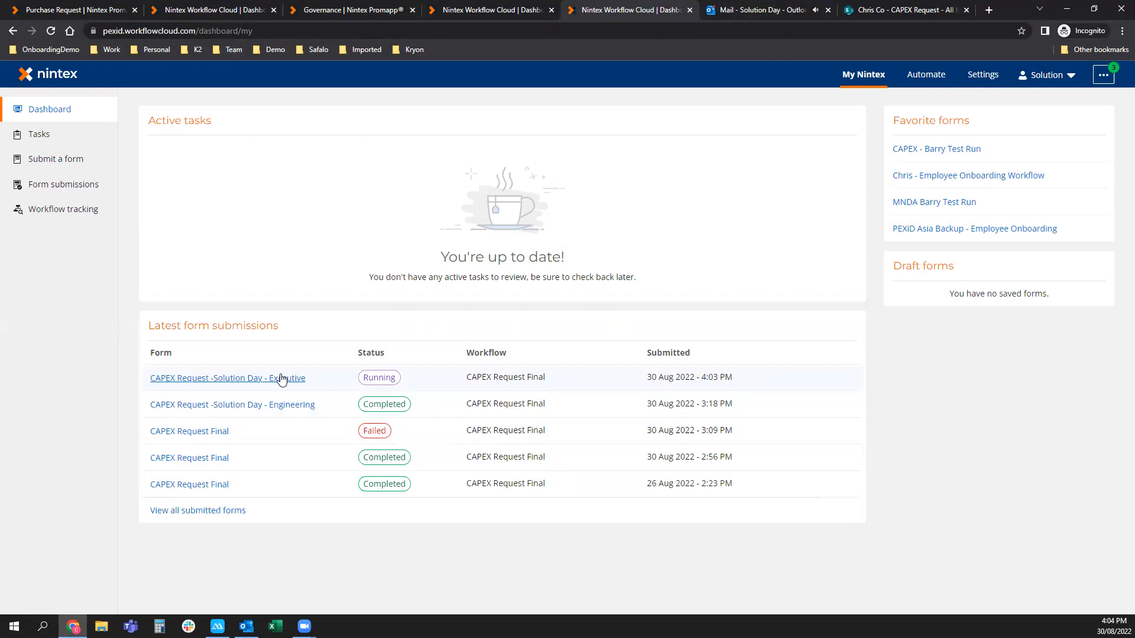
left_click(766, 7)
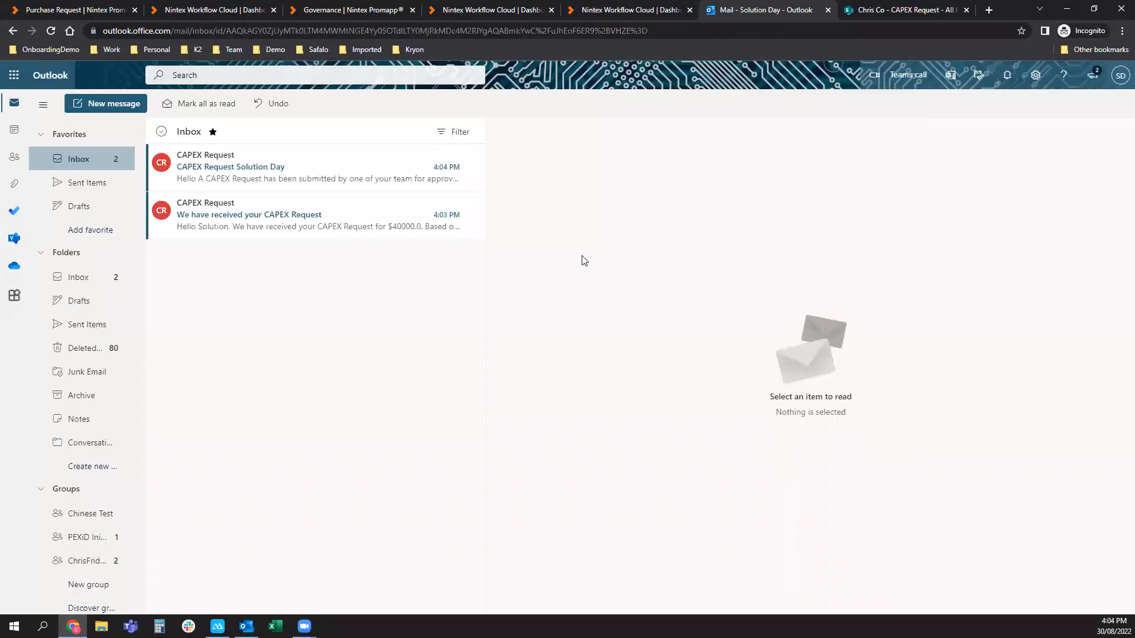
Launch Nintex Mobile on the mirrored phone and discard the open CAPEX form.
left_click(217, 626)
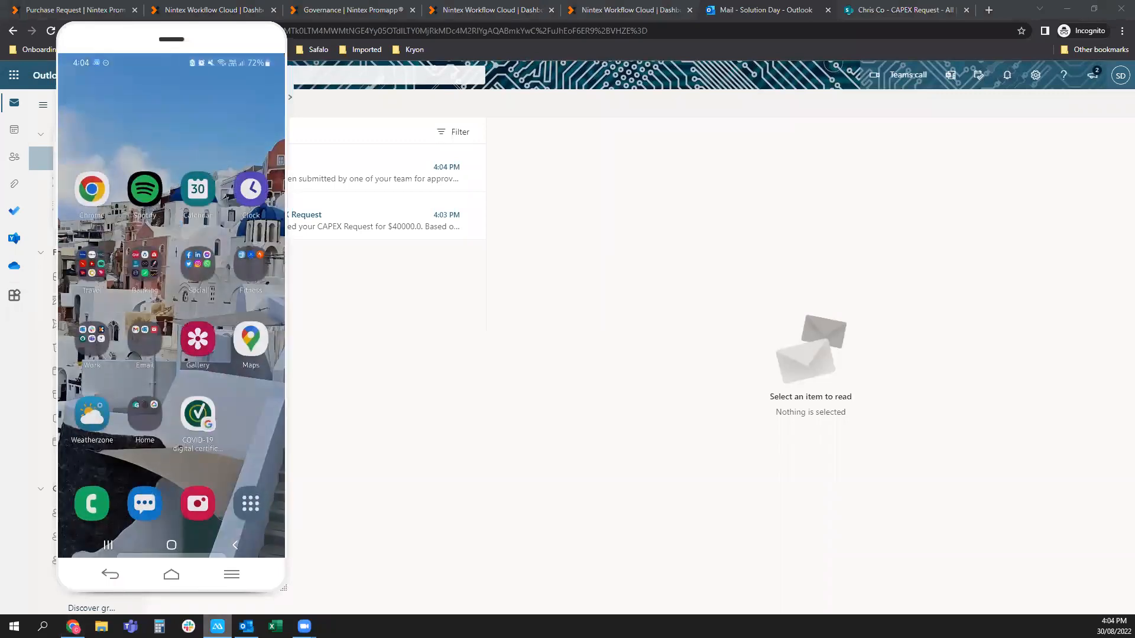
left_click(91, 339)
left_click(233, 252)
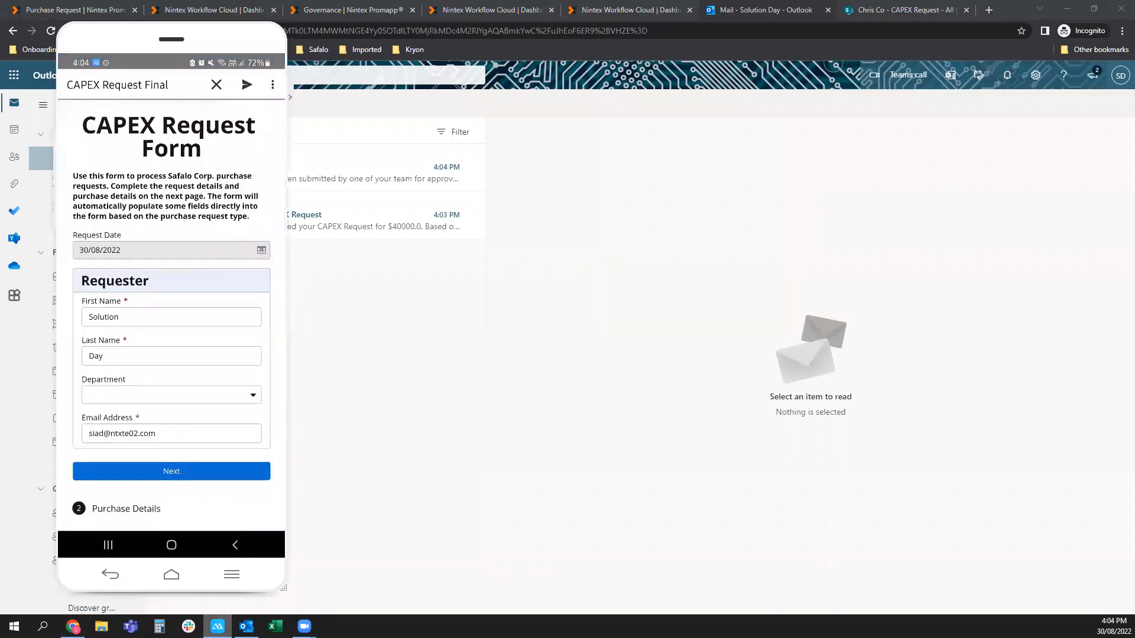
left_click(217, 84)
left_click(157, 323)
Open the new CAPEX Request task from the app's Tasks list, then return to Outlook.
left_click(73, 84)
left_click(74, 85)
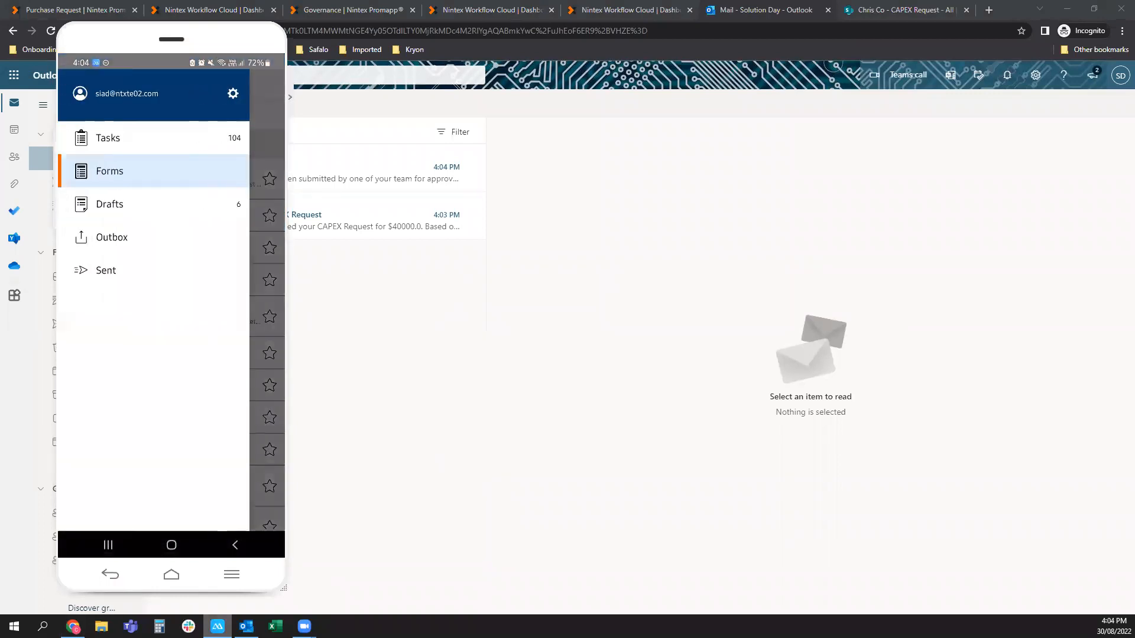
left_click(118, 137)
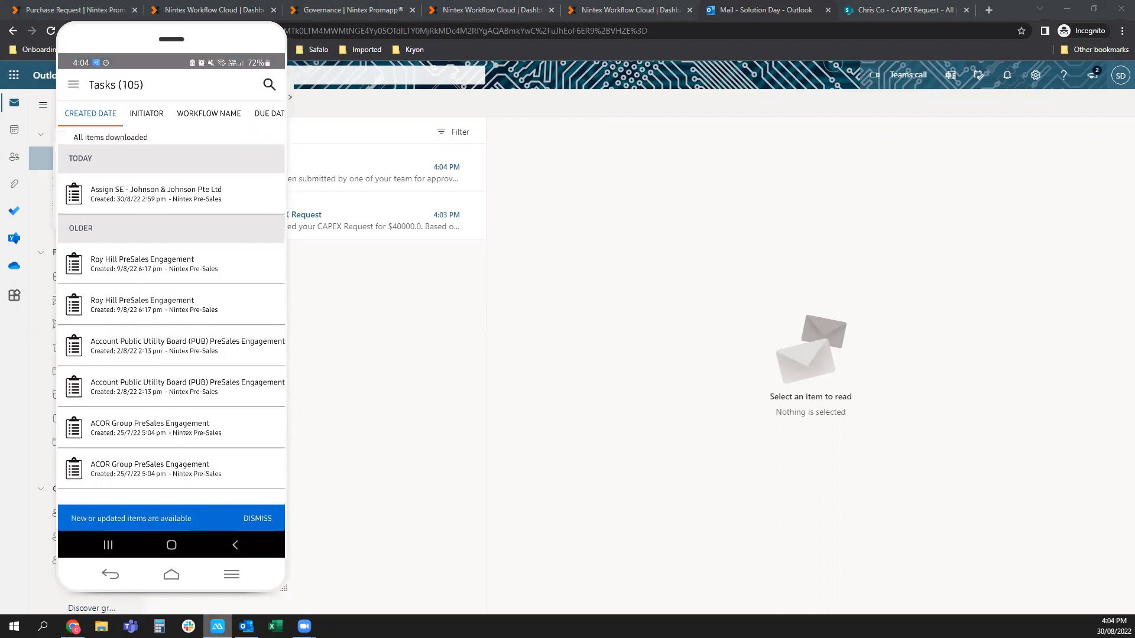
left_click(171, 199)
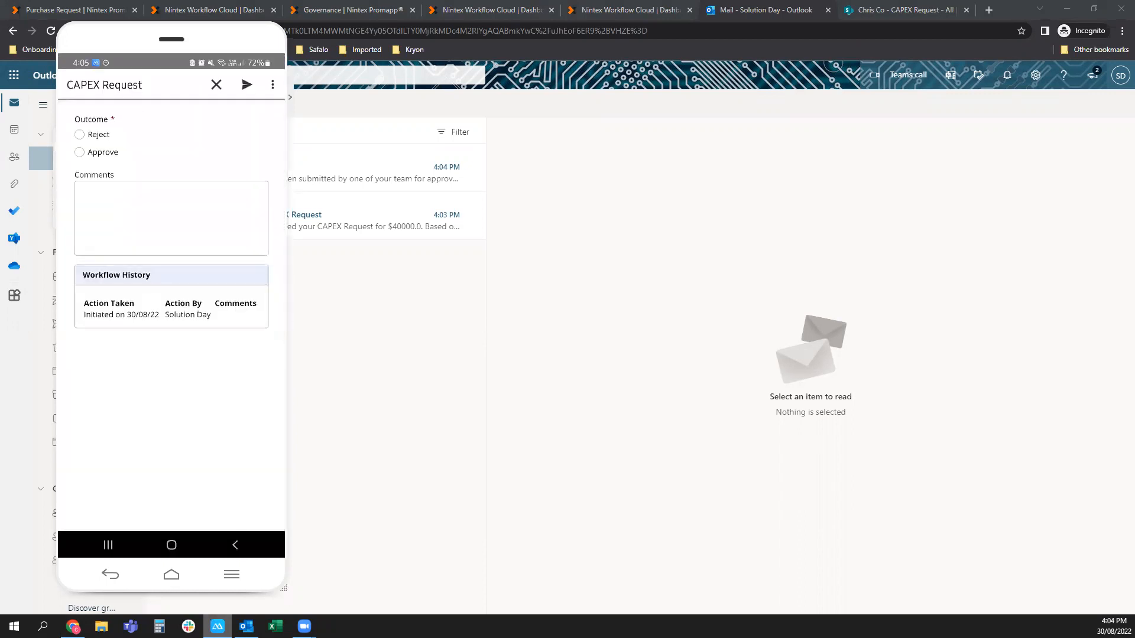
left_click(403, 440)
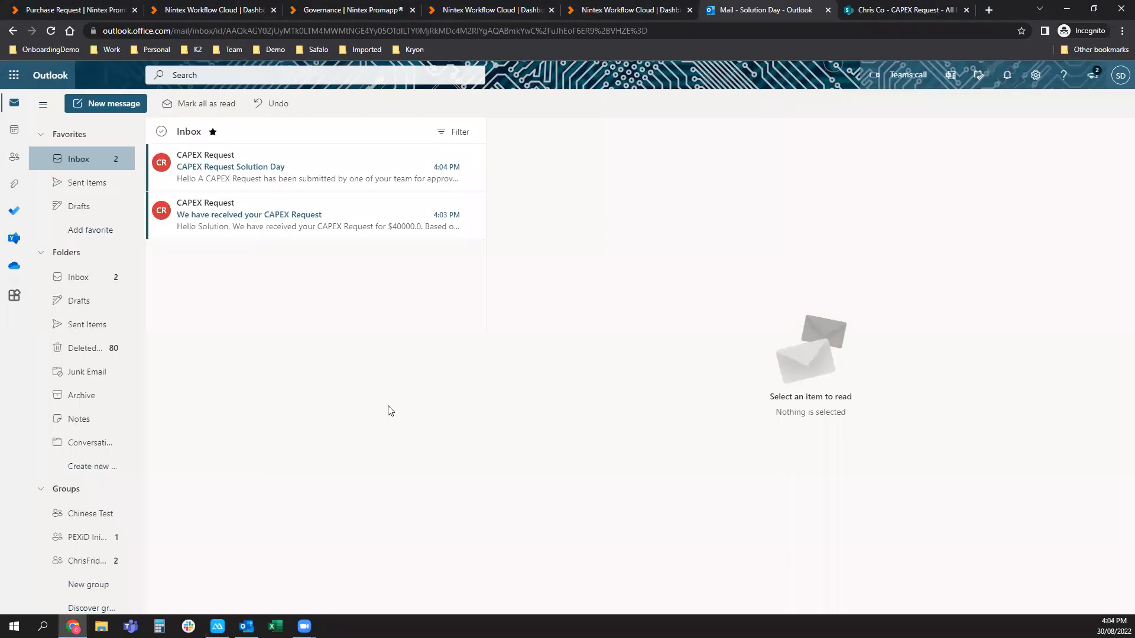
Read the CAPEX acknowledgement ($40000.0) and Solution Day emails, following the approval link to My Nintex.
left_click(304, 203)
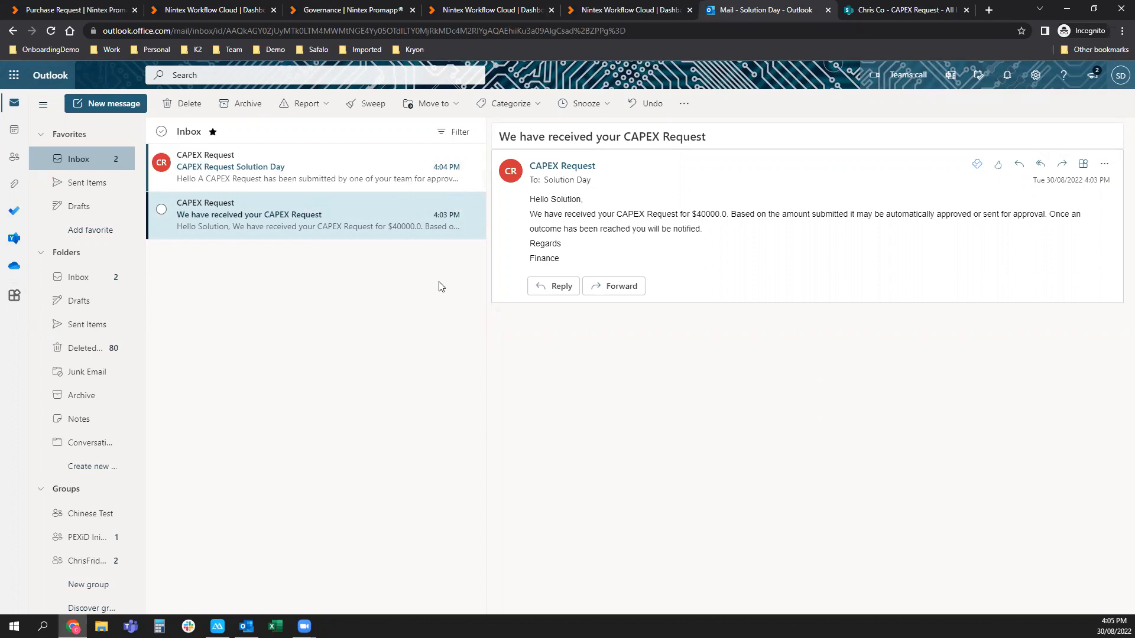
left_click_drag(552, 199, 582, 200)
left_click_drag(696, 215, 726, 215)
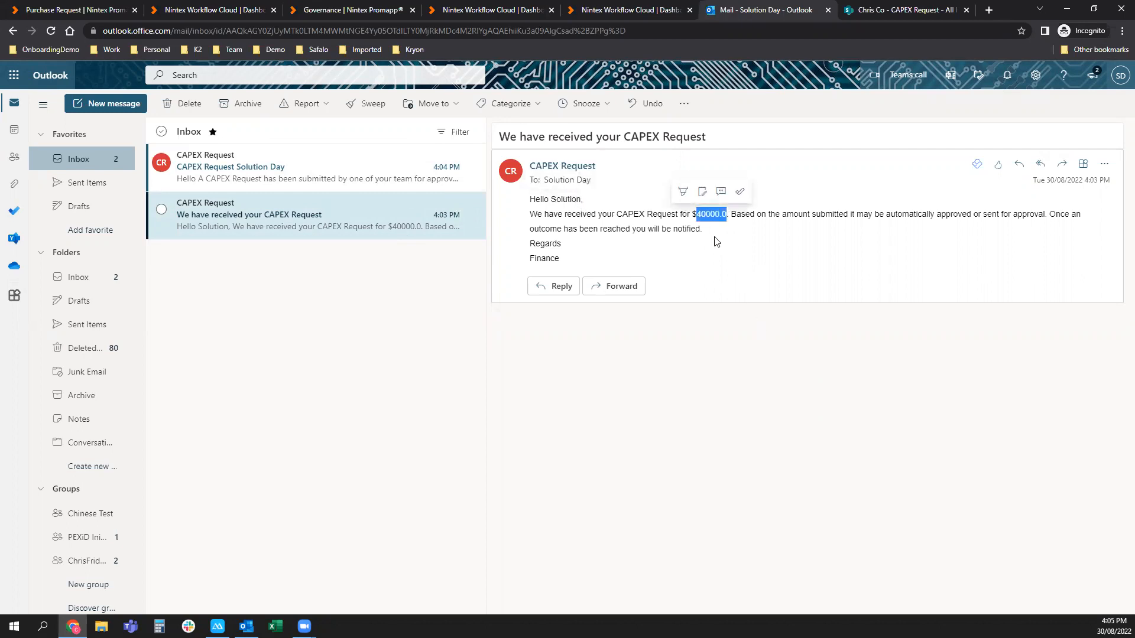
left_click(568, 261)
left_click(316, 164)
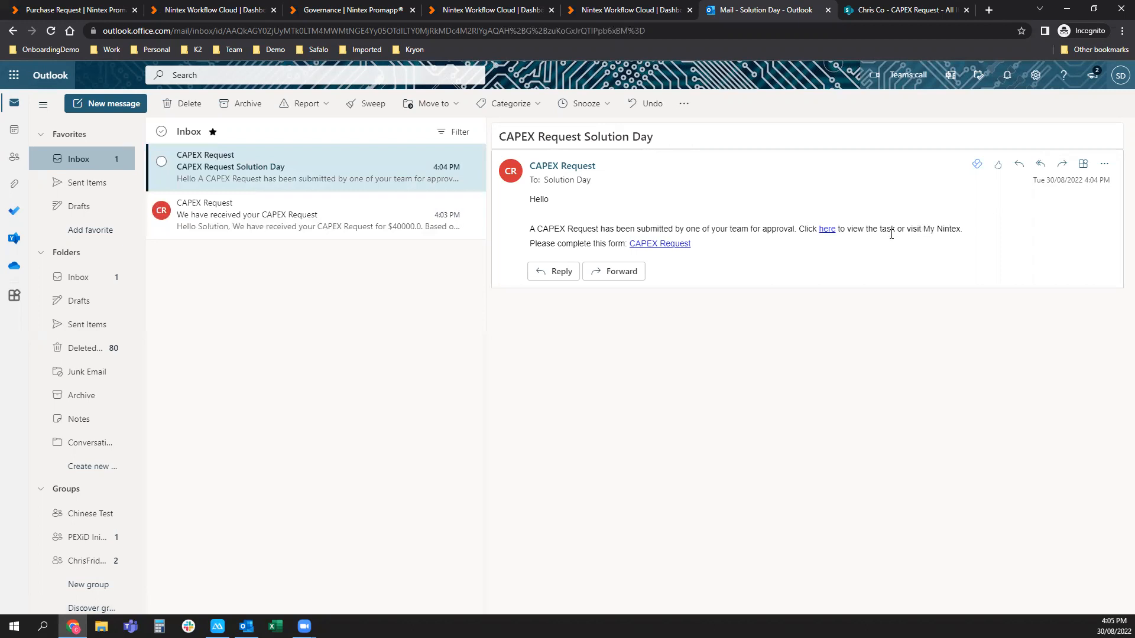
left_click(825, 231)
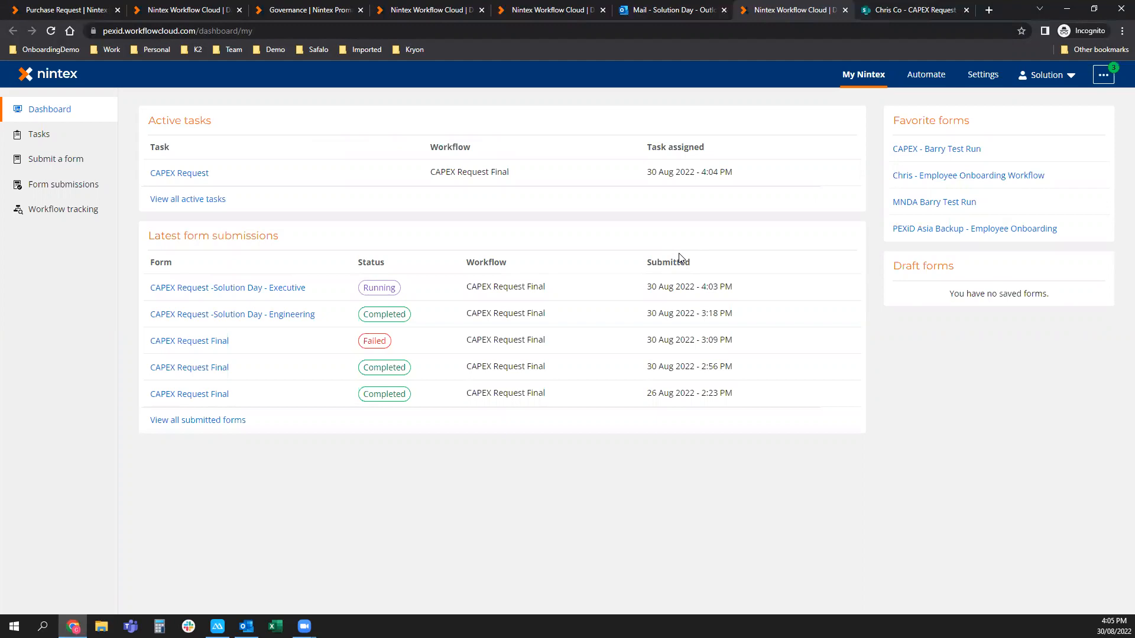
Open the CAPEX Request task and review its Requestor and Purchase Details form pages.
left_click(186, 176)
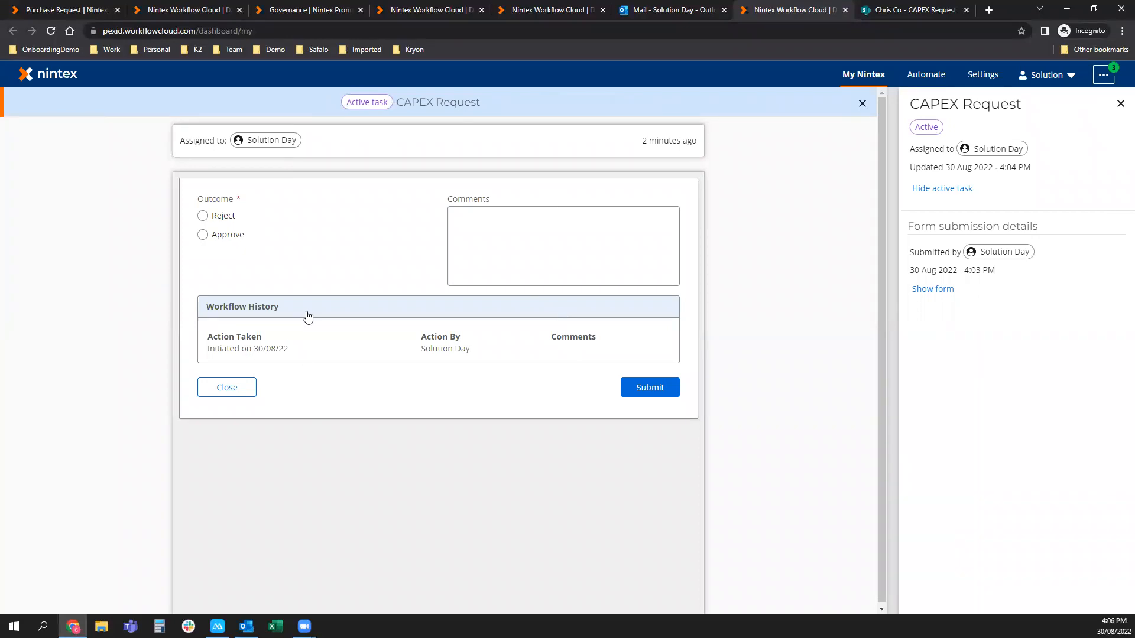
left_click(940, 290)
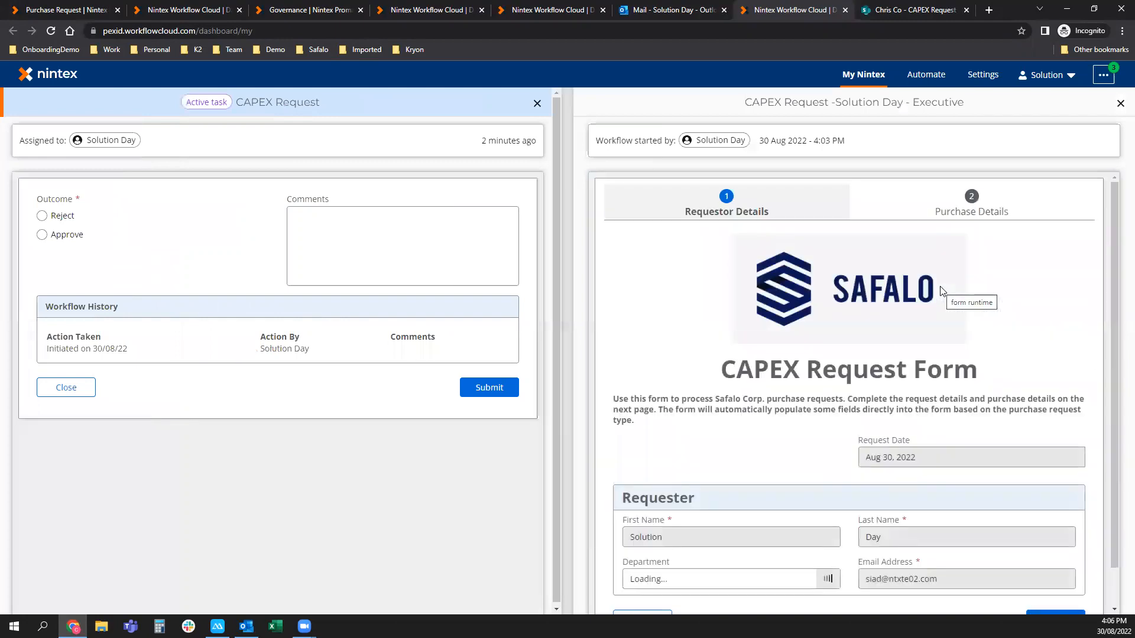
left_click(951, 221)
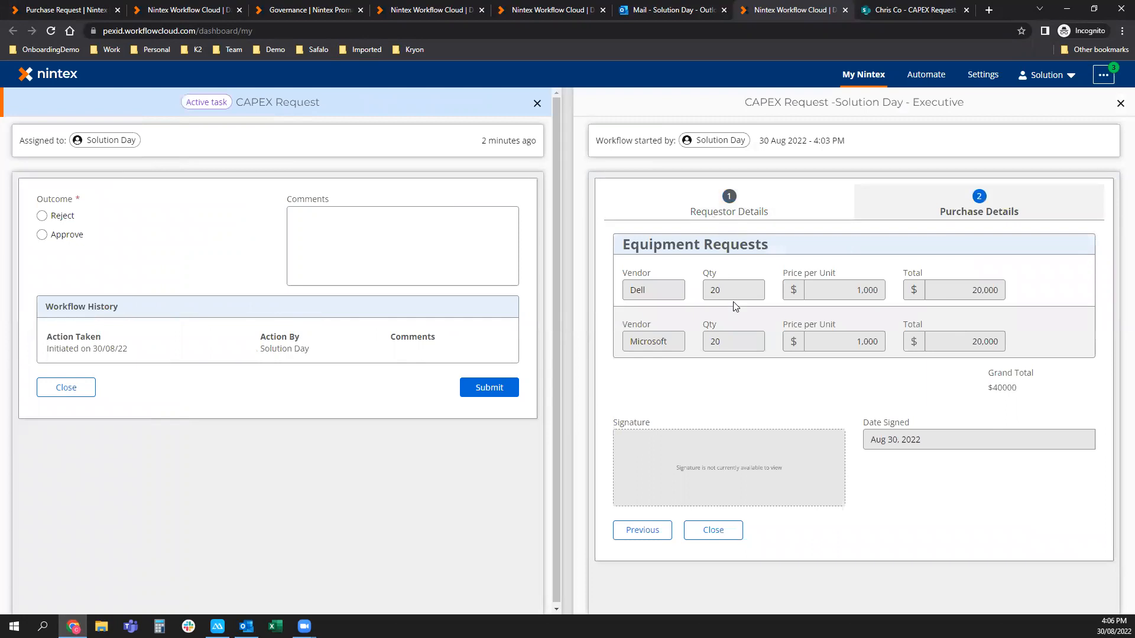
left_click(722, 216)
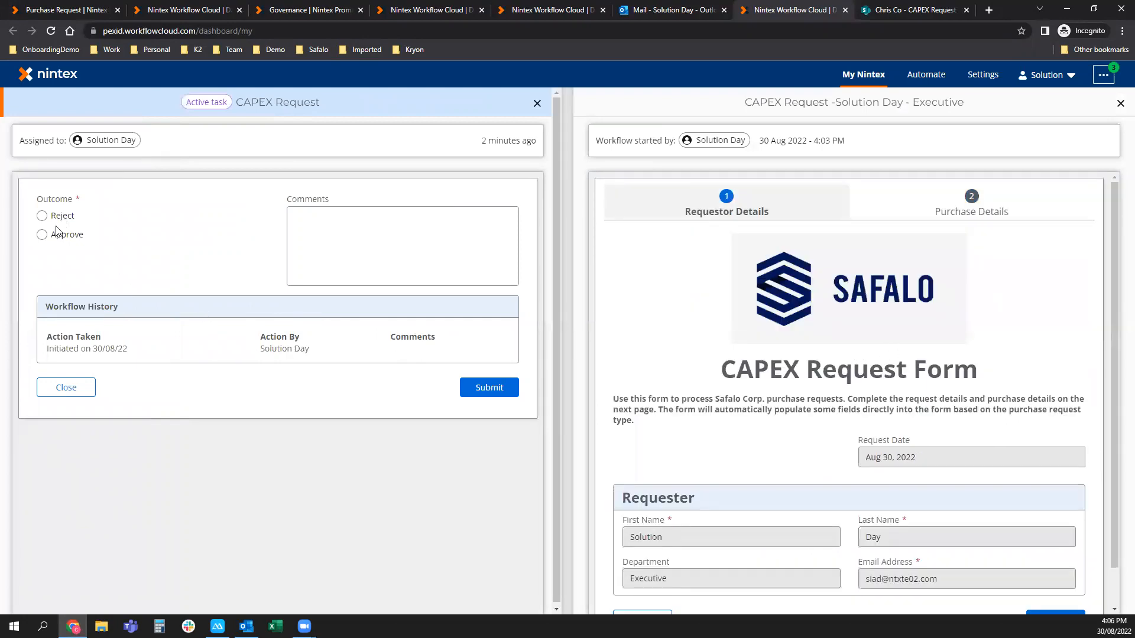
Approve the task with the comment 'Approving this request.' and submit it.
left_click(42, 235)
left_click(444, 255)
type("Approving this re")
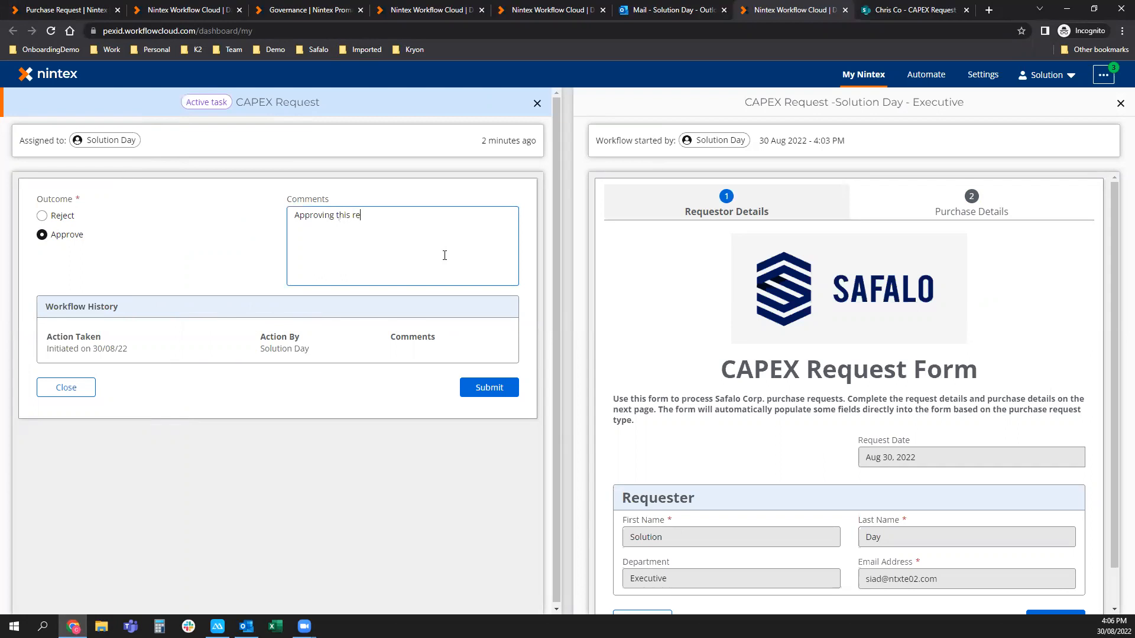
type("quest.")
left_click(60, 218)
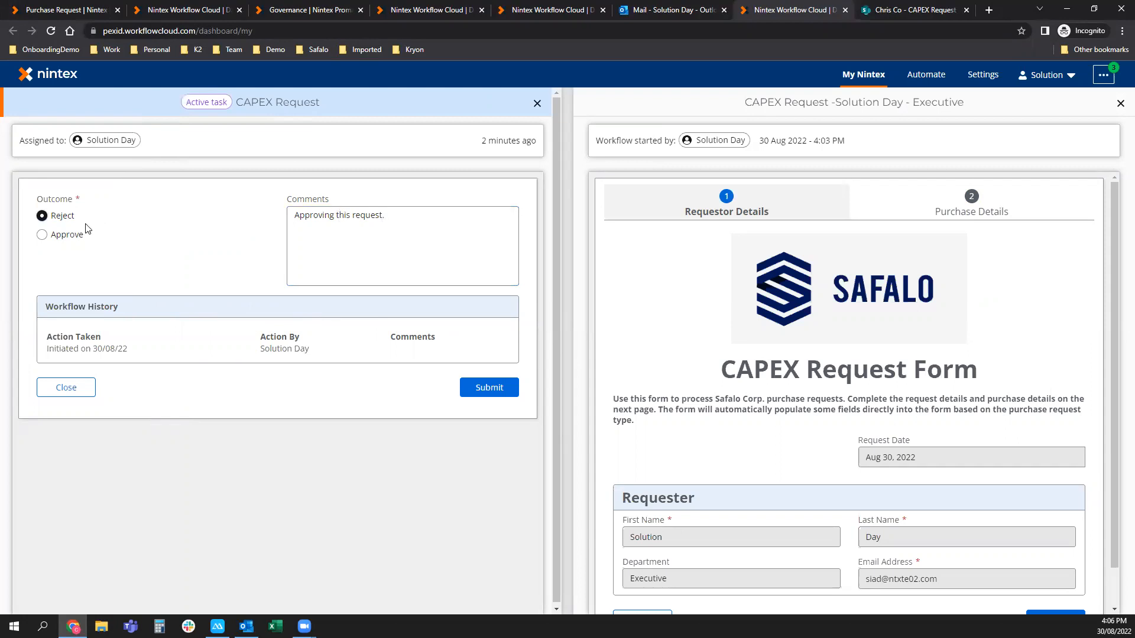
left_click(59, 236)
left_click(488, 387)
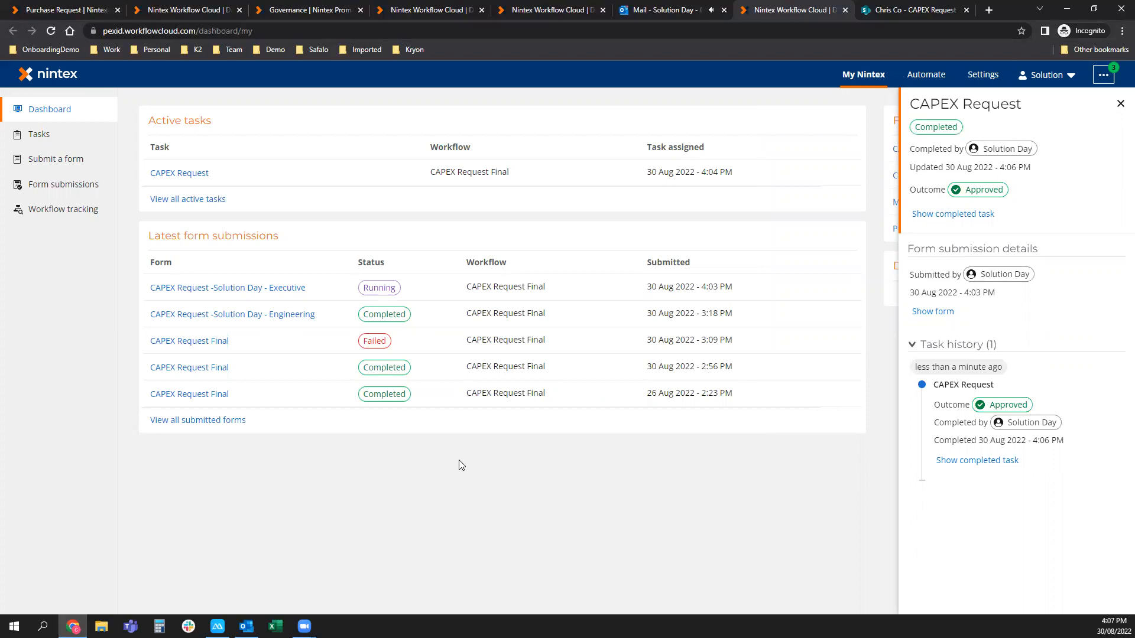
left_click(635, 15)
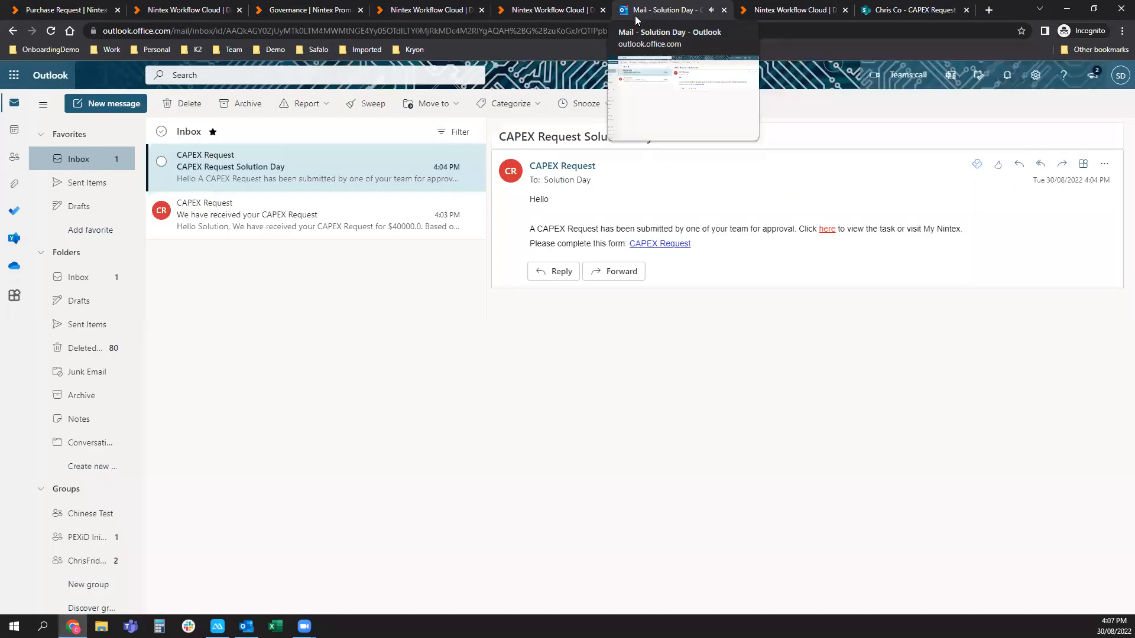
Open the 4:07 PM Finance CAPEX Request email and follow its CAPEX Request link.
left_click(351, 151)
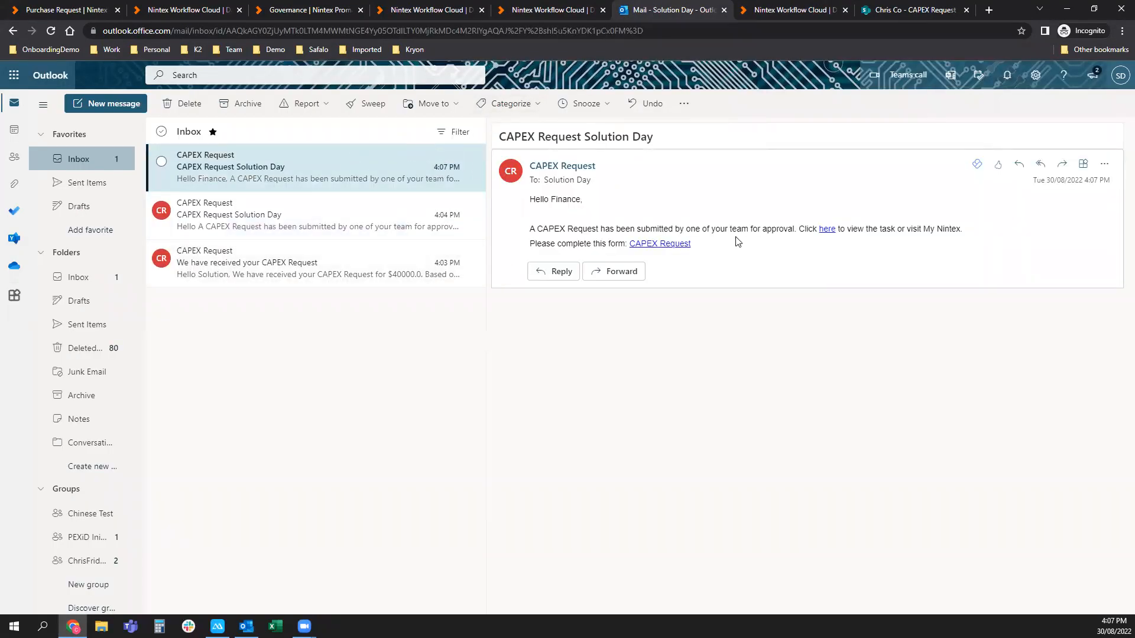
left_click(673, 245)
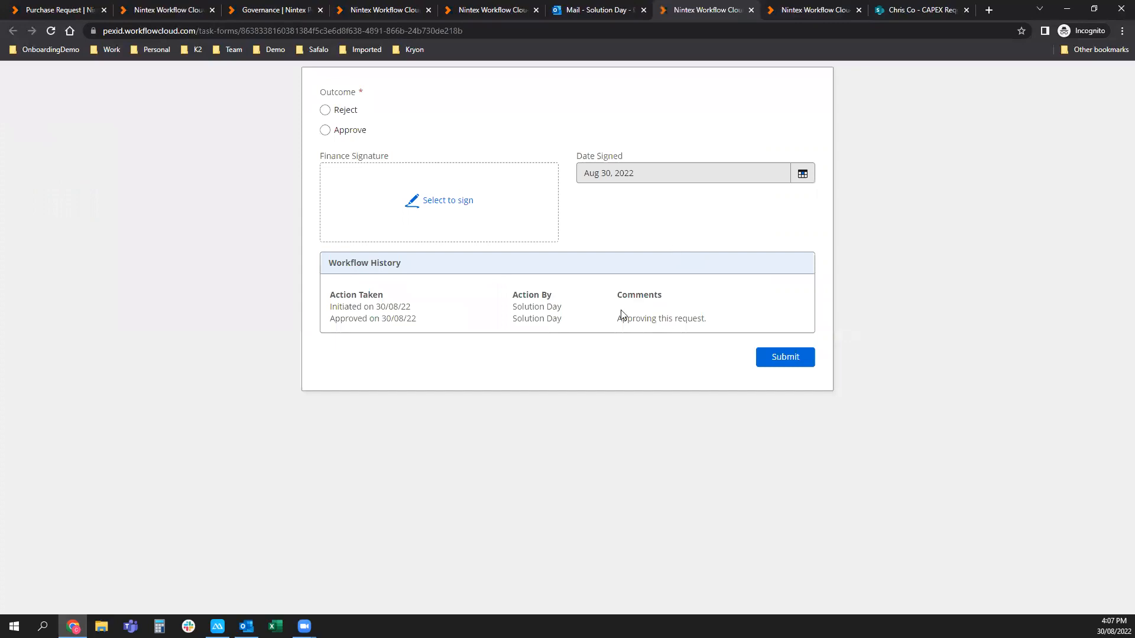
Approve the Finance task with a hand-drawn Finance Signature, submit it, and close the tab.
left_click_drag(704, 318, 585, 322)
left_click(350, 132)
left_click(438, 198)
left_click_drag(490, 273, 475, 347)
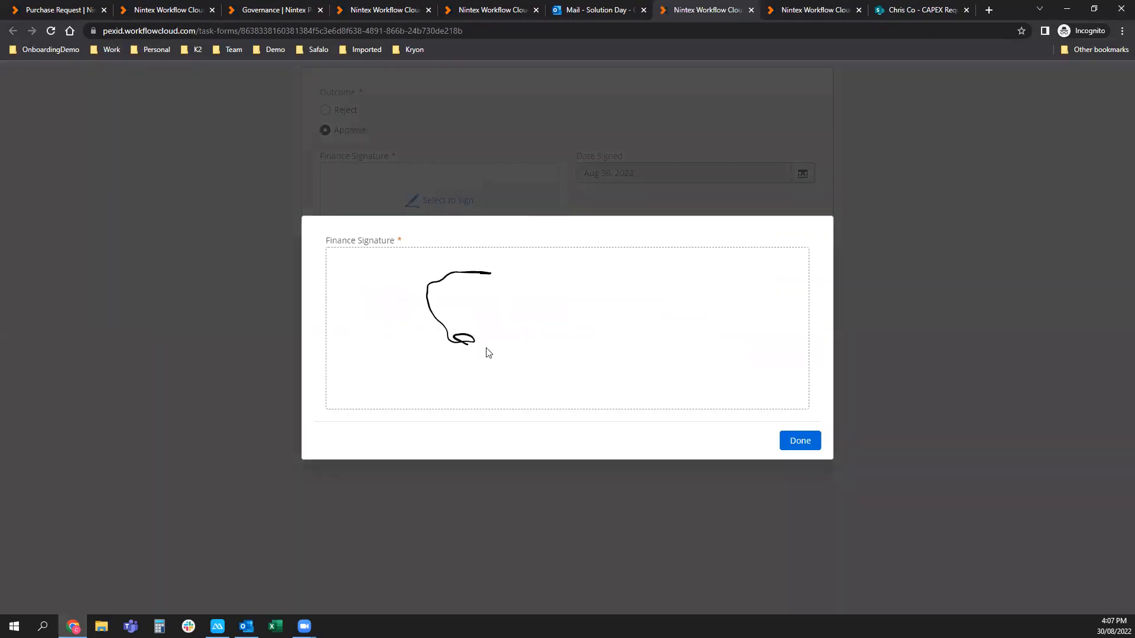
left_click(336, 441)
mouse_move(378, 288)
left_mouse_down()
mouse_move(367, 353)
mouse_move(399, 293)
left_mouse_up()
mouse_move(351, 330)
left_mouse_down()
mouse_move(415, 329)
mouse_move(450, 312)
mouse_move(475, 319)
left_mouse_up()
mouse_move(471, 373)
left_mouse_down()
mouse_move(513, 325)
mouse_move(558, 361)
mouse_move(614, 328)
mouse_move(671, 356)
mouse_move(649, 380)
mouse_move(700, 333)
left_mouse_up()
left_click(800, 441)
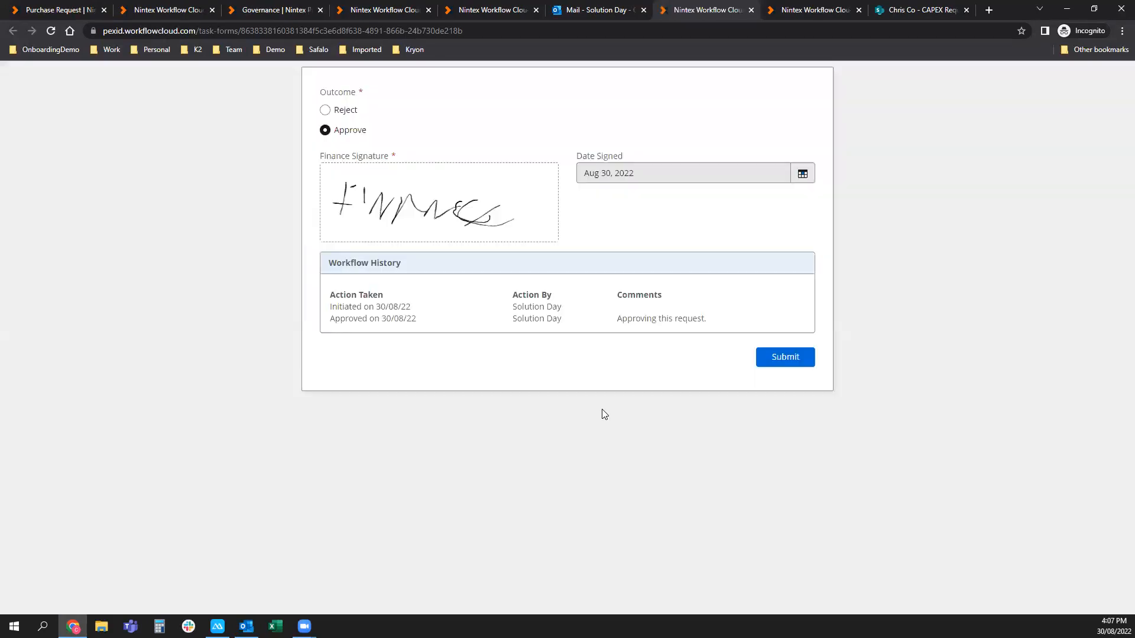
left_click(778, 363)
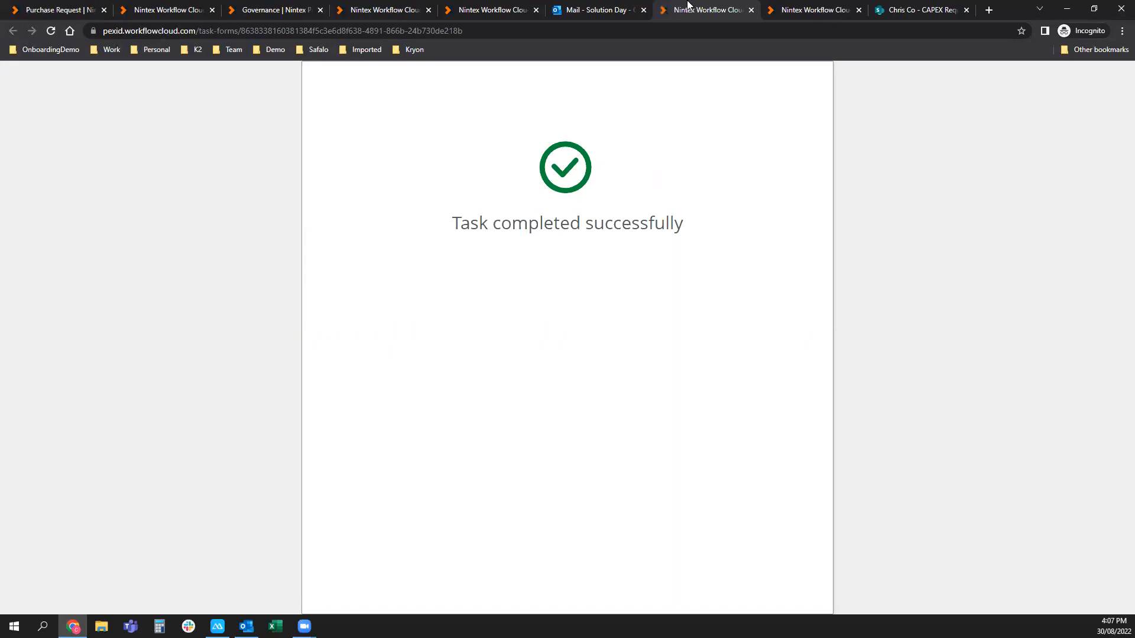
left_click(751, 11)
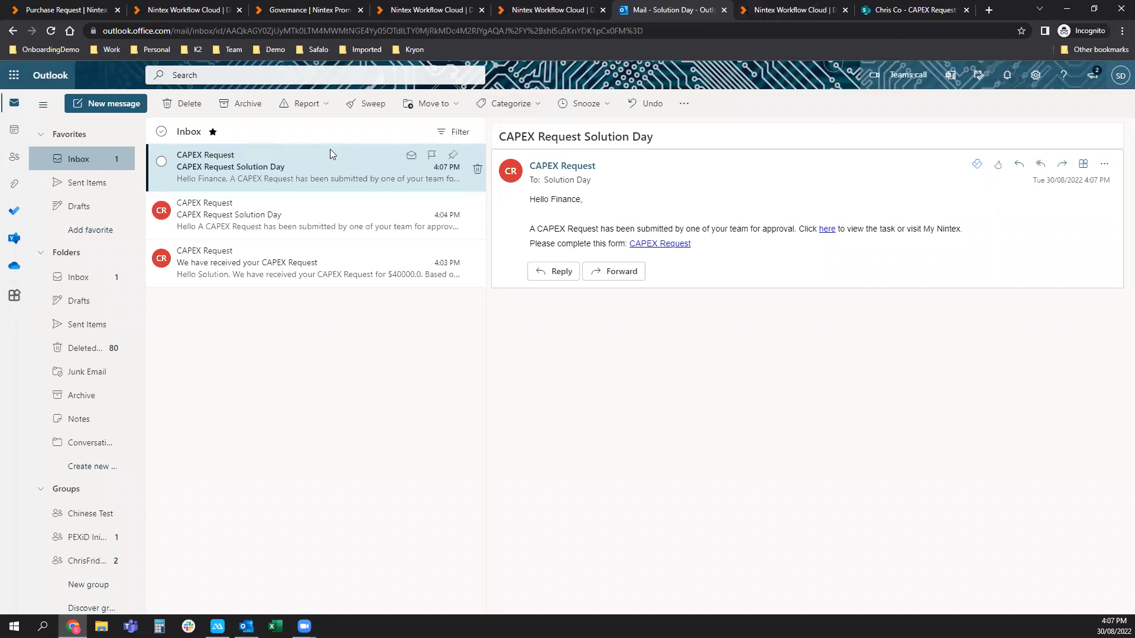
Open the 'CAPEX Request -Solution Day - Executive' submission details from the Nintex dashboard.
left_click(425, 9)
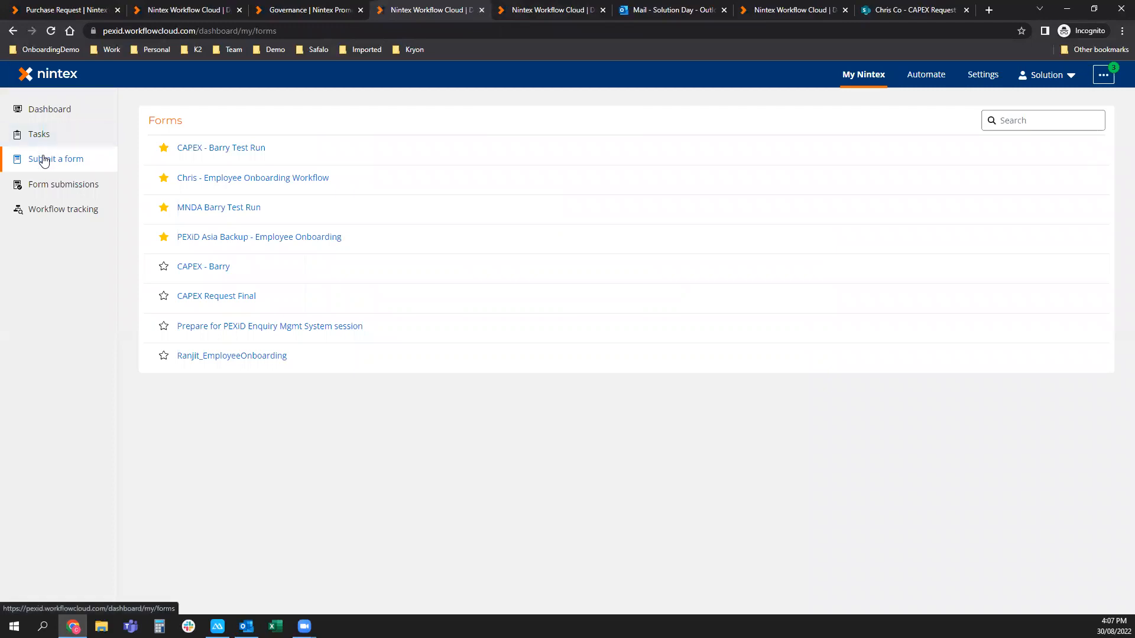
left_click(45, 116)
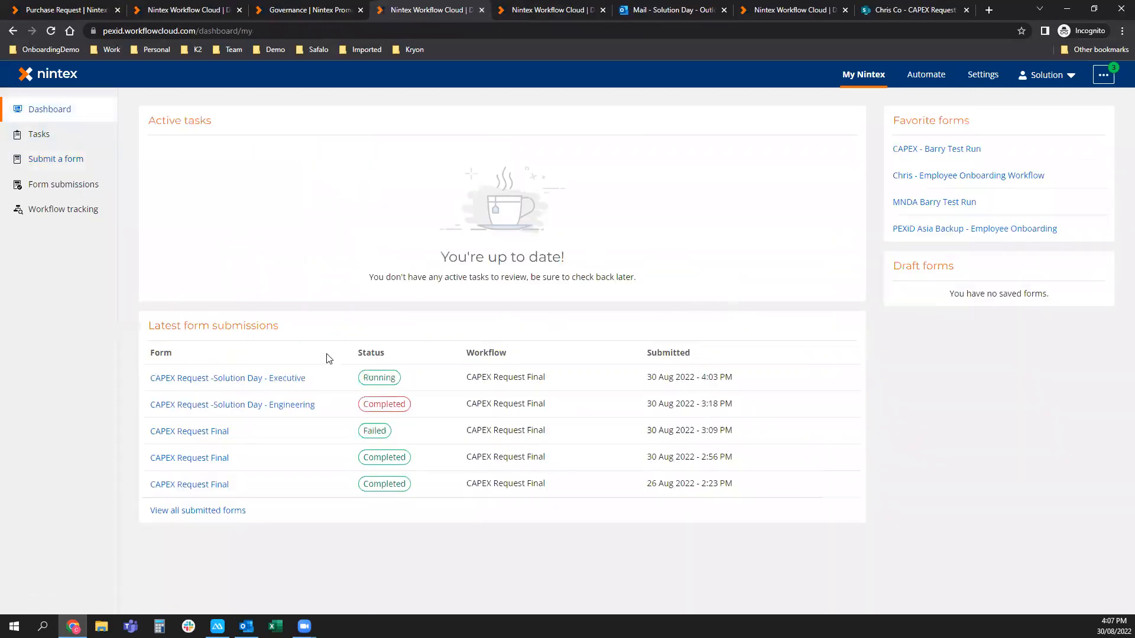
left_click(223, 379)
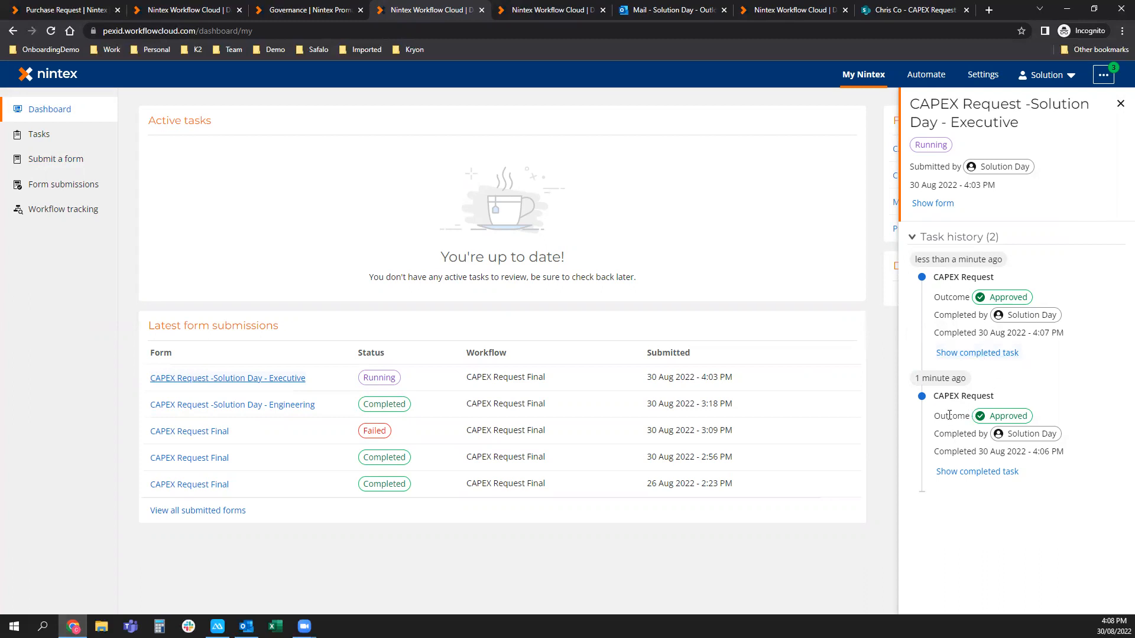
mouse_move(1034, 443)
Open the CapEx Request signing invitation email in Outlook and follow its signing link.
left_click(662, 12)
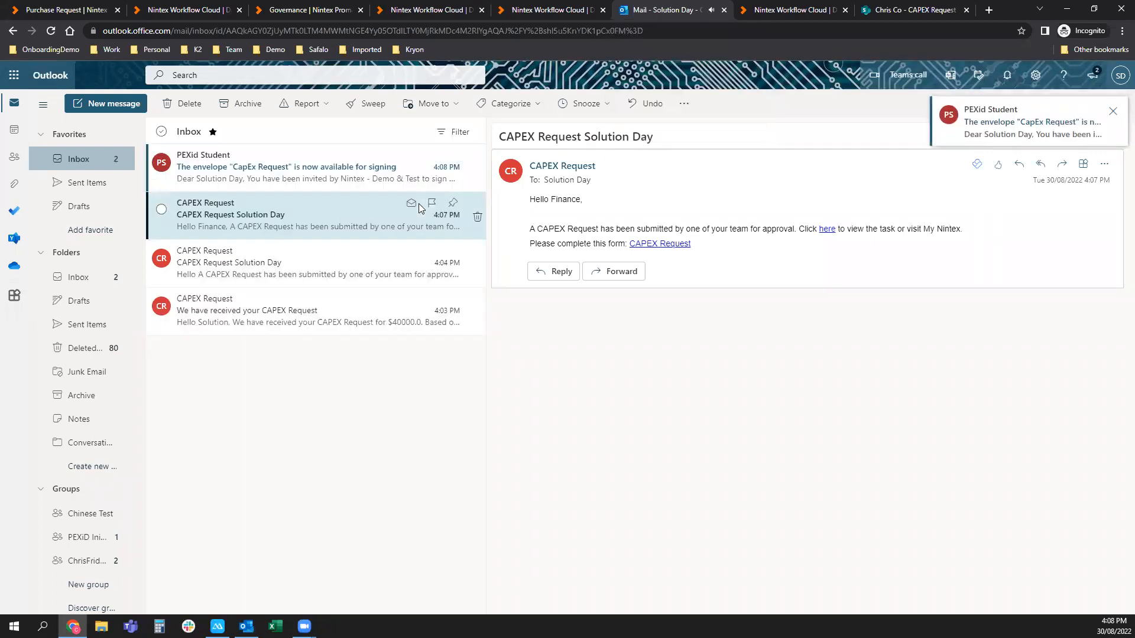
left_click(361, 172)
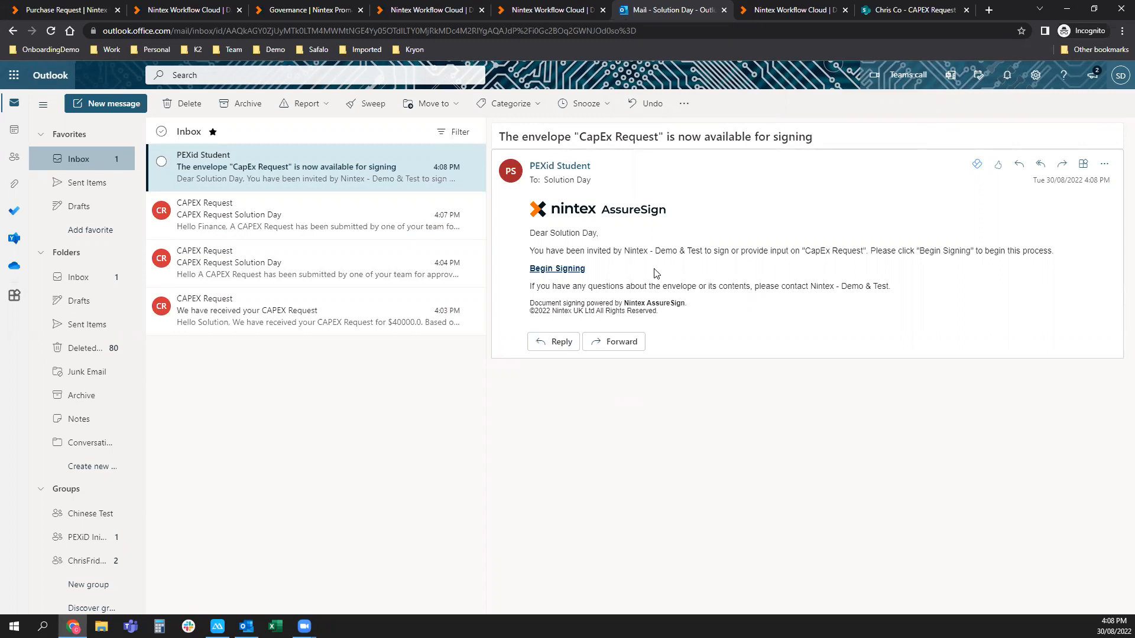
left_click(569, 270)
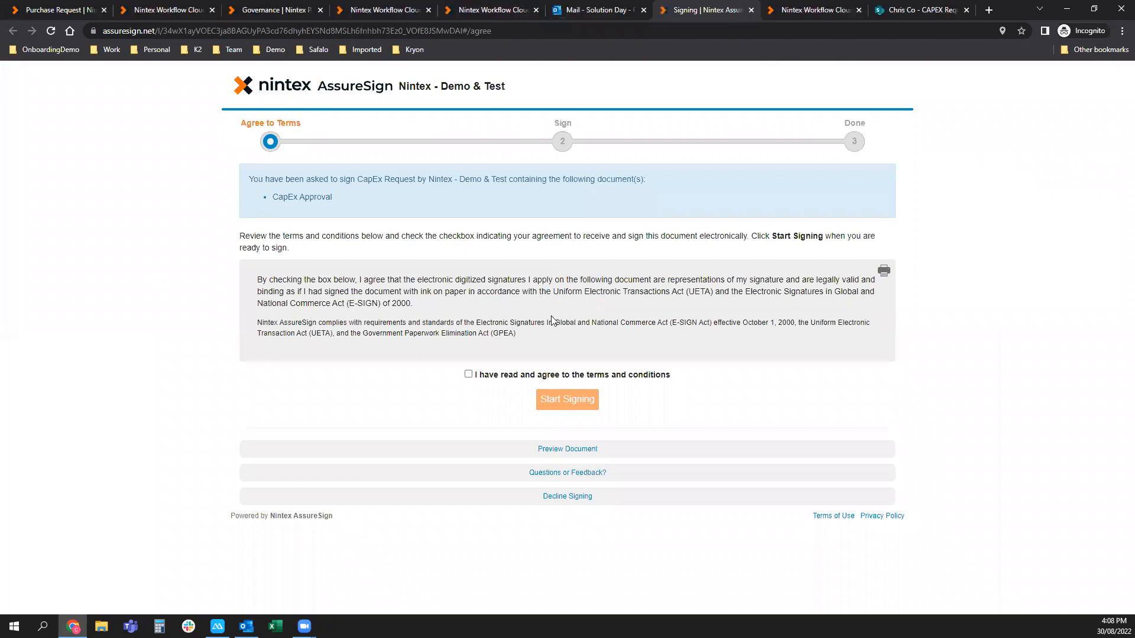
Agree to the terms, start signing, and adopt a hand-drawn manager signature.
left_click(469, 374)
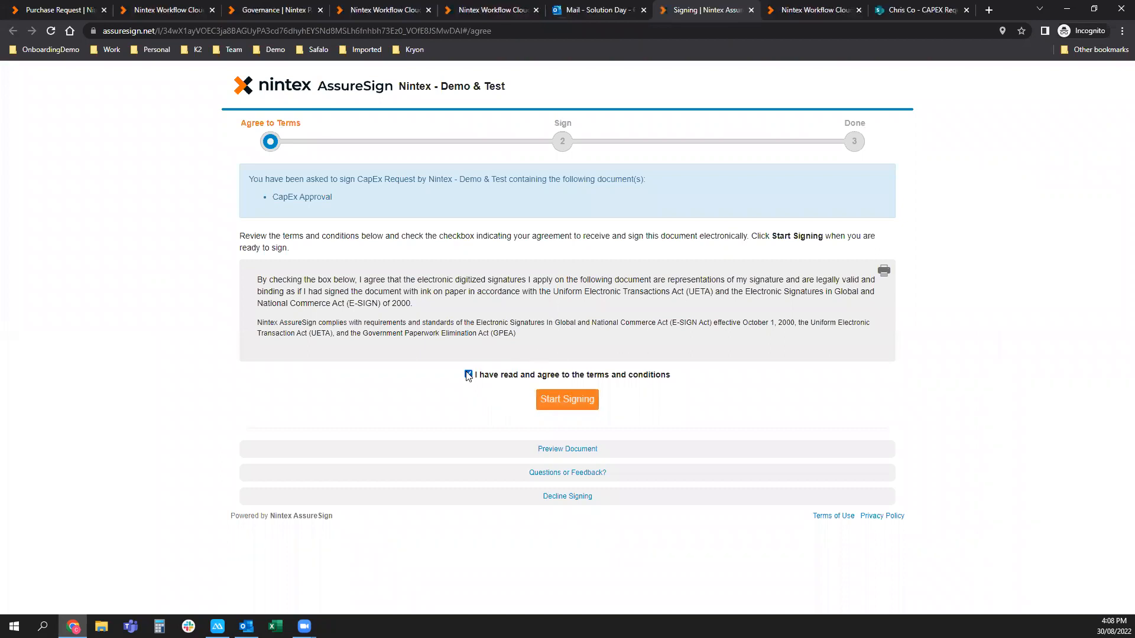
left_click(556, 398)
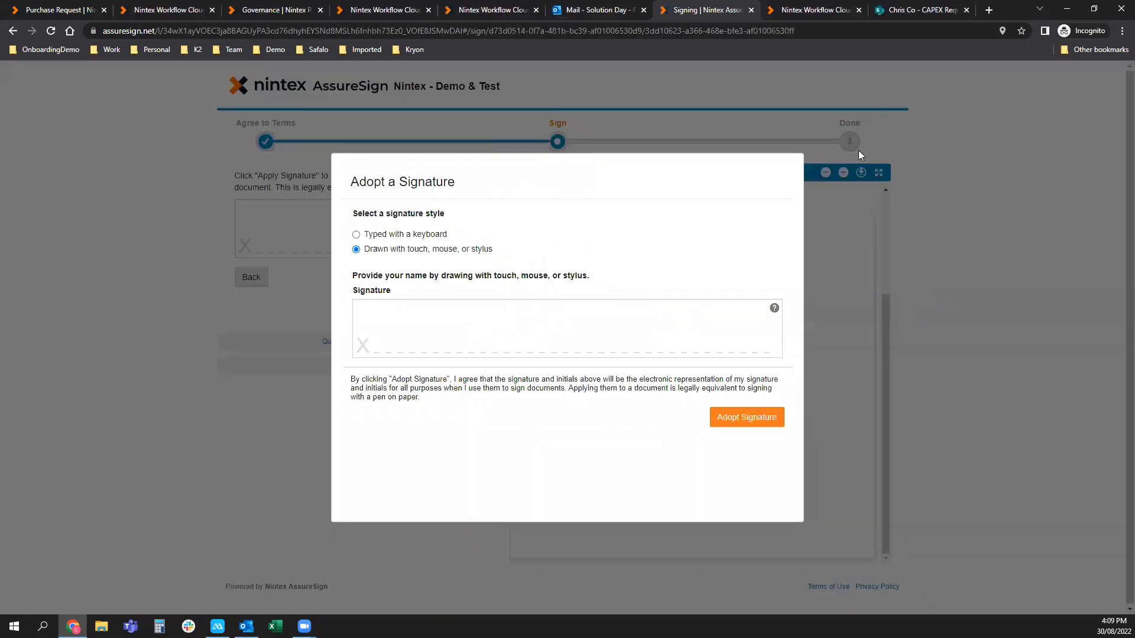
left_click(427, 235)
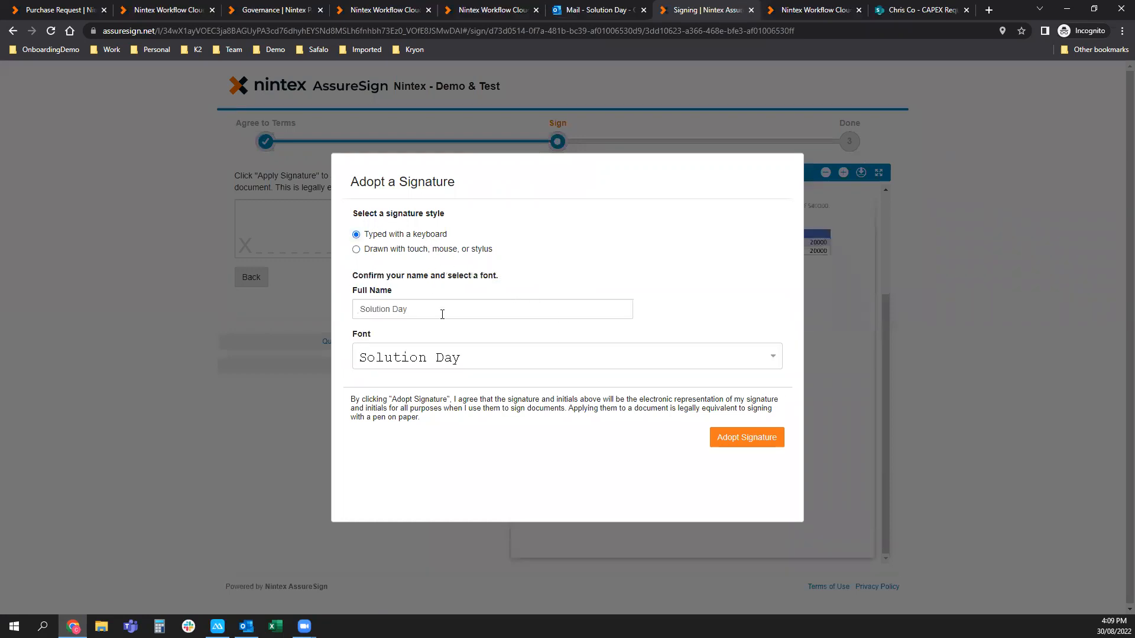
left_click(392, 250)
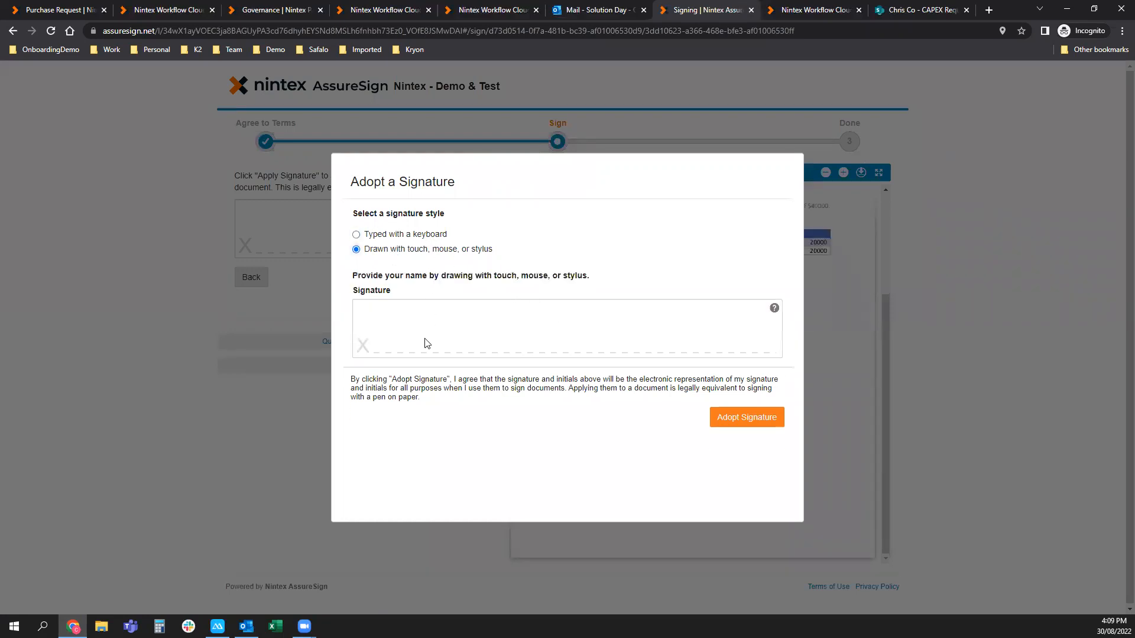
mouse_move(455, 322)
left_mouse_down()
mouse_move(492, 338)
mouse_move(724, 349)
mouse_move(555, 319)
mouse_move(704, 327)
left_mouse_up()
left_click(742, 424)
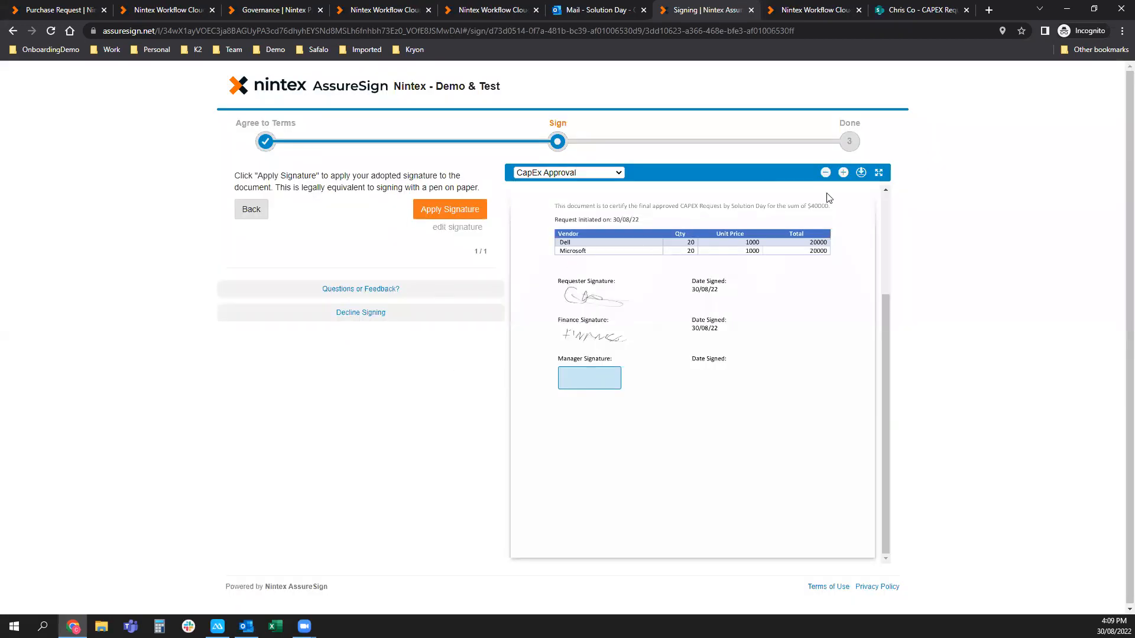
Apply the signature to the Manager Signature box, finish, and download the CapEx Approval PDF.
scroll(734, 337, "up", 3)
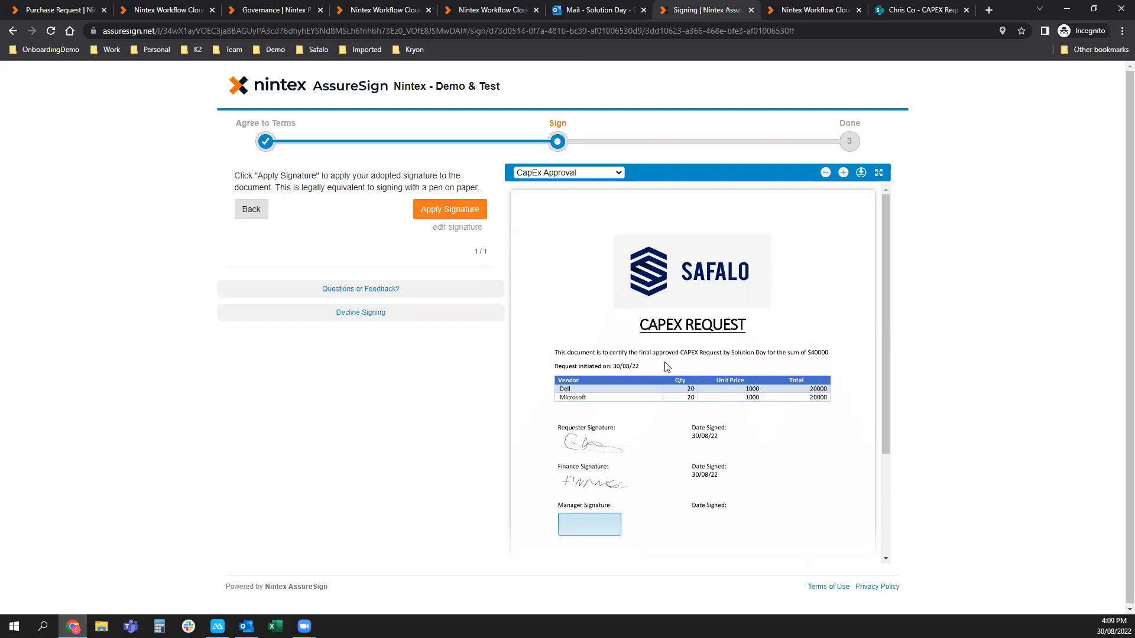
scroll(666, 366, "down", 1)
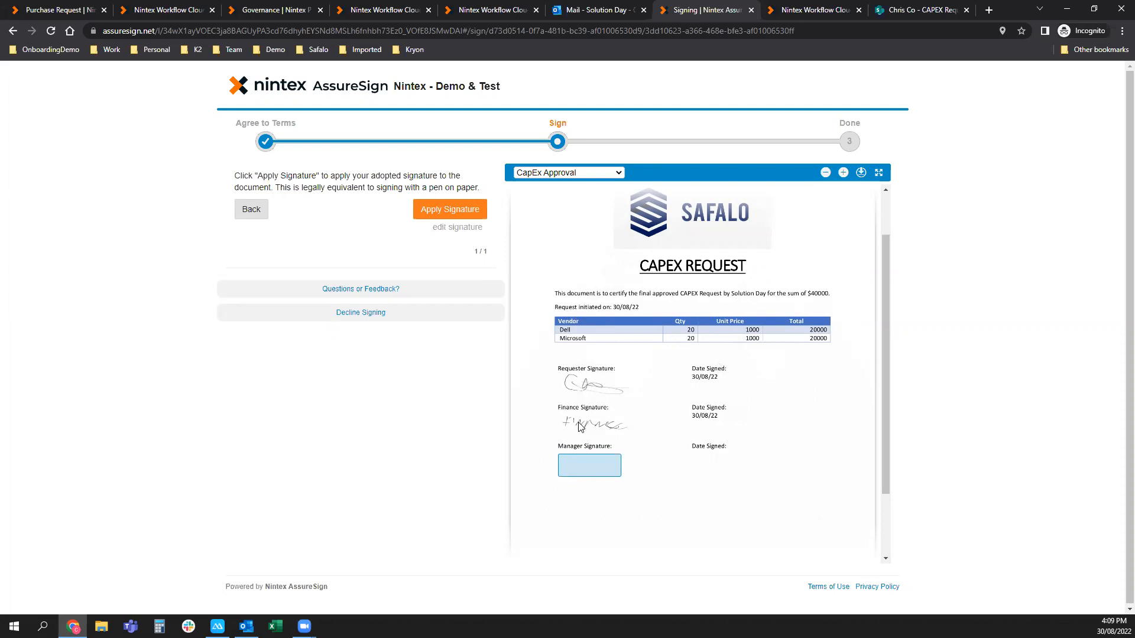
left_click(465, 219)
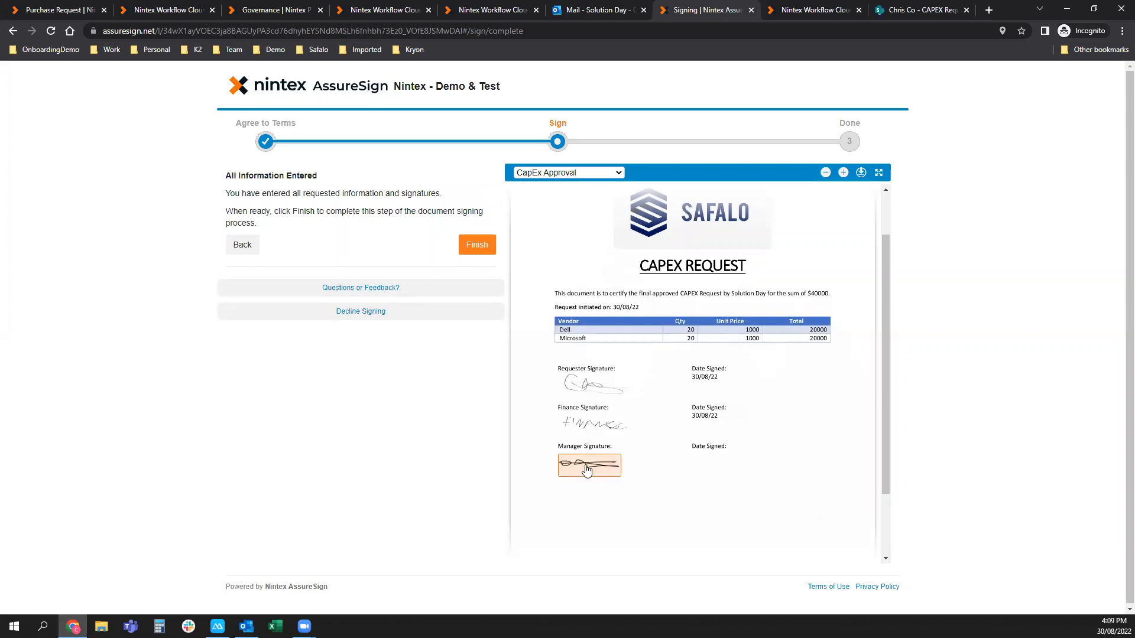
left_click(480, 245)
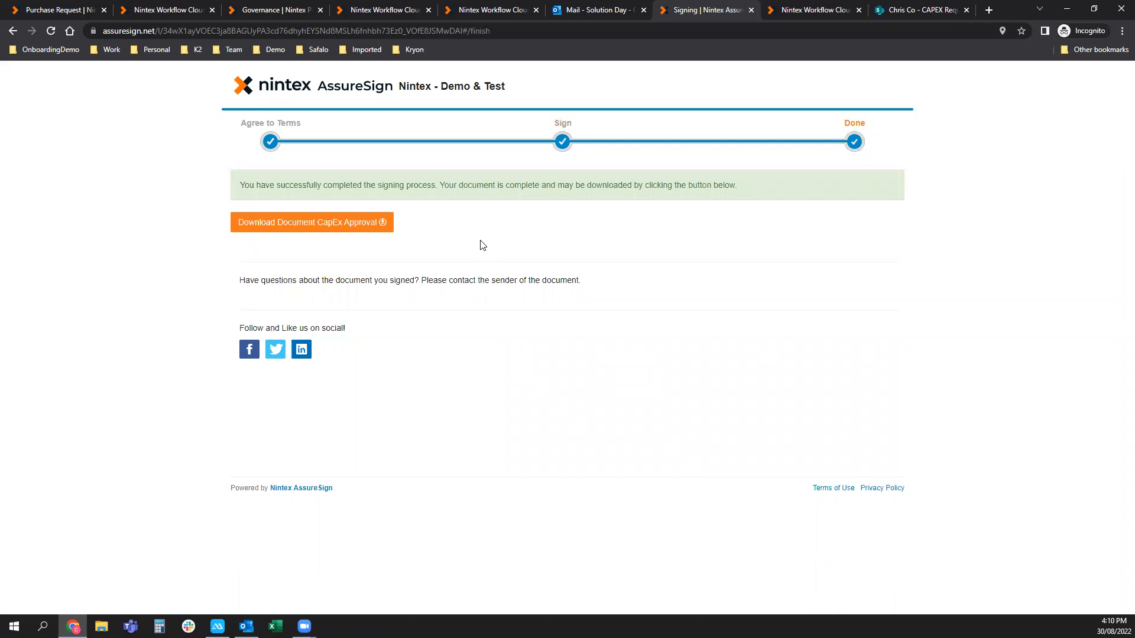
left_click(341, 230)
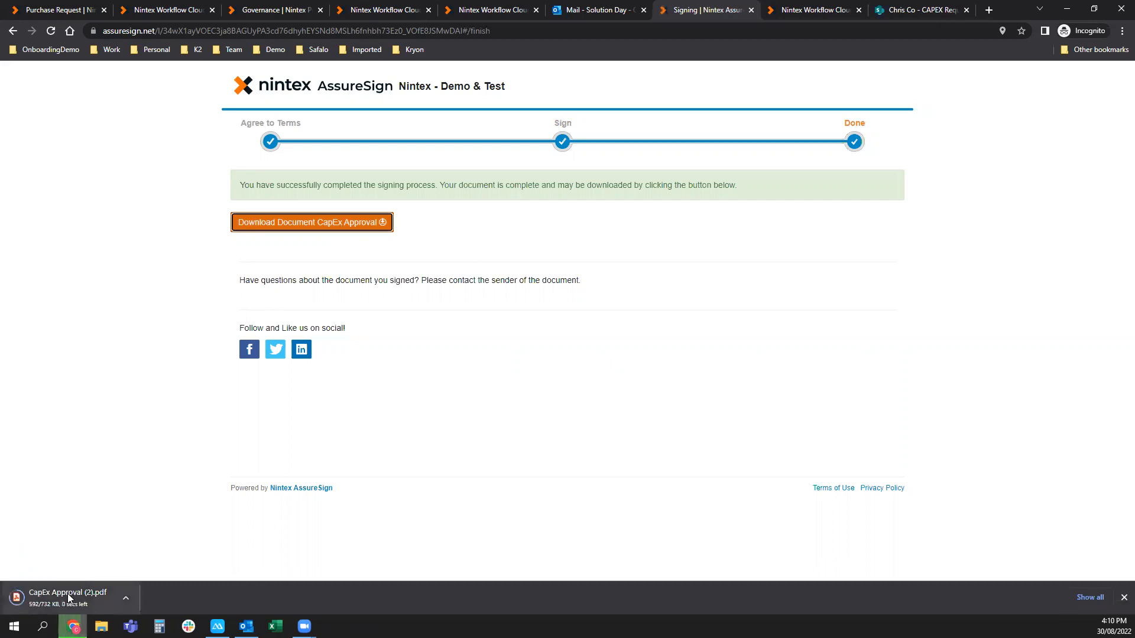
left_click(68, 599)
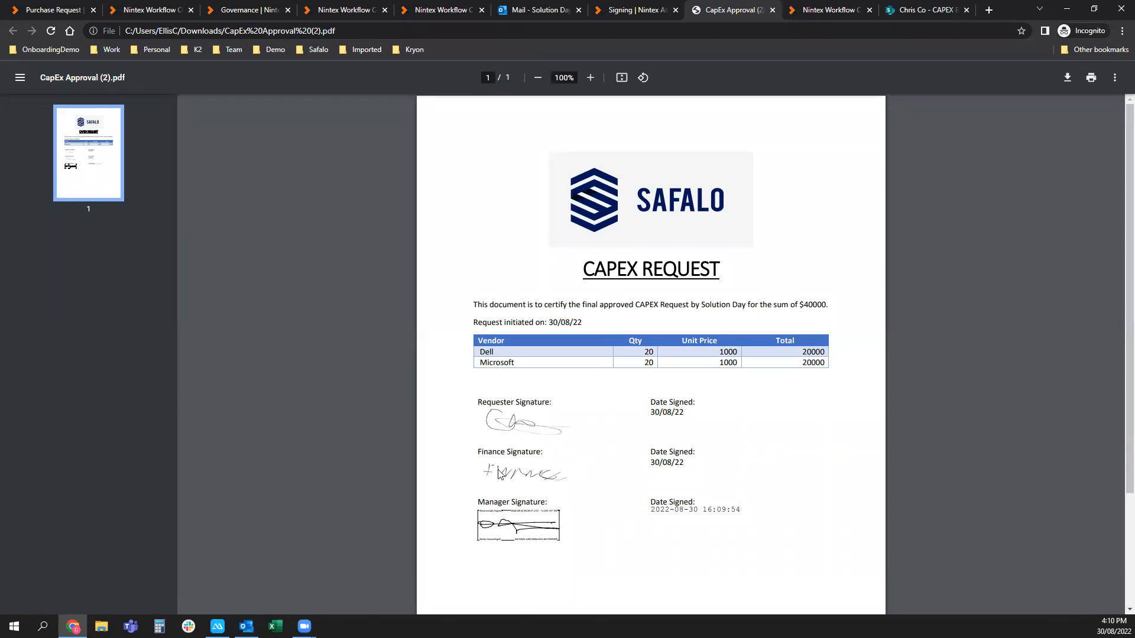
Check the manager's signing date in CapEx Approval (2).pdf, then close the PDF.
scroll(504, 473, "down", 1)
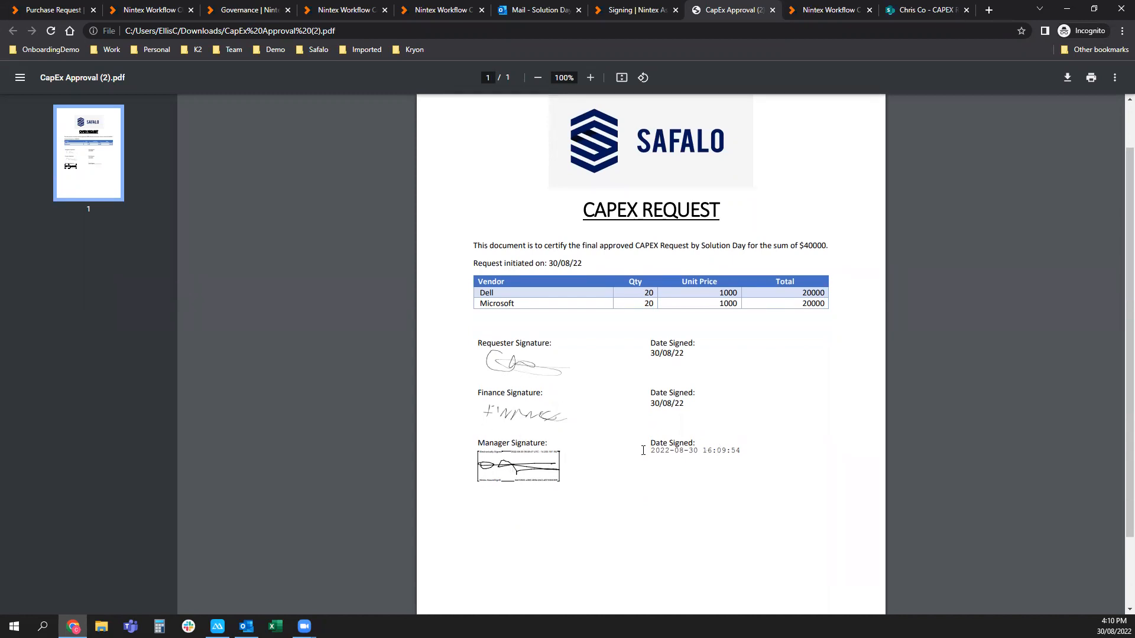
left_click_drag(649, 451, 740, 452)
left_click(745, 467)
left_click(772, 10)
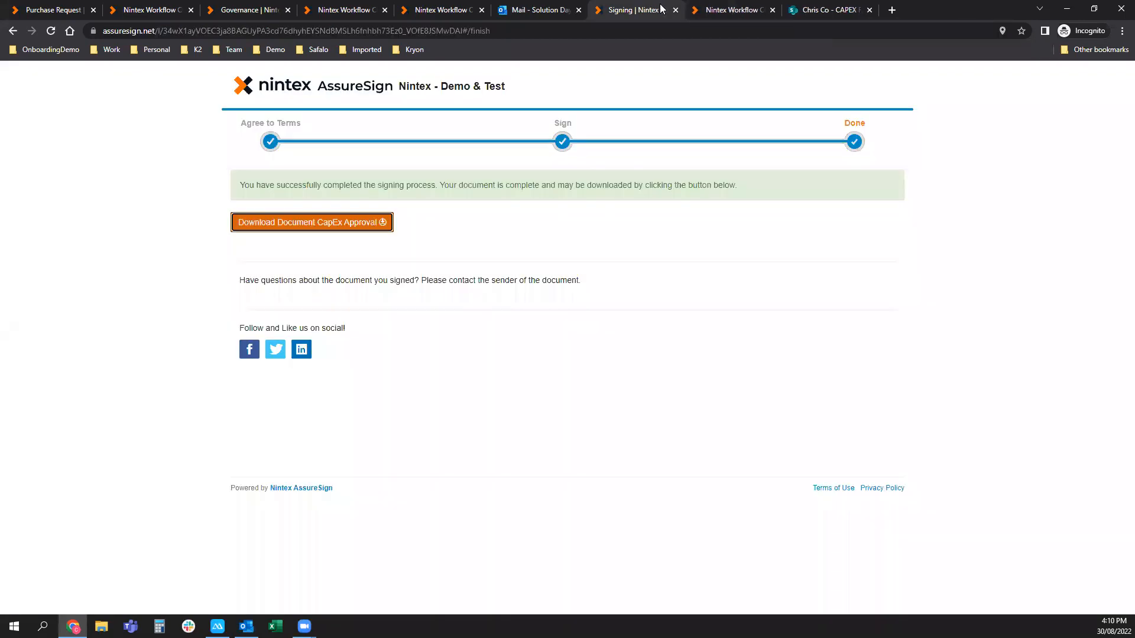
Refresh the SharePoint CAPEX Request list and confirm the item shows Request Complete with CapEx Approval.pdf attached.
left_click(807, 7)
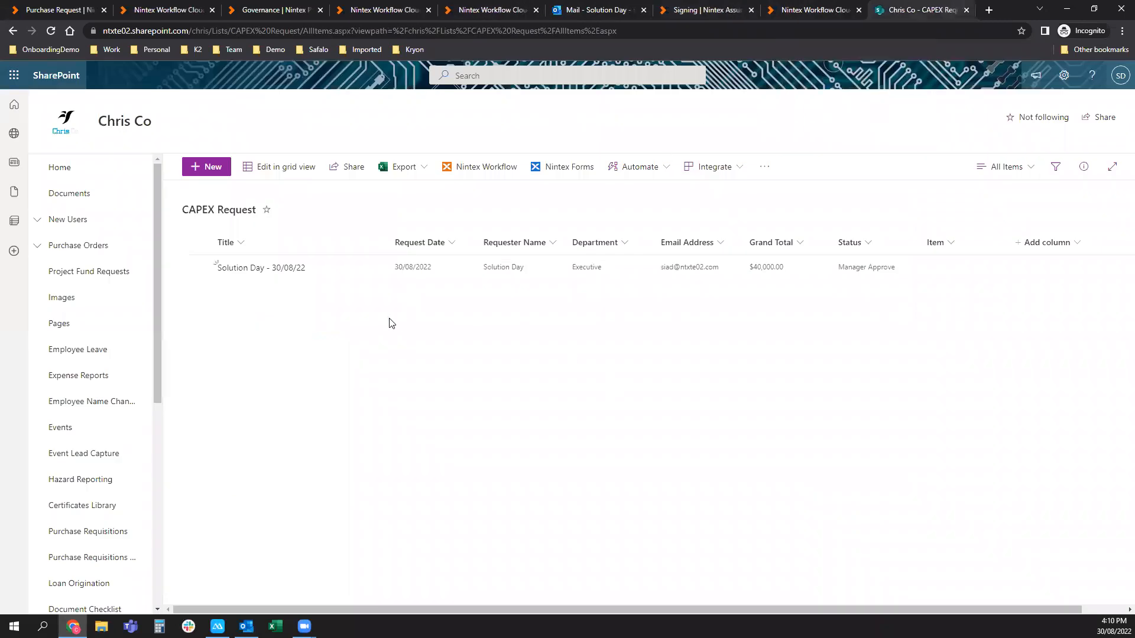
left_click(53, 31)
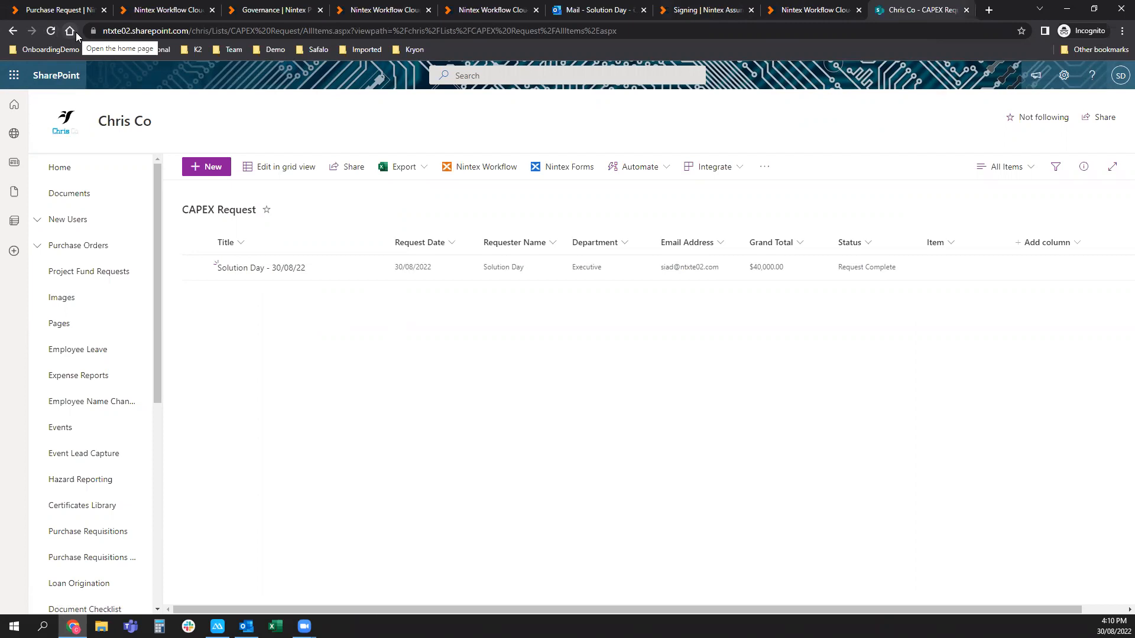
left_click(258, 269)
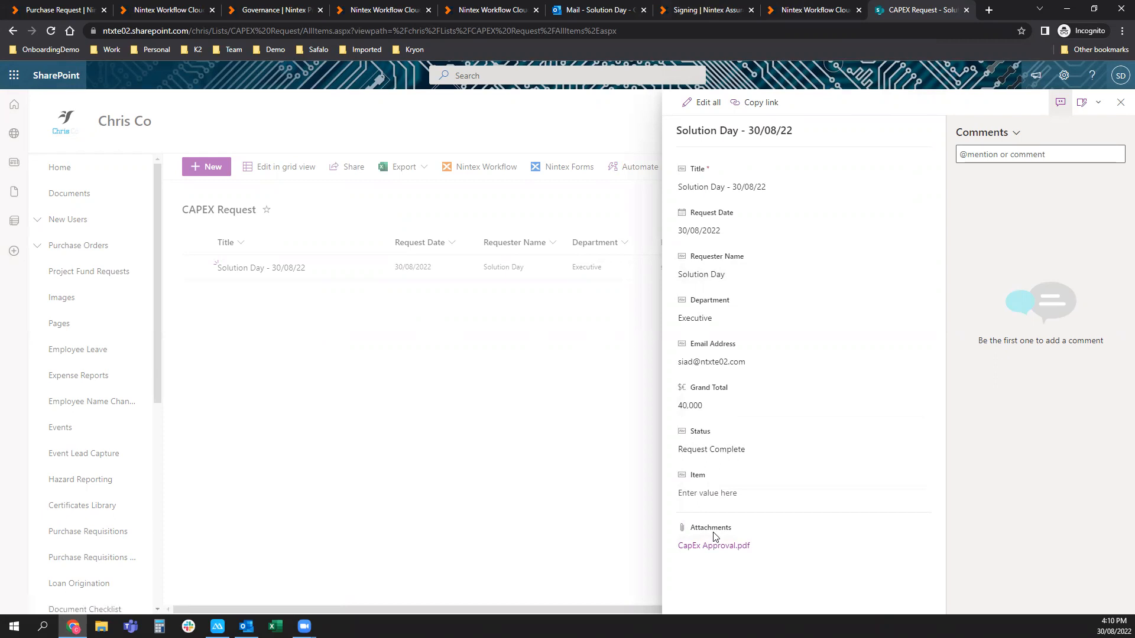
left_click(713, 547)
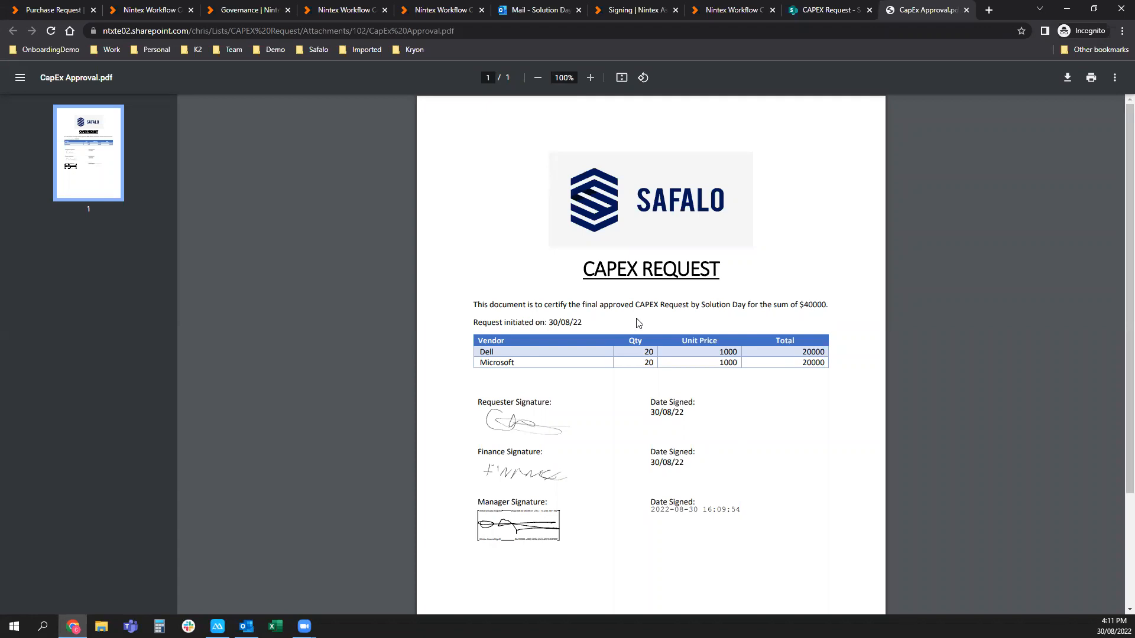
left_click(966, 11)
left_click(149, 5)
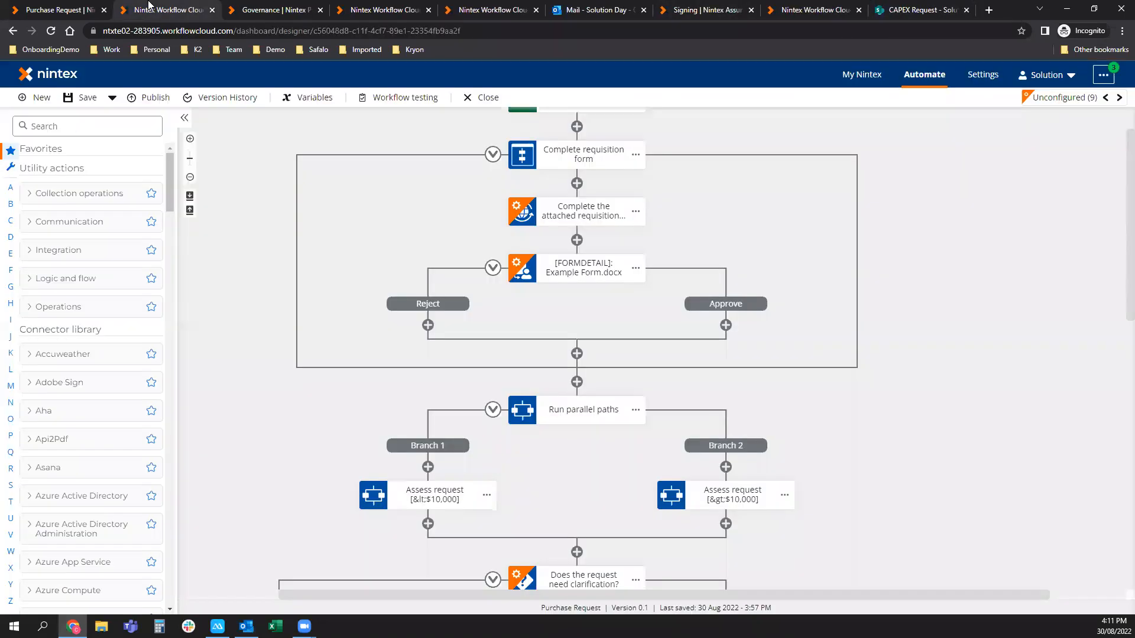
Open the CAPEX Request Final workflow from the Automate workflows list.
left_click(383, 12)
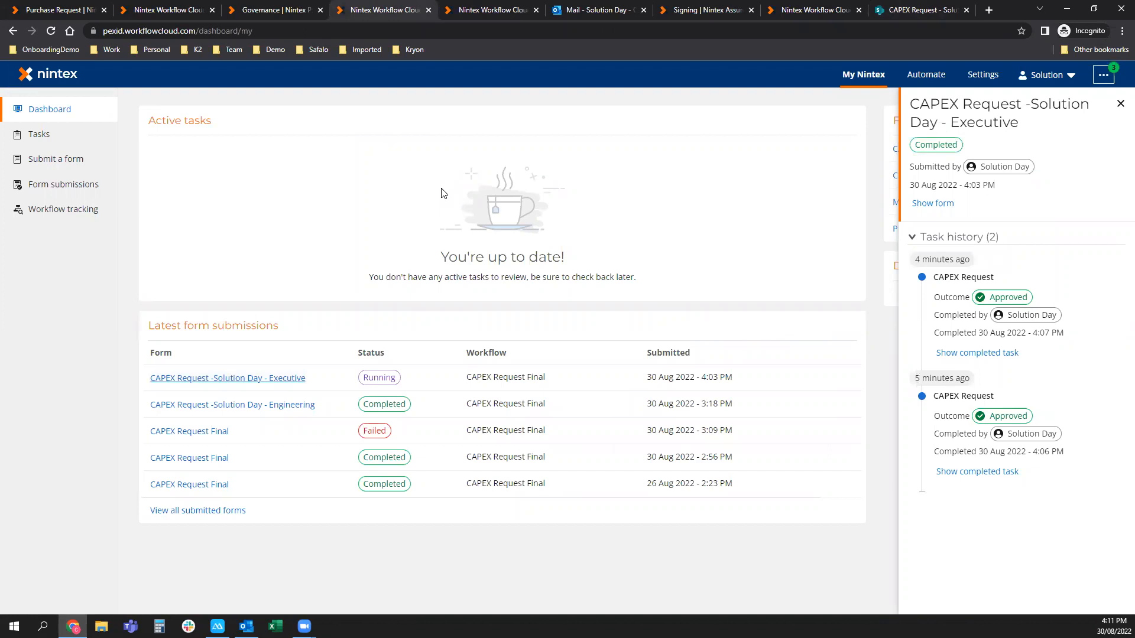
left_click(927, 80)
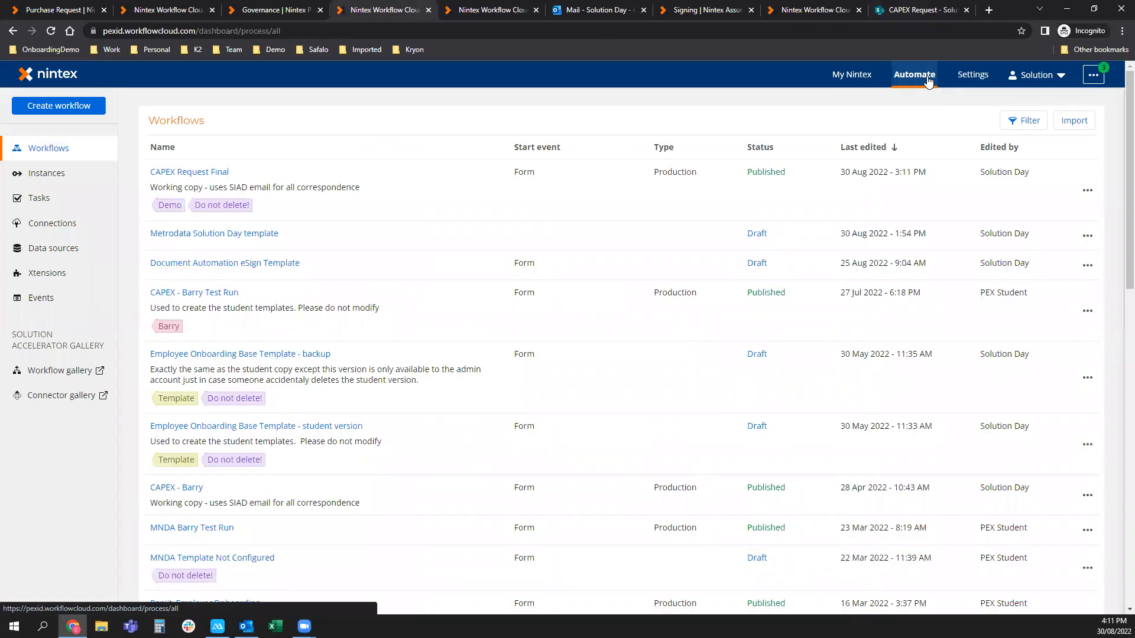
left_click(190, 174)
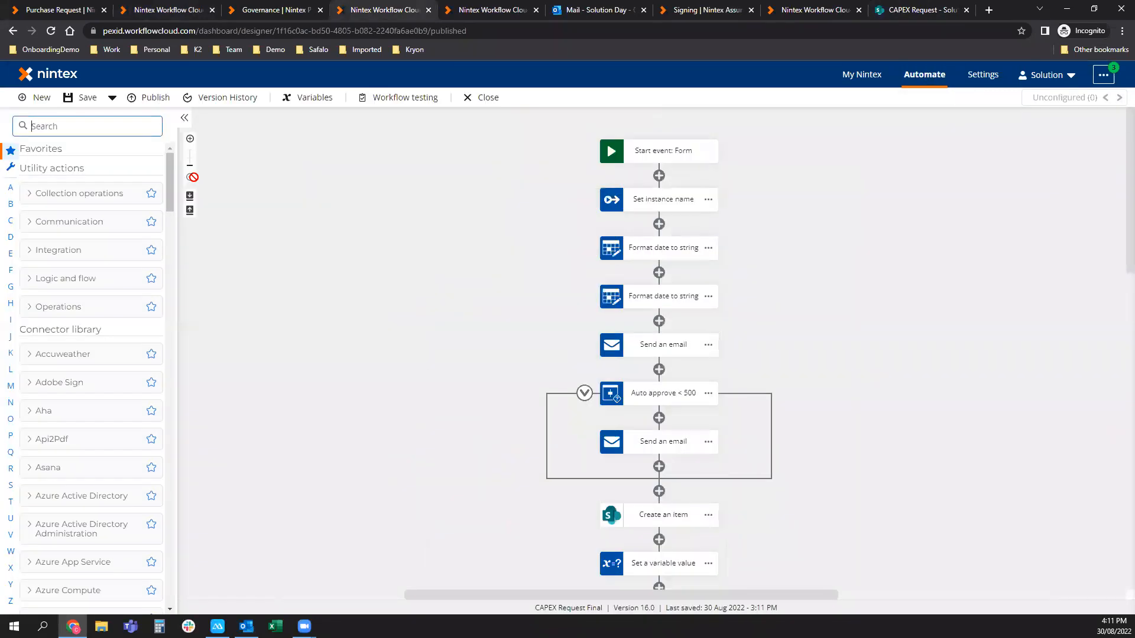
Add an Add item to collection action after the start event, then delete it again.
left_click(31, 194)
left_click_drag(48, 212, 742, 177)
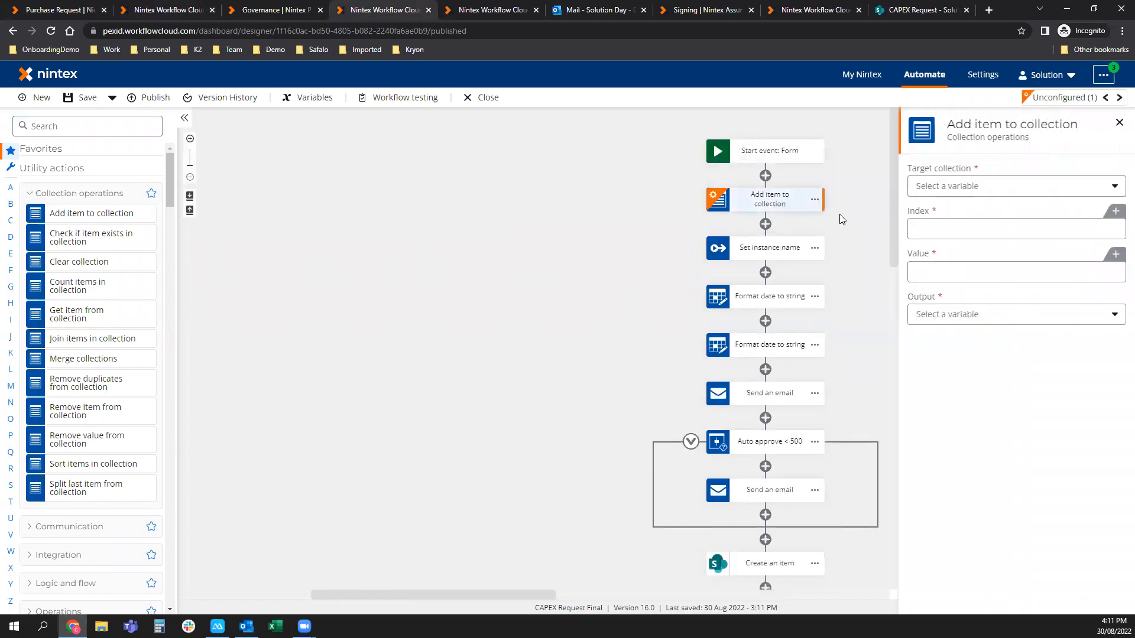
left_click(815, 199)
left_click(843, 273)
left_click(683, 410)
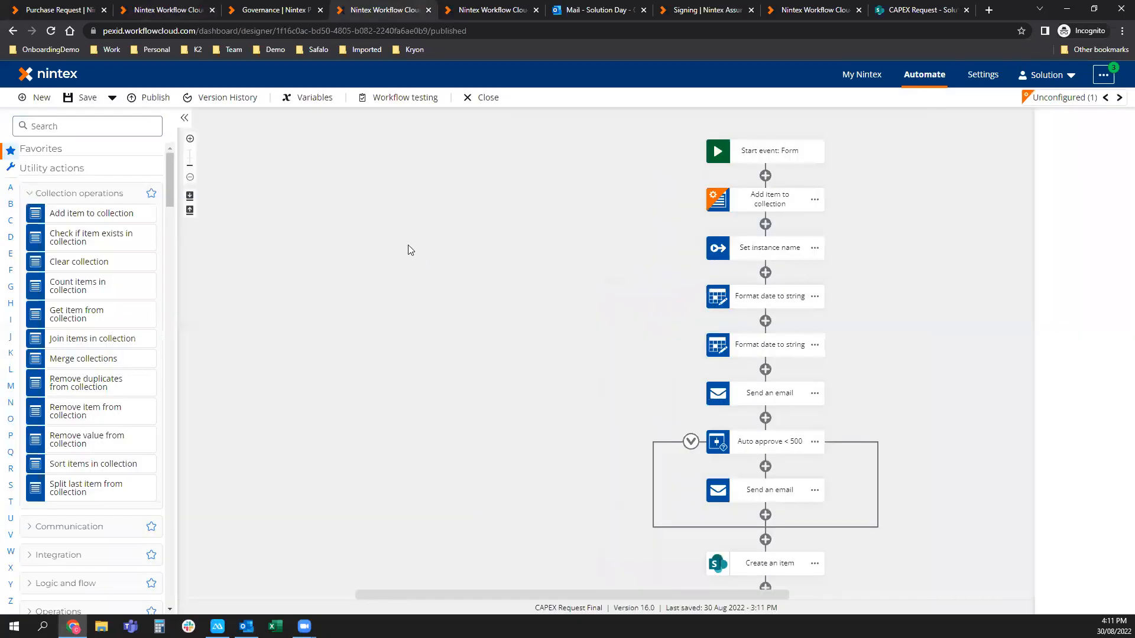
left_click(37, 194)
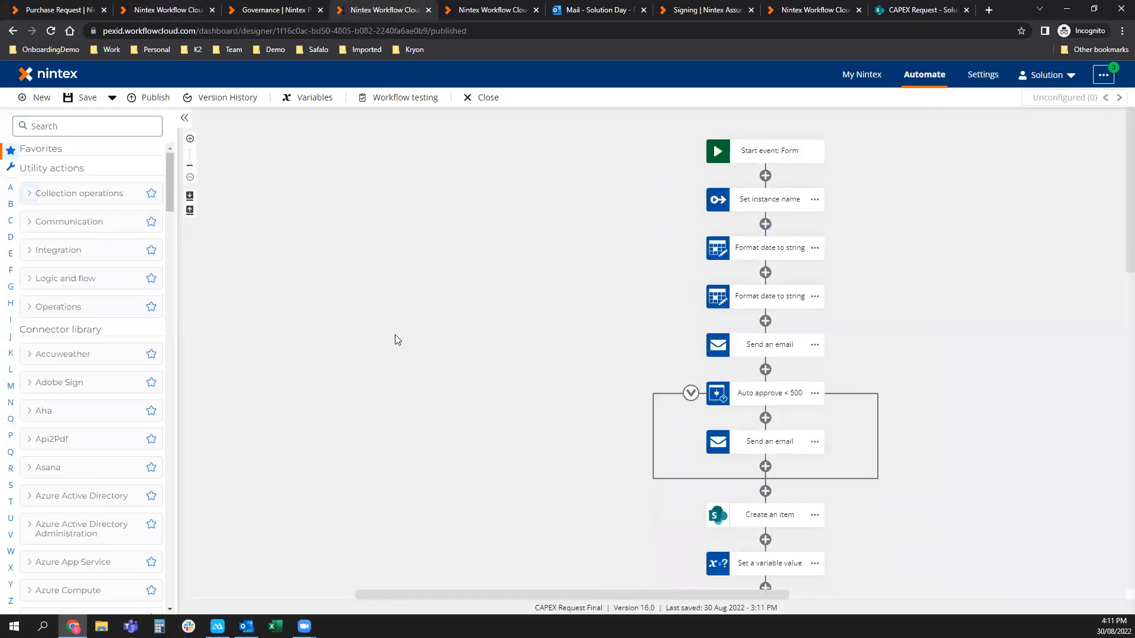
Hide the action library and pan through the Finance Processing and CFO Approval branches.
left_click_drag(498, 433, 380, 332)
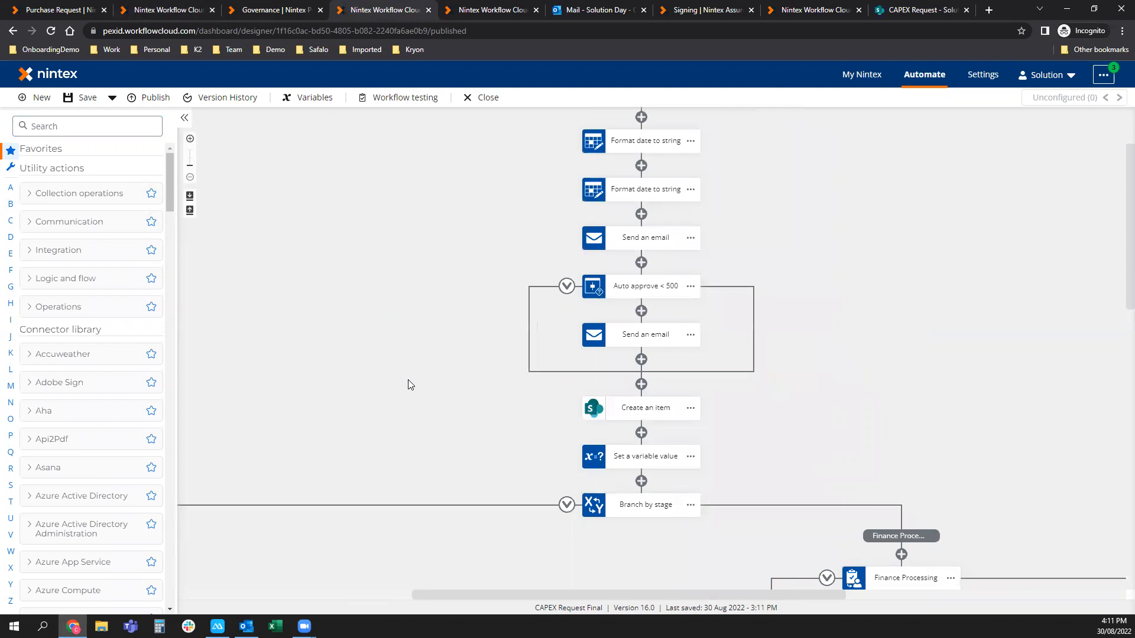
left_click(184, 117)
left_click_drag(264, 369, 292, 346)
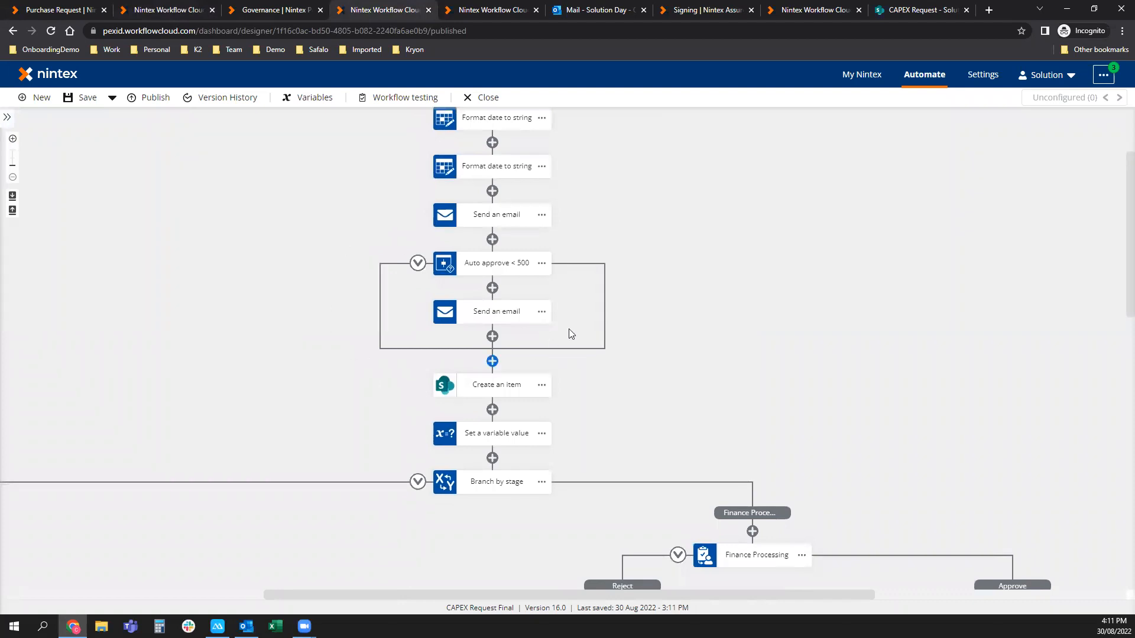
left_click_drag(569, 482, 453, 150)
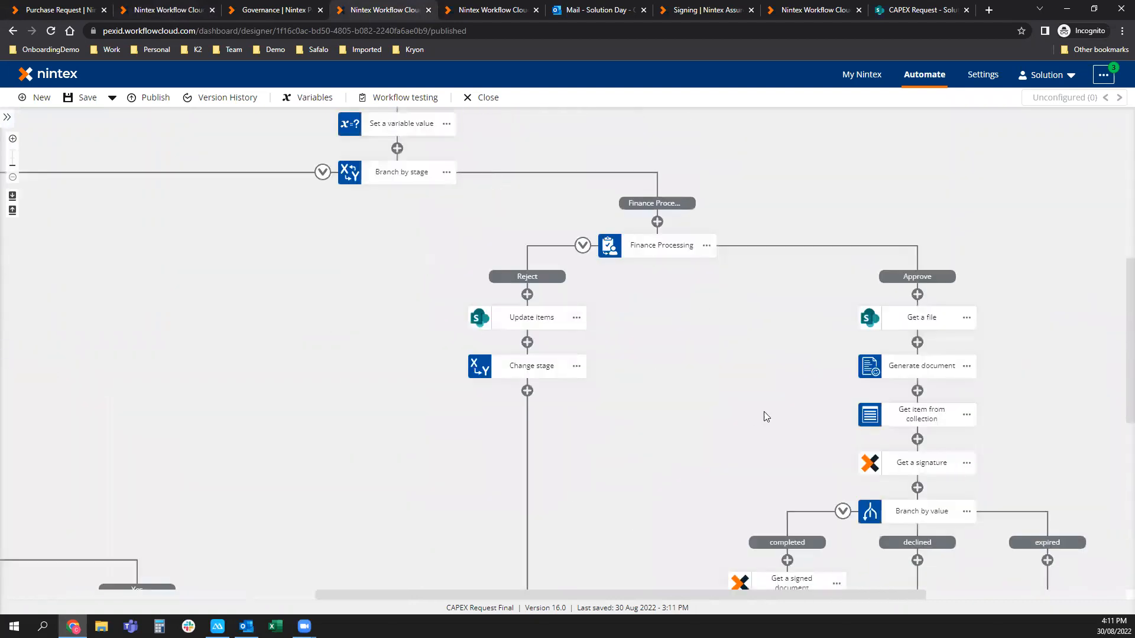
left_click_drag(737, 384, 706, 349)
left_click_drag(304, 526, 596, 256)
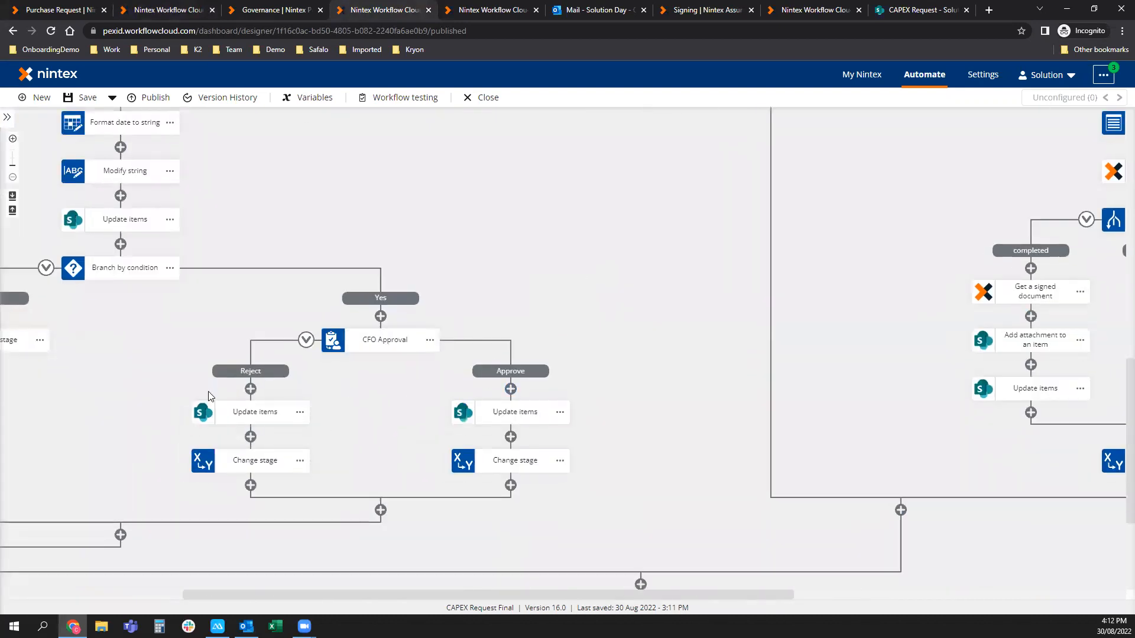
Inspect the GrandTotal ≥ 100000 condition and its No-branch Change stage, then open the Finance Processing task.
left_click(117, 272)
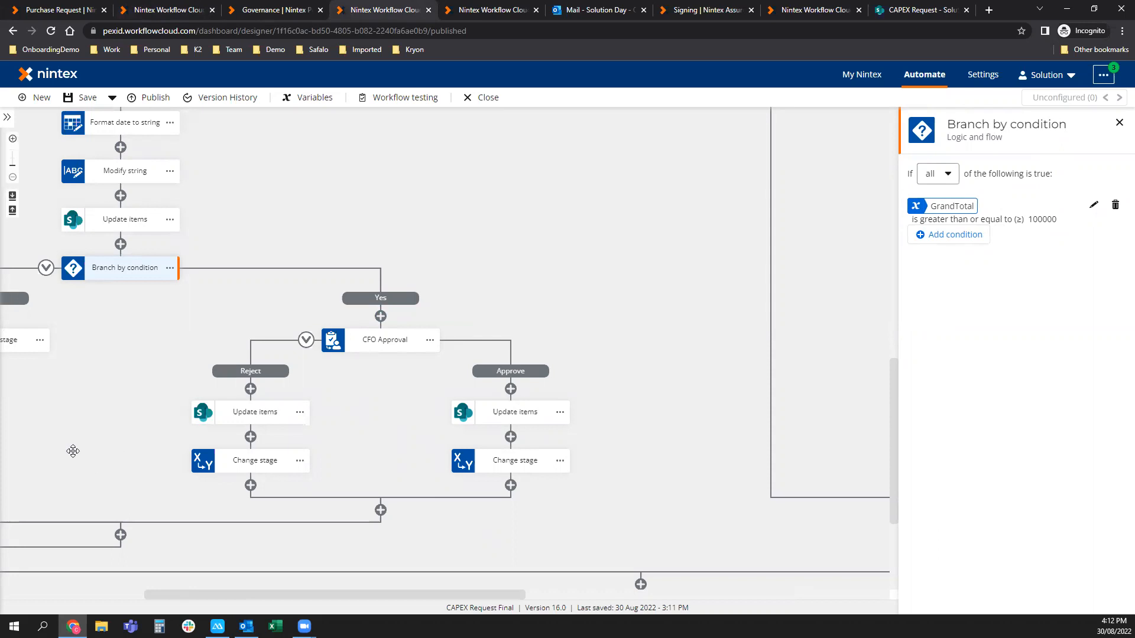
left_click_drag(73, 449, 406, 428)
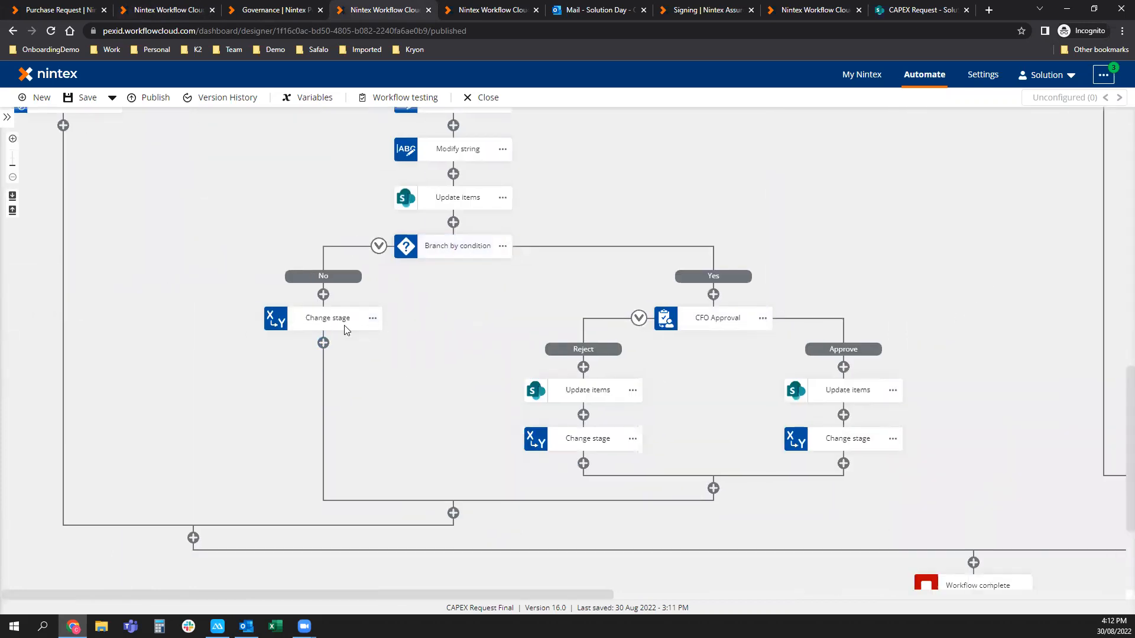
left_click(347, 326)
left_click(809, 184)
left_click_drag(1015, 220, 136, 361)
scroll(377, 355, "up", 2)
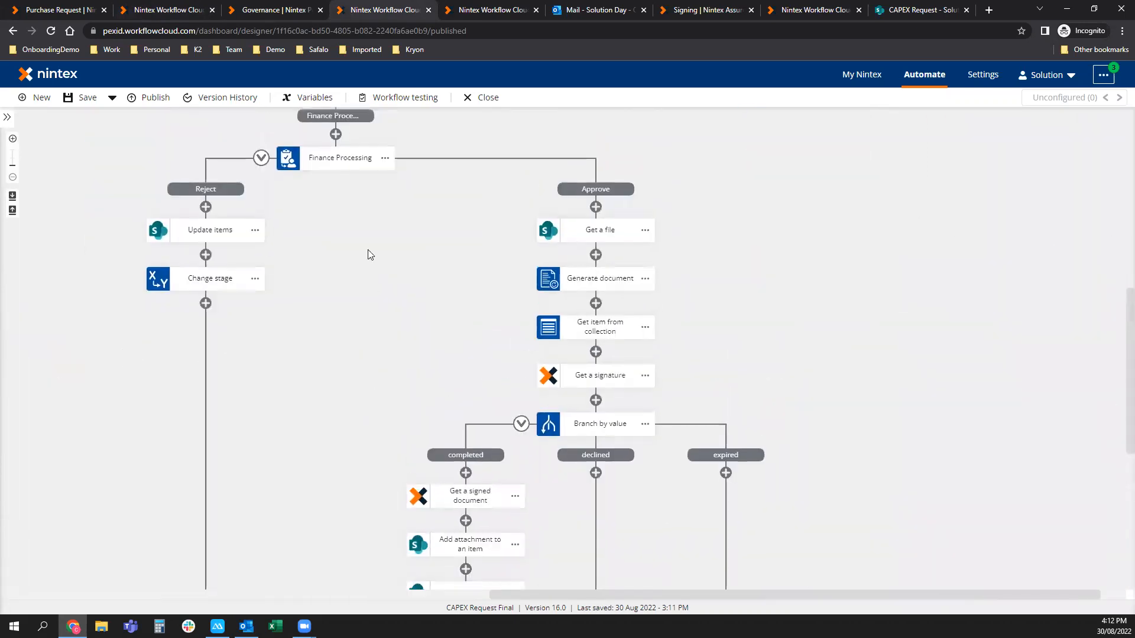
left_click(352, 159)
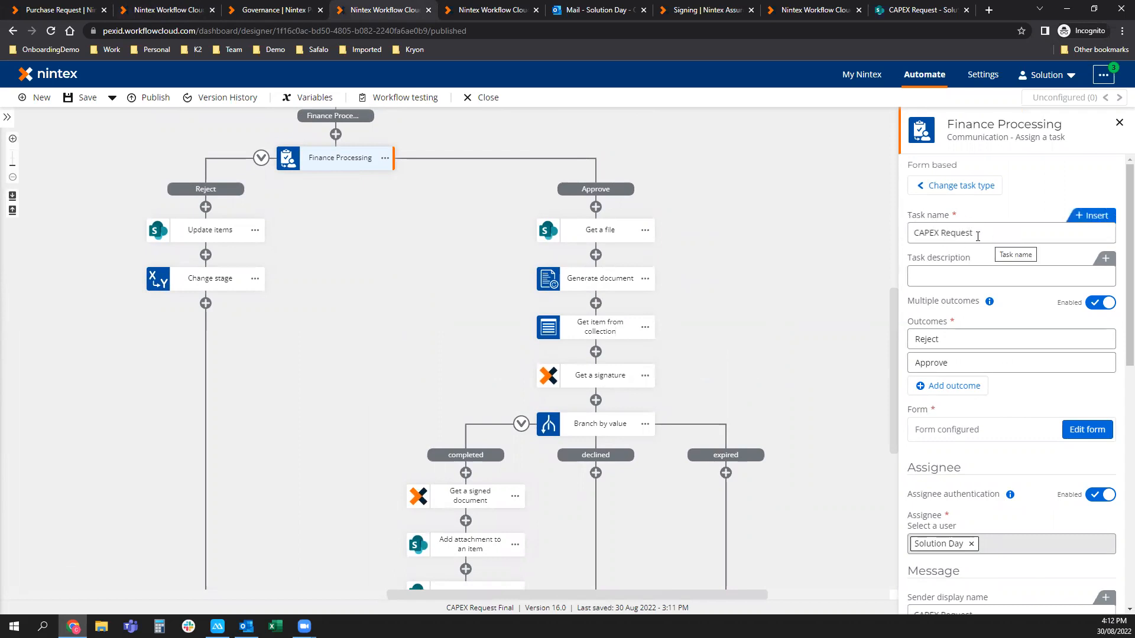
left_click(950, 387)
triple_click(969, 391)
type("Maybe")
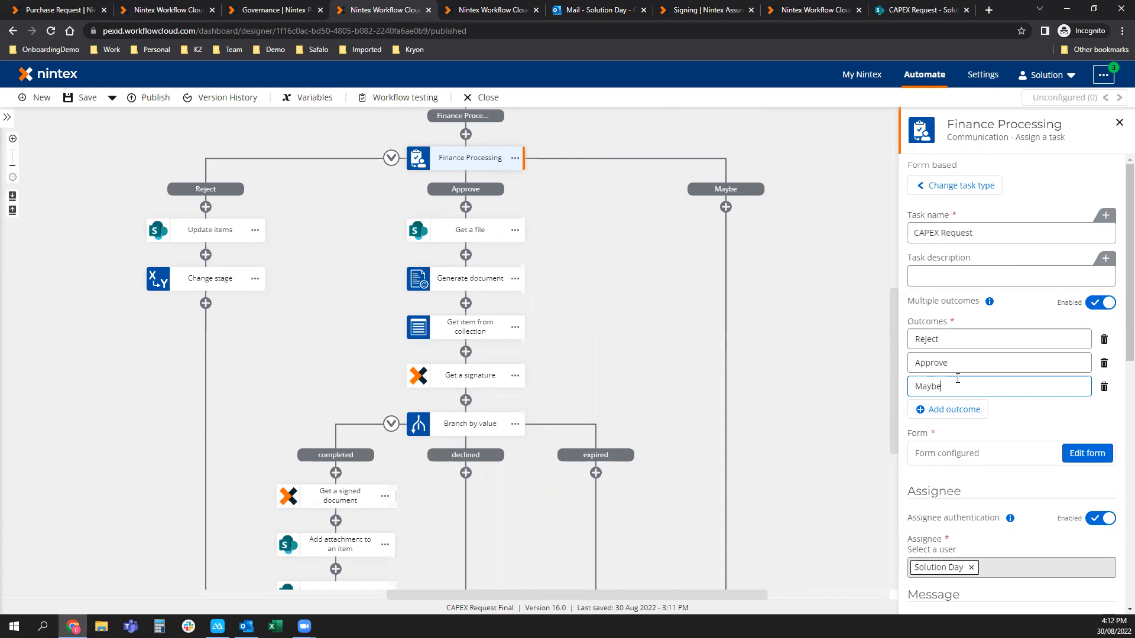
left_click(1102, 389)
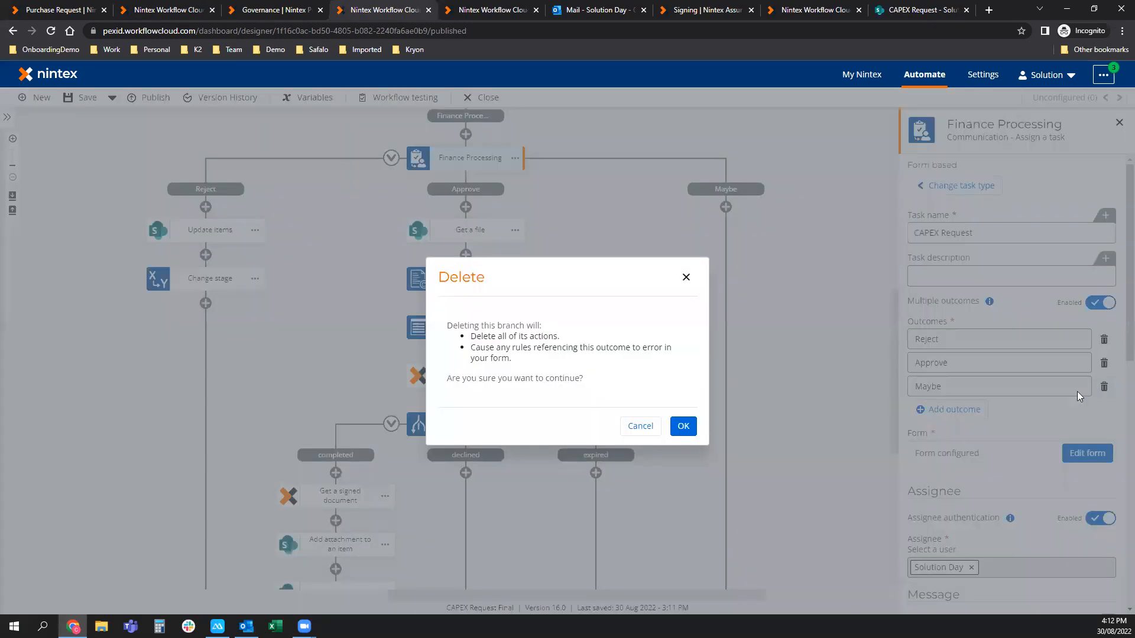
left_click(683, 428)
left_click_drag(782, 338, 696, 294)
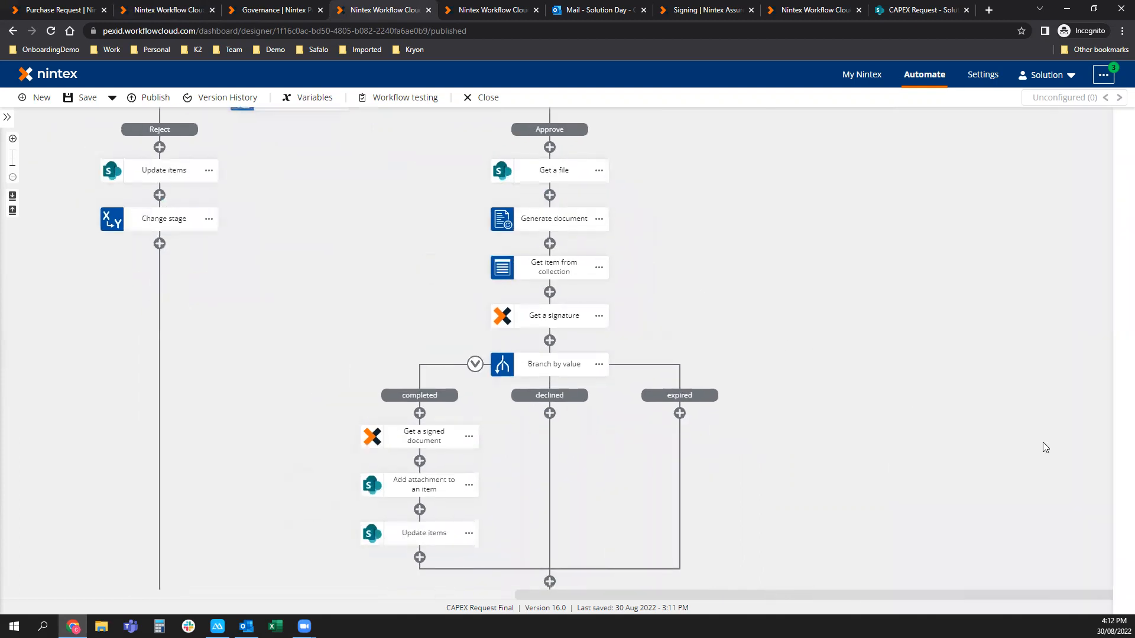
scroll(451, 289, "up", 2)
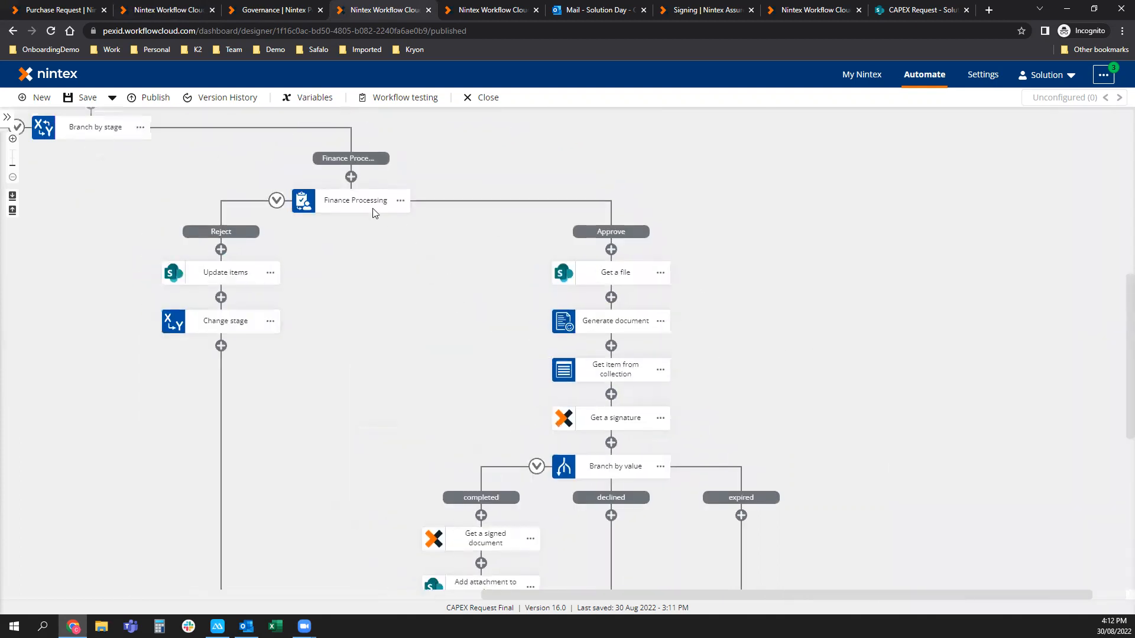
left_click(369, 203)
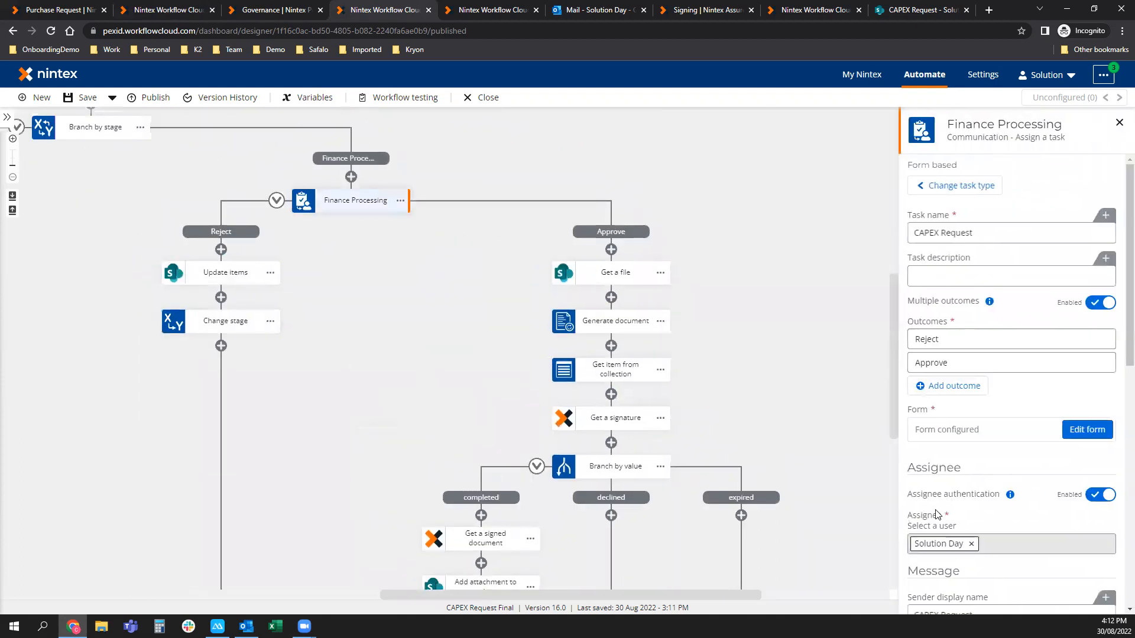
Add a label at the top of the task form reading CAPEX Request Form.
left_click(1071, 433)
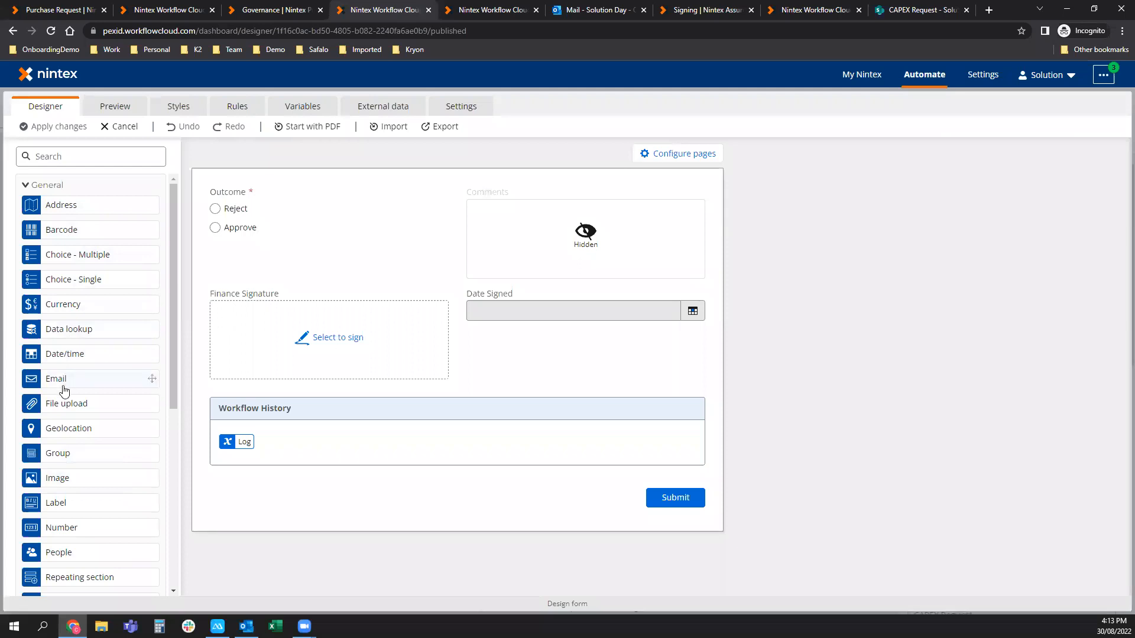
left_click_drag(66, 496, 396, 193)
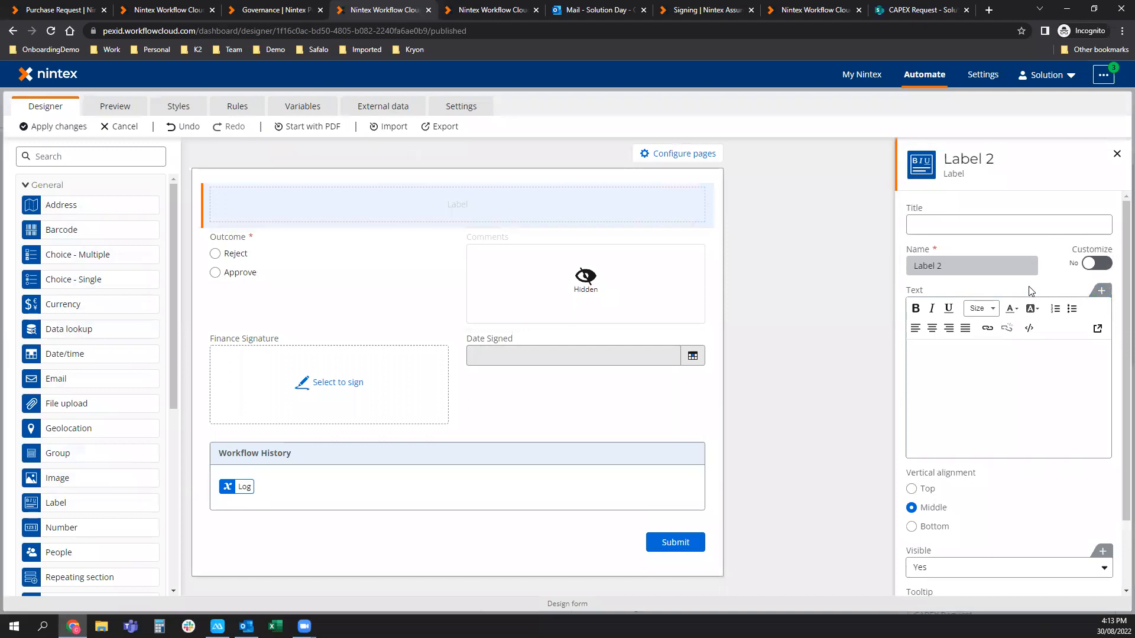
left_click(1008, 362)
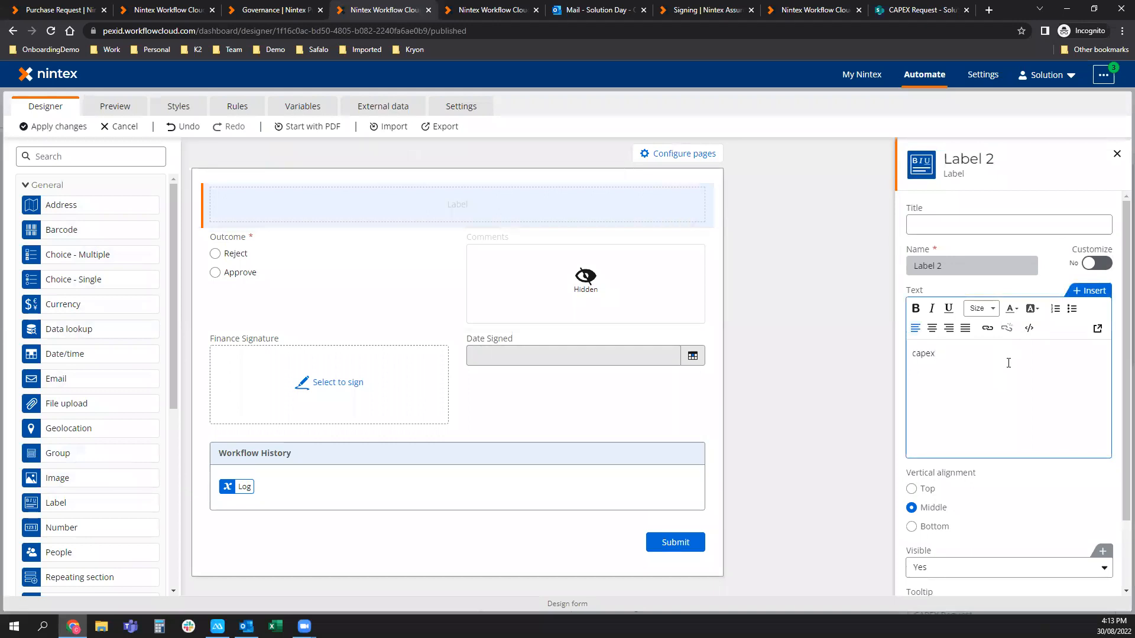
key("ctrl+a")
type("CA")
Format the CAPEX Request Form label text as Heading 1.
left_click(1097, 329)
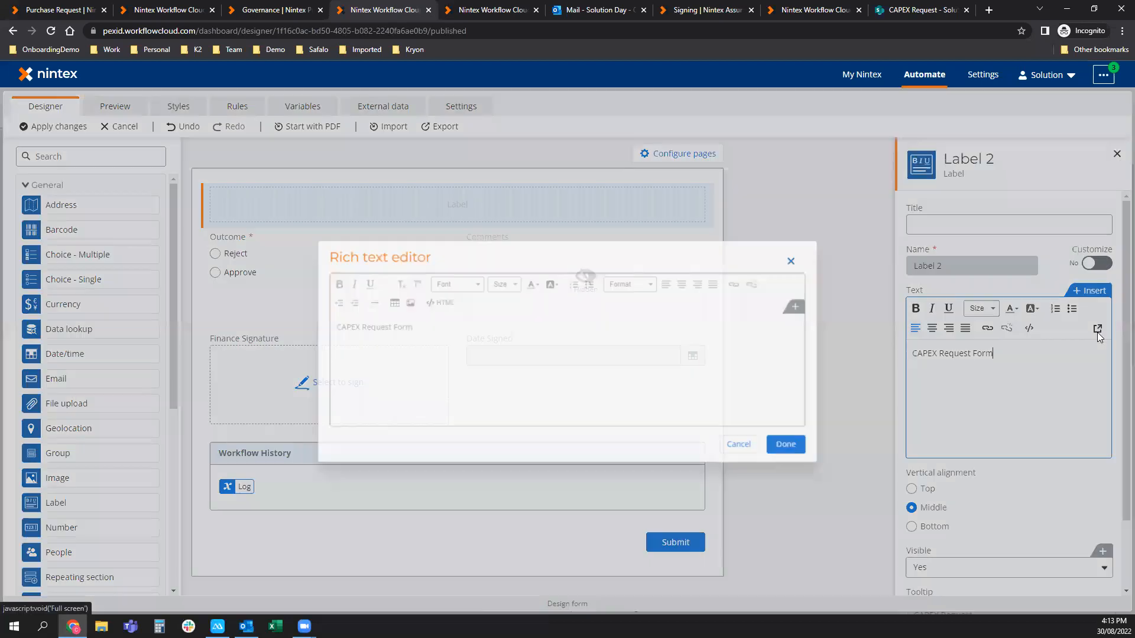
left_click_drag(403, 326, 380, 329)
left_click(410, 330)
key("ctrl+shift+Left")
key("ctrl+shift+Left")
key("ctrl+shift+Left")
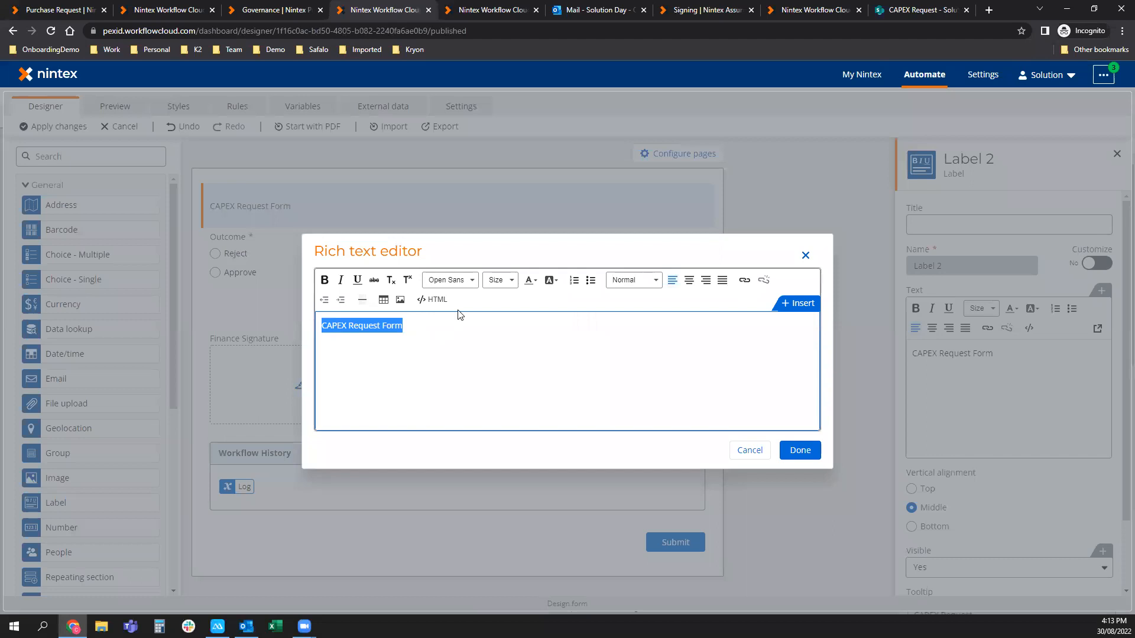
left_click(655, 280)
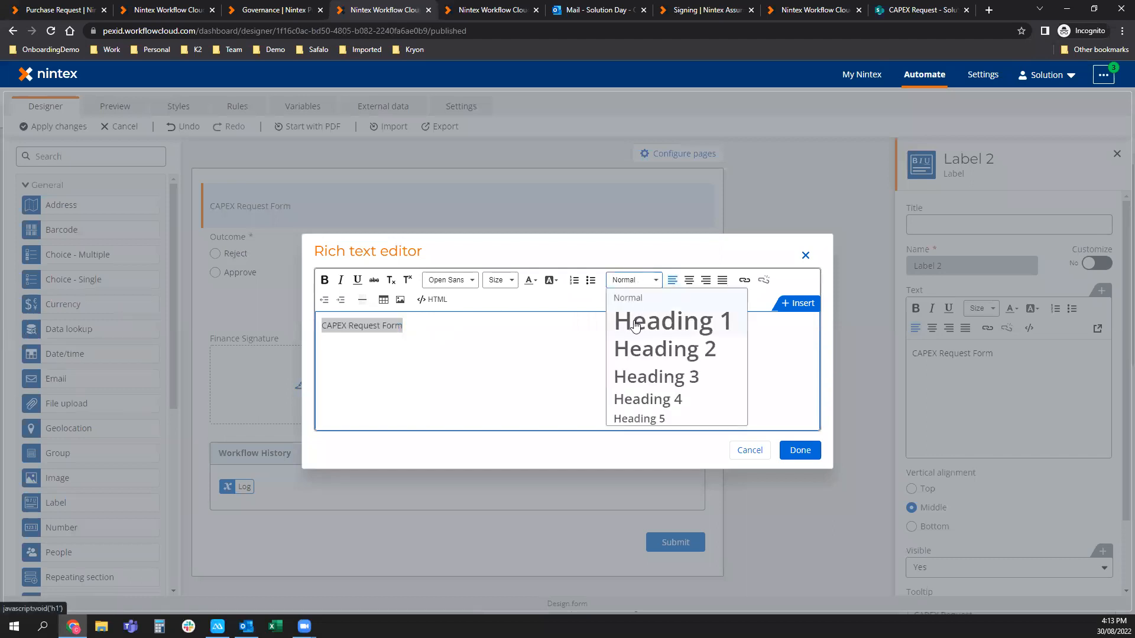
left_click(635, 323)
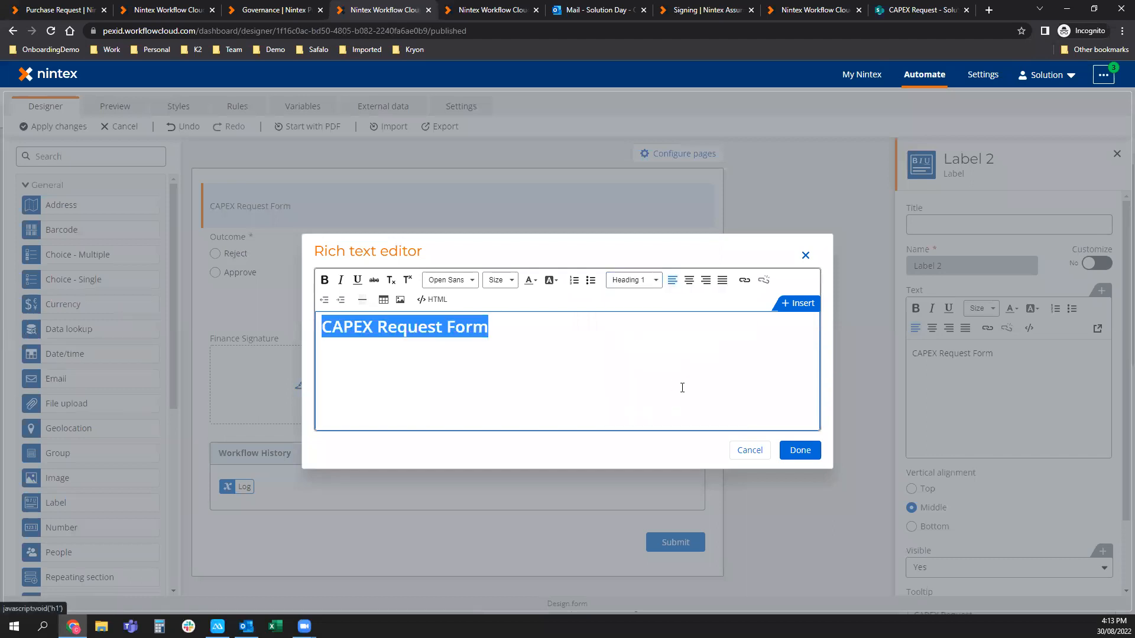
left_click(794, 453)
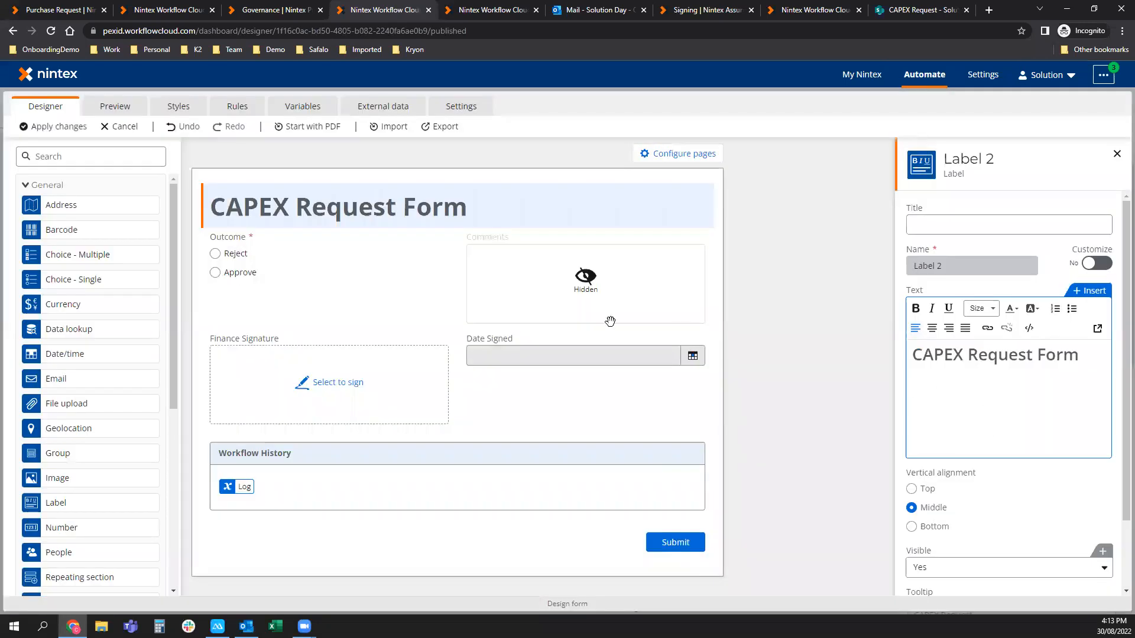
Review the form's Settings, Styles, Rules and Variables tabs, then return to the design canvas.
left_click(473, 113)
left_click(473, 113)
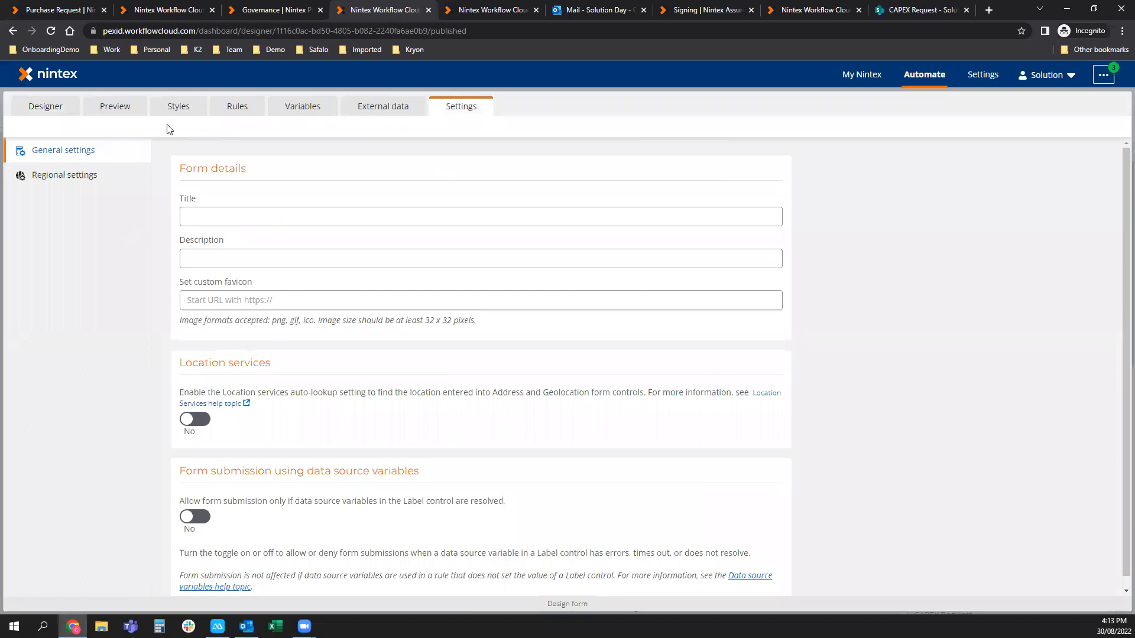
left_click(189, 110)
scroll(1004, 464, "down", 2)
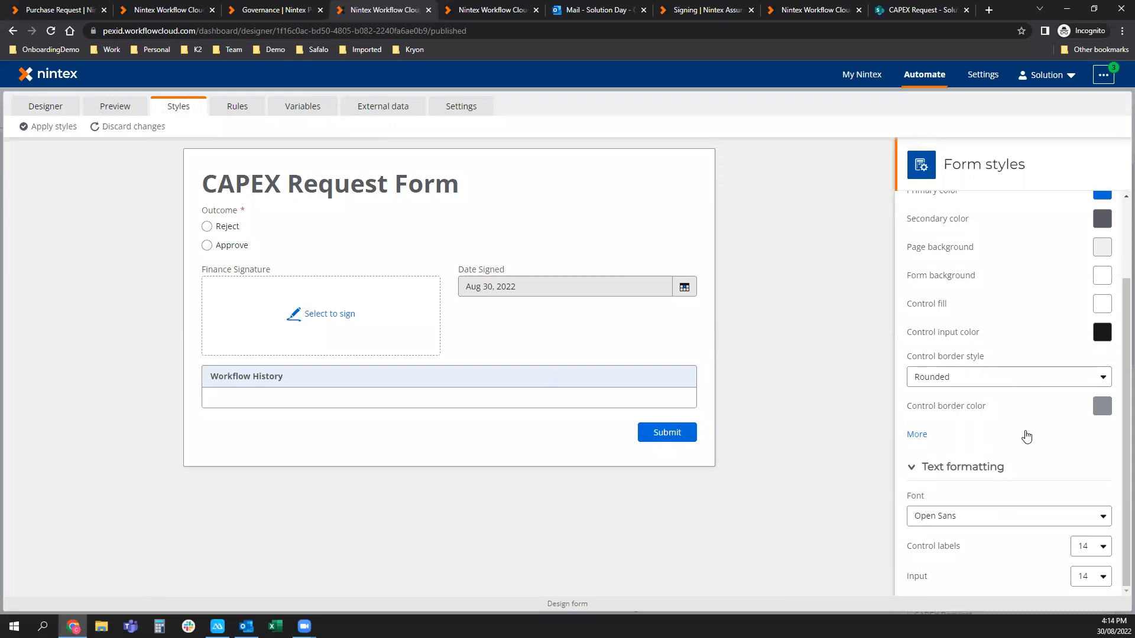
scroll(1027, 436, "up", 2)
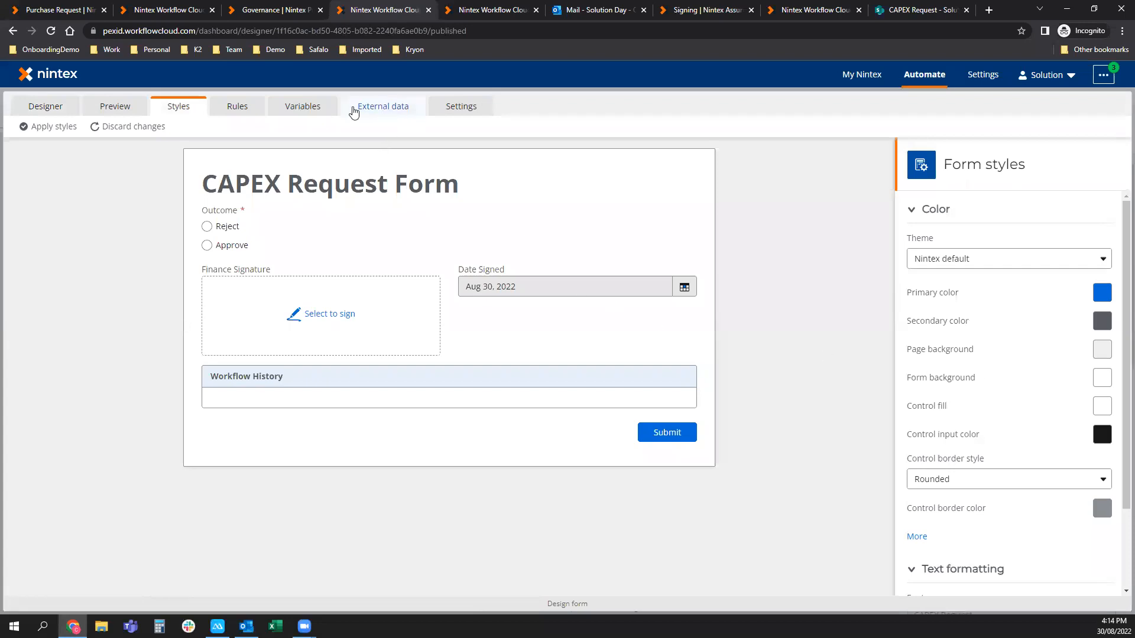
left_click(254, 113)
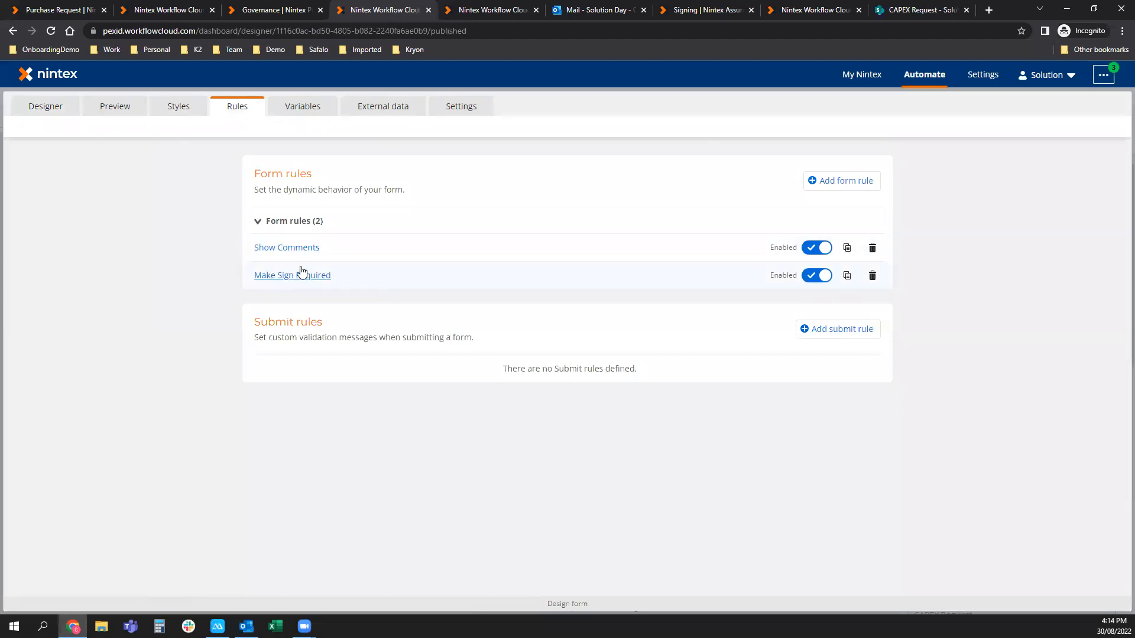
left_click(303, 110)
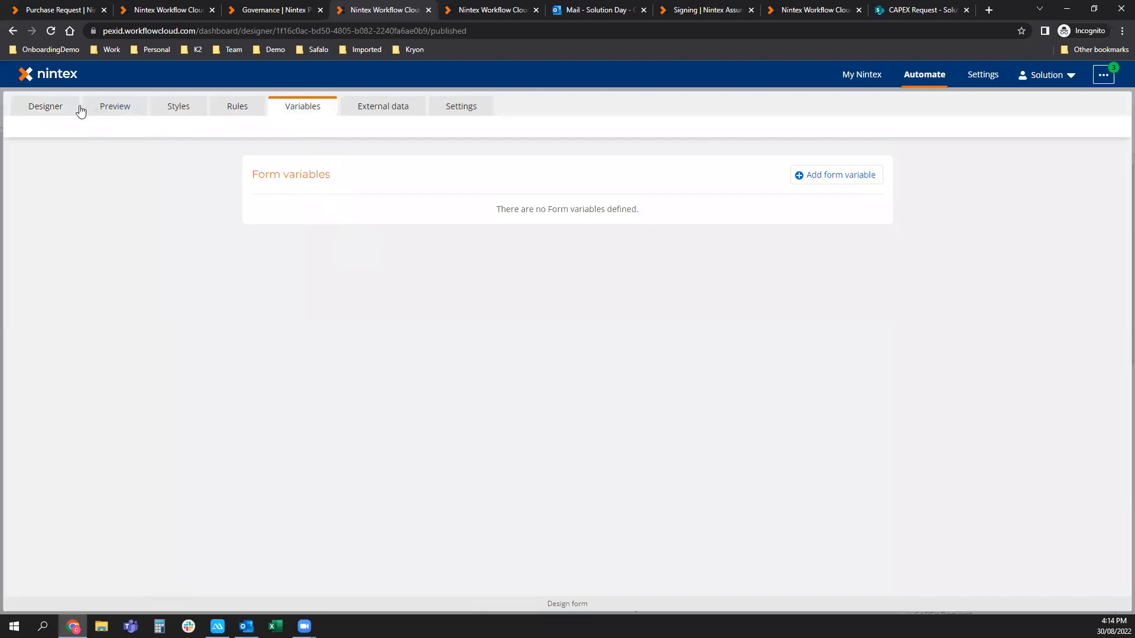
left_click(25, 111)
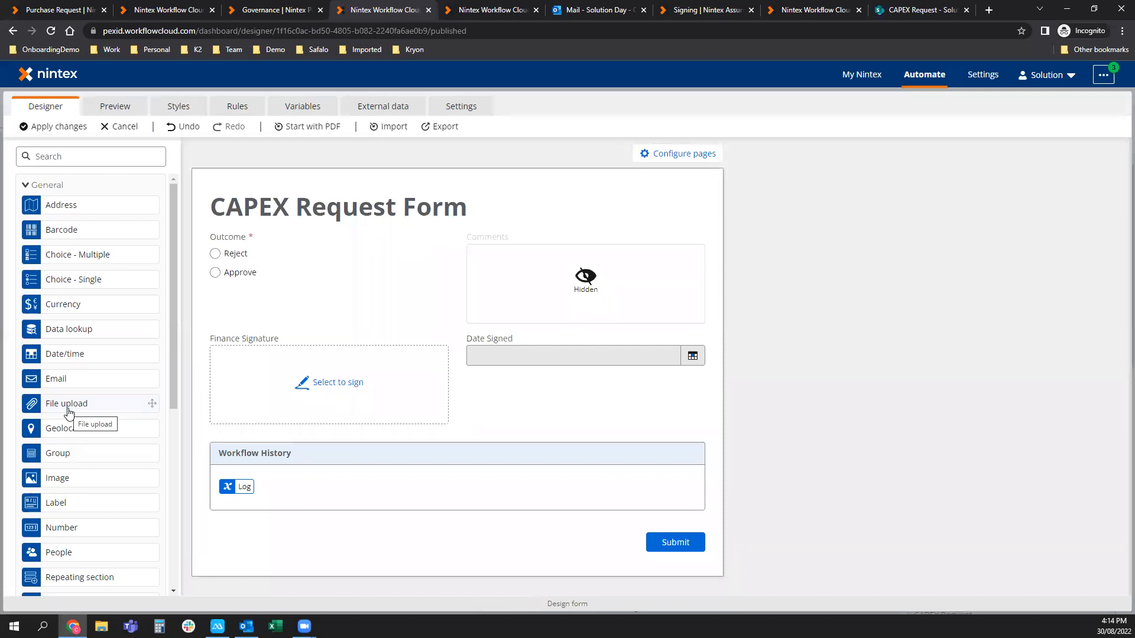
Scroll through the form toolbox and collapse then re-expand the General controls category.
scroll(69, 411, "down", 4)
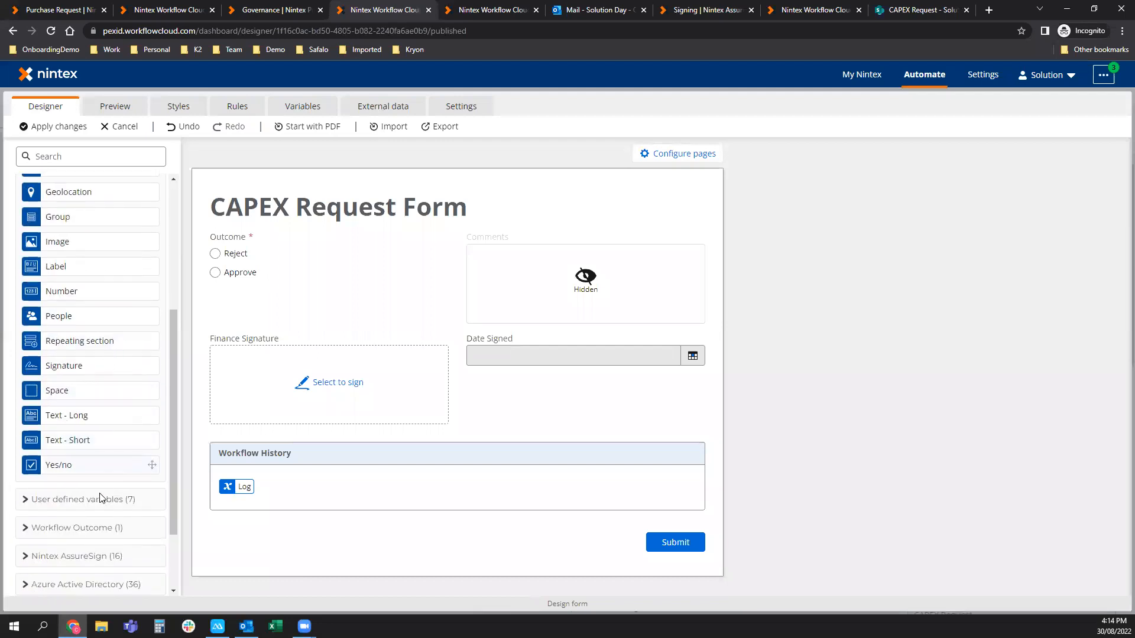
scroll(101, 499, "down", 1)
scroll(108, 538, "down", 1)
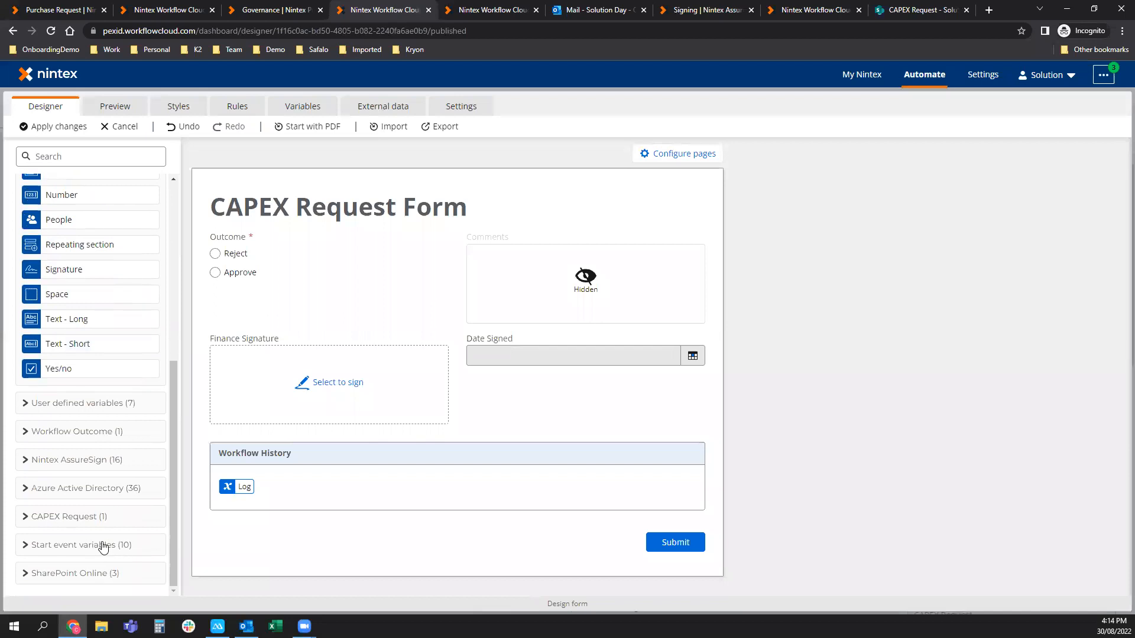
scroll(78, 379, "up", 6)
left_click(27, 185)
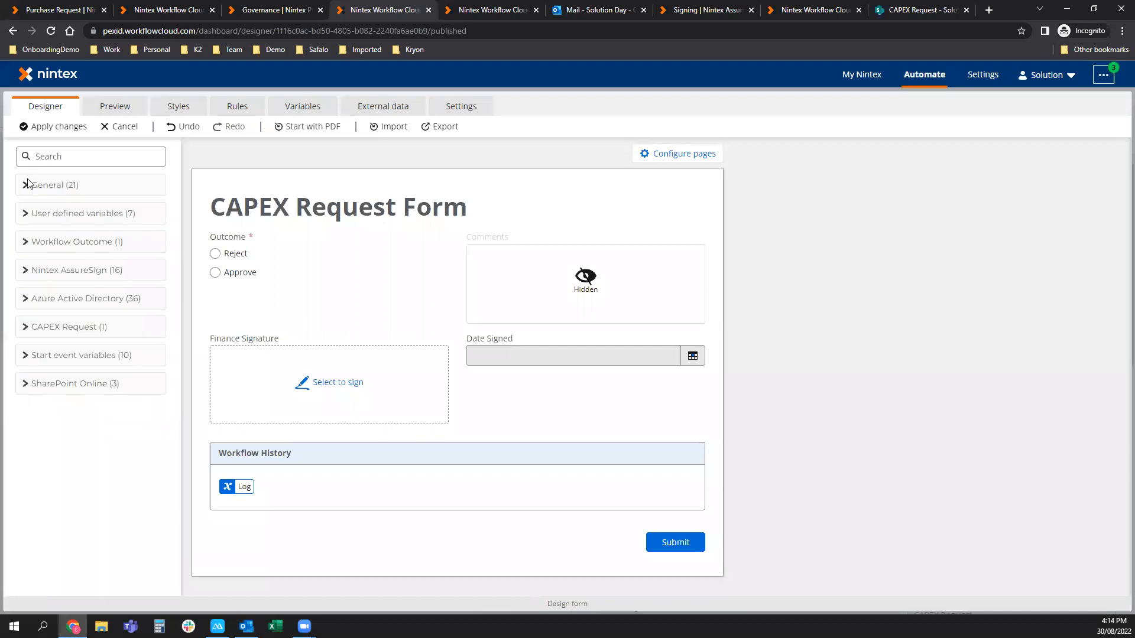
left_click(34, 186)
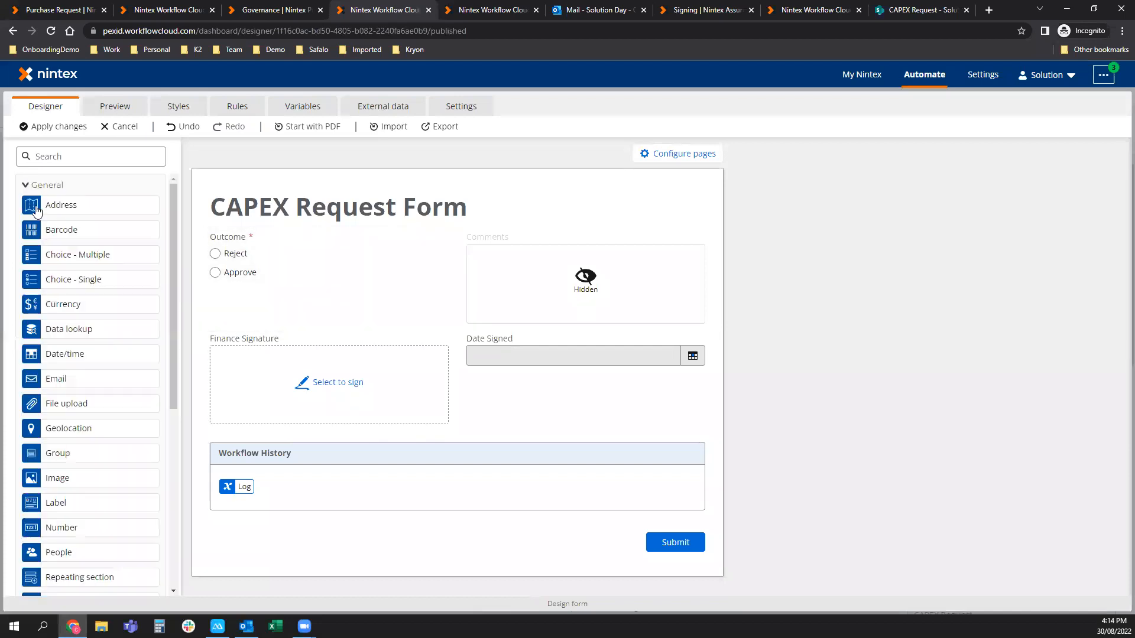
Add a Request Details group at the form top with header background, divider line and bold header.
left_click_drag(59, 453, 367, 233)
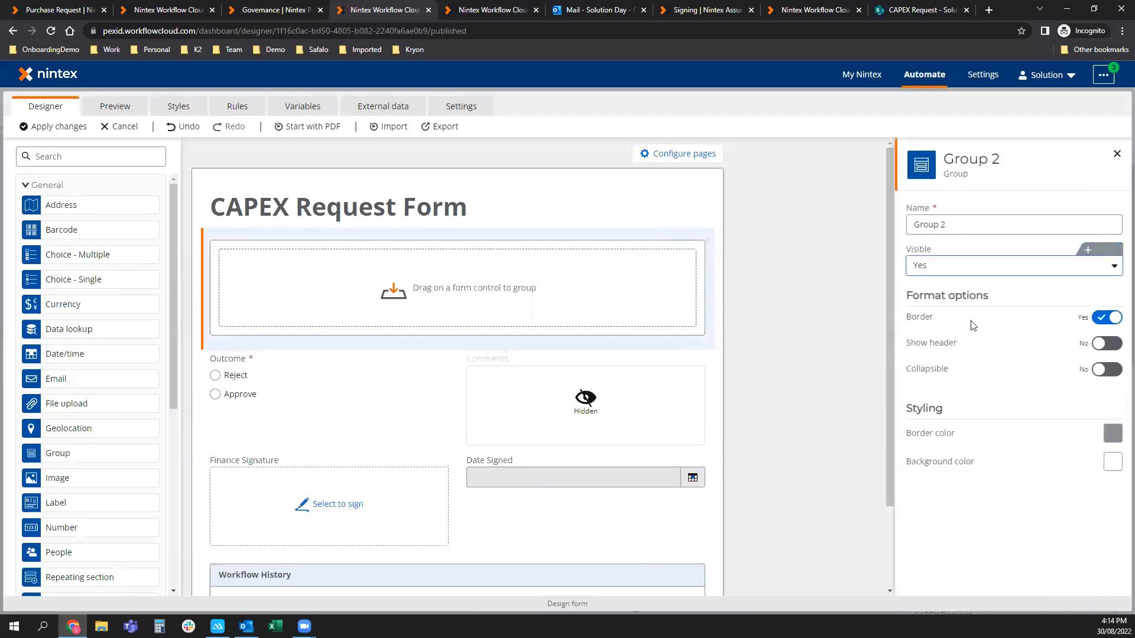
left_click(1109, 344)
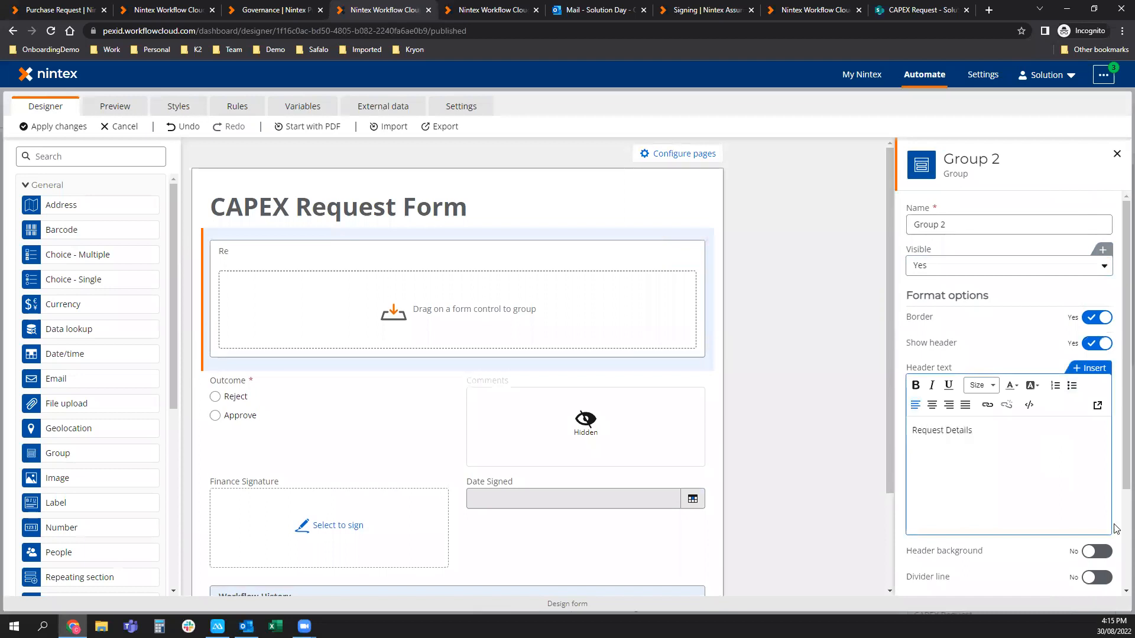
left_click(1100, 552)
left_click(1100, 577)
left_click(998, 454)
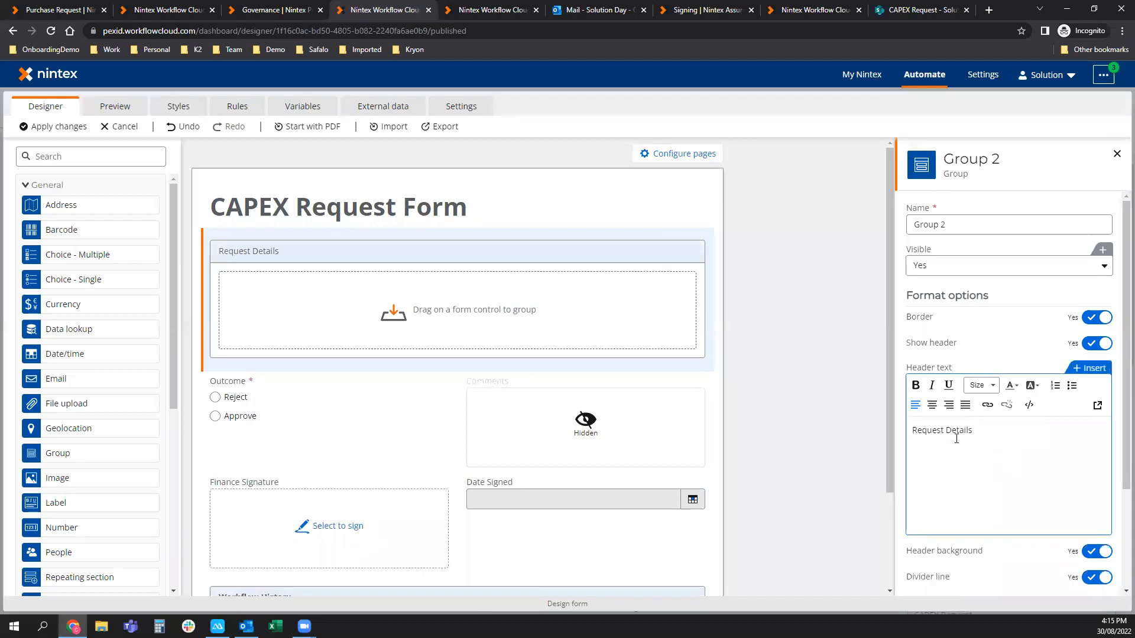
triple_click(956, 439)
key("ctrl+b")
left_click(53, 185)
left_click(39, 359)
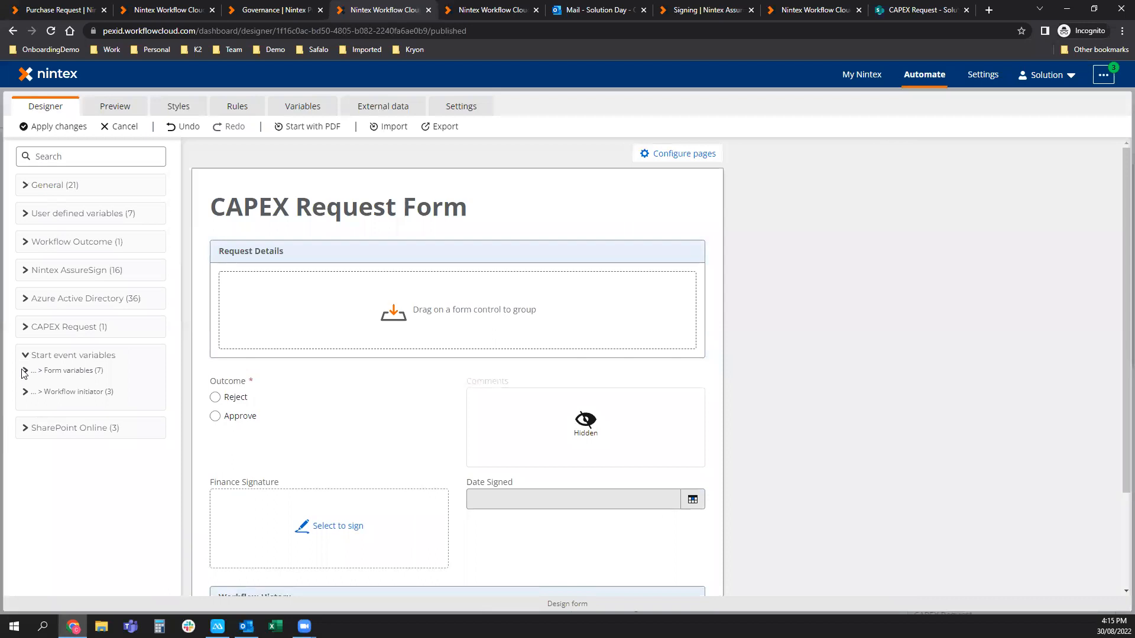
Drag First Name, Last Name, Department and GrandTotal variables into the Request Details group.
left_click(24, 371)
left_click_drag(75, 468, 286, 286)
left_click_drag(67, 515, 587, 283)
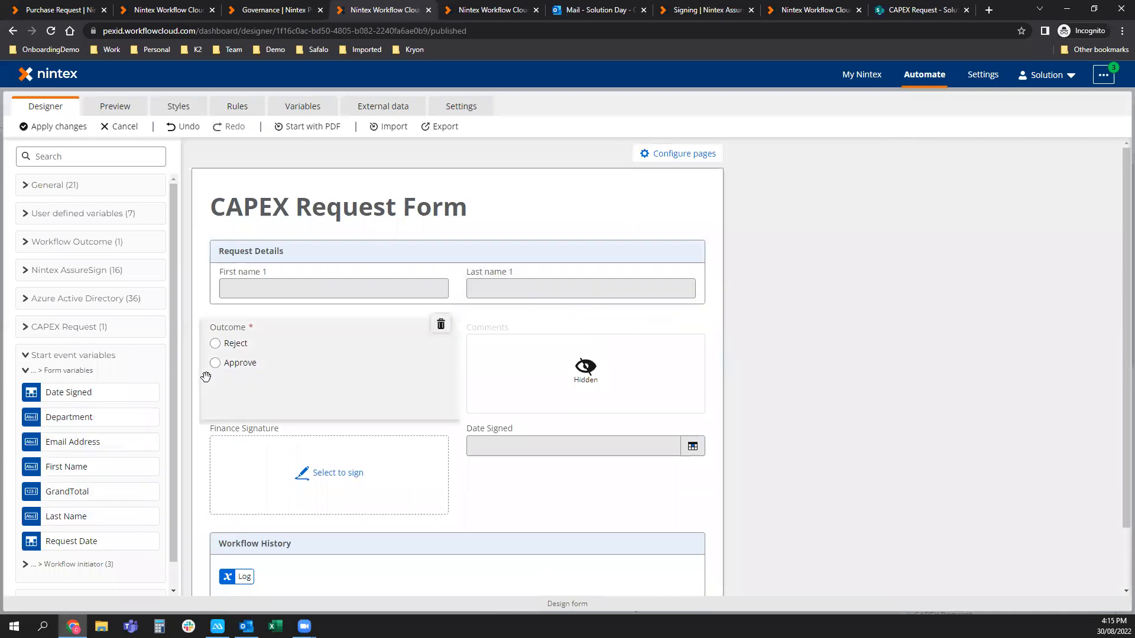
left_click_drag(59, 419, 278, 306)
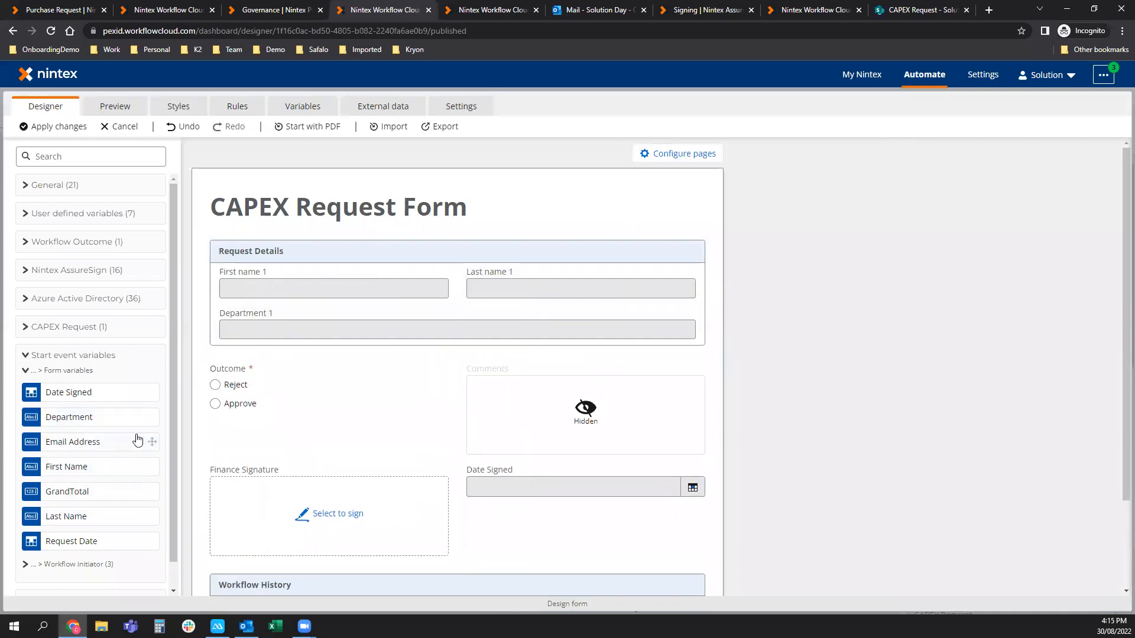
scroll(73, 505, "down", 1)
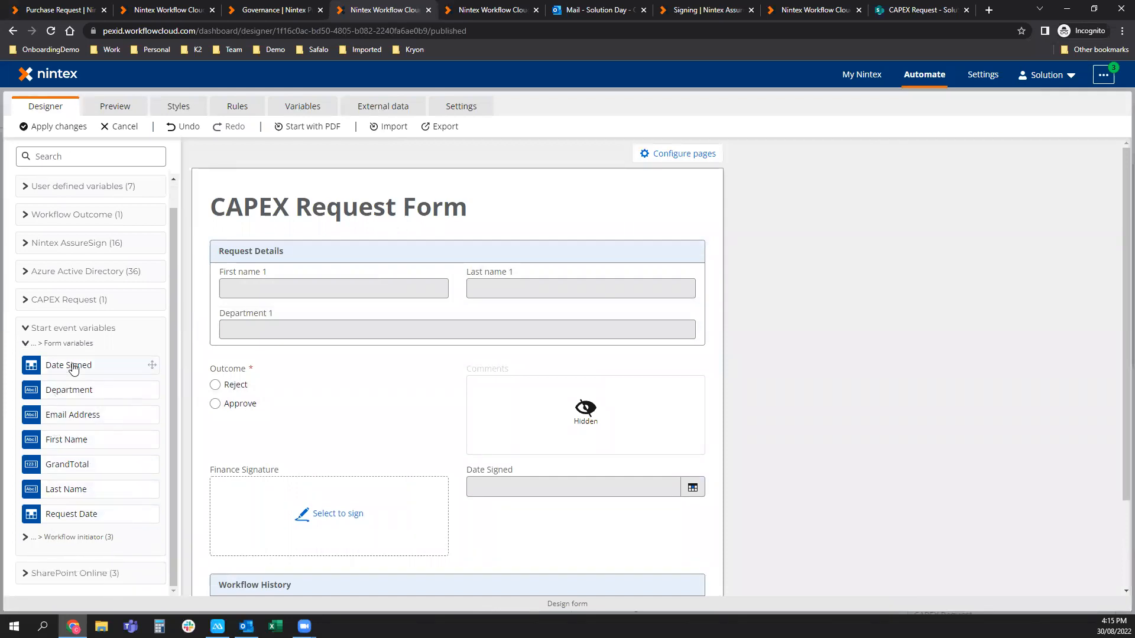
left_click_drag(65, 466, 463, 337)
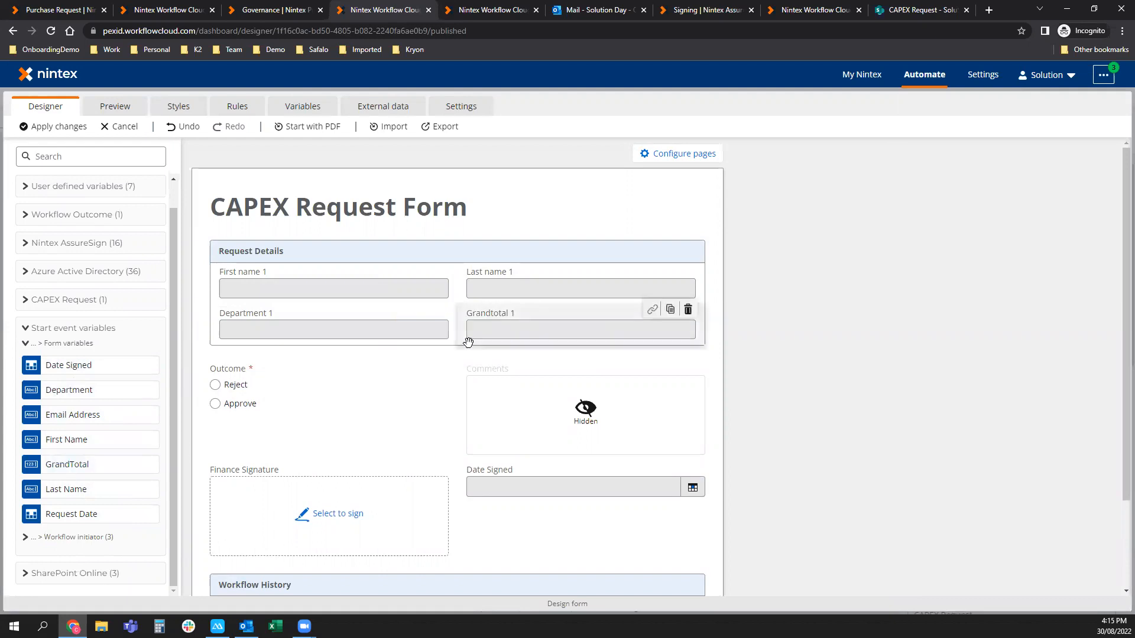
Remove the trailing '1' from each field title and apply the form changes.
left_click(299, 291)
left_click(969, 229)
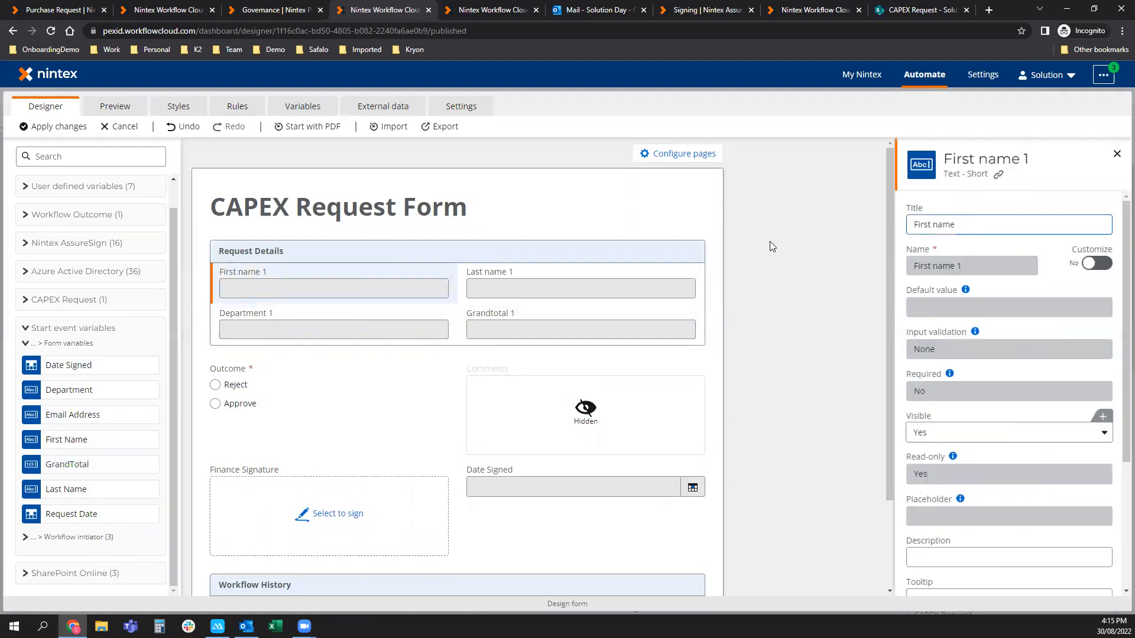
left_click(579, 288)
left_click(995, 227)
key("BackSpace")
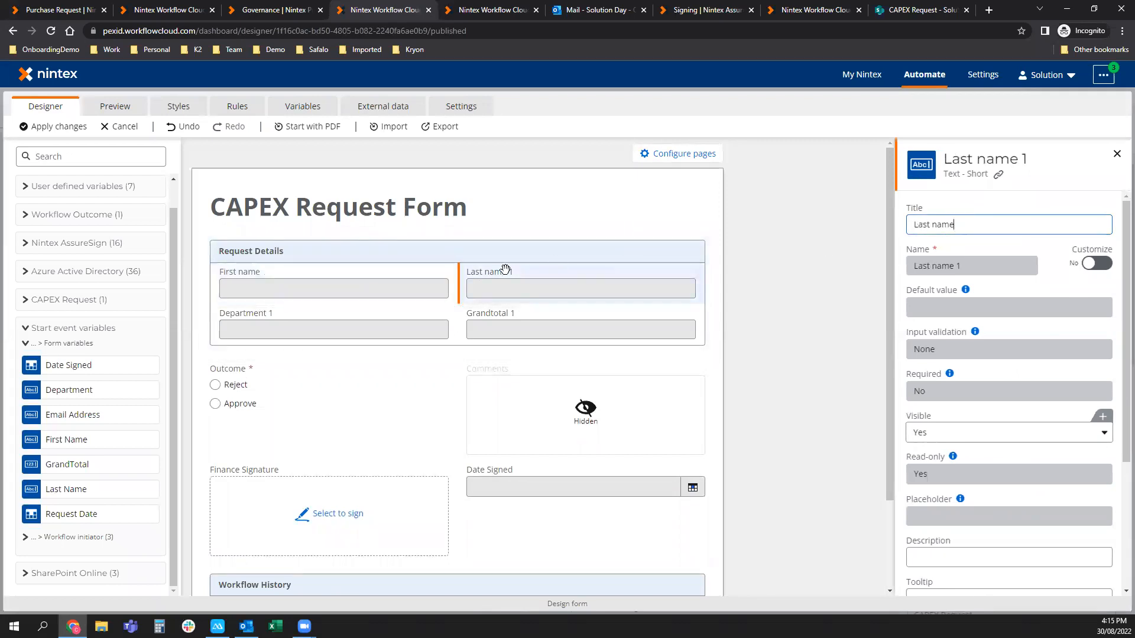
left_click(306, 329)
left_click(970, 225)
key("BackSpace")
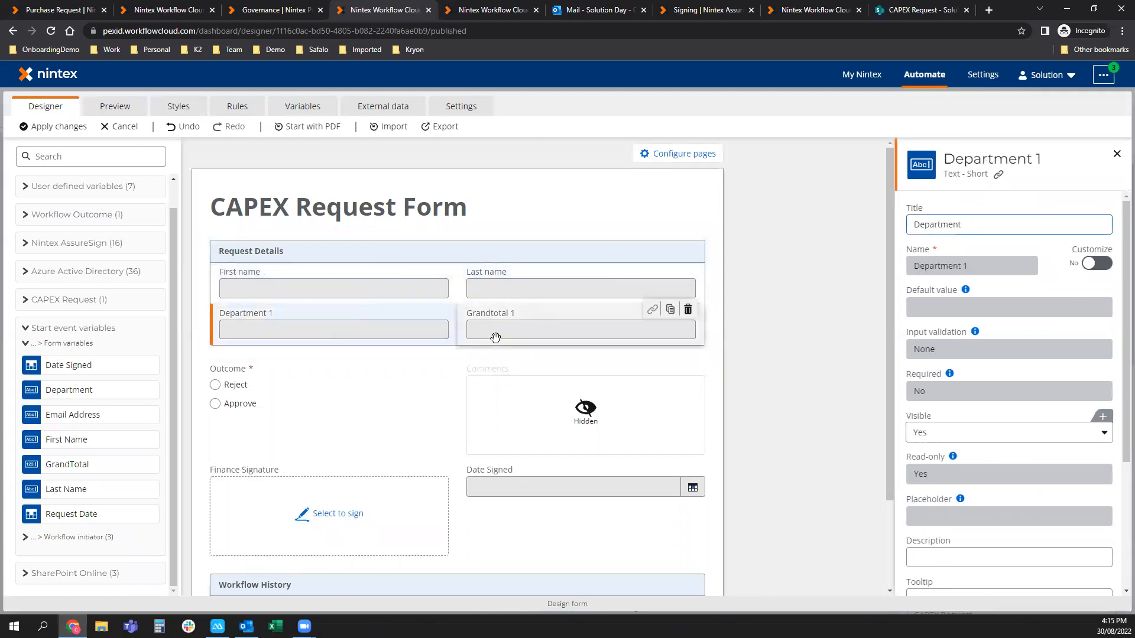
left_click(494, 329)
left_click(967, 230)
key("BackSpace")
key("BackSpace")
key("BackSpace")
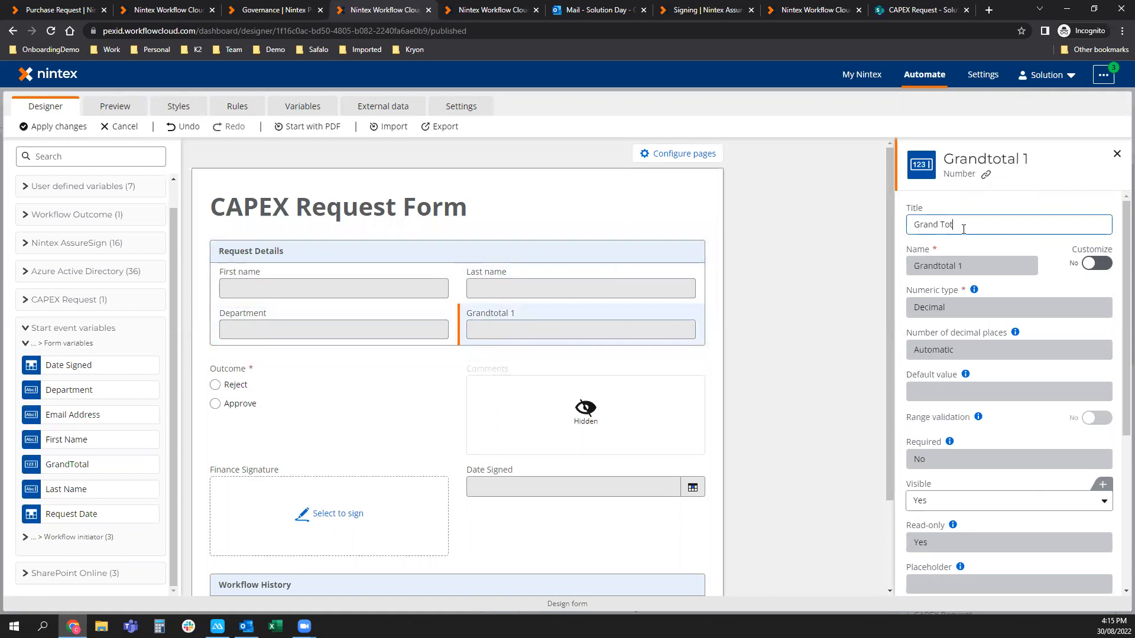
left_click(747, 318)
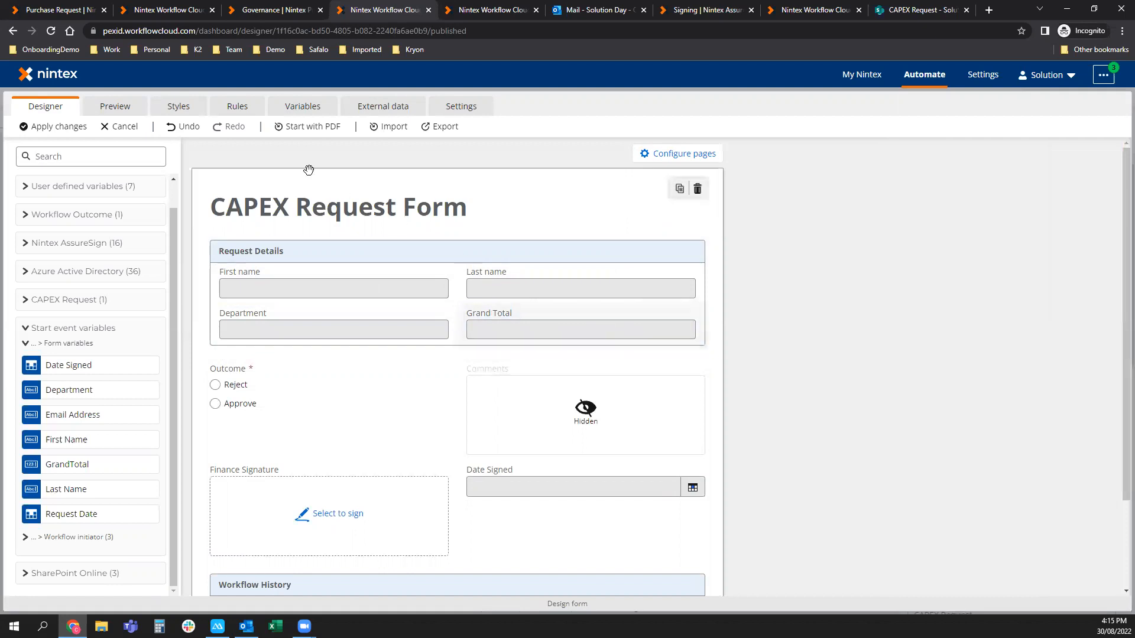
left_click(57, 126)
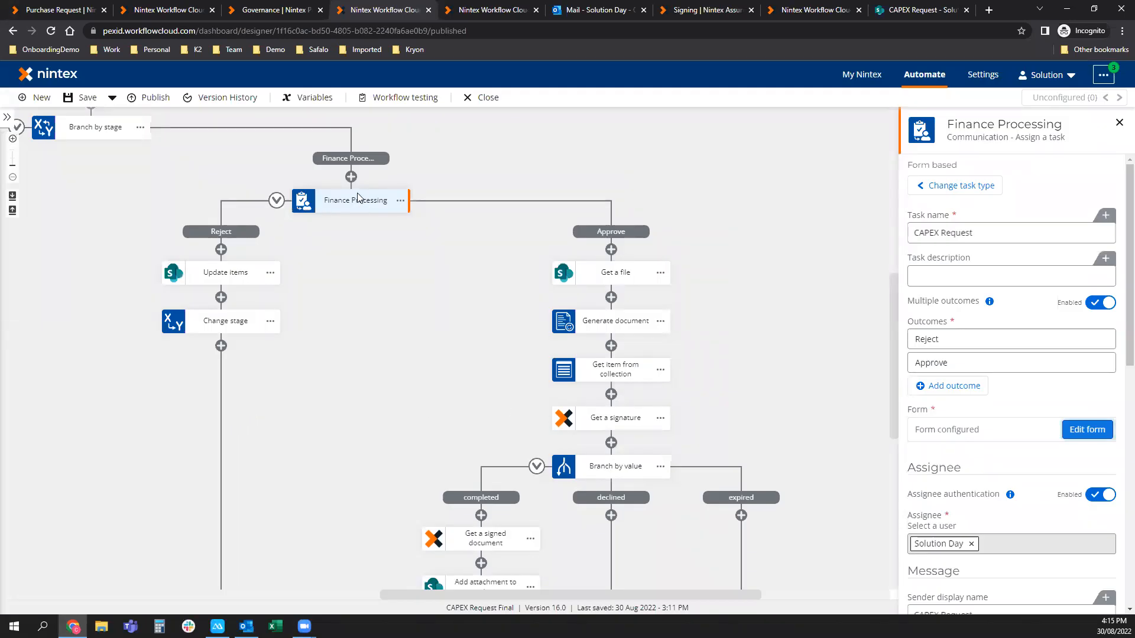
Reopen the Finance Processing form, preview the rendered Request Details group, then resume designing.
left_click(1089, 430)
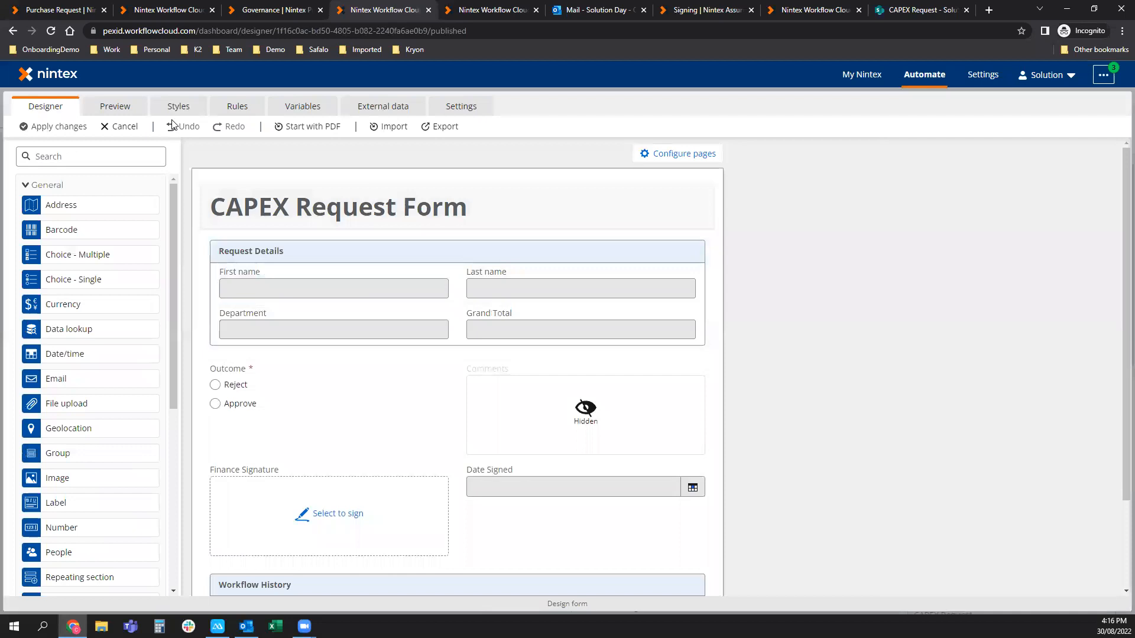
left_click(123, 109)
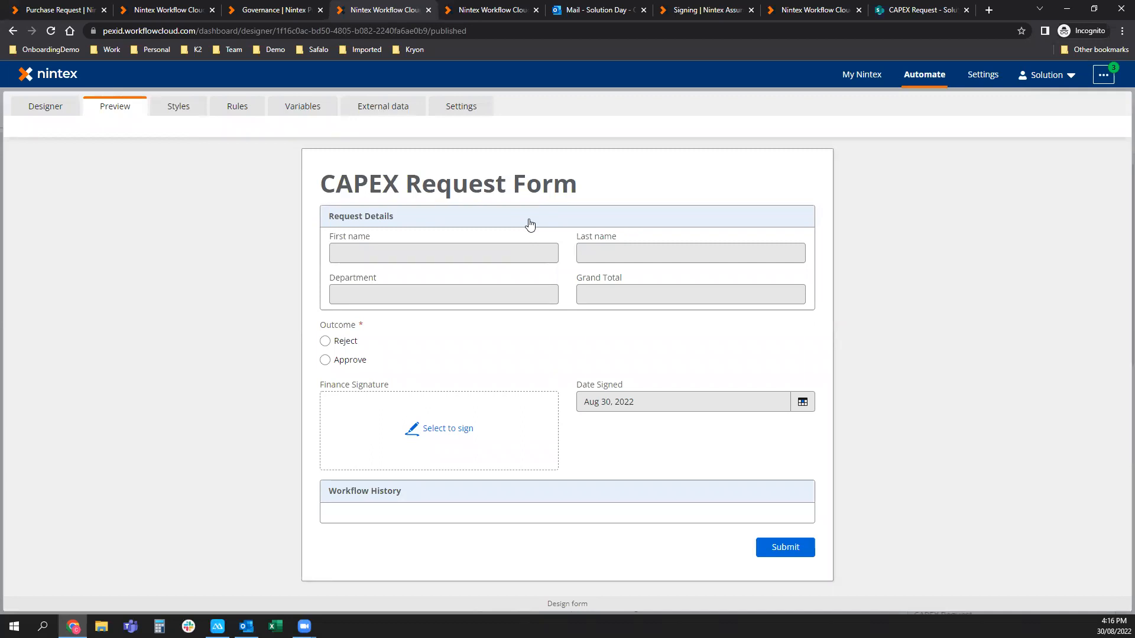
left_click(59, 121)
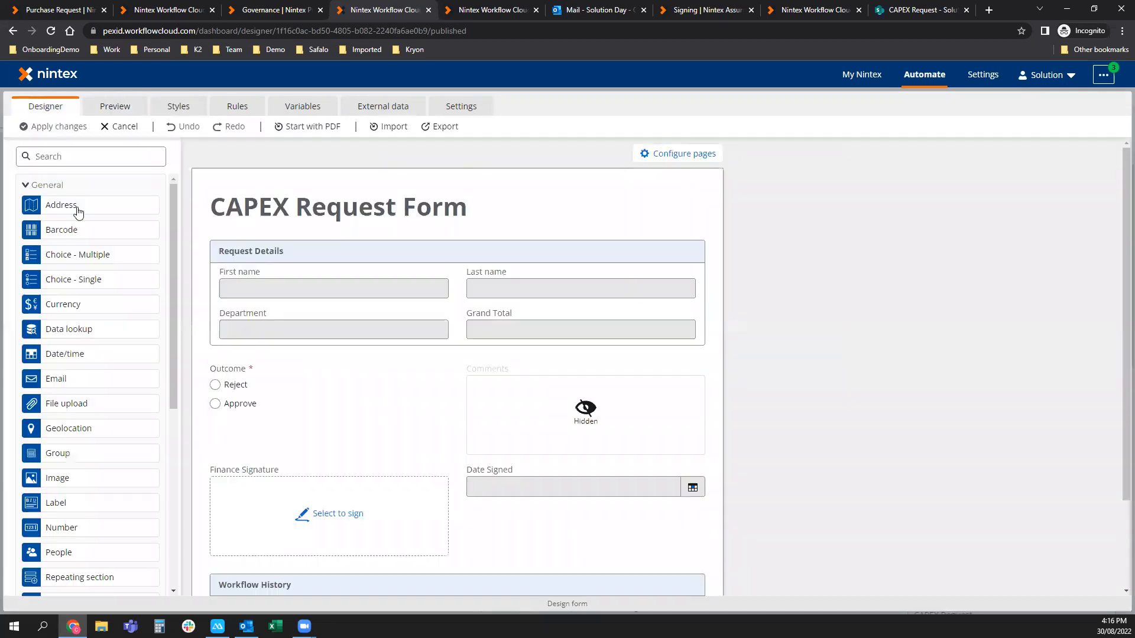
Republish CAPEX Request Final as version 17.0 and copy its web form URL for Promapp.
left_click(106, 126)
left_click(147, 103)
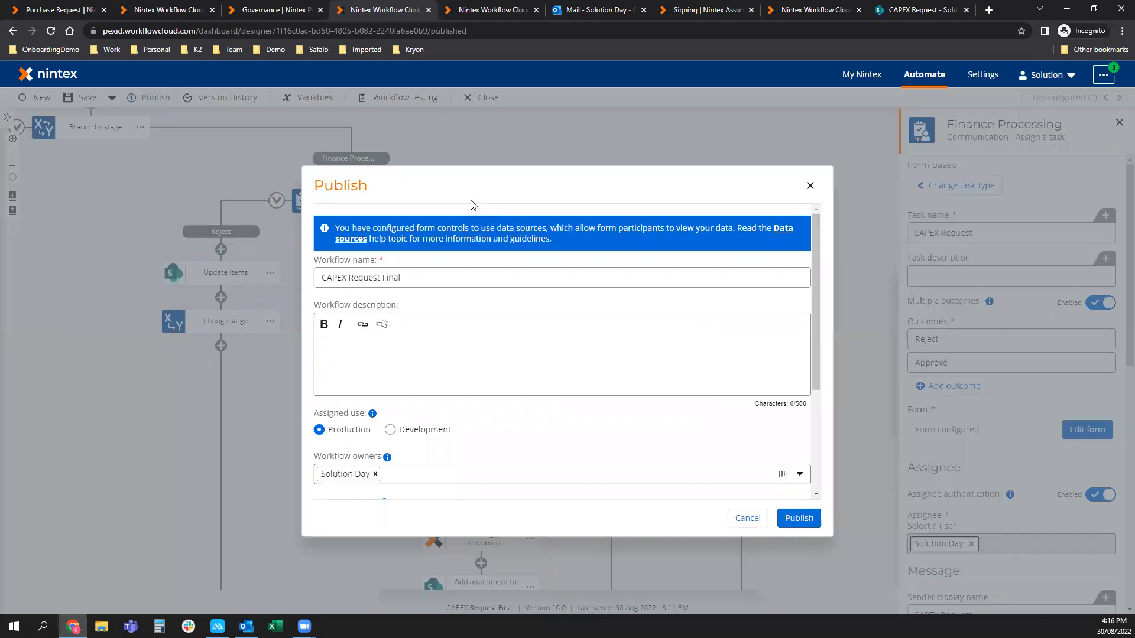
left_click(810, 518)
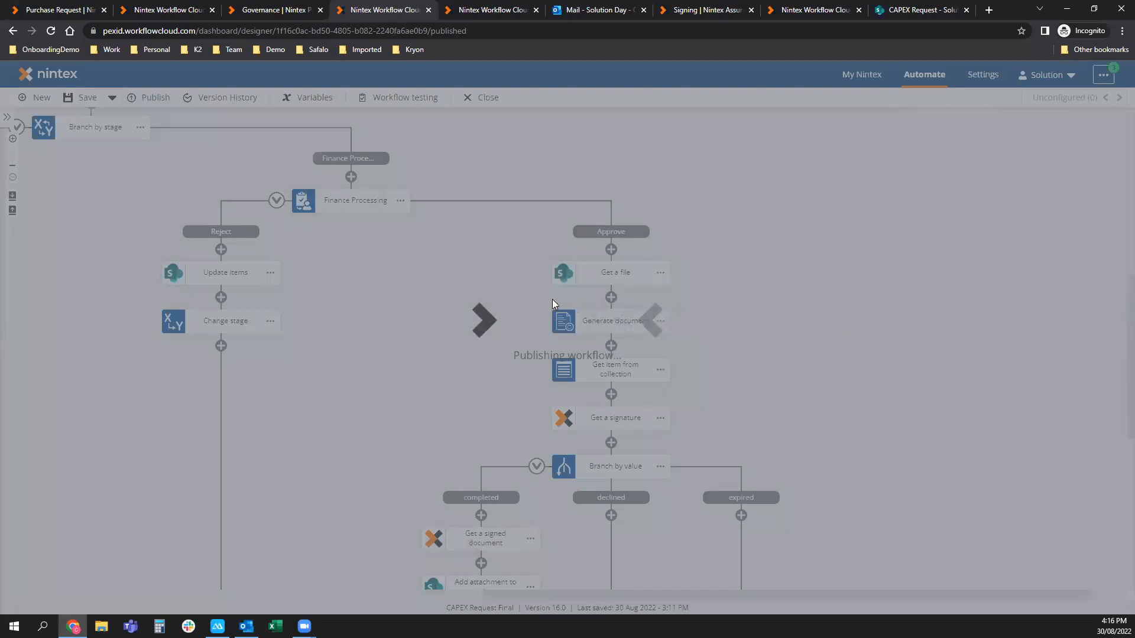
left_click(766, 374)
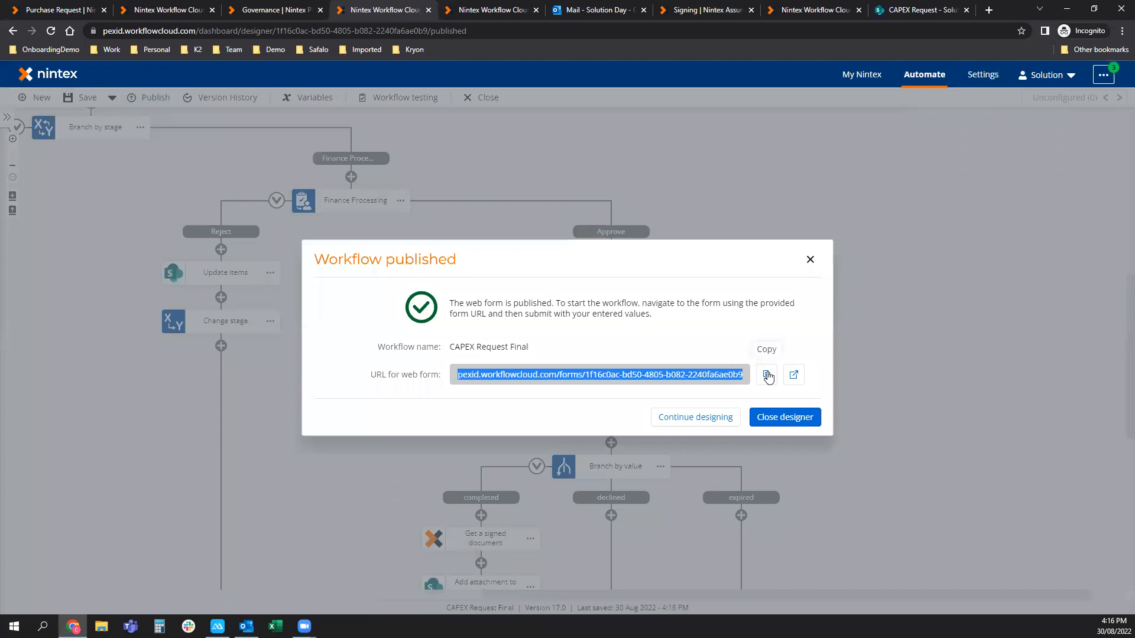
left_click(66, 7)
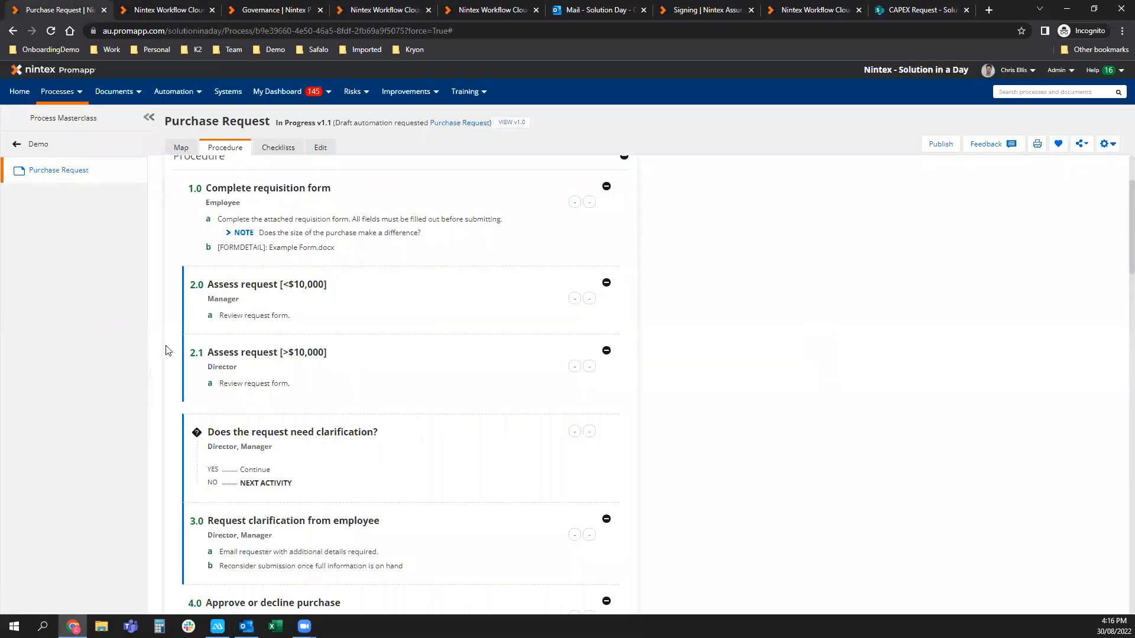
Put the Purchase Request process into edit mode and open task b of step 1.0.
left_click(320, 149)
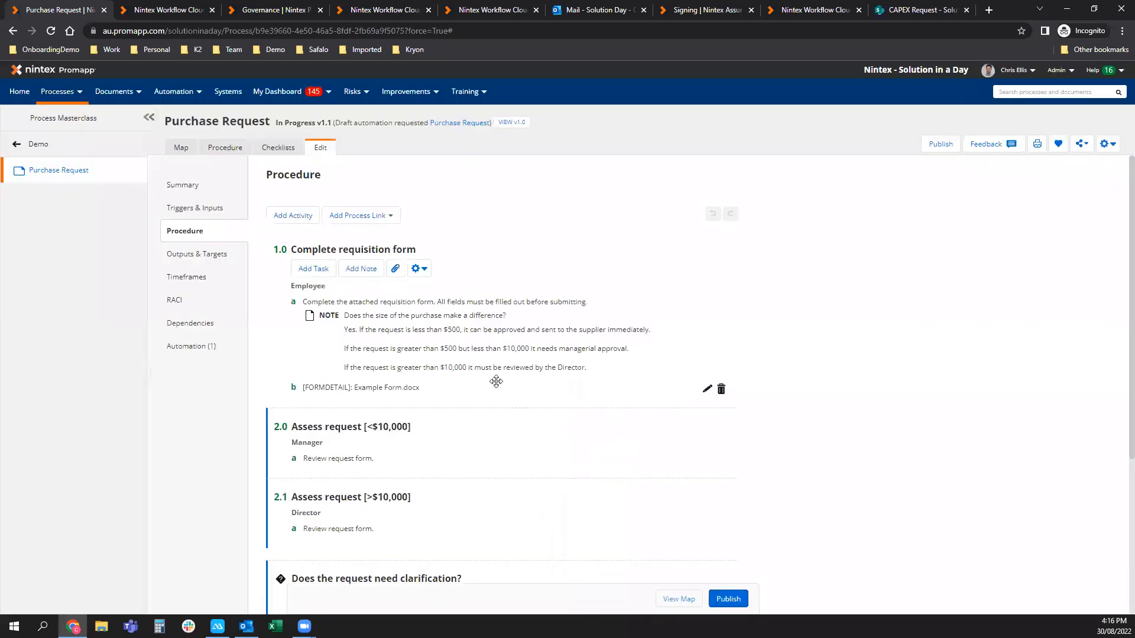
left_click(745, 392)
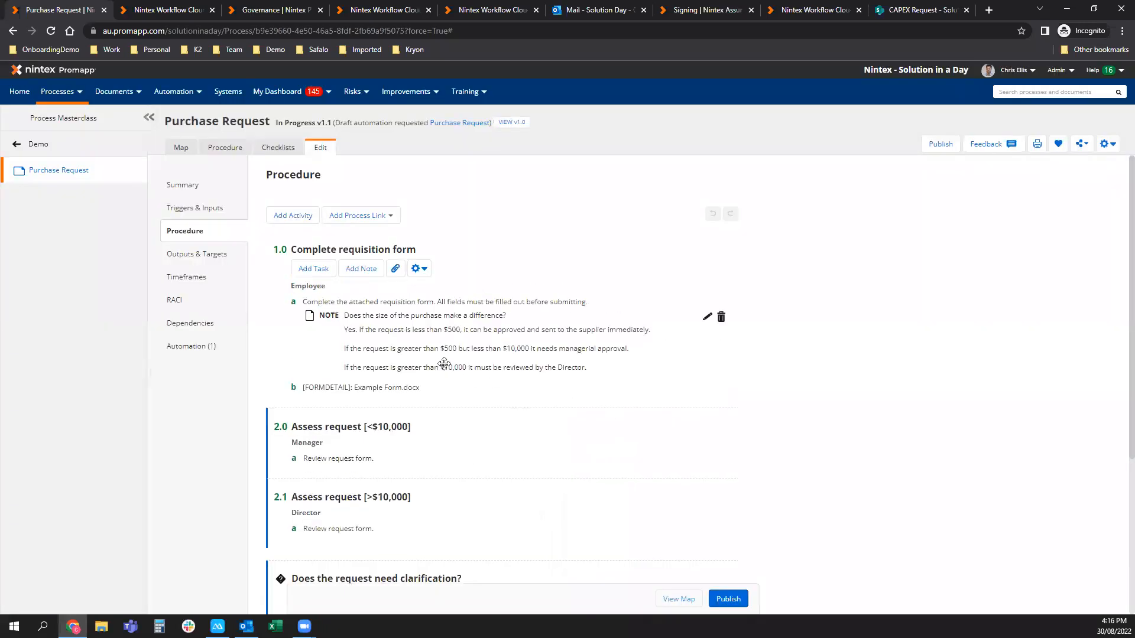
left_click(407, 387)
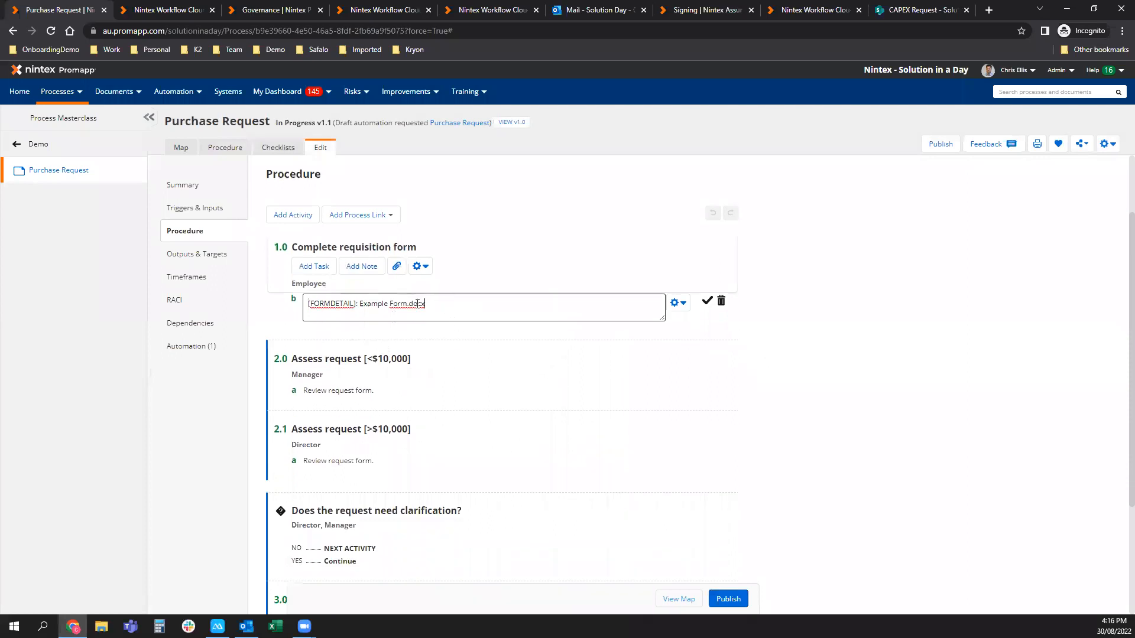
triple_click(417, 303)
left_click(679, 304)
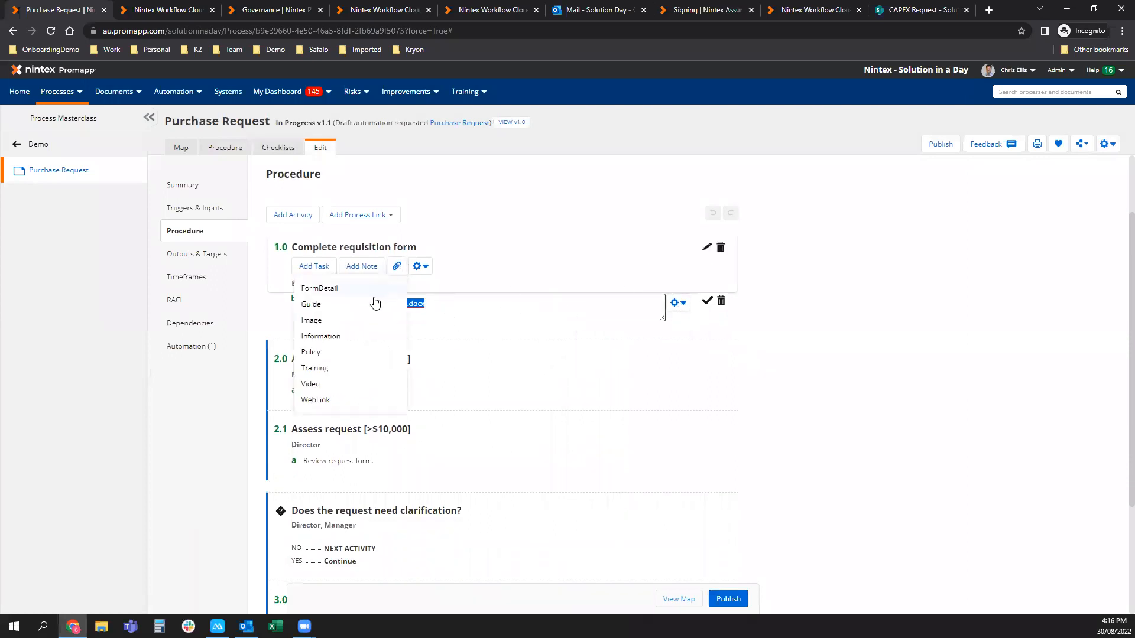
Attach a 'CAPEX Form' web link with the pasted published form URL to task b.
mouse_move(396, 265)
left_click(345, 398)
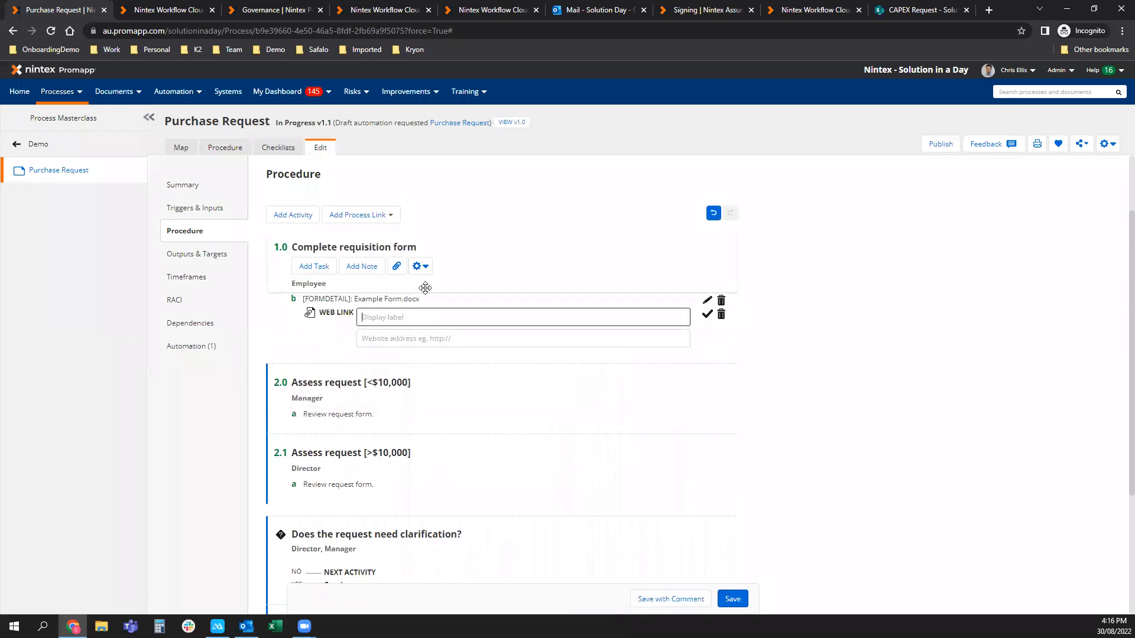
type("CAPEX Form")
key("Tab")
key("ctrl+v")
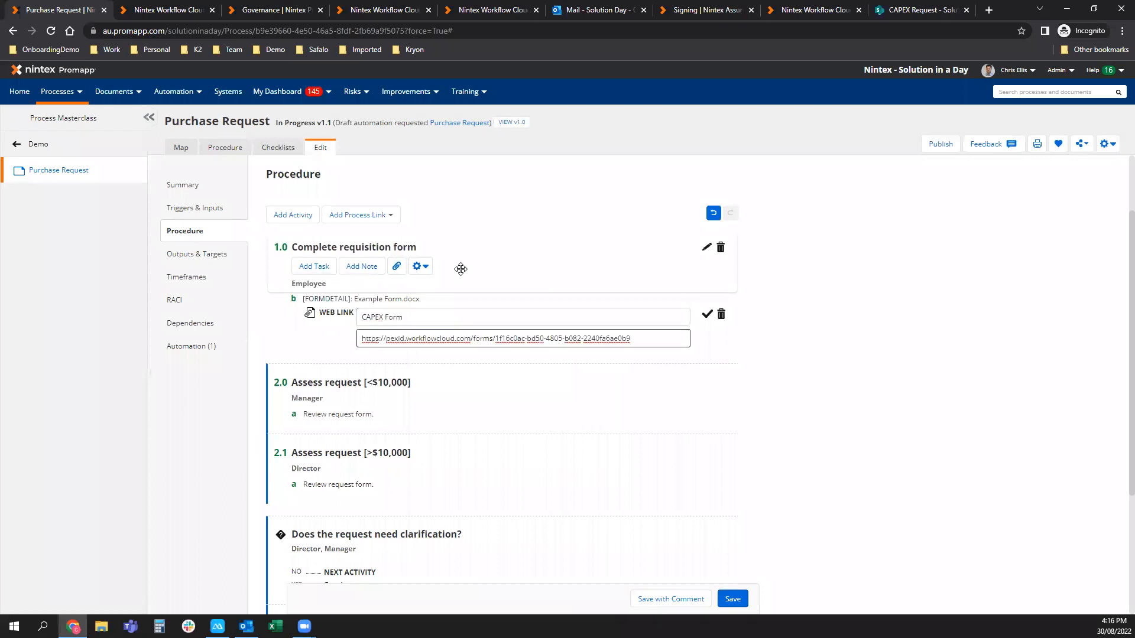
left_click(707, 314)
left_click(387, 298)
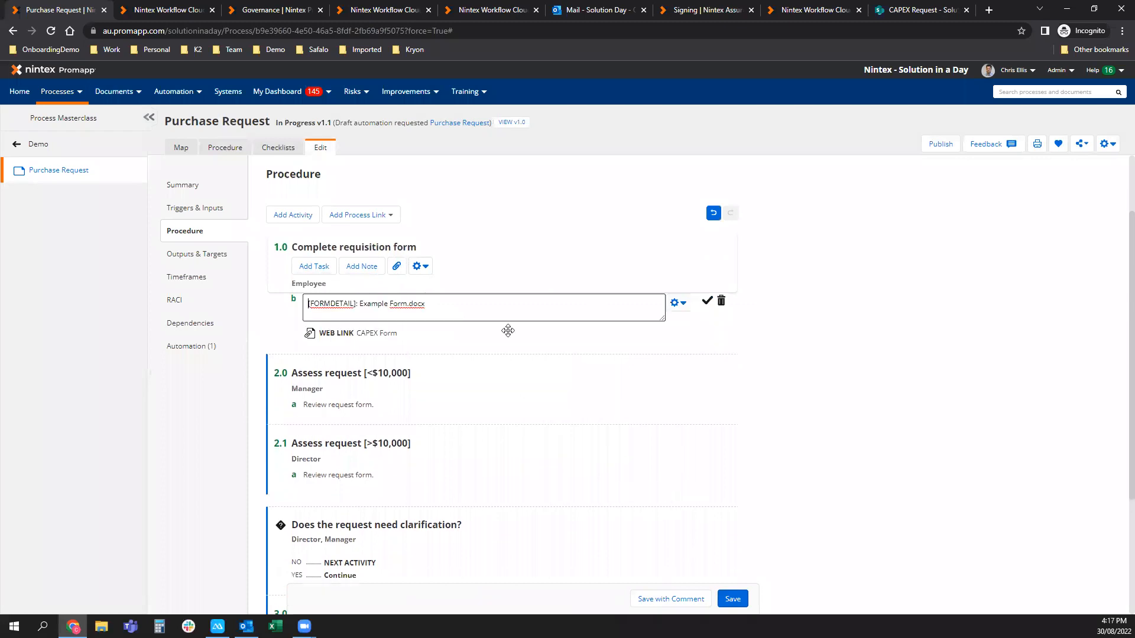
Reword task b to 'Complete the CAPEX Form', save the process as v1.2, and test the link.
left_click_drag(476, 303, 313, 303)
key("BackSpace")
key("BackSpace")
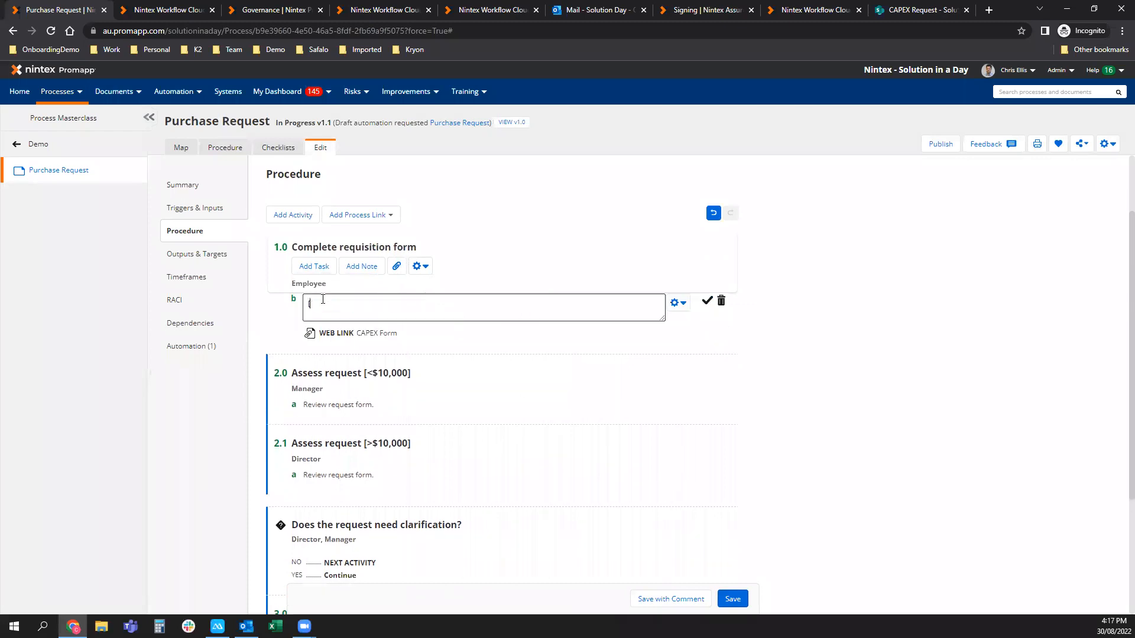
type("Complete the CAPEX Form")
left_click(707, 300)
left_click(733, 599)
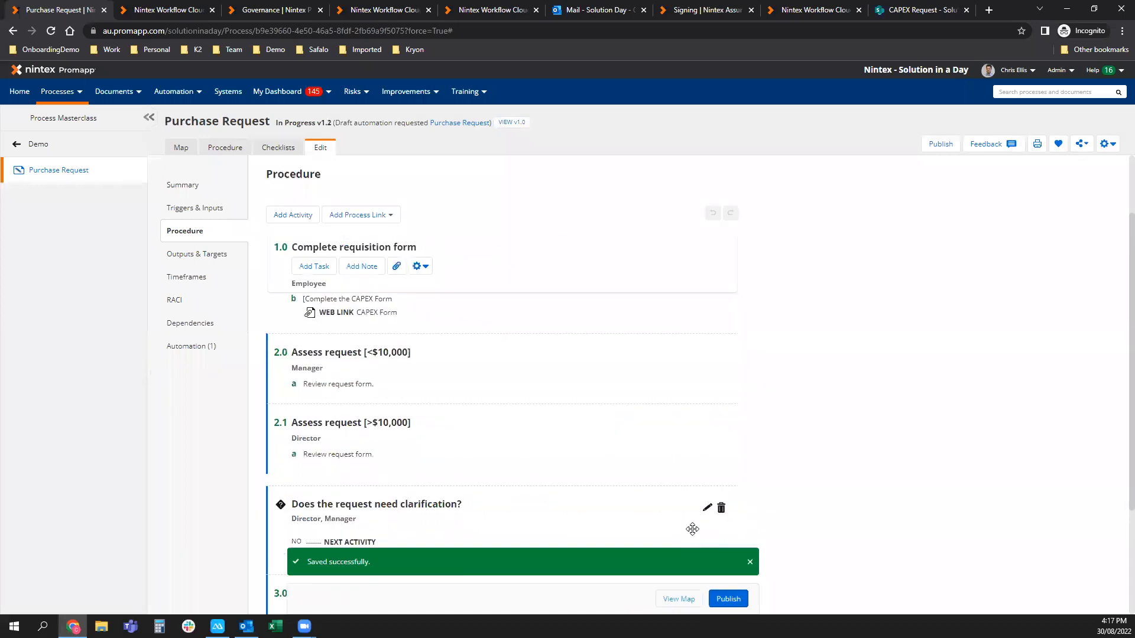
left_click(370, 314)
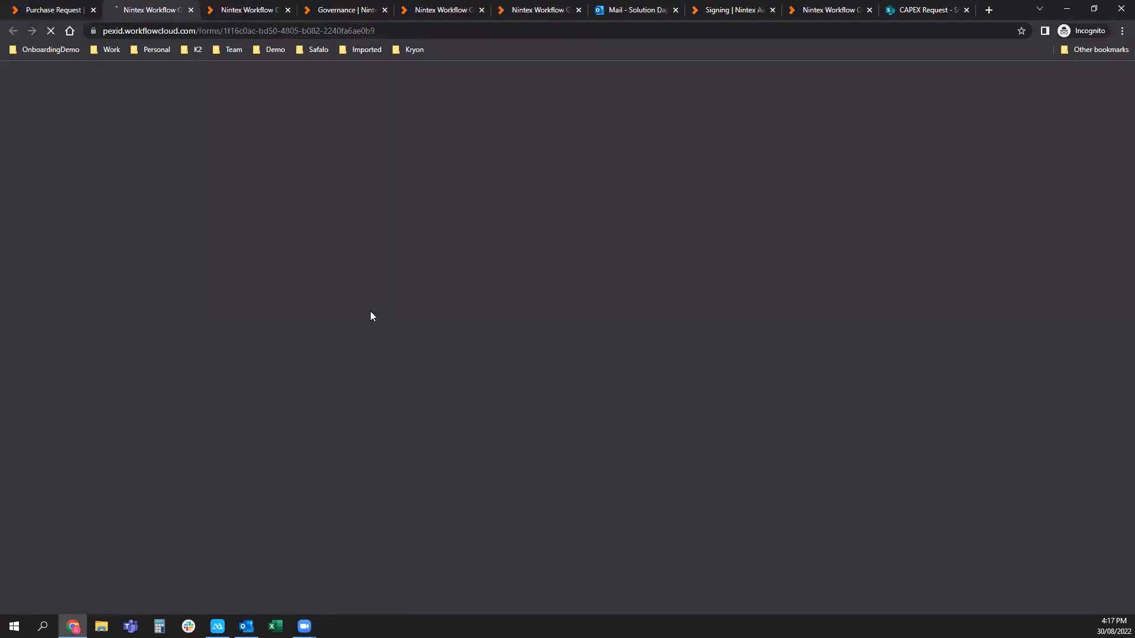